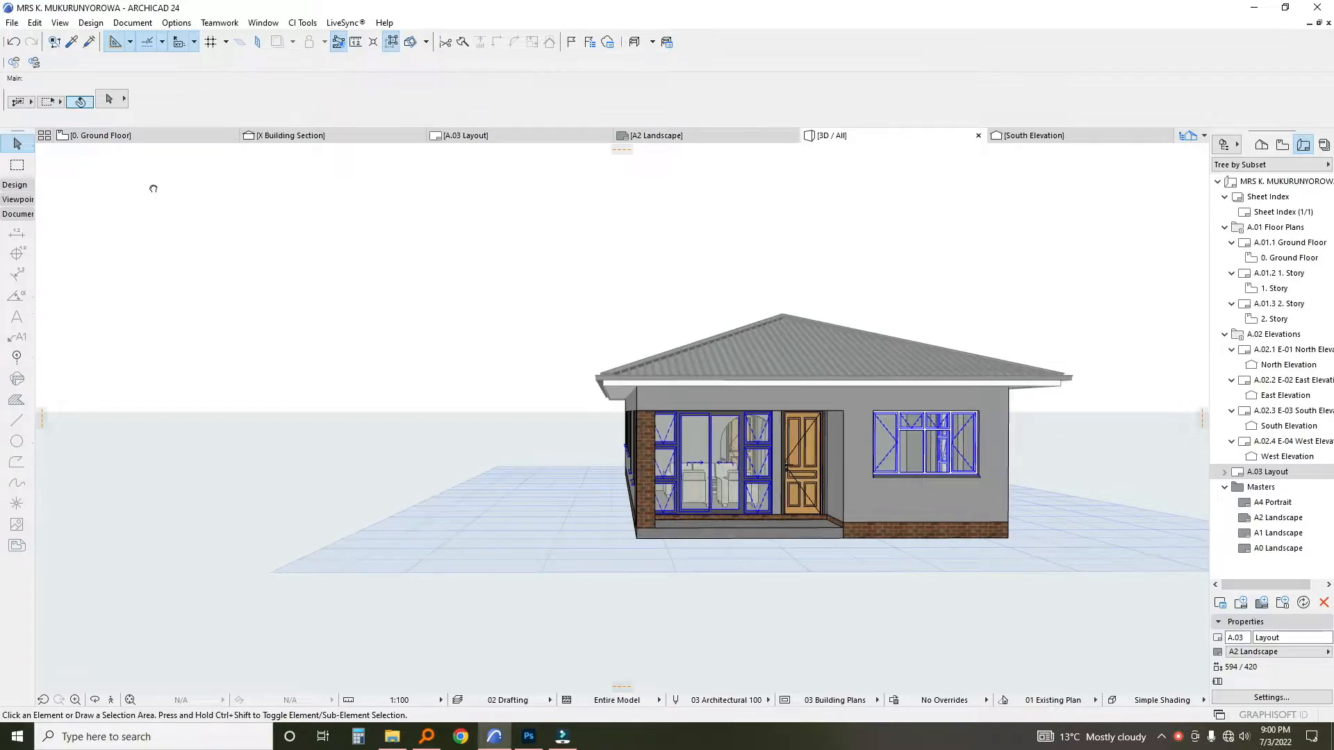
Switch to the ground floor plan and enclose the whole house with its dimensions in a rectangular marquee.
{"action": "left_click", "coordinate": [100, 135]}
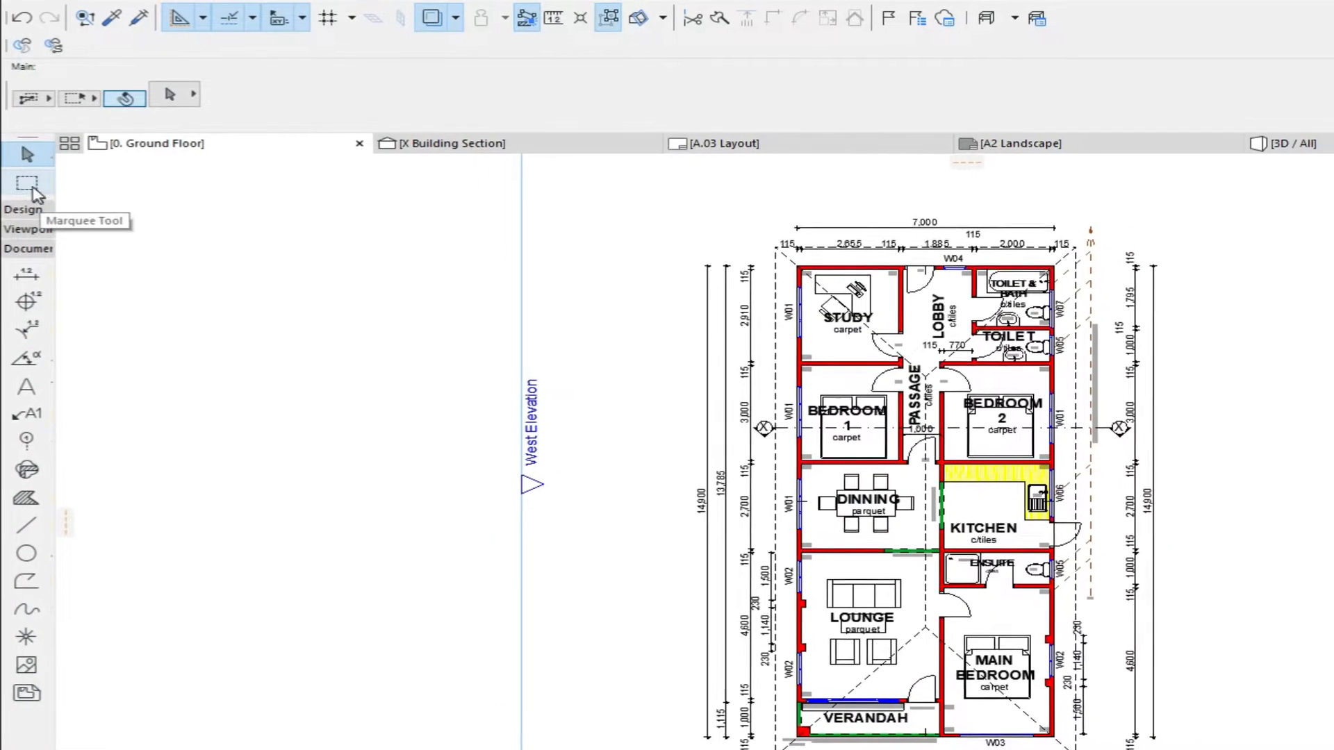
{"action": "left_click", "coordinate": [16, 165]}
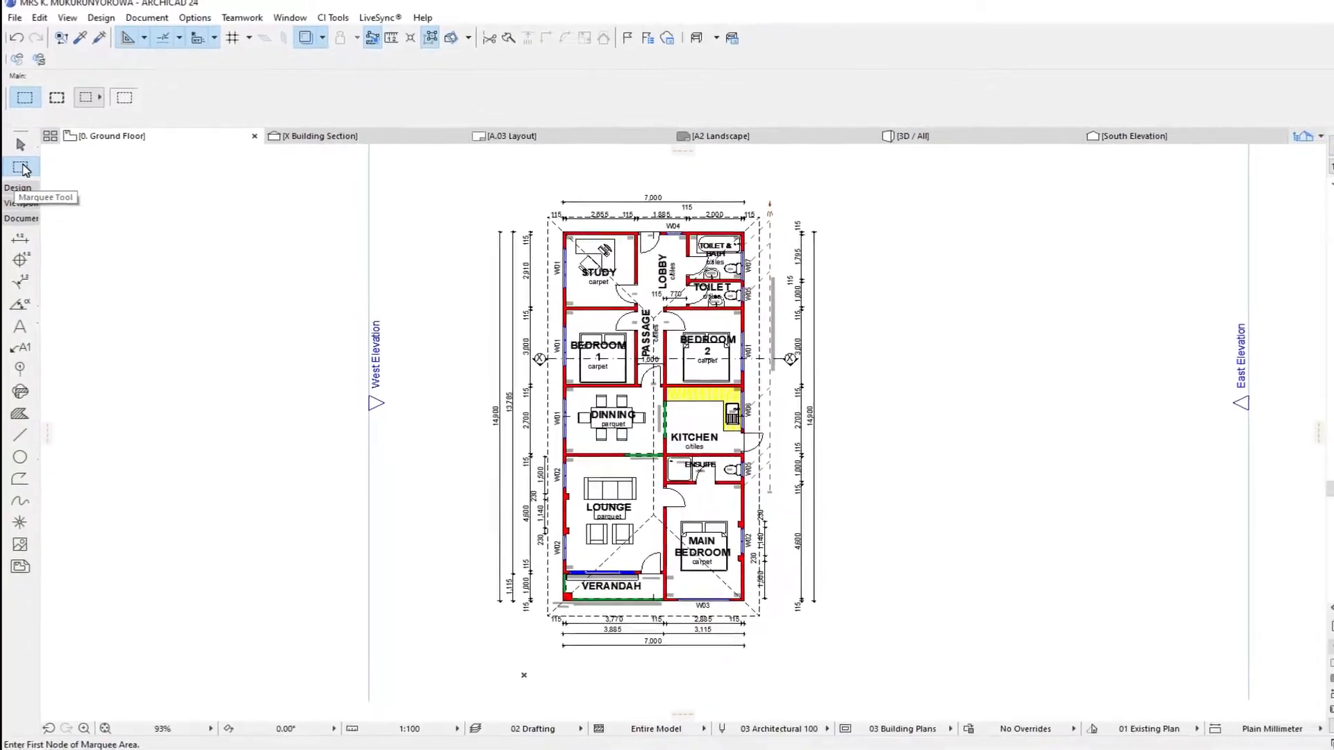
{"action": "left_click", "coordinate": [467, 183]}
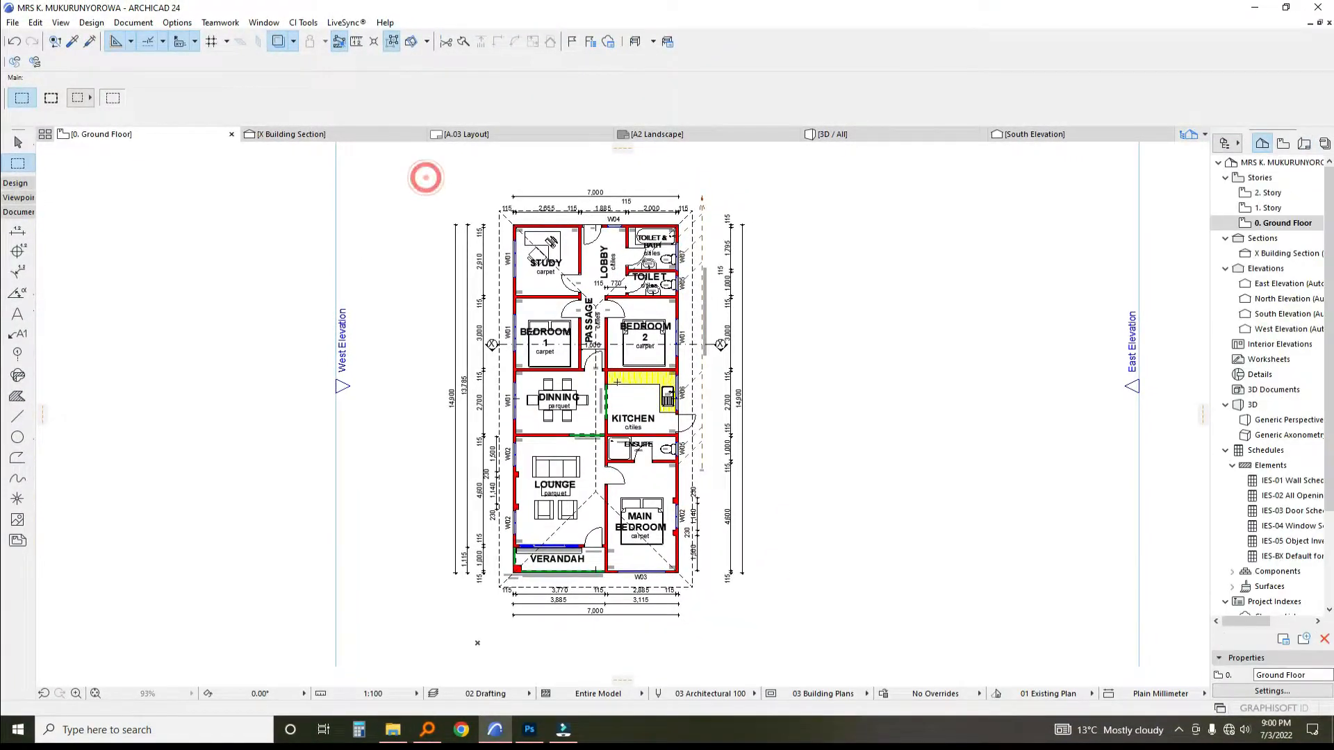
{"action": "left_click", "coordinate": [768, 630]}
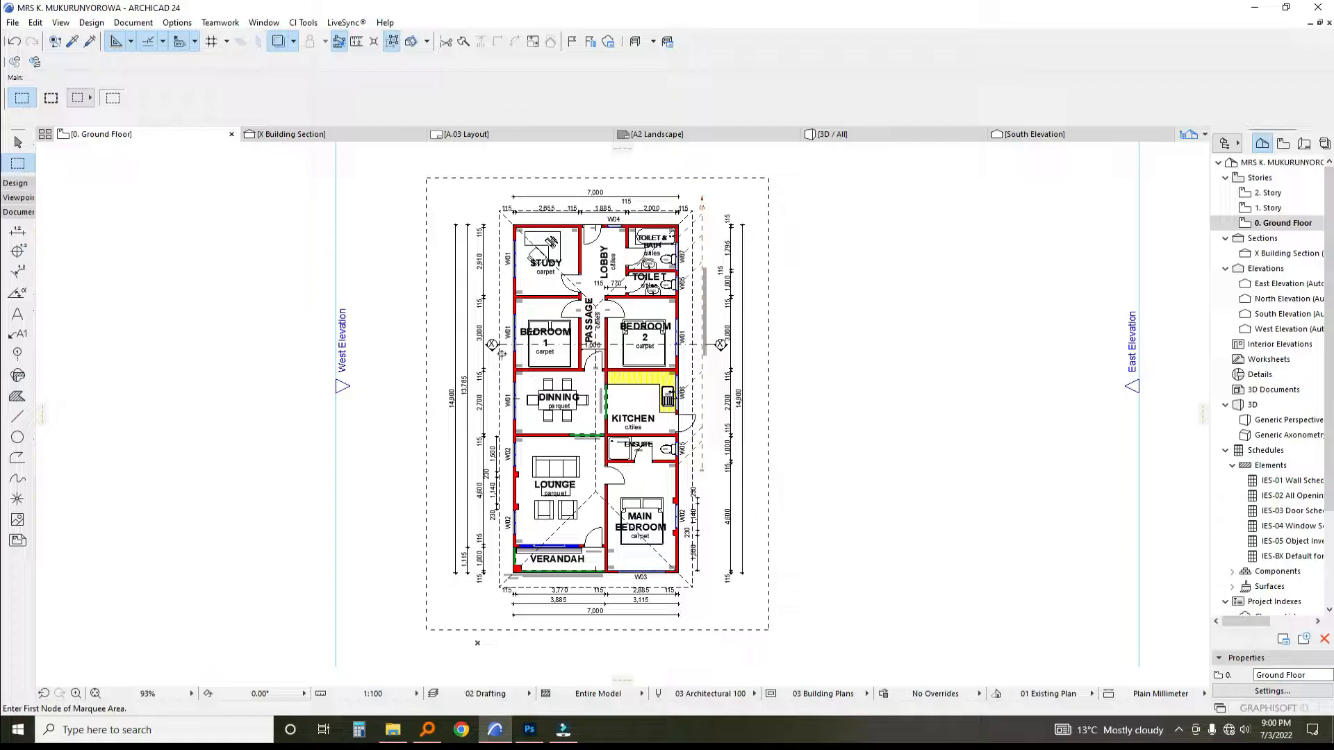
Create a 3D document from the marqueed floor plan with the reference ID "floor plan 3d".
{"action": "right_click", "coordinate": [443, 438]}
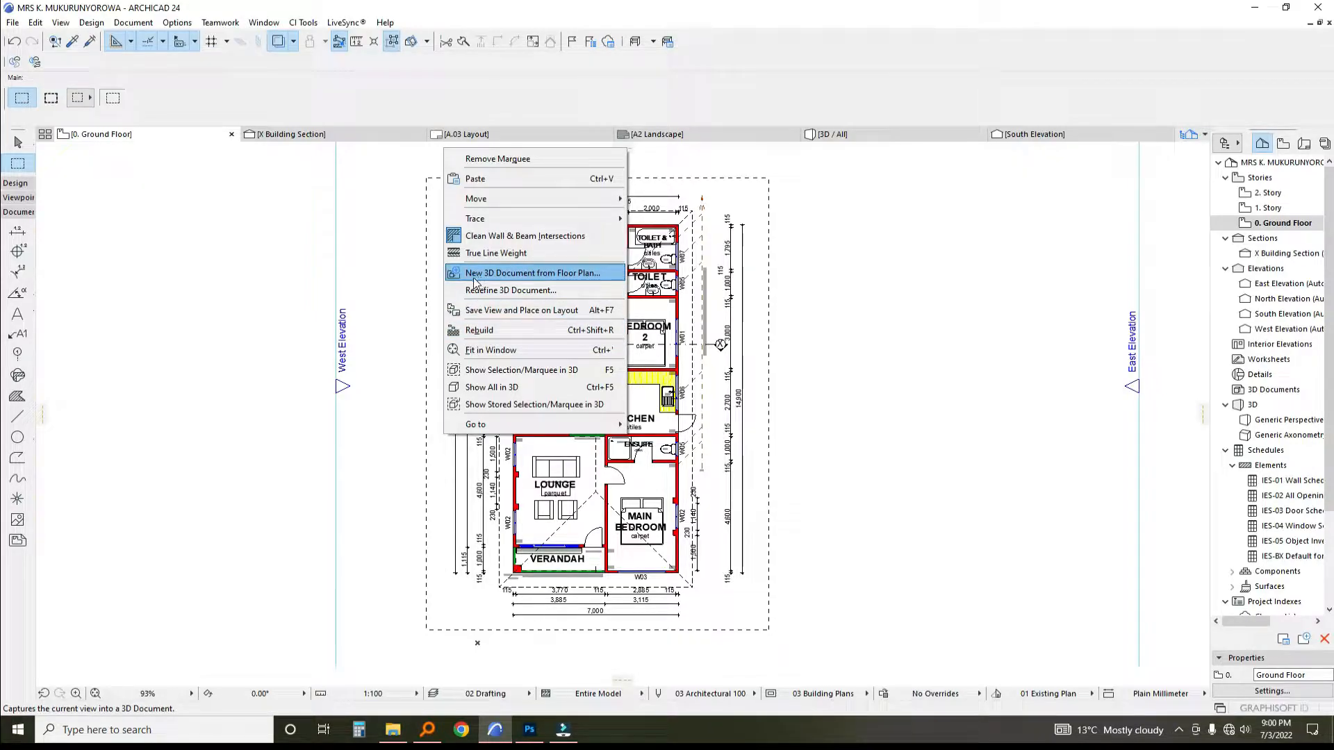
{"action": "left_click", "coordinate": [515, 276]}
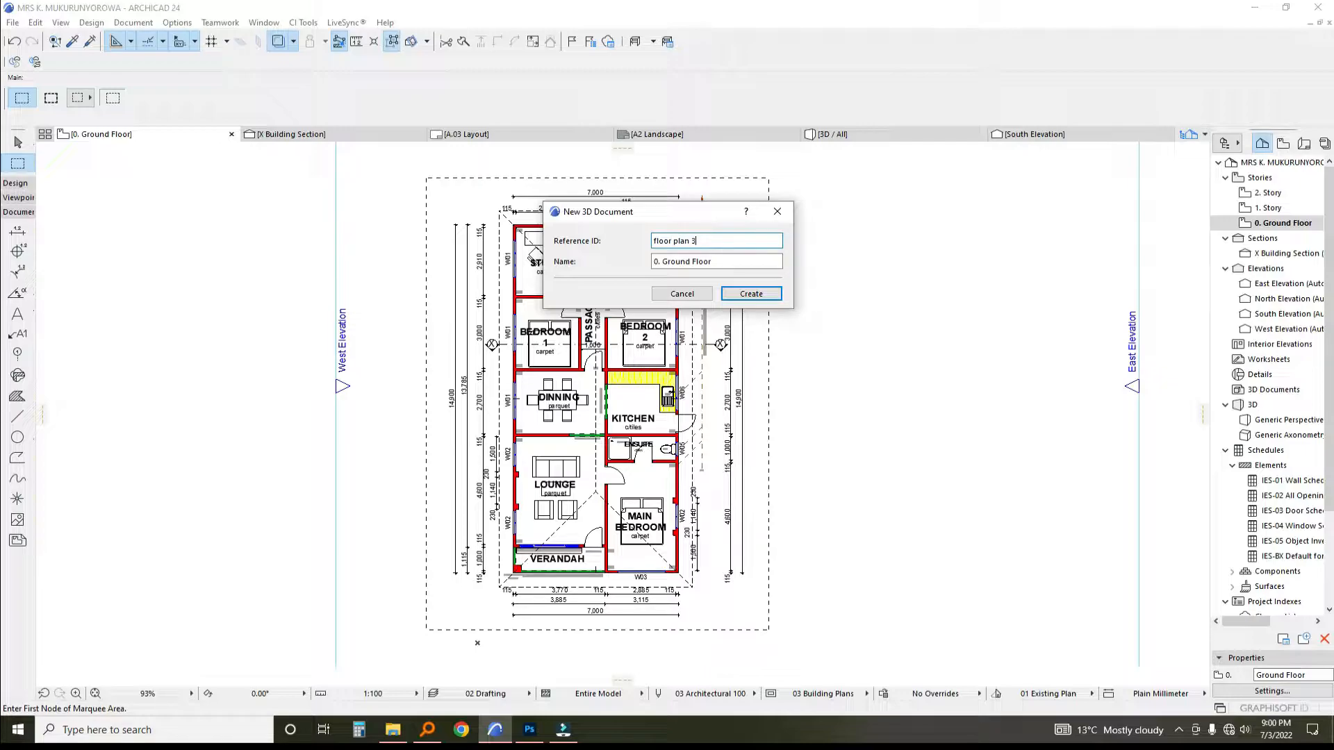
{"action": "left_click", "coordinate": [733, 296]}
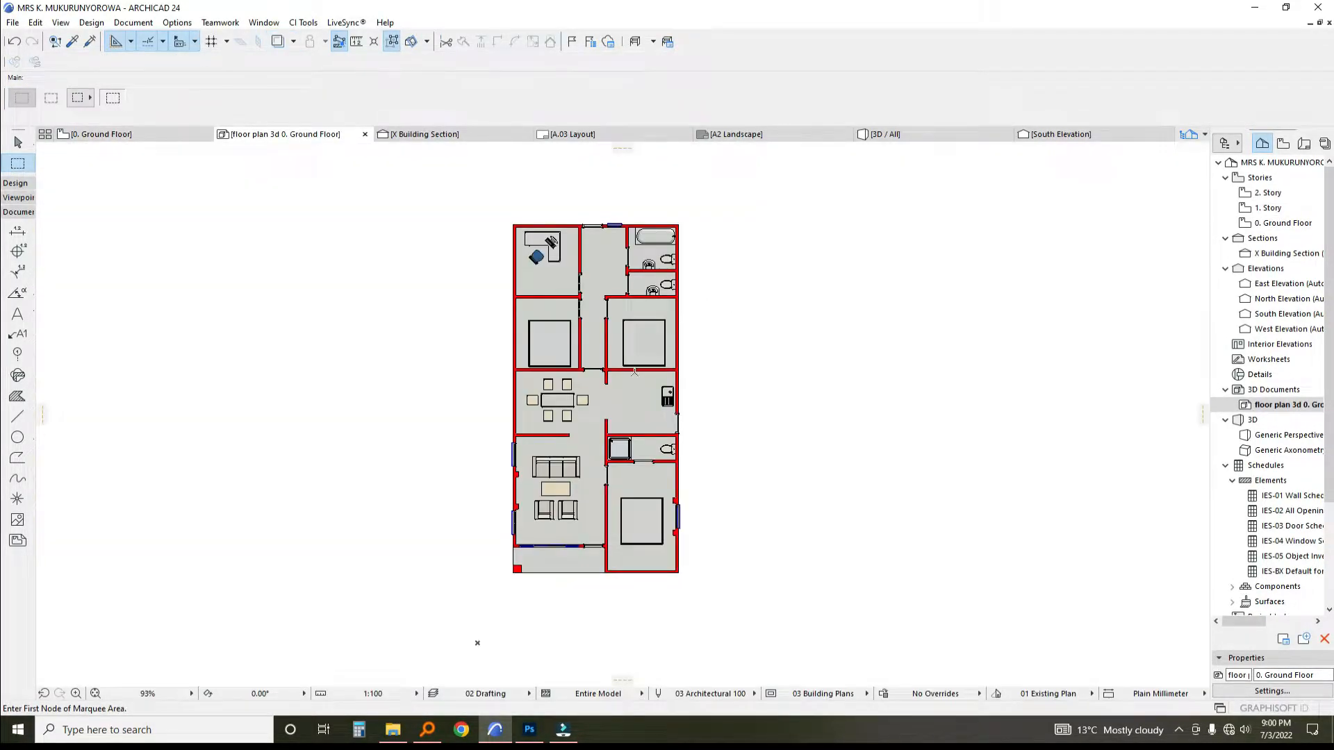
Examine the rooms, furniture and door openings throughout the new 3D document.
{"action": "scroll", "coordinate": [509, 469], "scroll_direction": "up", "scroll_amount": 3}
{"action": "scroll", "coordinate": [505, 457], "scroll_direction": "down", "scroll_amount": 3}
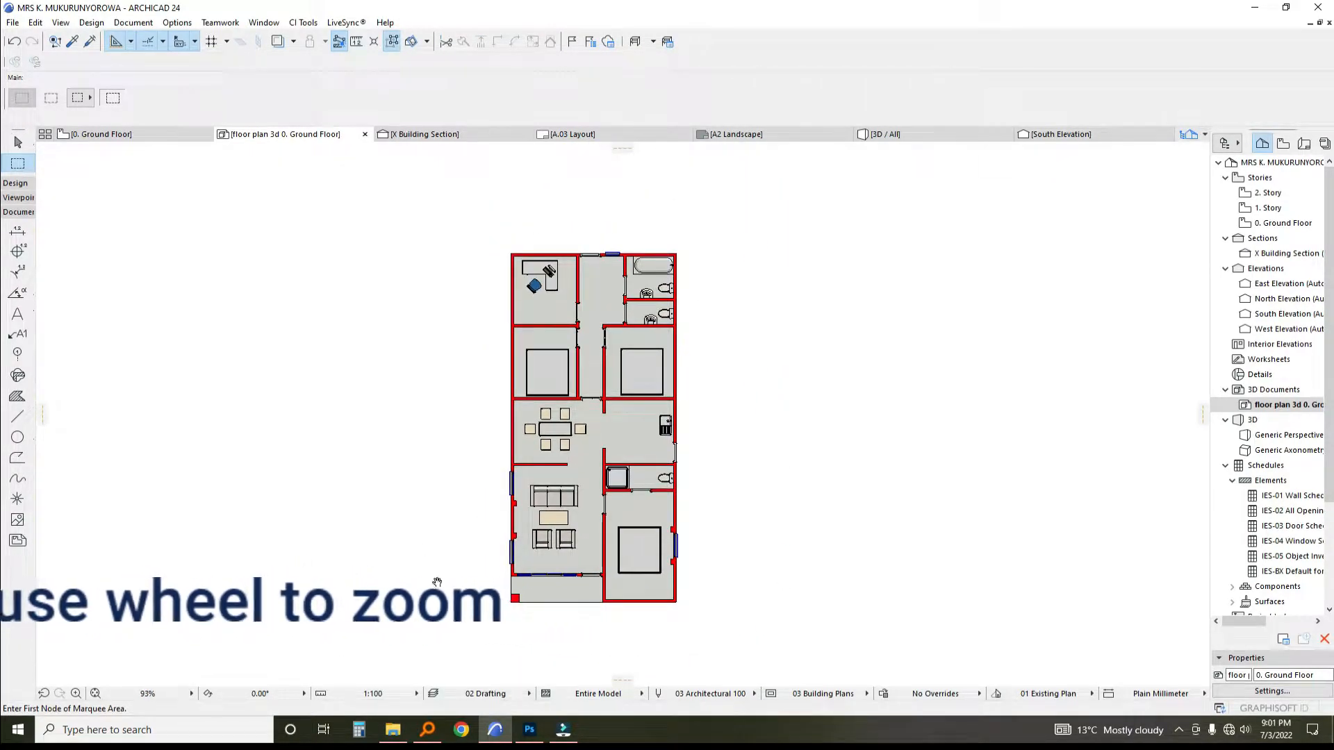
{"action": "scroll", "coordinate": [646, 545], "scroll_direction": "up", "scroll_amount": 5}
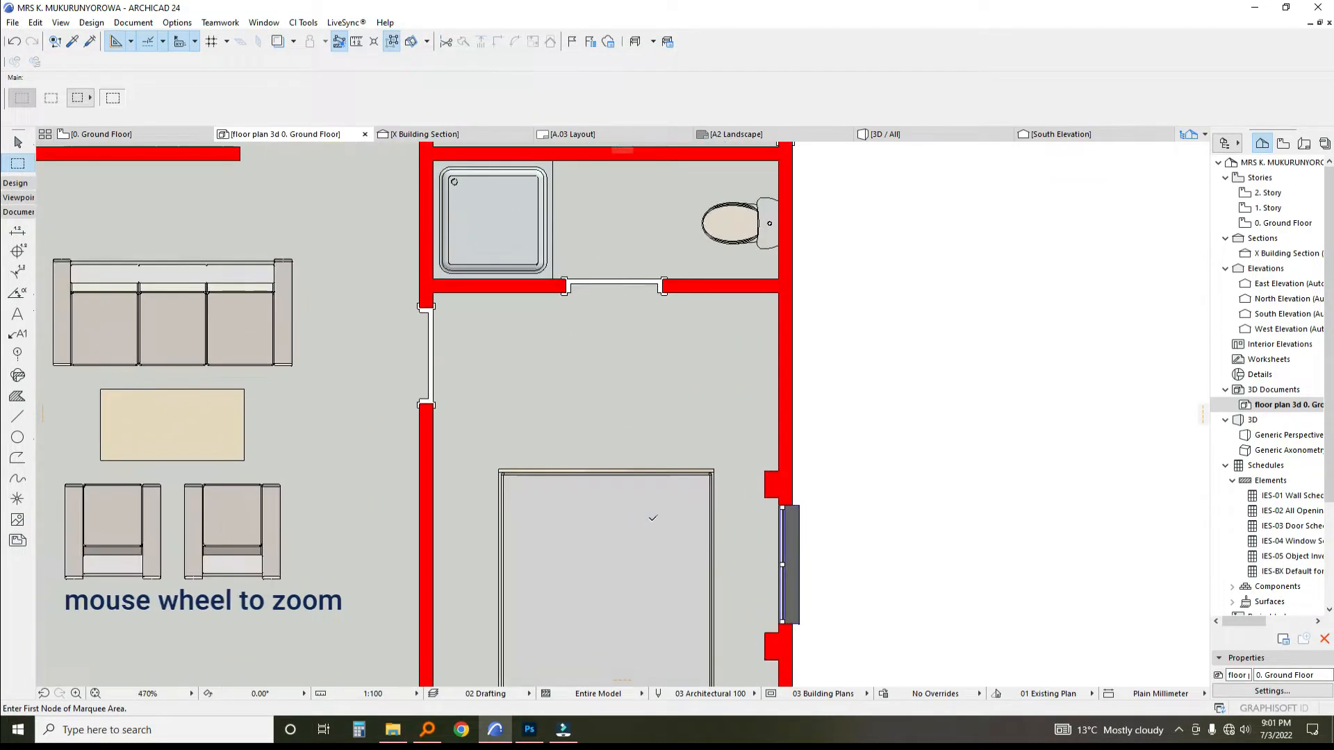
{"action": "scroll", "coordinate": [591, 542], "scroll_direction": "down", "scroll_amount": 6}
{"action": "scroll", "coordinate": [584, 285], "scroll_direction": "up", "scroll_amount": 8}
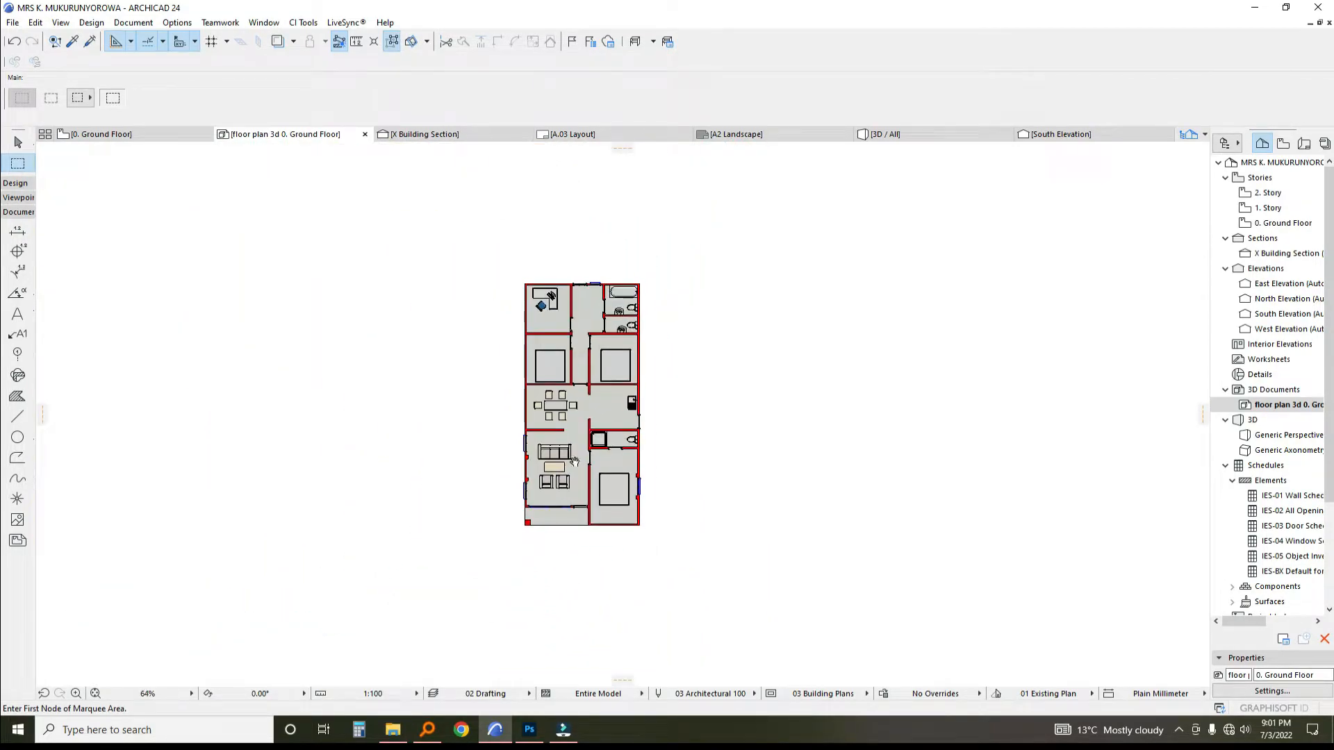
{"action": "scroll", "coordinate": [521, 357], "scroll_direction": "down", "scroll_amount": 5}
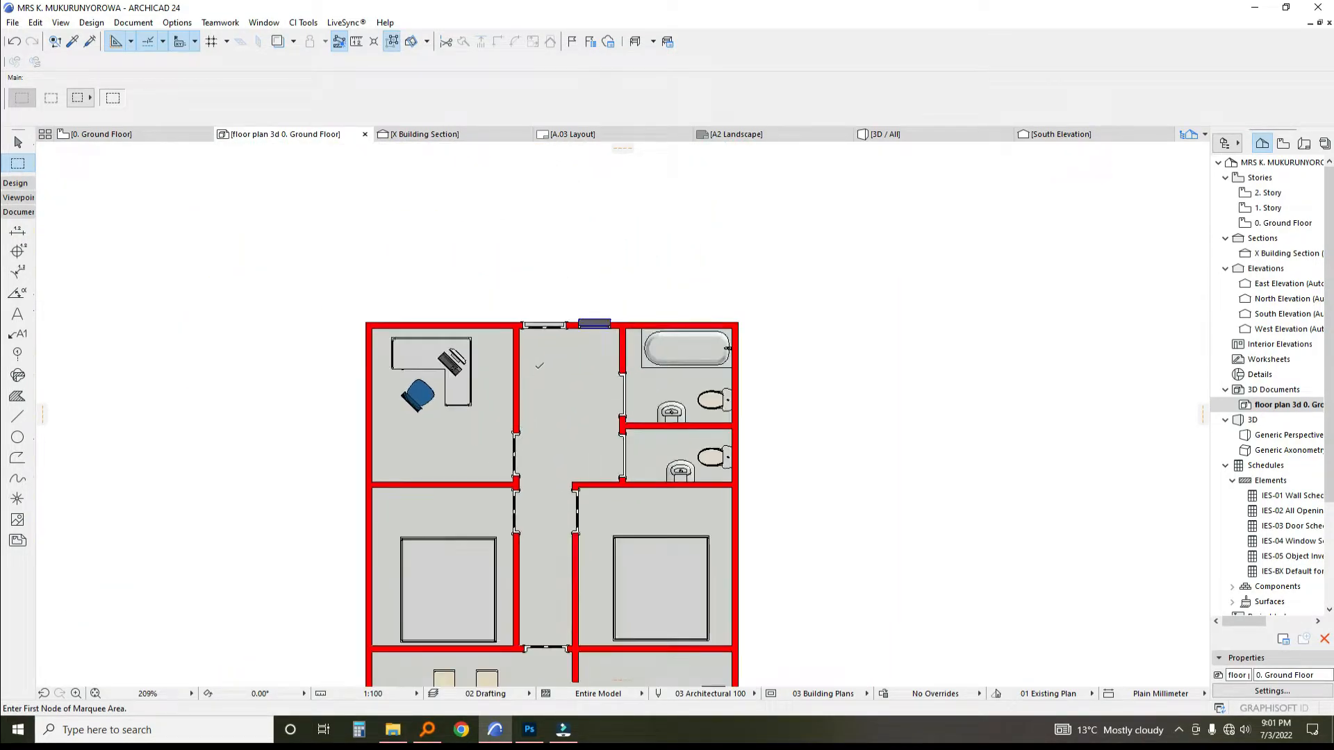
{"action": "scroll", "coordinate": [498, 379], "scroll_direction": "down", "scroll_amount": 2}
{"action": "scroll", "coordinate": [583, 338], "scroll_direction": "up", "scroll_amount": 14}
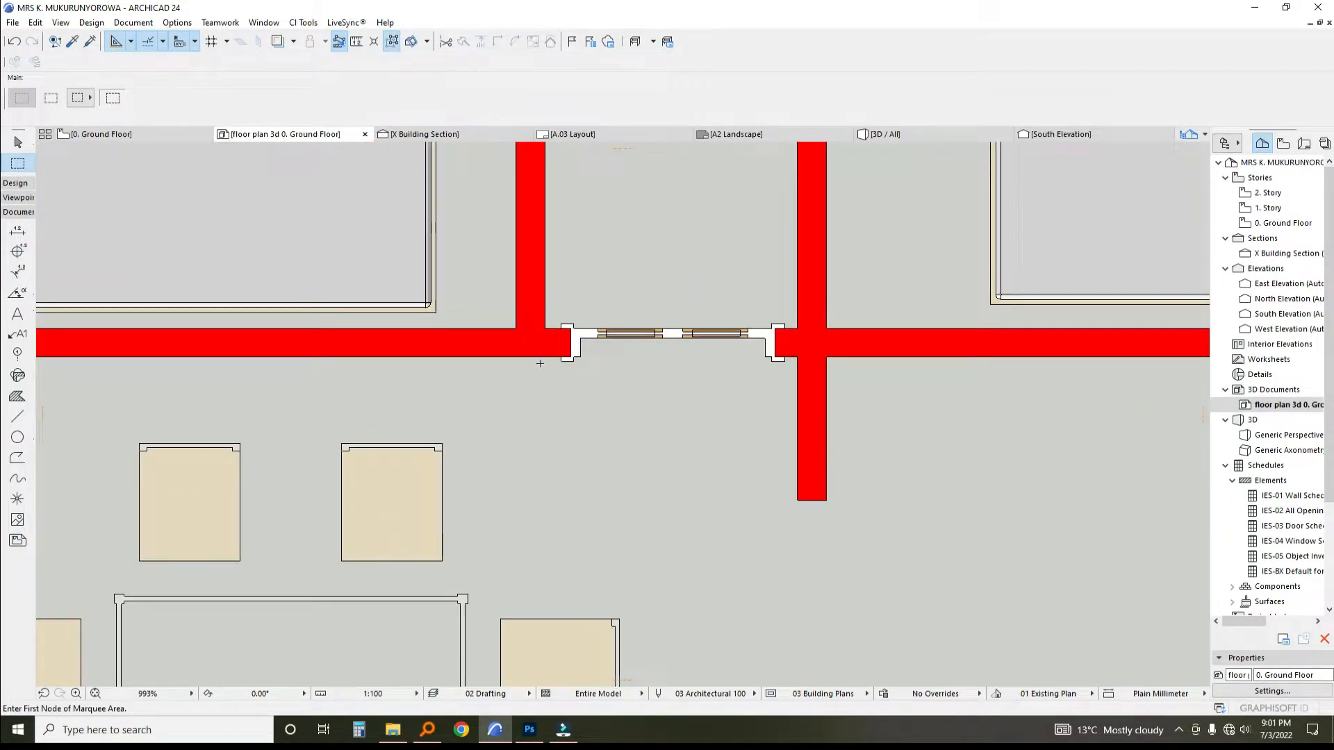
{"action": "scroll", "coordinate": [540, 363], "scroll_direction": "down", "scroll_amount": 10}
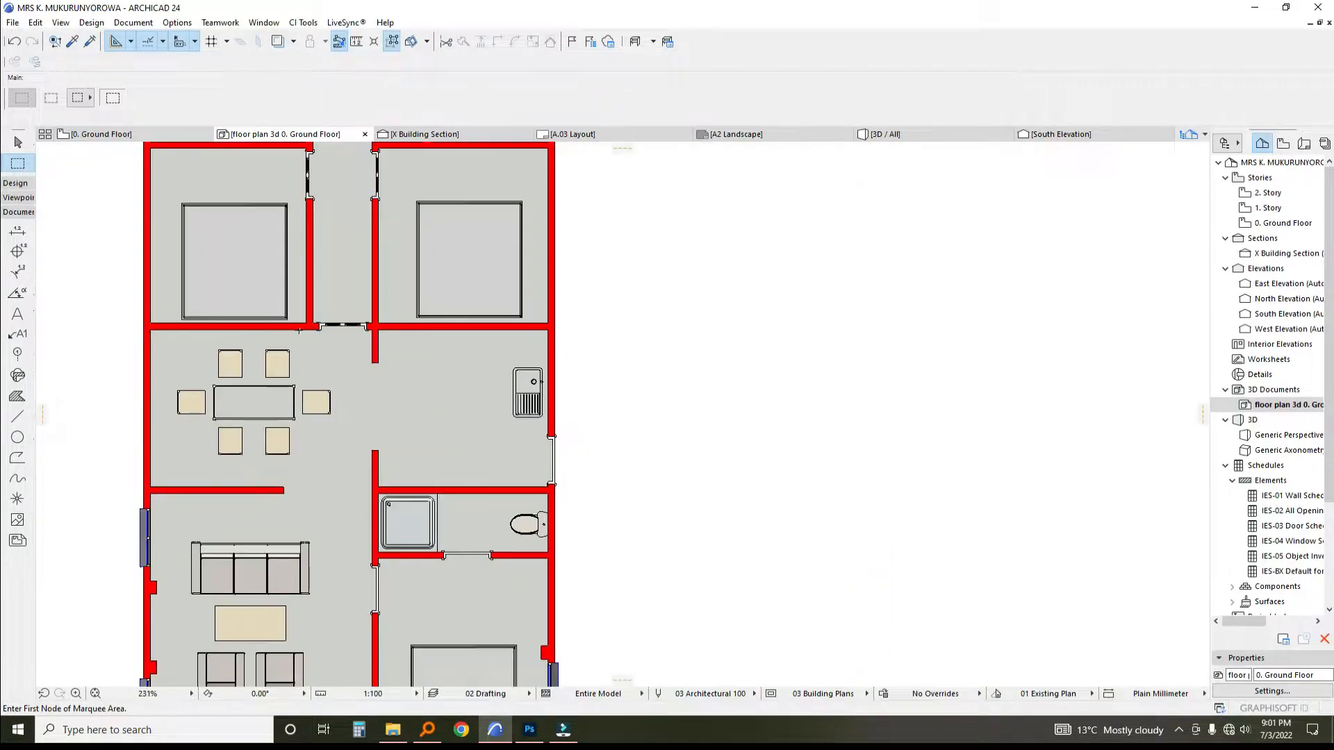
{"action": "left_click_drag", "start_coordinate": [298, 331], "coordinate": [456, 318]}
{"action": "scroll", "coordinate": [430, 439], "scroll_direction": "down", "scroll_amount": 6}
{"action": "left_click_drag", "start_coordinate": [457, 503], "coordinate": [569, 442]}
Select all doors in the 3D document using the Door tool.
{"action": "left_click", "coordinate": [19, 184]}
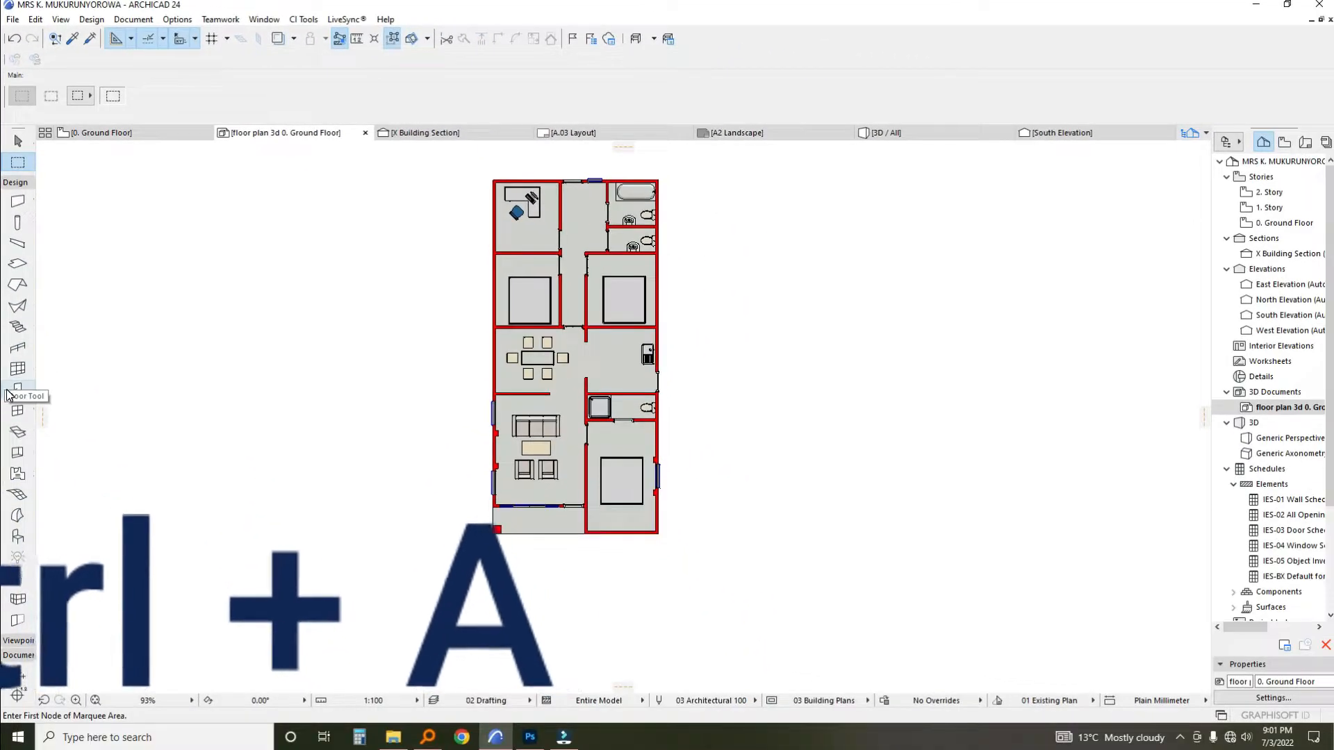
{"action": "left_click", "coordinate": [9, 393]}
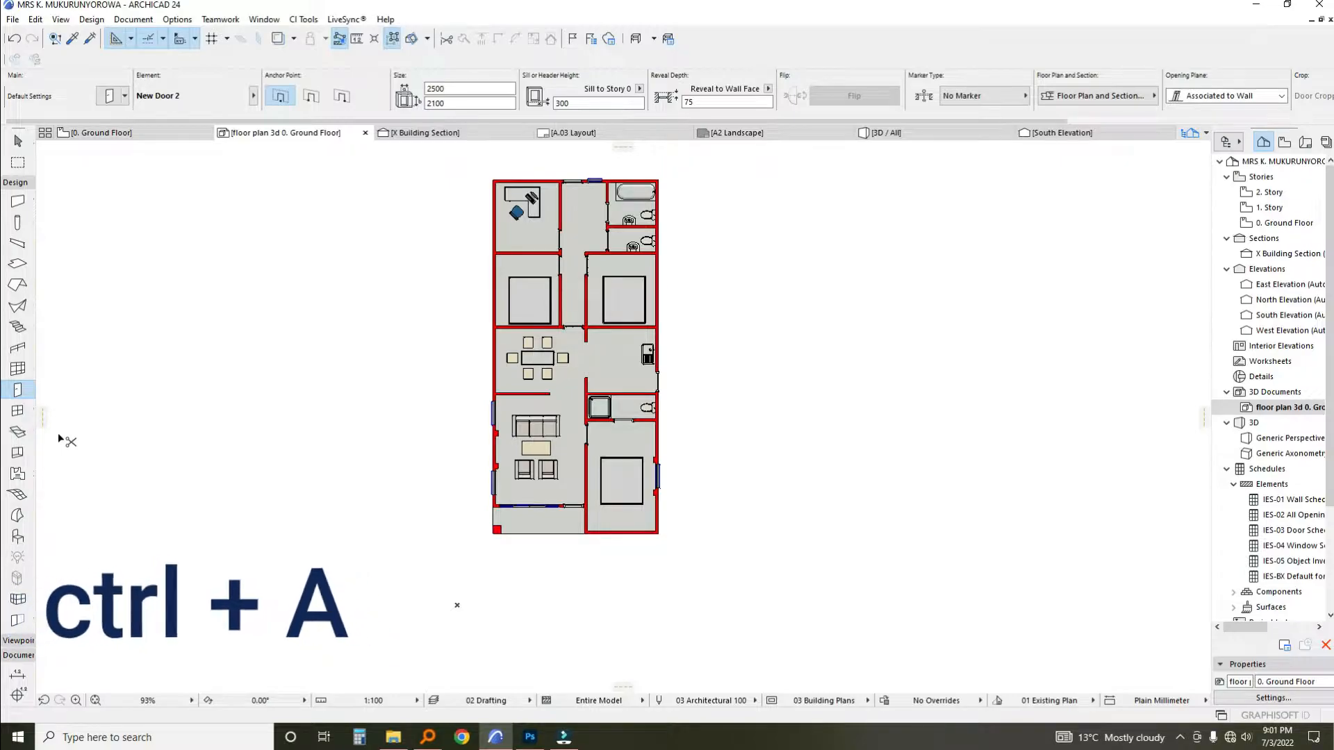
{"action": "key", "text": "ctrl+a"}
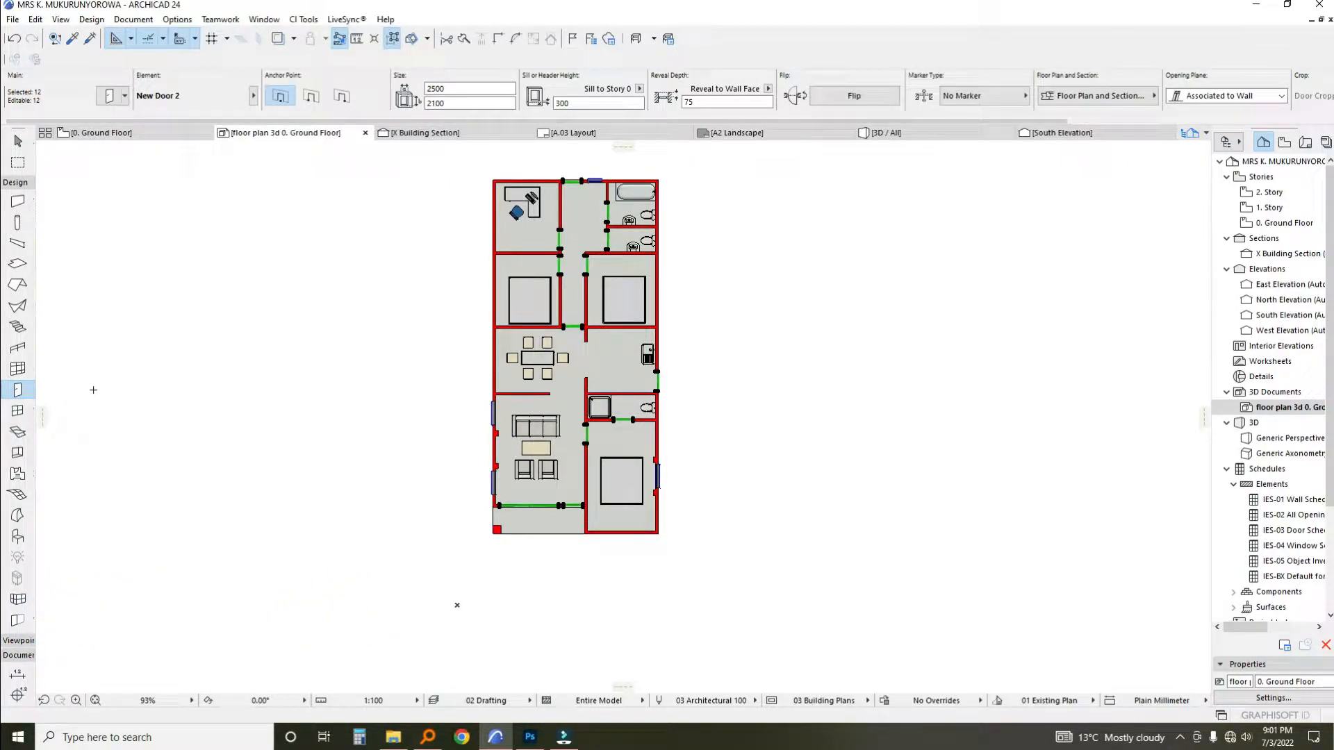
{"action": "scroll", "coordinate": [533, 228], "scroll_direction": "up", "scroll_amount": 1}
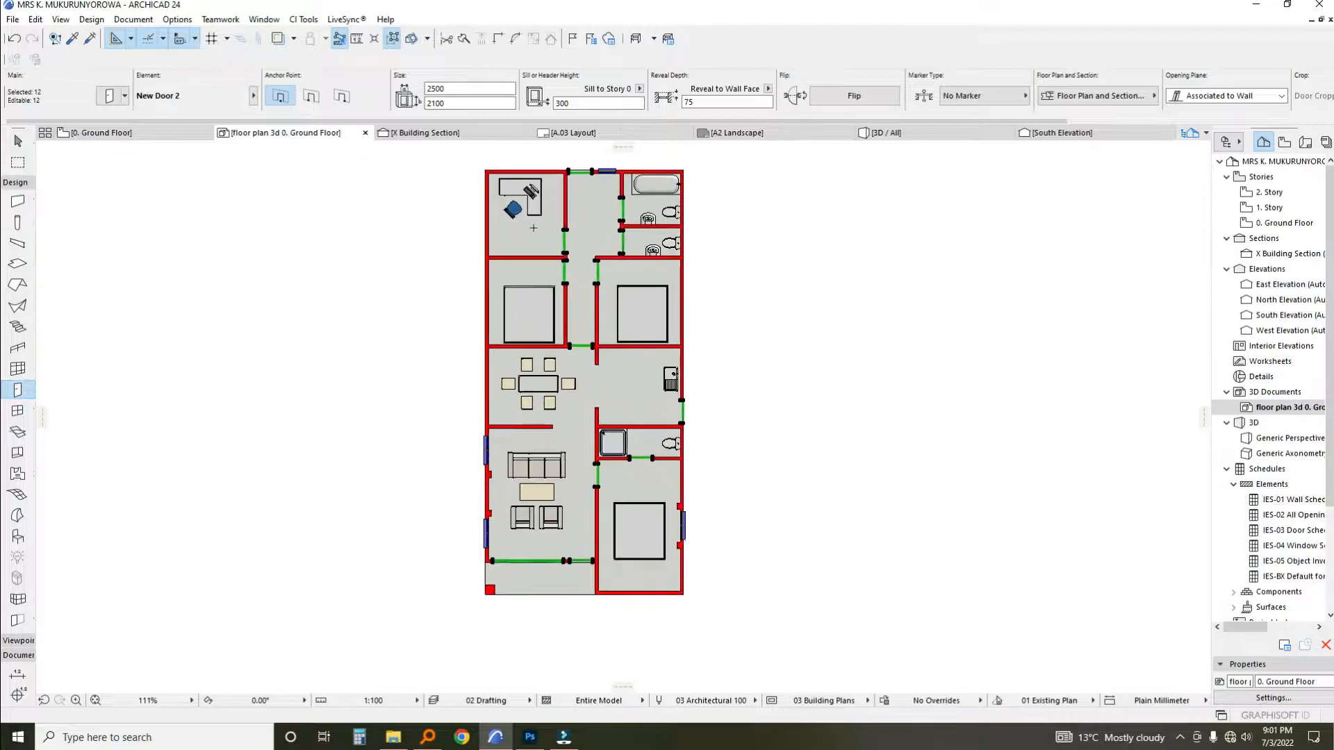
{"action": "left_click", "coordinate": [108, 96]}
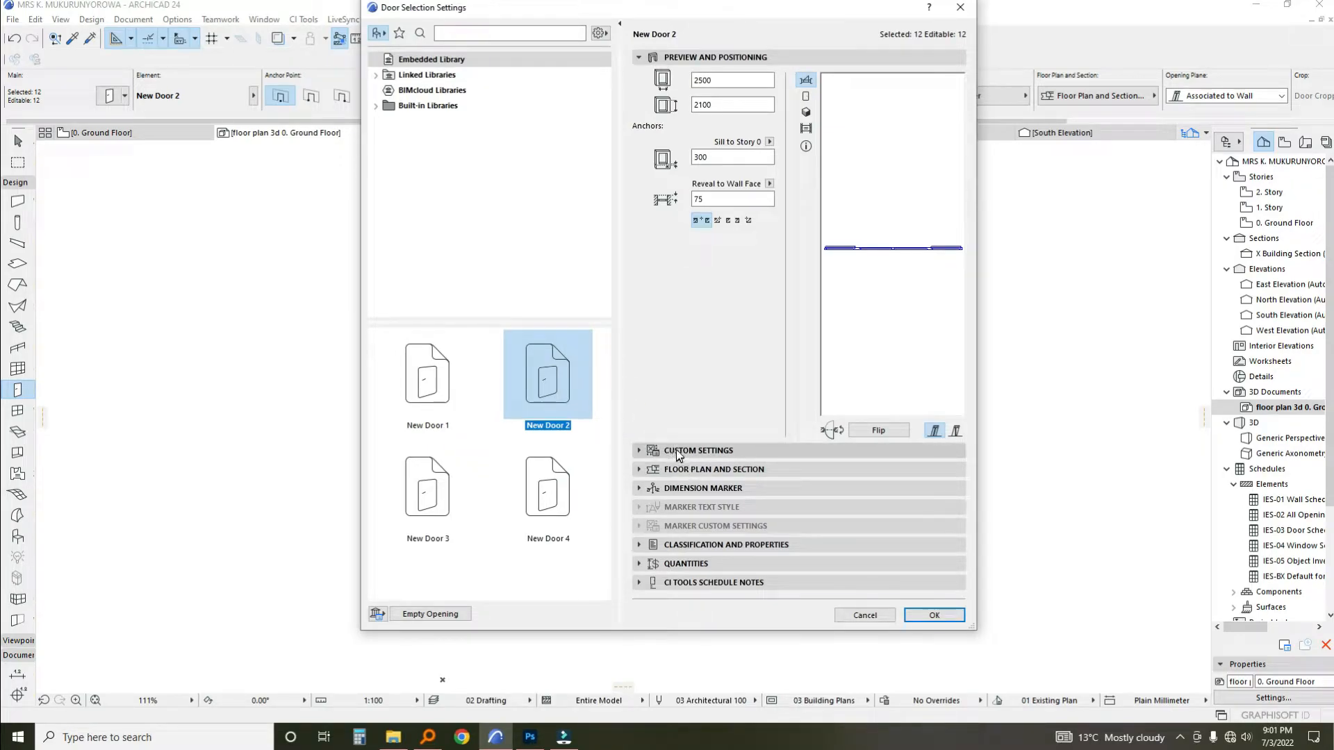
{"action": "left_click", "coordinate": [646, 452]}
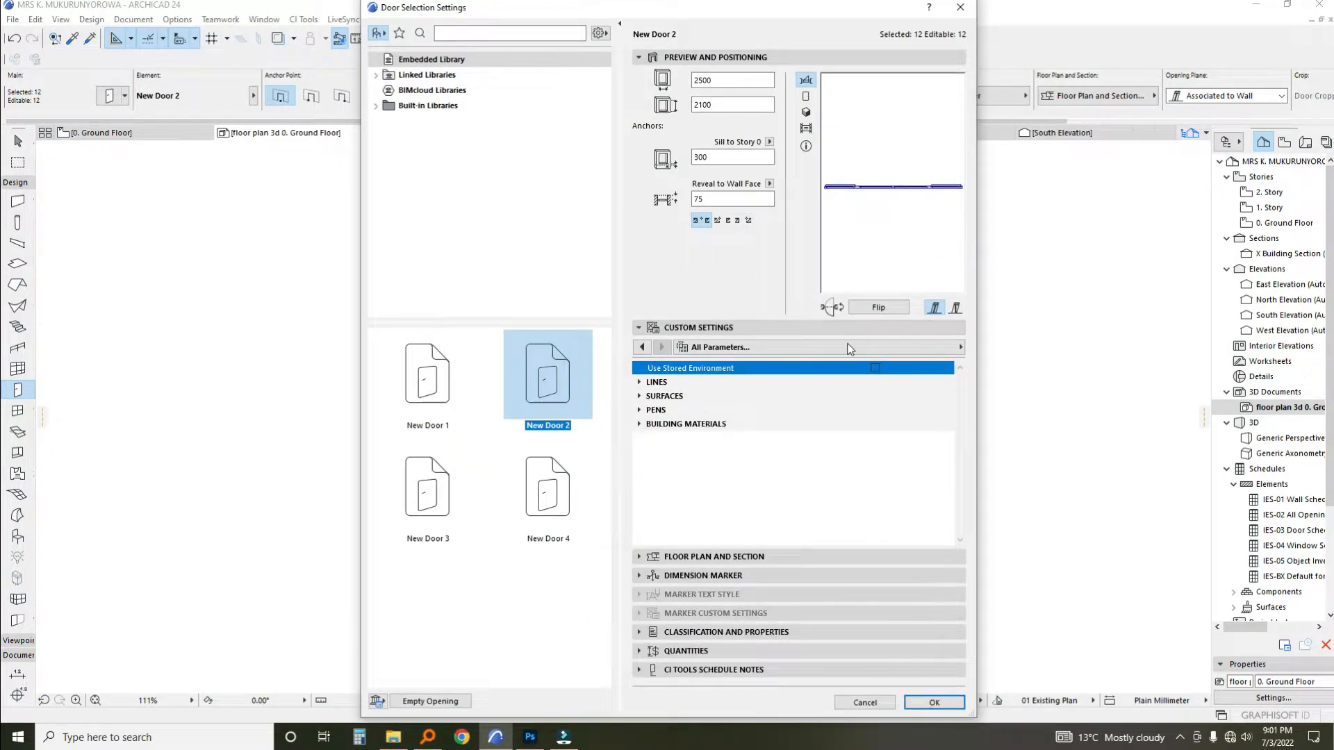
{"action": "left_click", "coordinate": [816, 346]}
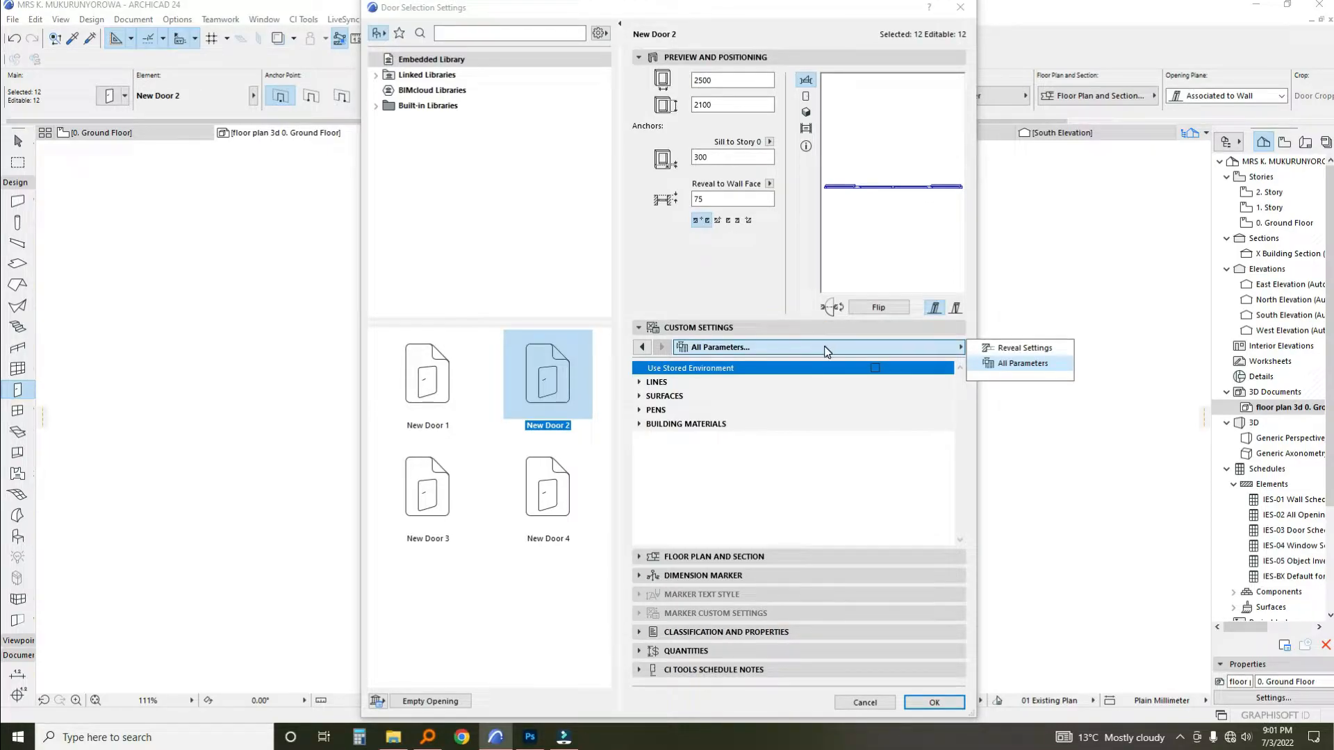
{"action": "left_click", "coordinate": [960, 9]}
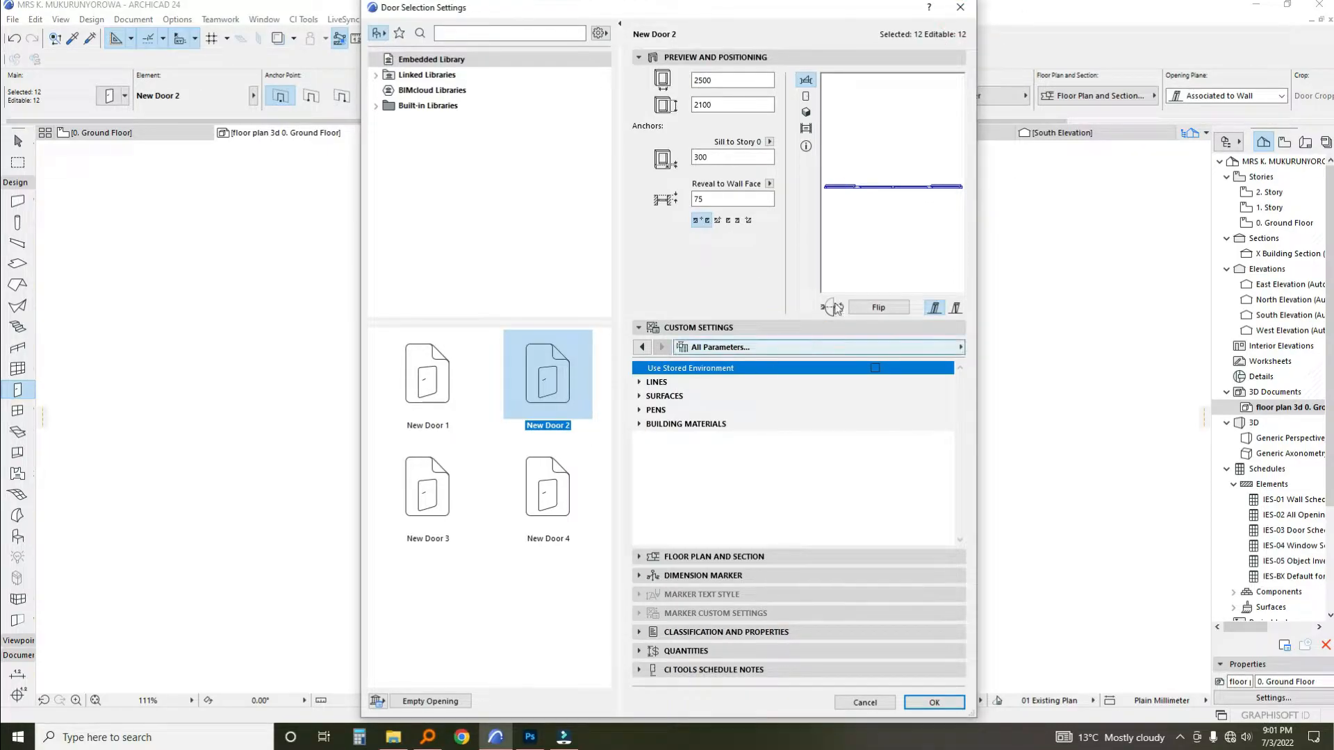
{"action": "left_click", "coordinate": [960, 10]}
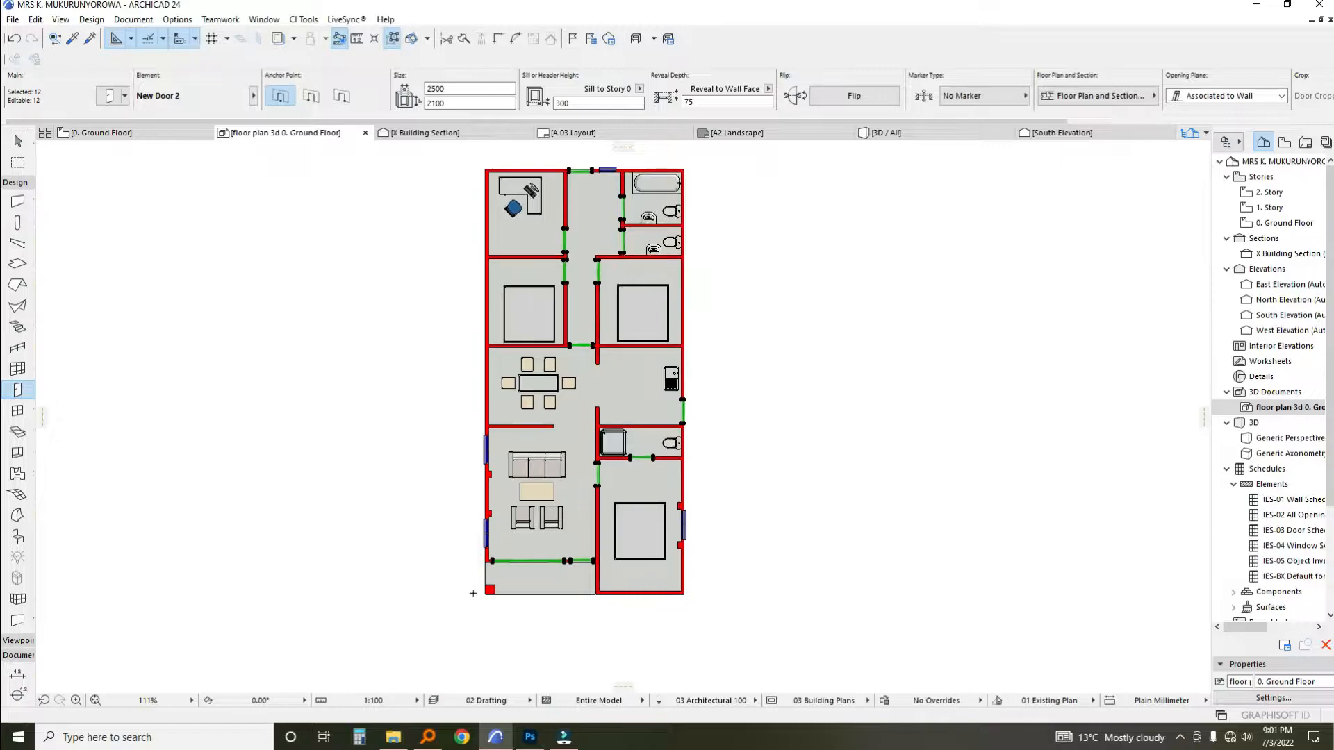
Remove the wide sliding door between the lounge and the verandah from the door selection.
{"action": "scroll", "coordinate": [530, 560], "scroll_direction": "up", "scroll_amount": 10}
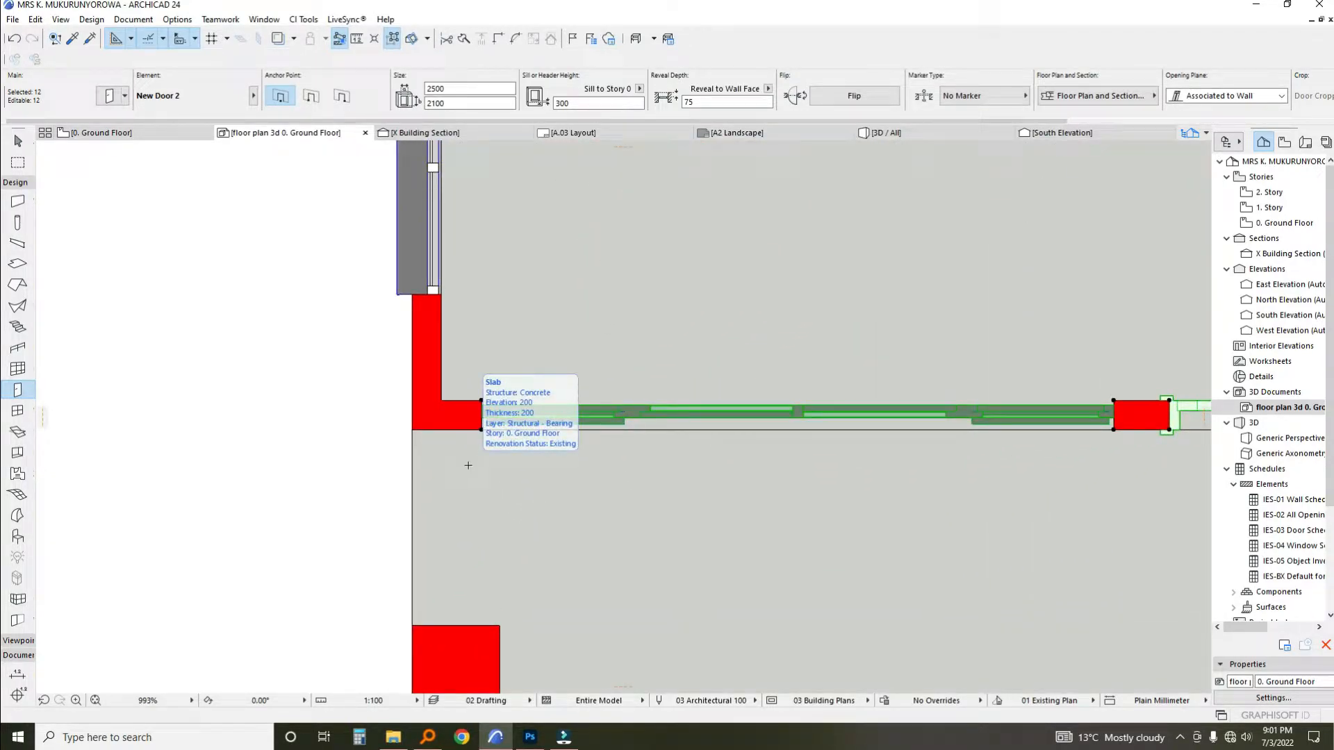
{"action": "left_click", "coordinate": [481, 430], "text": "shift"}
{"action": "scroll", "coordinate": [405, 440], "scroll_direction": "down", "scroll_amount": 3}
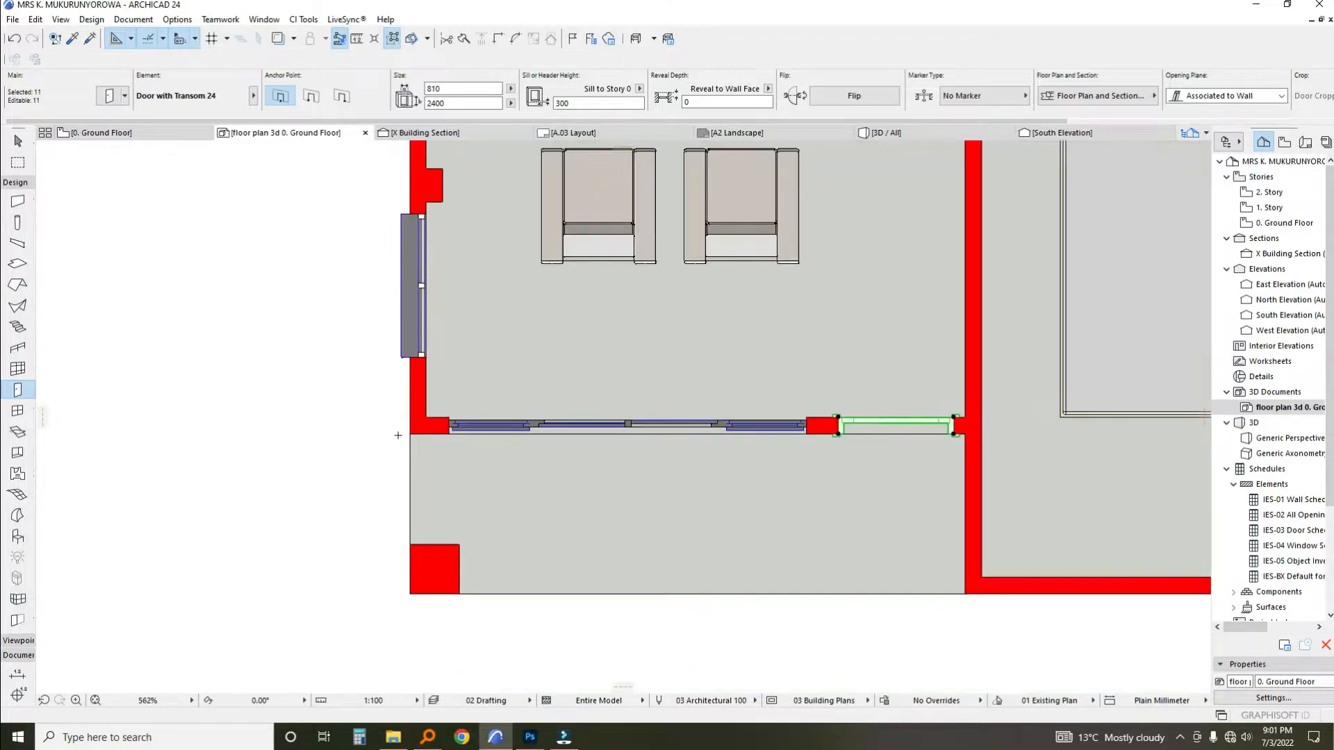
Set the 3D opening angle of the selected hinged doors to 75° in their opening type settings.
{"action": "scroll", "coordinate": [382, 436], "scroll_direction": "down", "scroll_amount": 4}
{"action": "left_click_drag", "start_coordinate": [310, 417], "coordinate": [324, 449]}
{"action": "left_click_drag", "start_coordinate": [193, 142], "coordinate": [235, 166]}
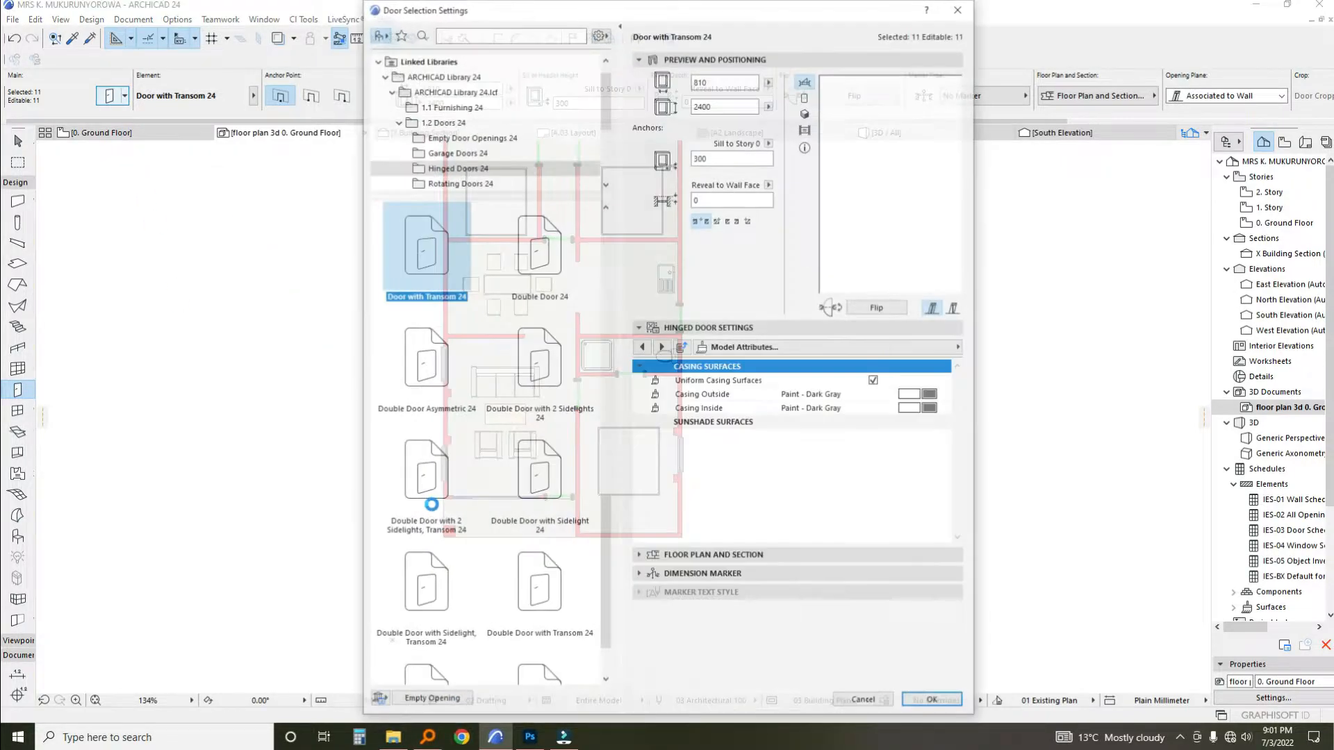
{"action": "left_click", "coordinate": [786, 348]}
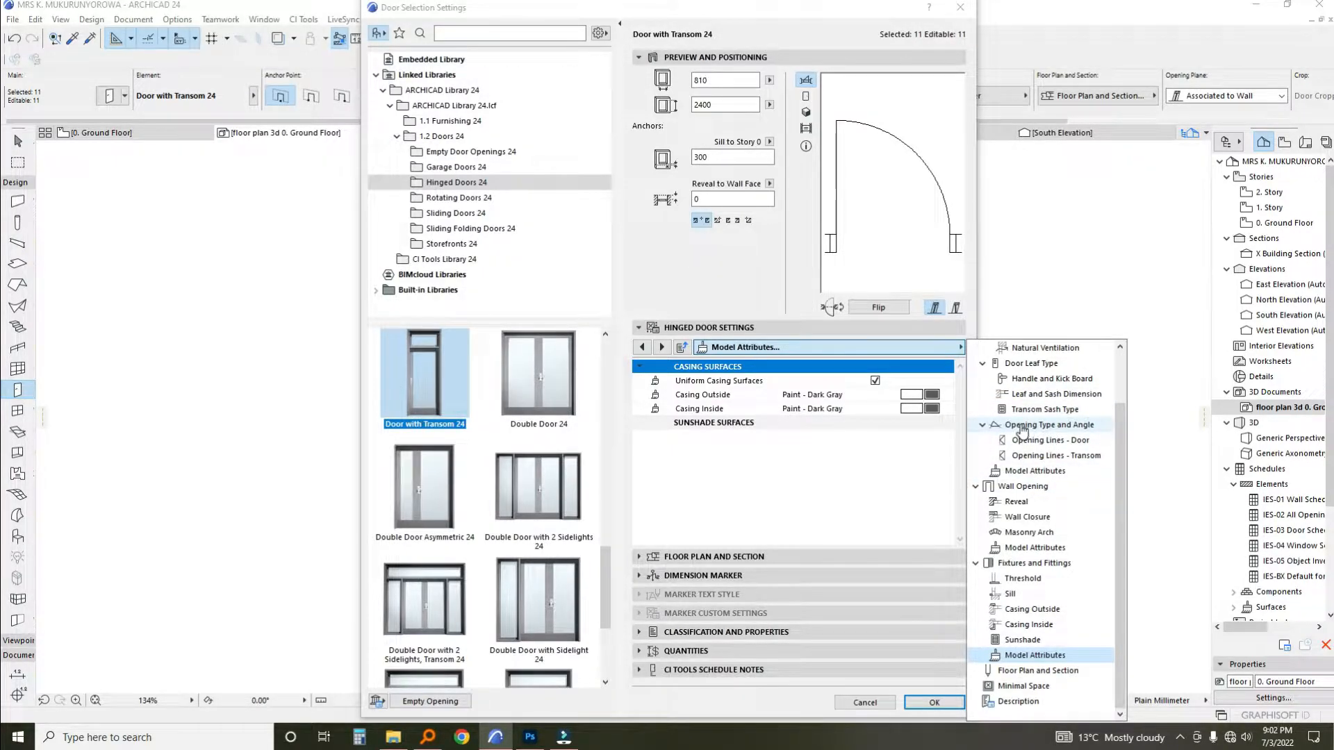
{"action": "left_click", "coordinate": [1035, 427]}
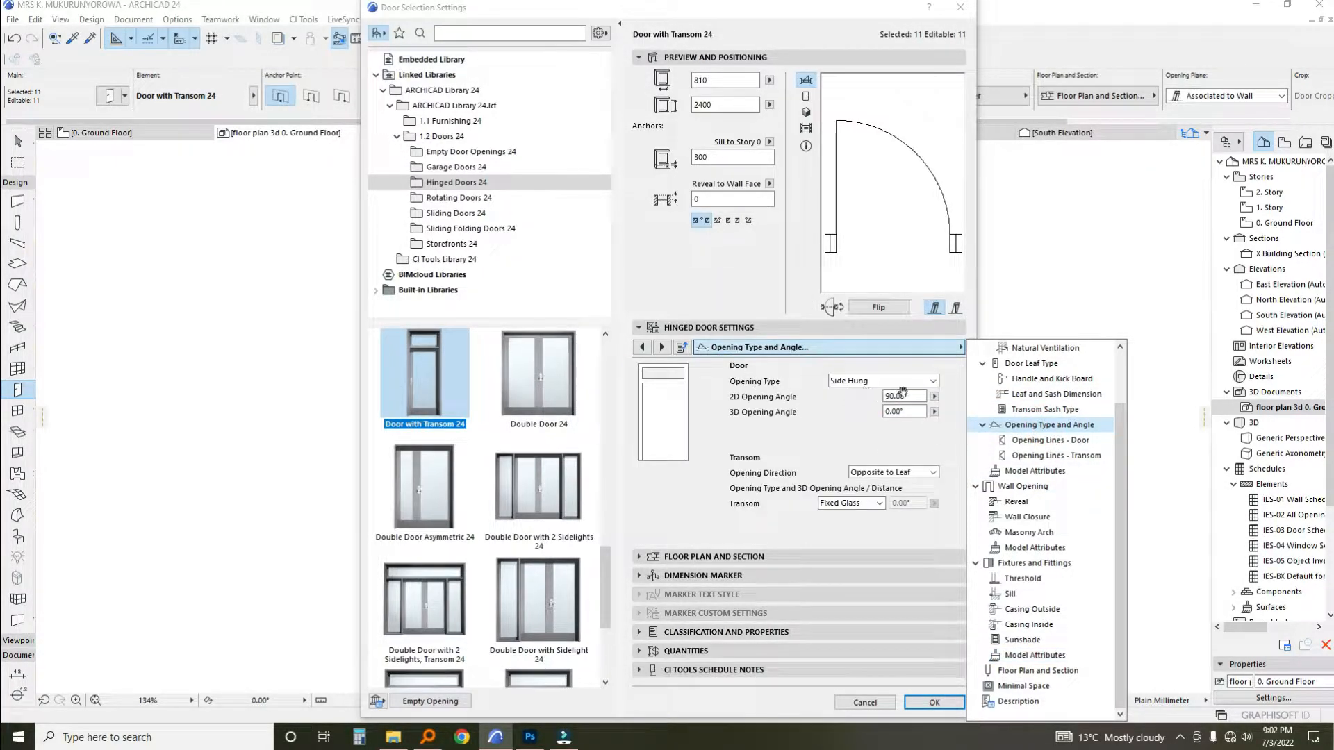
{"action": "left_click", "coordinate": [903, 393]}
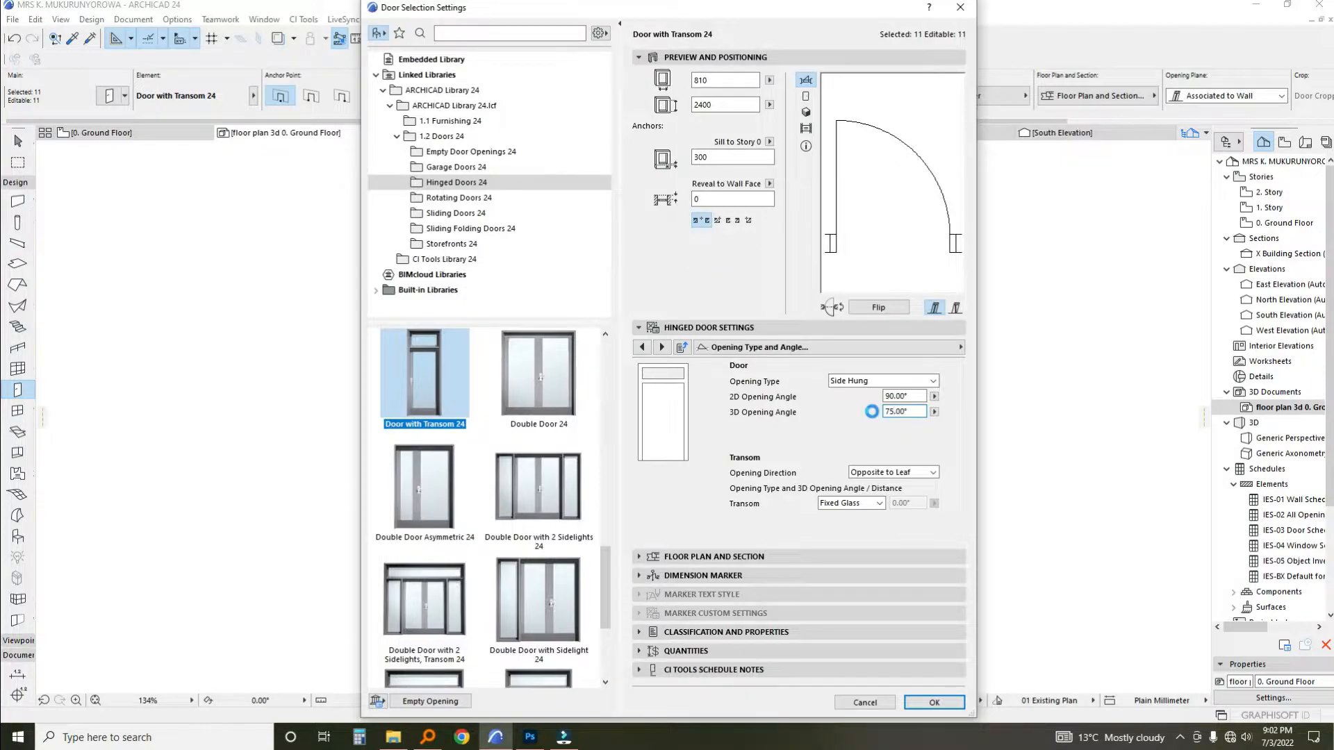
{"action": "key", "text": "Return"}
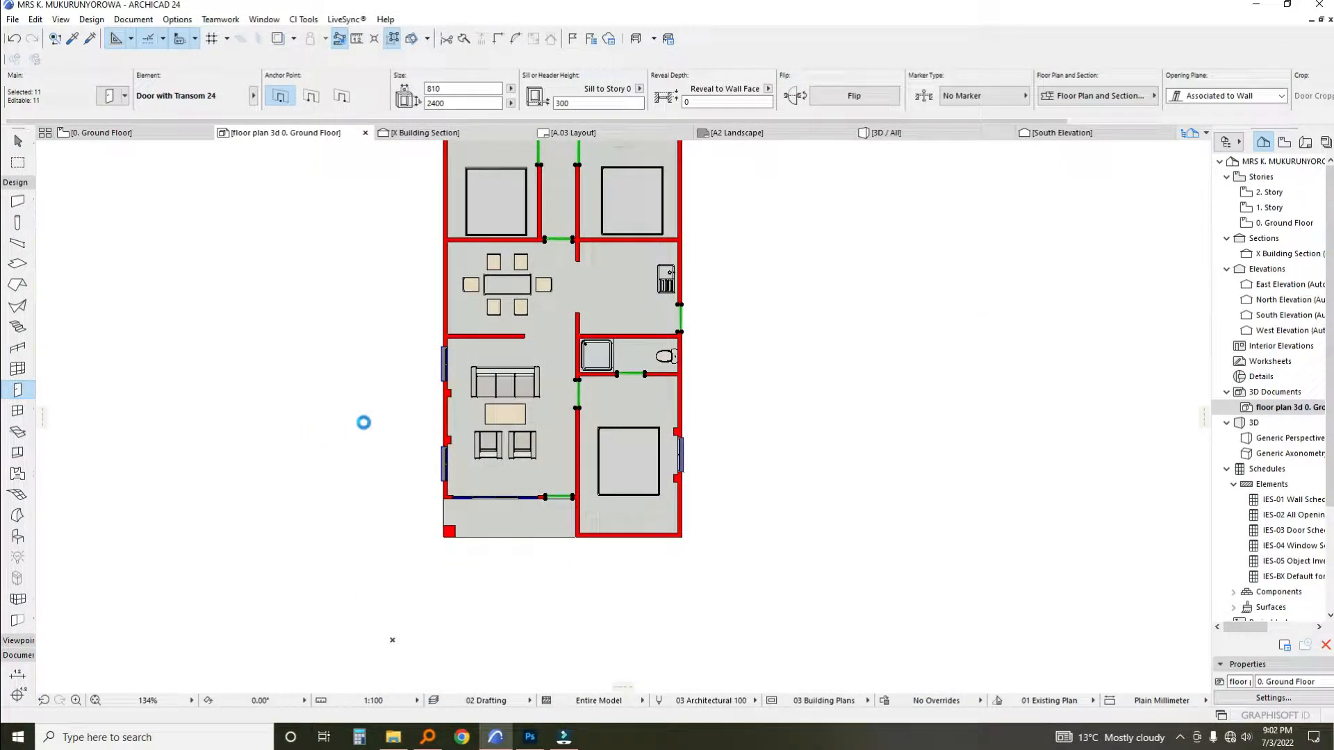
Check the swung door leaves across the whole plan and clear the door selection.
{"action": "scroll", "coordinate": [587, 390], "scroll_direction": "up", "scroll_amount": 5}
{"action": "scroll", "coordinate": [636, 369], "scroll_direction": "down", "scroll_amount": 6}
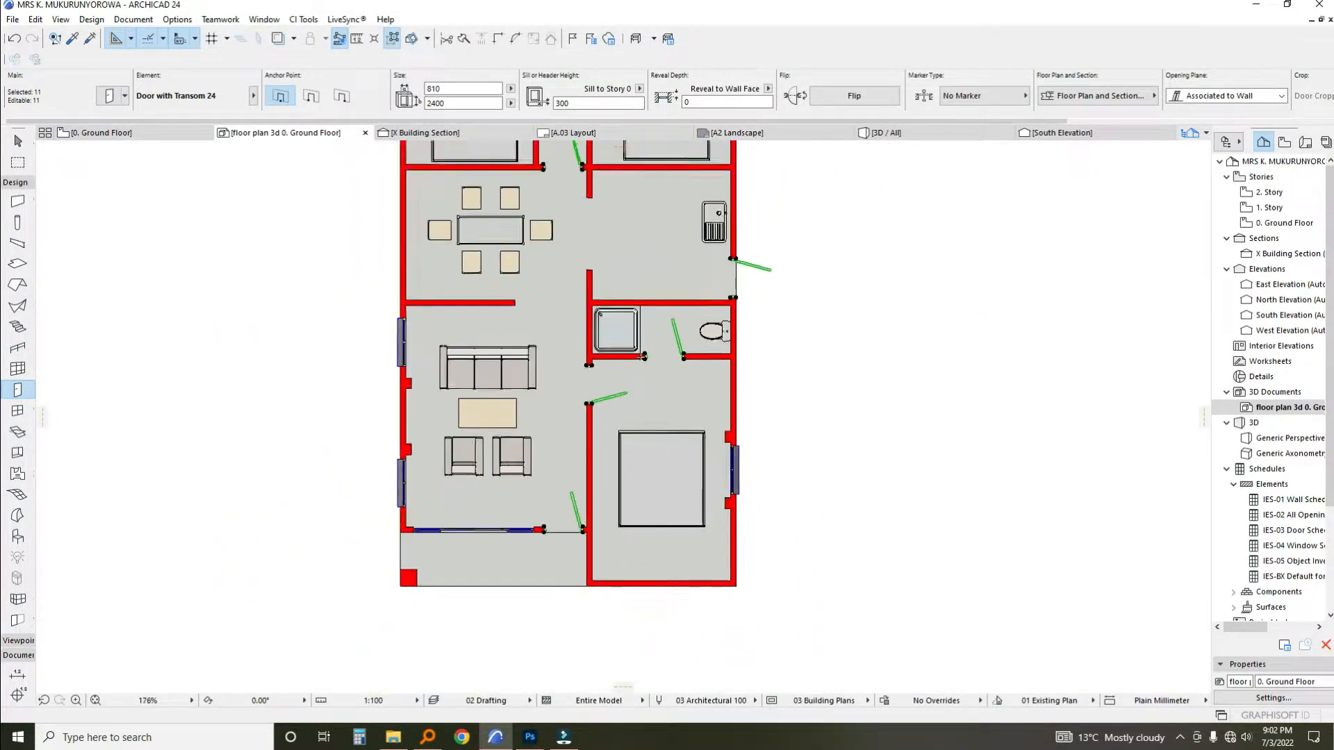
{"action": "left_click_drag", "start_coordinate": [548, 200], "coordinate": [558, 361]}
{"action": "scroll", "coordinate": [519, 283], "scroll_direction": "up", "scroll_amount": 2}
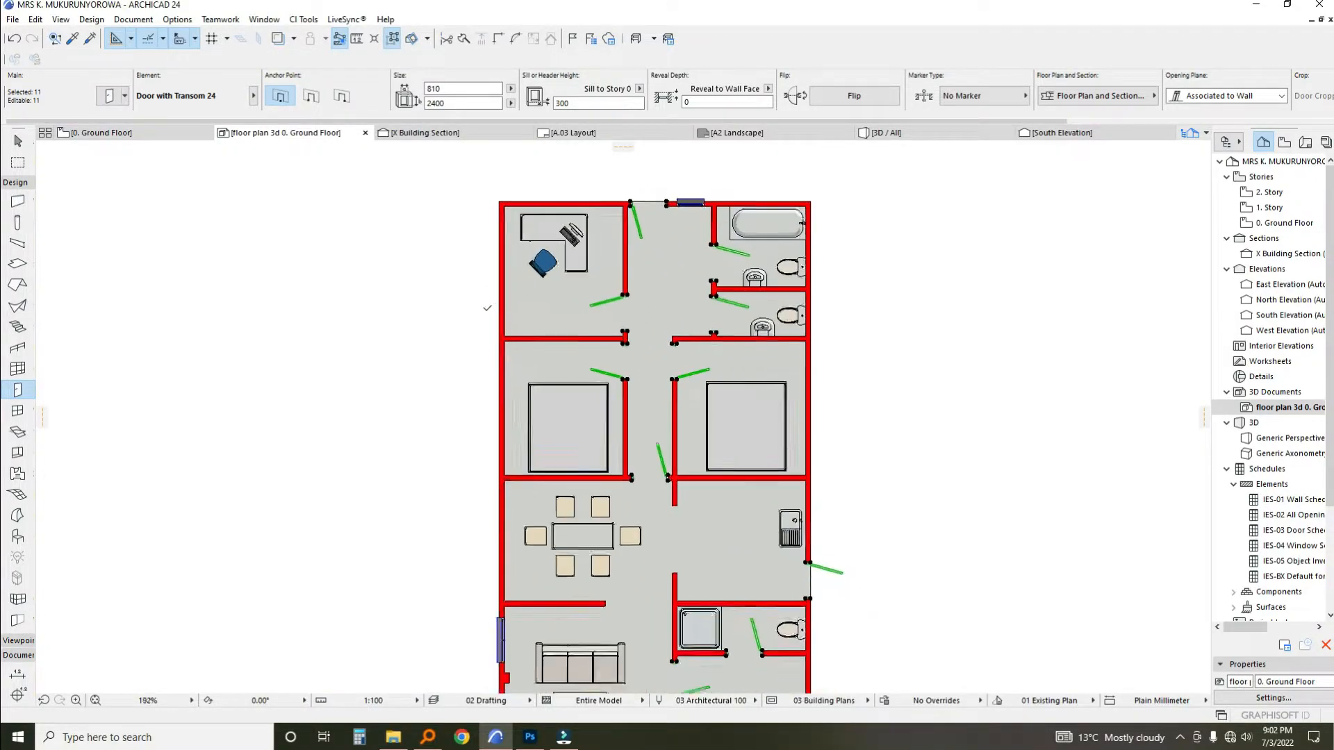
{"action": "scroll", "coordinate": [473, 372], "scroll_direction": "down", "scroll_amount": 4}
{"action": "left_click_drag", "start_coordinate": [387, 564], "coordinate": [428, 406]}
{"action": "left_click", "coordinate": [417, 392]}
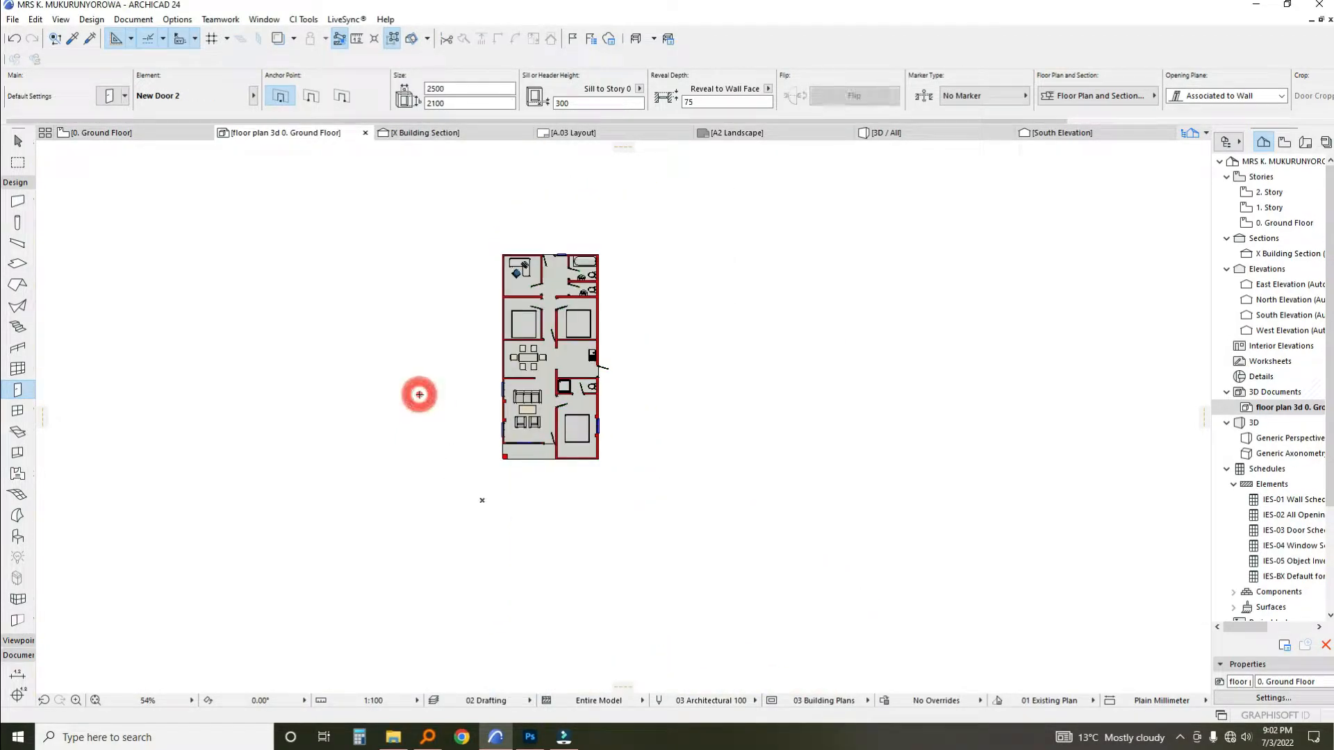
{"action": "scroll", "coordinate": [489, 438], "scroll_direction": "up", "scroll_amount": 1}
{"action": "left_click_drag", "start_coordinate": [489, 424], "coordinate": [483, 426]}
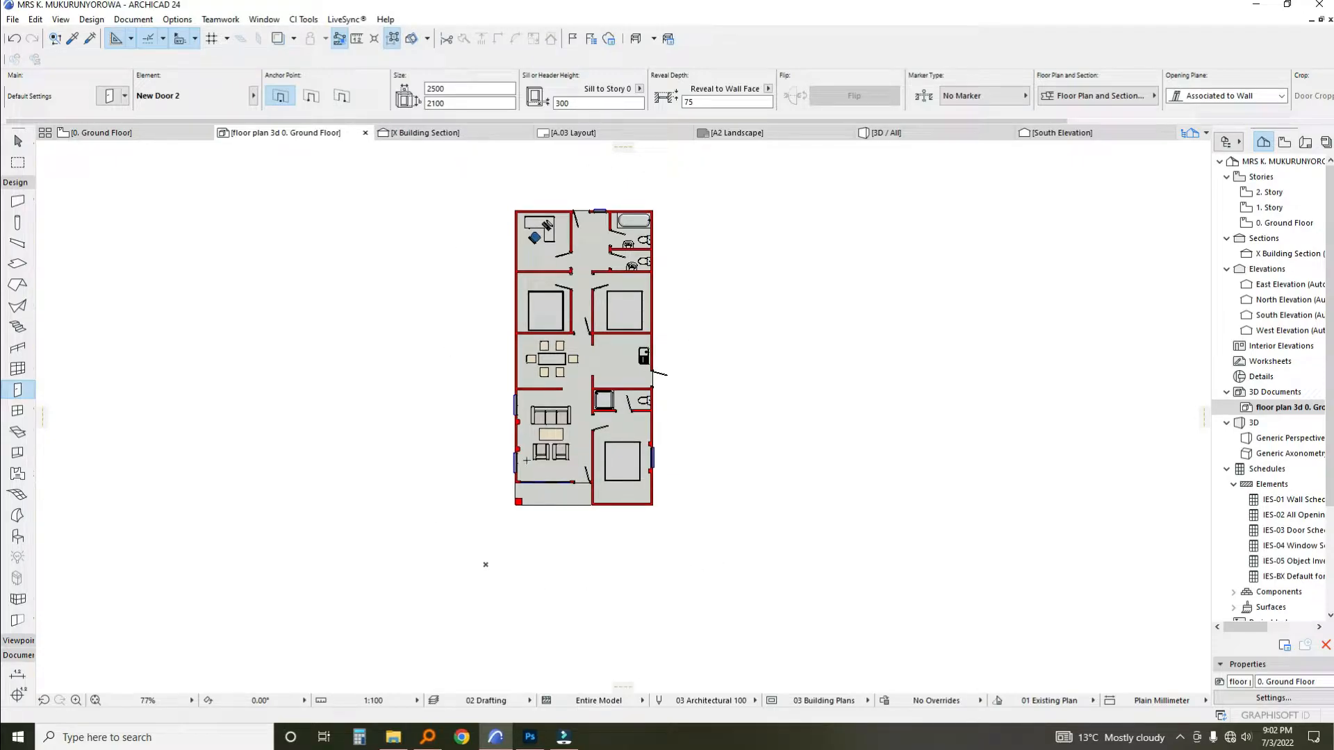
{"action": "scroll", "coordinate": [525, 460], "scroll_direction": "up", "scroll_amount": 6}
{"action": "scroll", "coordinate": [492, 424], "scroll_direction": "down", "scroll_amount": 6}
{"action": "left_click_drag", "start_coordinate": [492, 424], "coordinate": [539, 428]}
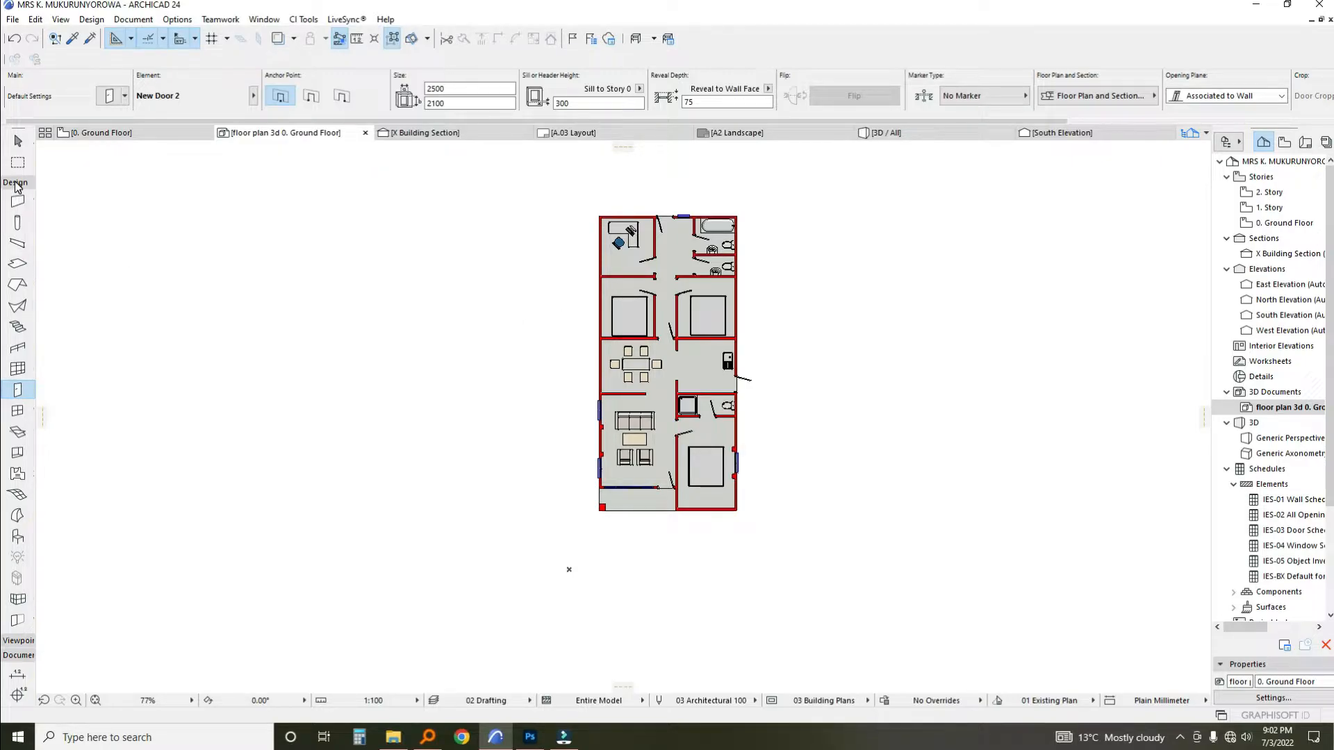
{"action": "scroll", "coordinate": [569, 569], "scroll_direction": "up", "scroll_amount": 4}
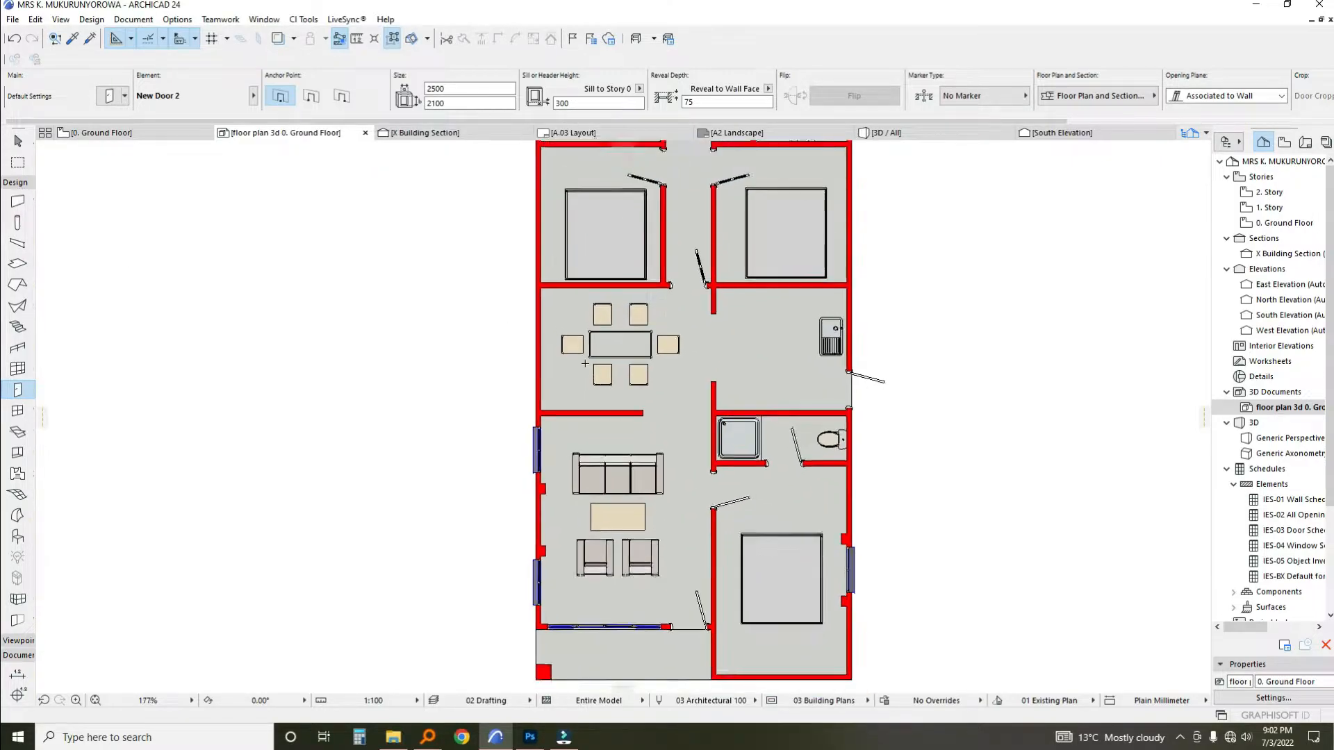
Set the cut plane height of the ground floor 3D document to 1750 in its settings.
{"action": "scroll", "coordinate": [542, 559], "scroll_direction": "down", "scroll_amount": 3}
{"action": "scroll", "coordinate": [660, 518], "scroll_direction": "up", "scroll_amount": 4}
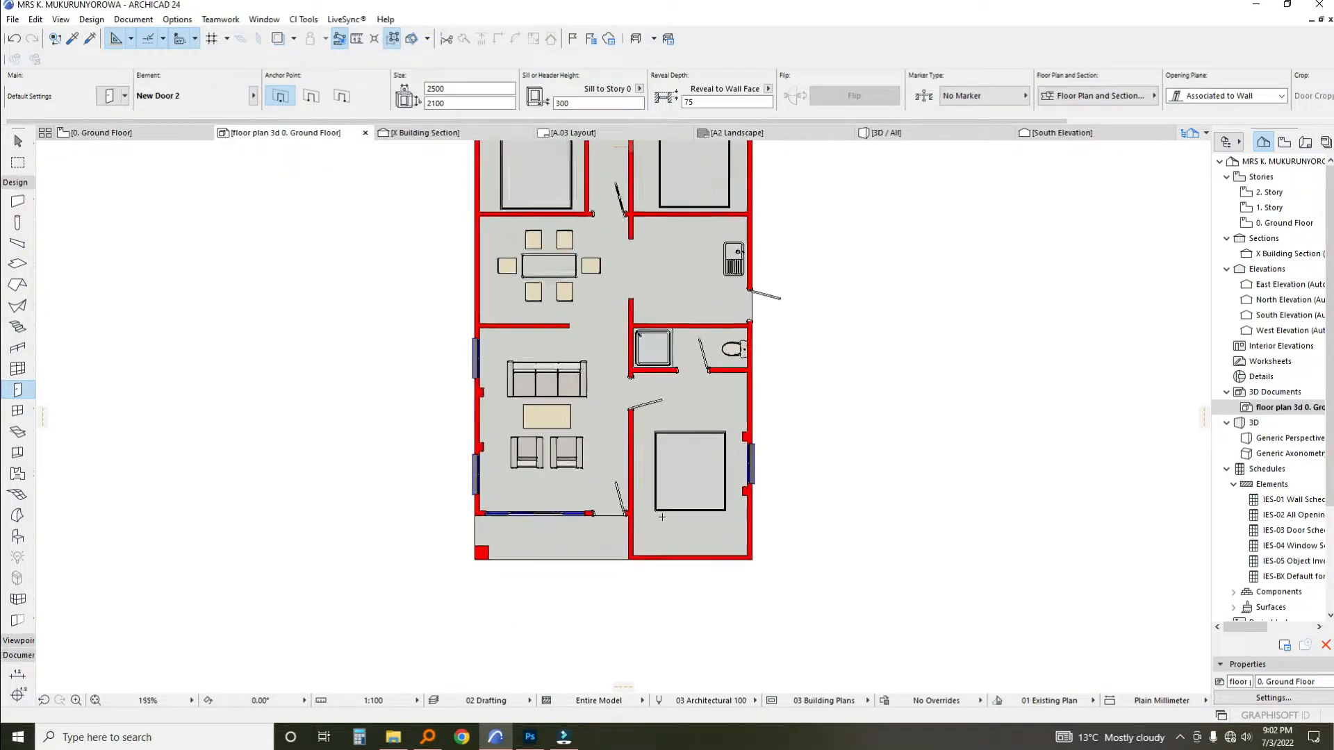
{"action": "scroll", "coordinate": [599, 496], "scroll_direction": "down", "scroll_amount": 4}
{"action": "left_click_drag", "start_coordinate": [365, 426], "coordinate": [365, 435]}
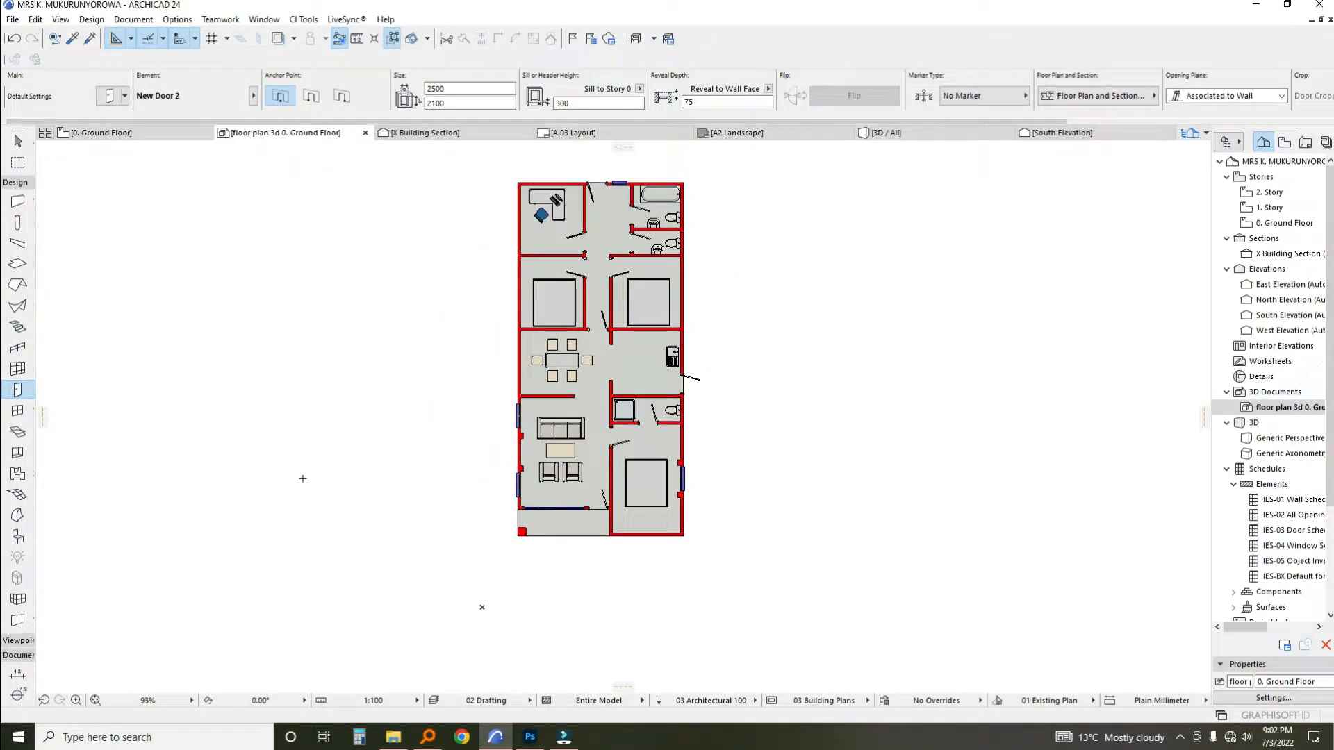
{"action": "right_click", "coordinate": [1248, 409]}
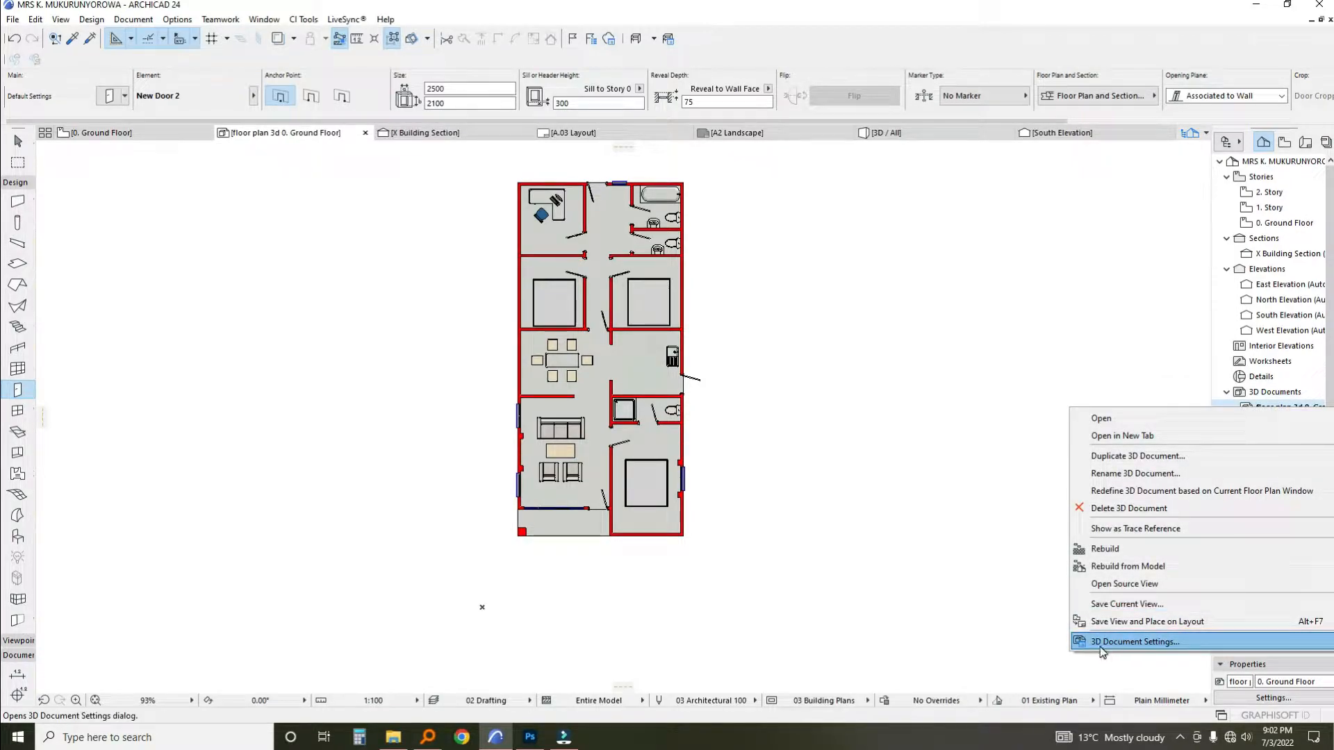
{"action": "left_click", "coordinate": [1134, 642]}
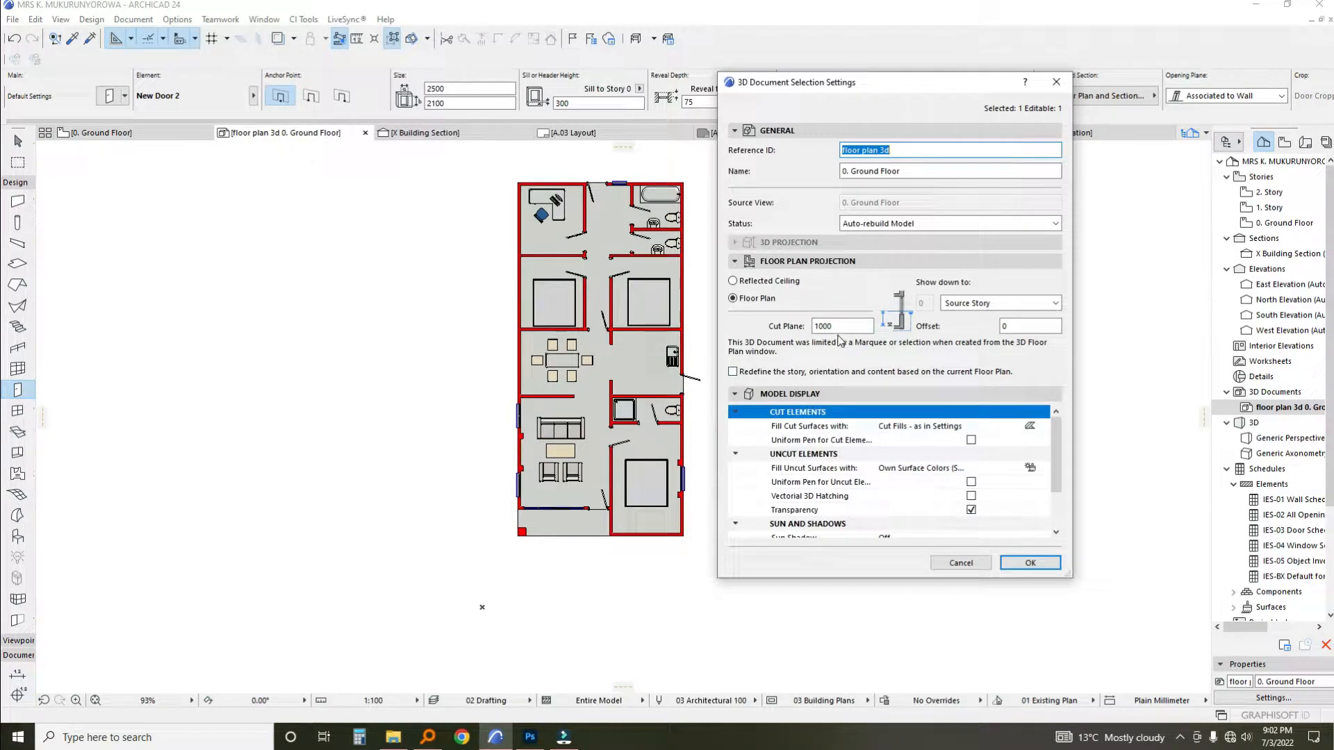
{"action": "double_click", "coordinate": [830, 327]}
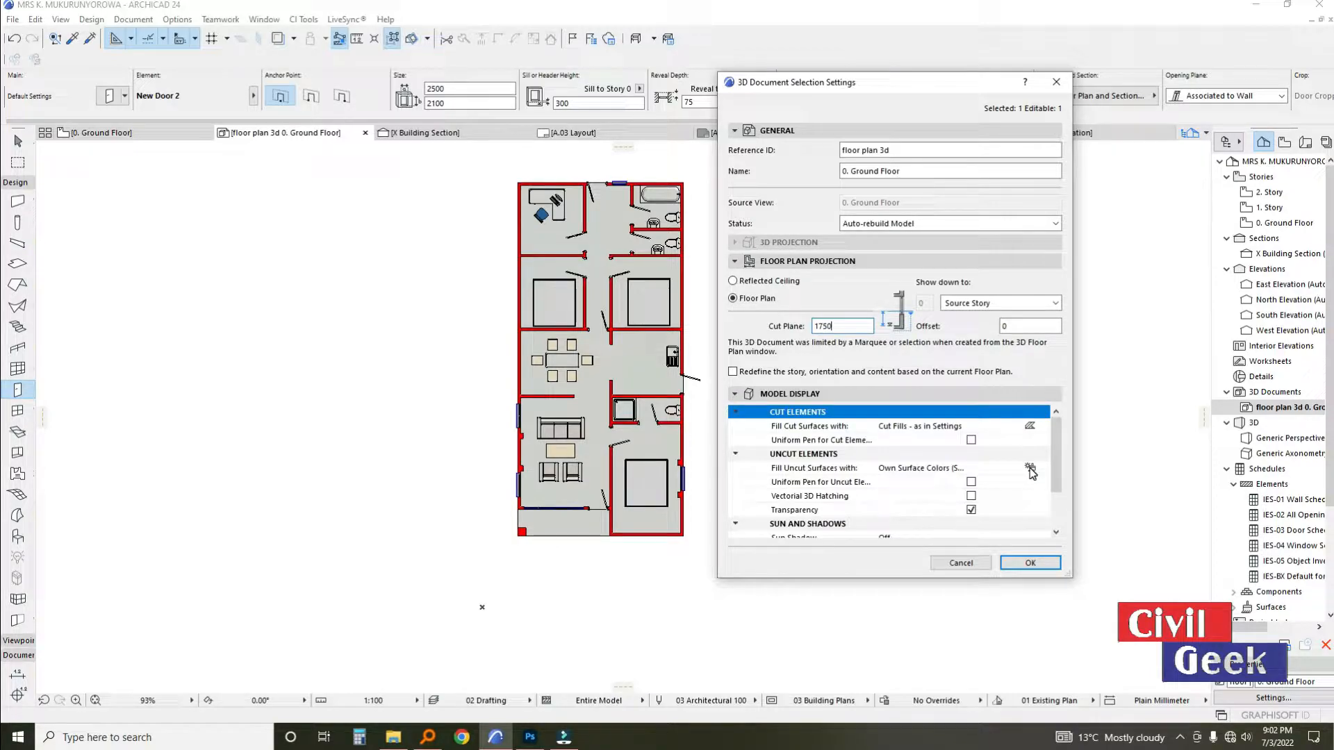
{"action": "mouse_move", "coordinate": [1060, 461]}
{"action": "left_mouse_down"}
{"action": "mouse_move", "coordinate": [1060, 514]}
{"action": "mouse_move", "coordinate": [1066, 445]}
{"action": "left_mouse_up"}
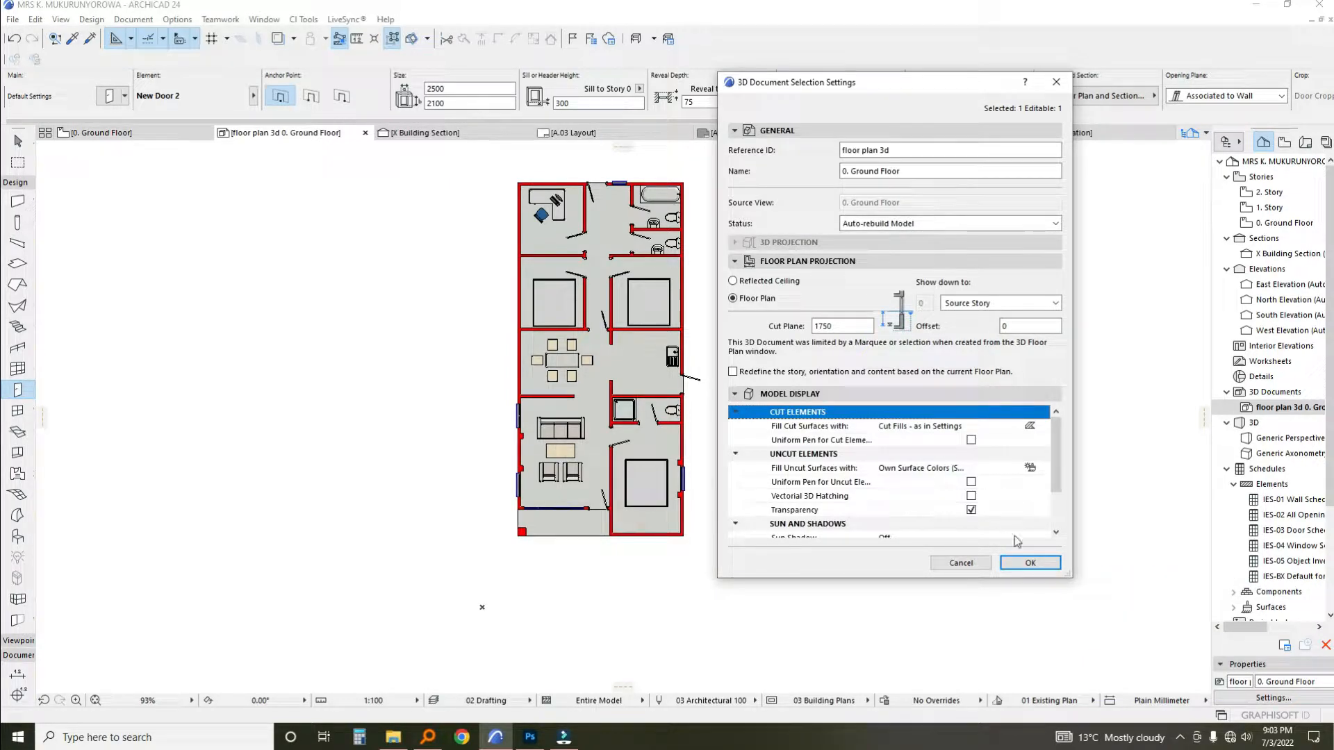
{"action": "scroll", "coordinate": [1036, 536], "scroll_direction": "down", "scroll_amount": 2}
{"action": "left_click", "coordinate": [1030, 564]}
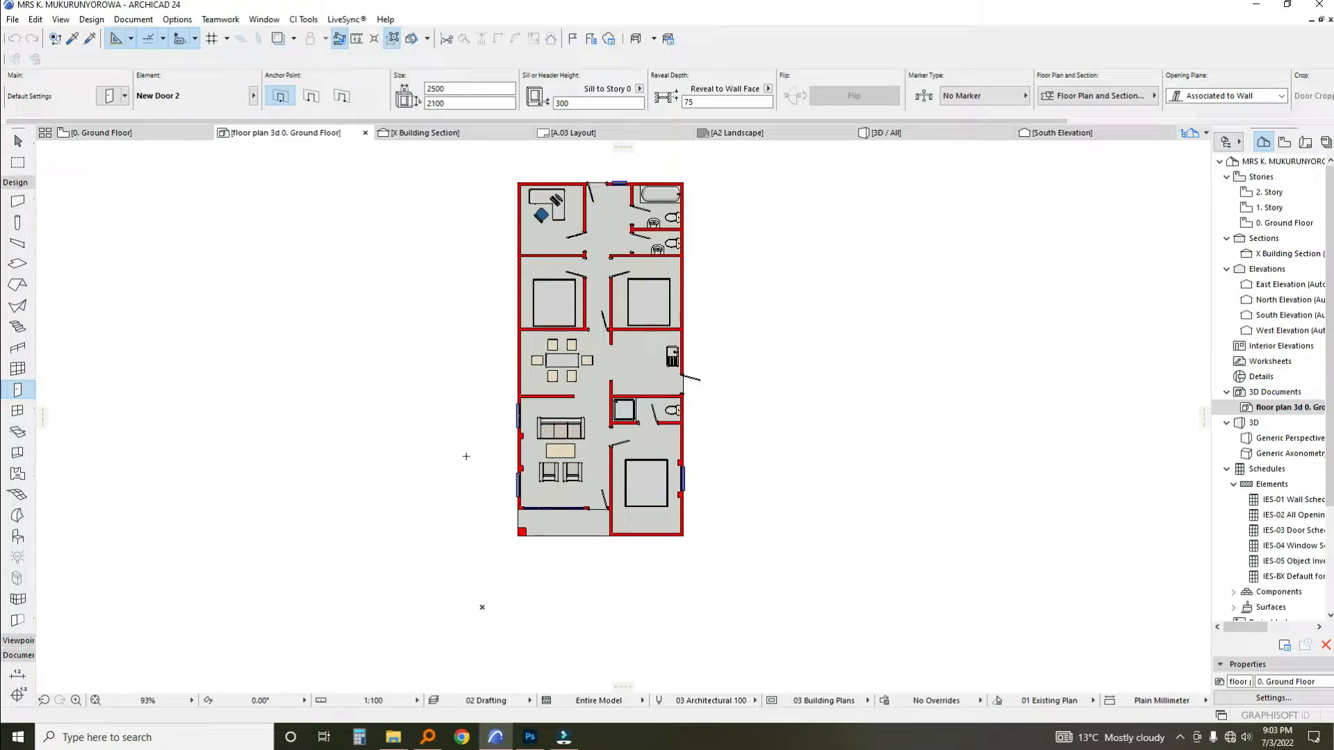
Examine the windows, doors, fixtures and furniture across the whole plan at the new cut height.
{"action": "scroll", "coordinate": [633, 445], "scroll_direction": "up", "scroll_amount": 8}
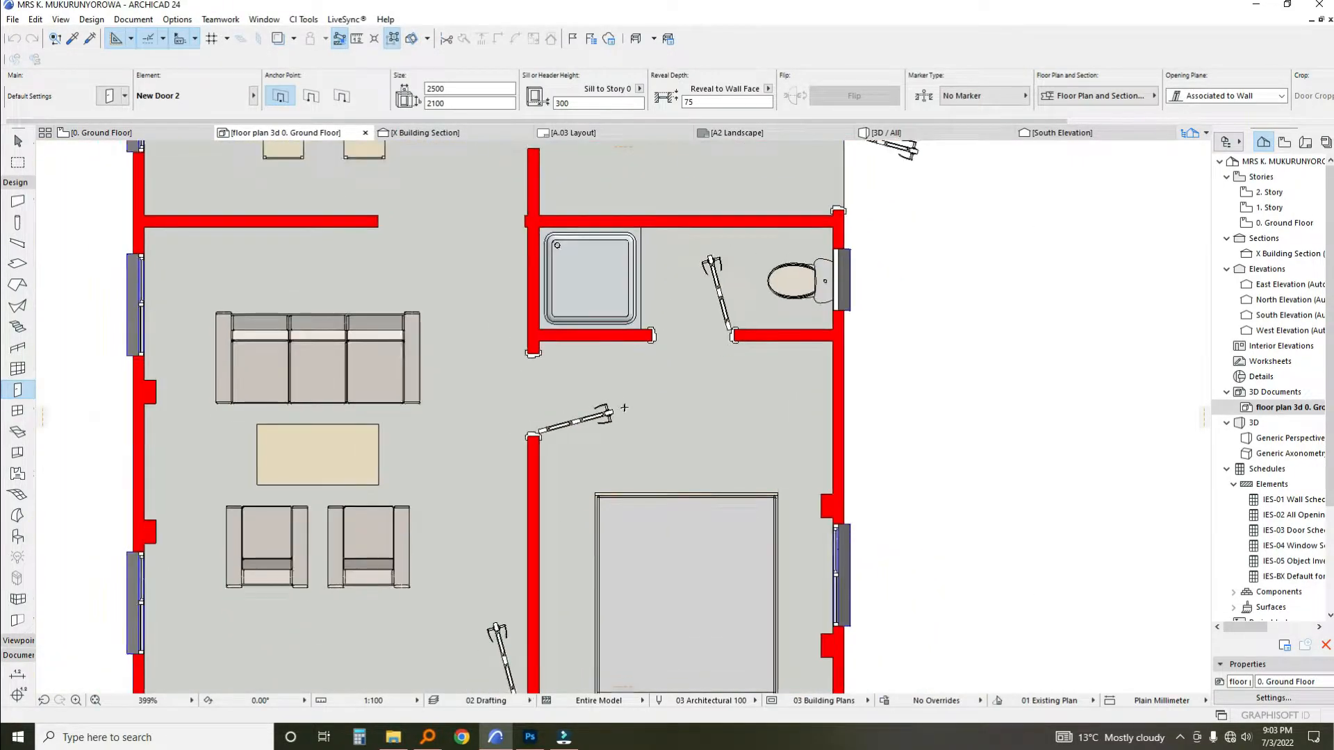
{"action": "scroll", "coordinate": [624, 407], "scroll_direction": "down", "scroll_amount": 7}
{"action": "left_click_drag", "start_coordinate": [480, 201], "coordinate": [604, 328]}
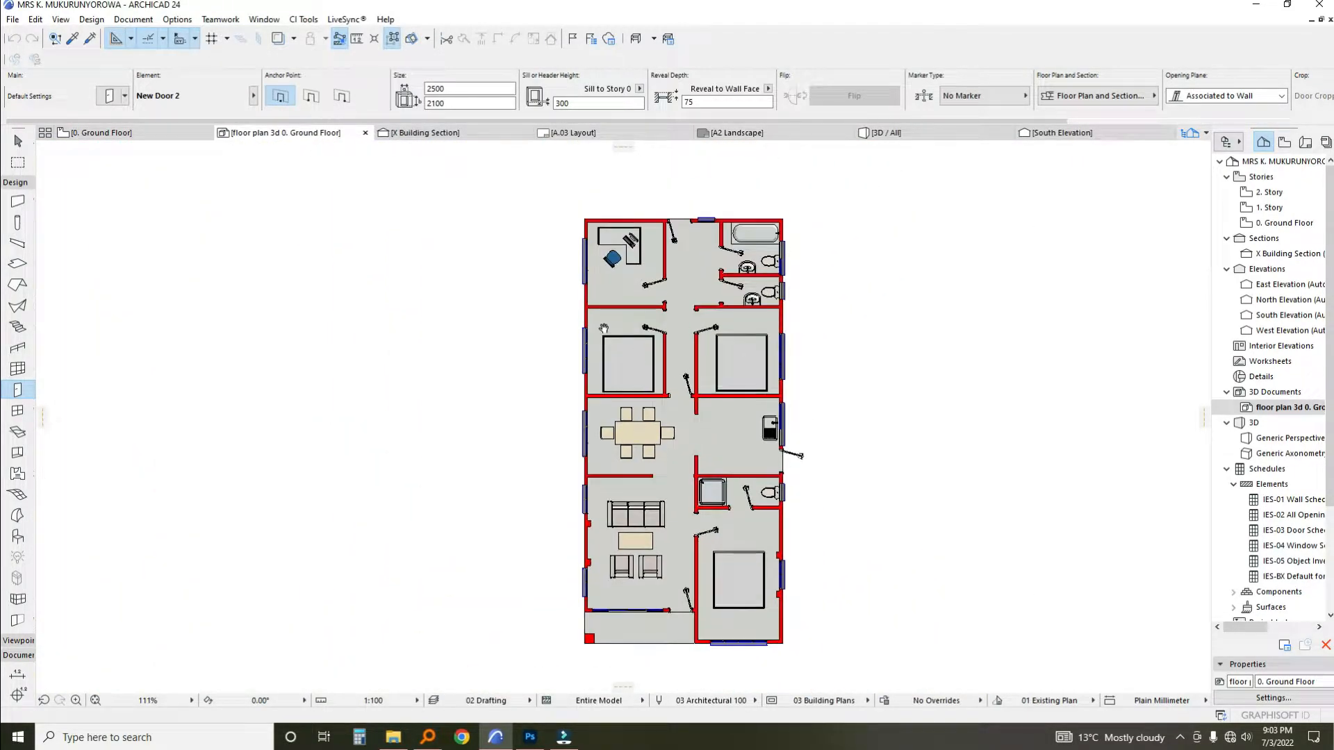
{"action": "scroll", "coordinate": [613, 242], "scroll_direction": "up", "scroll_amount": 7}
{"action": "scroll", "coordinate": [621, 299], "scroll_direction": "down", "scroll_amount": 4}
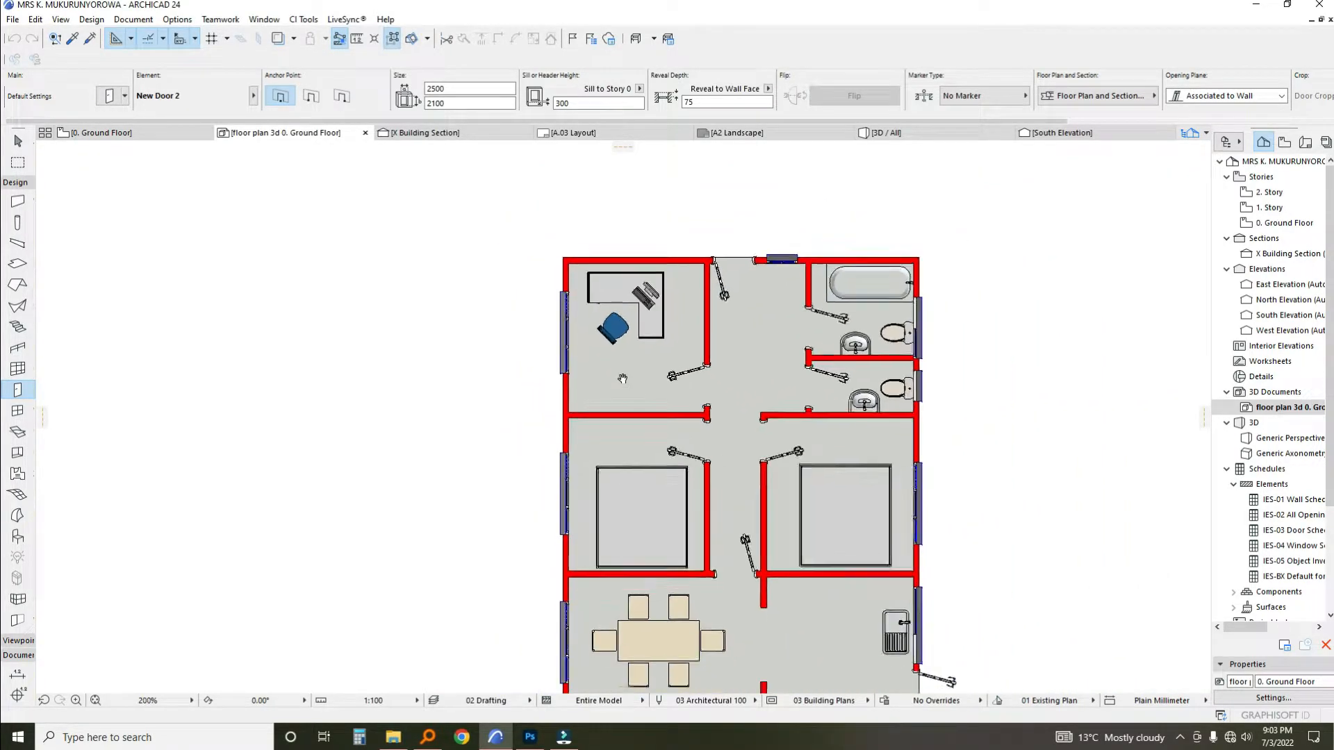
{"action": "scroll", "coordinate": [622, 382], "scroll_direction": "down", "scroll_amount": 4}
{"action": "left_click_drag", "start_coordinate": [639, 398], "coordinate": [634, 365]}
{"action": "scroll", "coordinate": [578, 364], "scroll_direction": "up", "scroll_amount": 9}
{"action": "scroll", "coordinate": [579, 364], "scroll_direction": "down", "scroll_amount": 6}
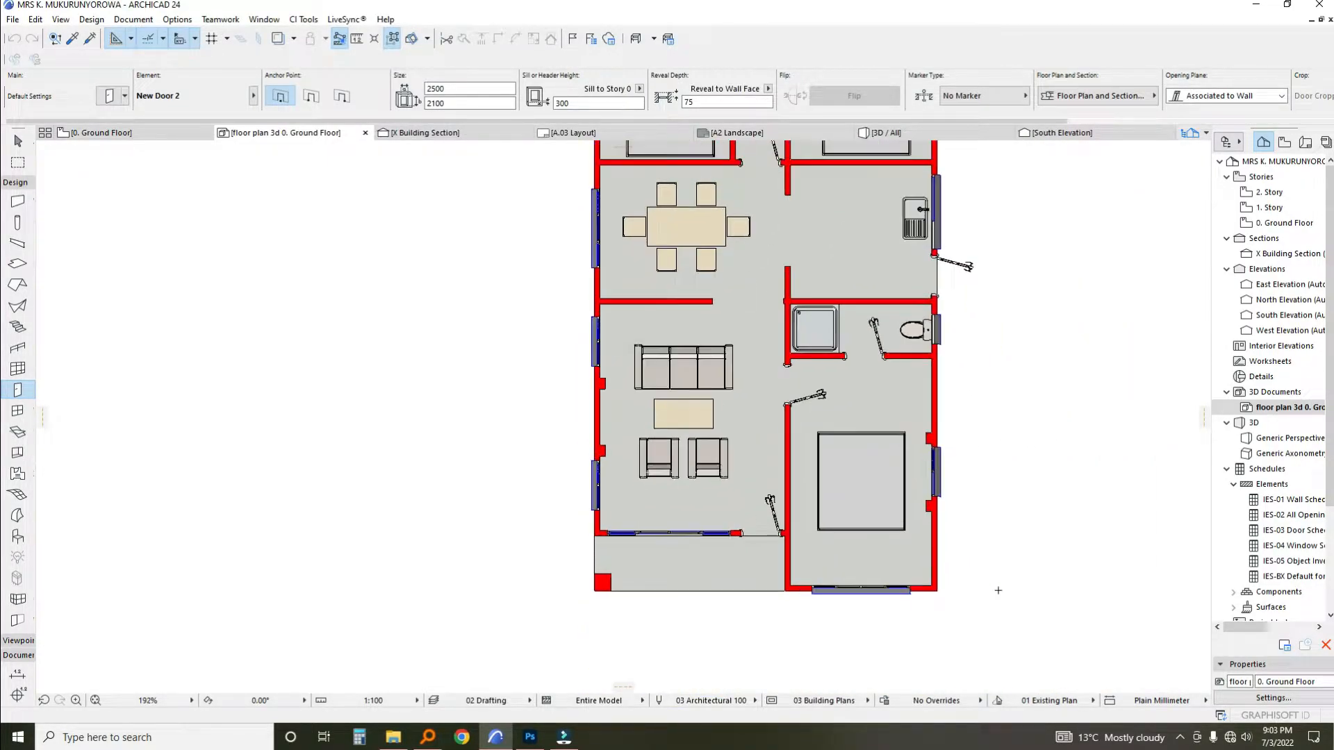
Change the 3D document's cut surface fill to Uniform Surface in its model display settings.
{"action": "right_click", "coordinate": [1275, 395]}
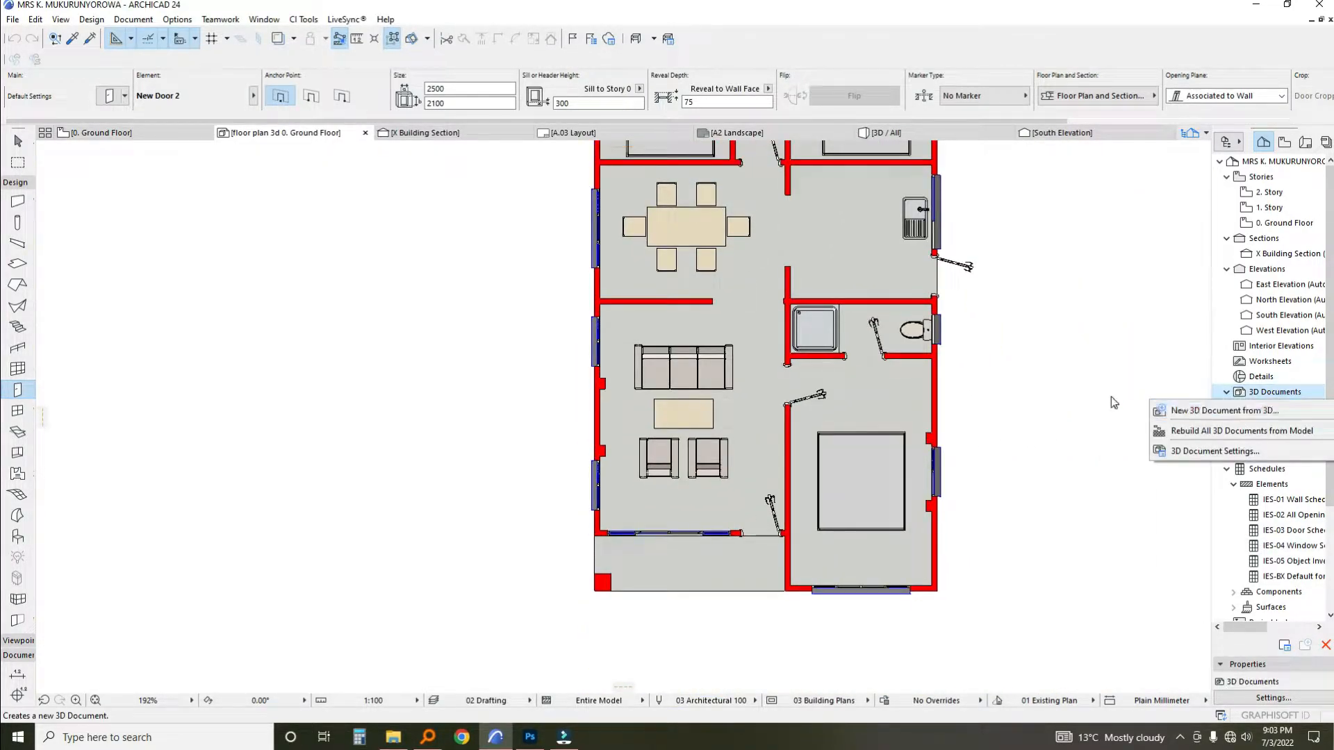
{"action": "left_click", "coordinate": [1112, 401]}
{"action": "right_click", "coordinate": [1284, 407]}
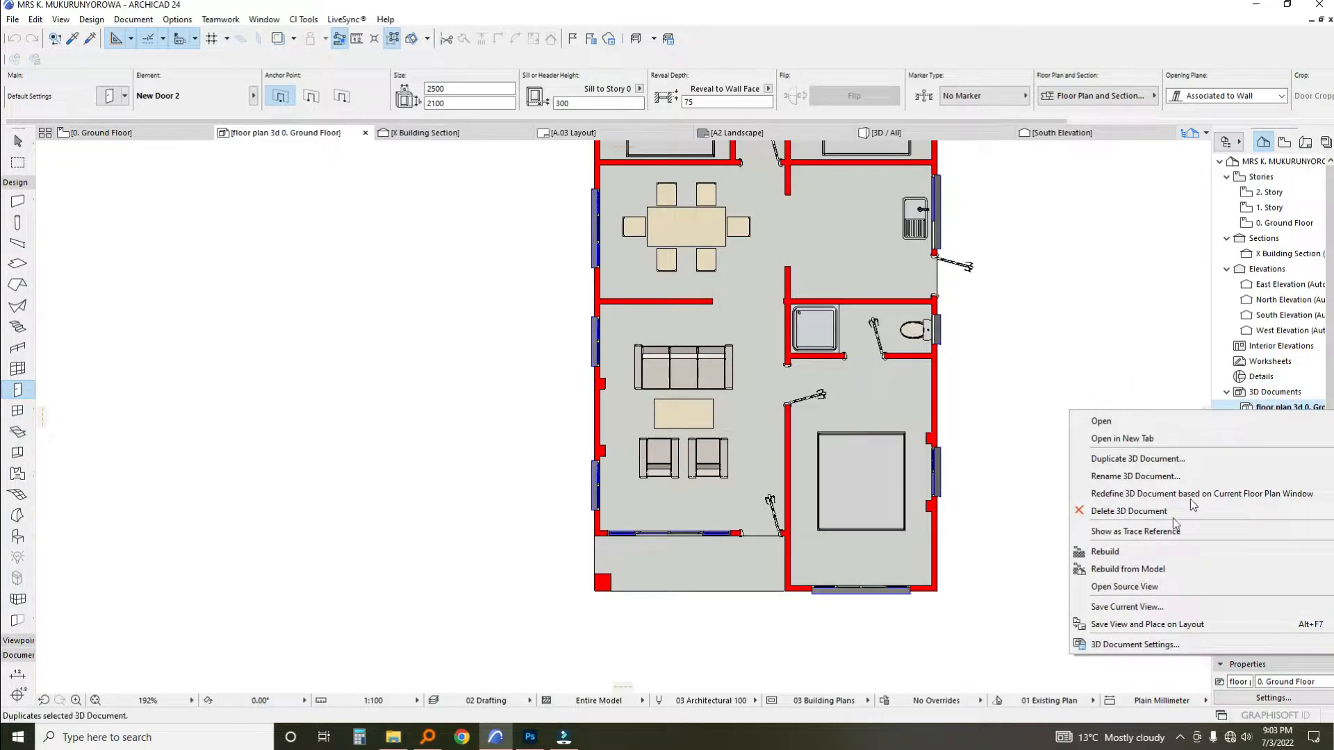
{"action": "left_click", "coordinate": [1136, 644]}
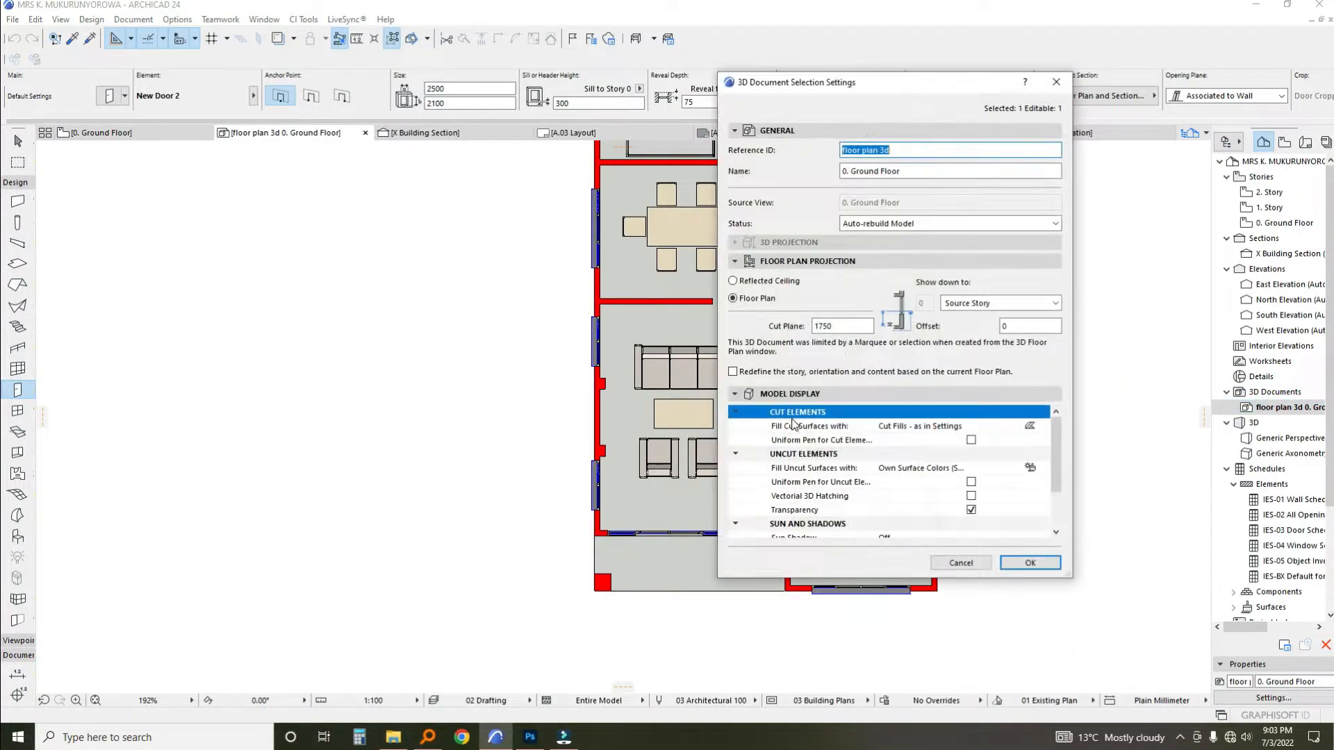
{"action": "left_click", "coordinate": [1029, 426]}
{"action": "left_click", "coordinate": [1043, 426]}
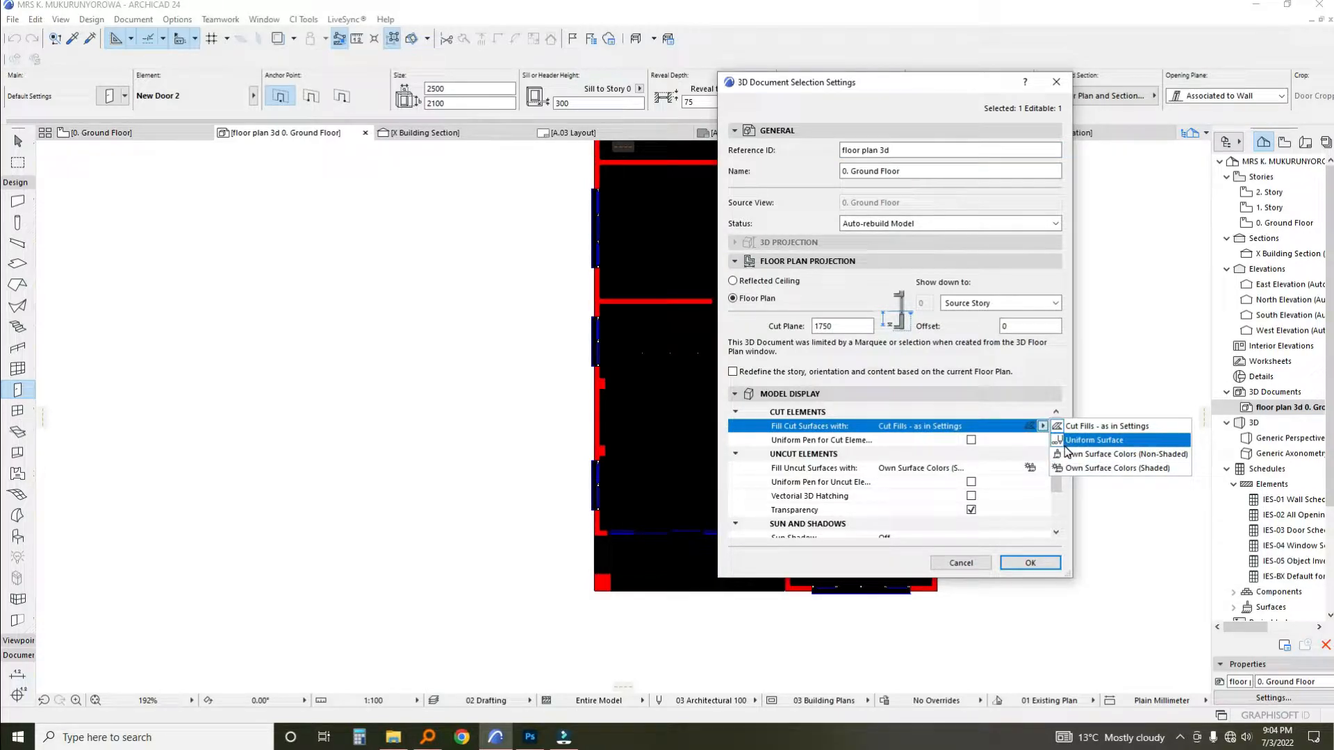
{"action": "left_click", "coordinate": [1064, 441]}
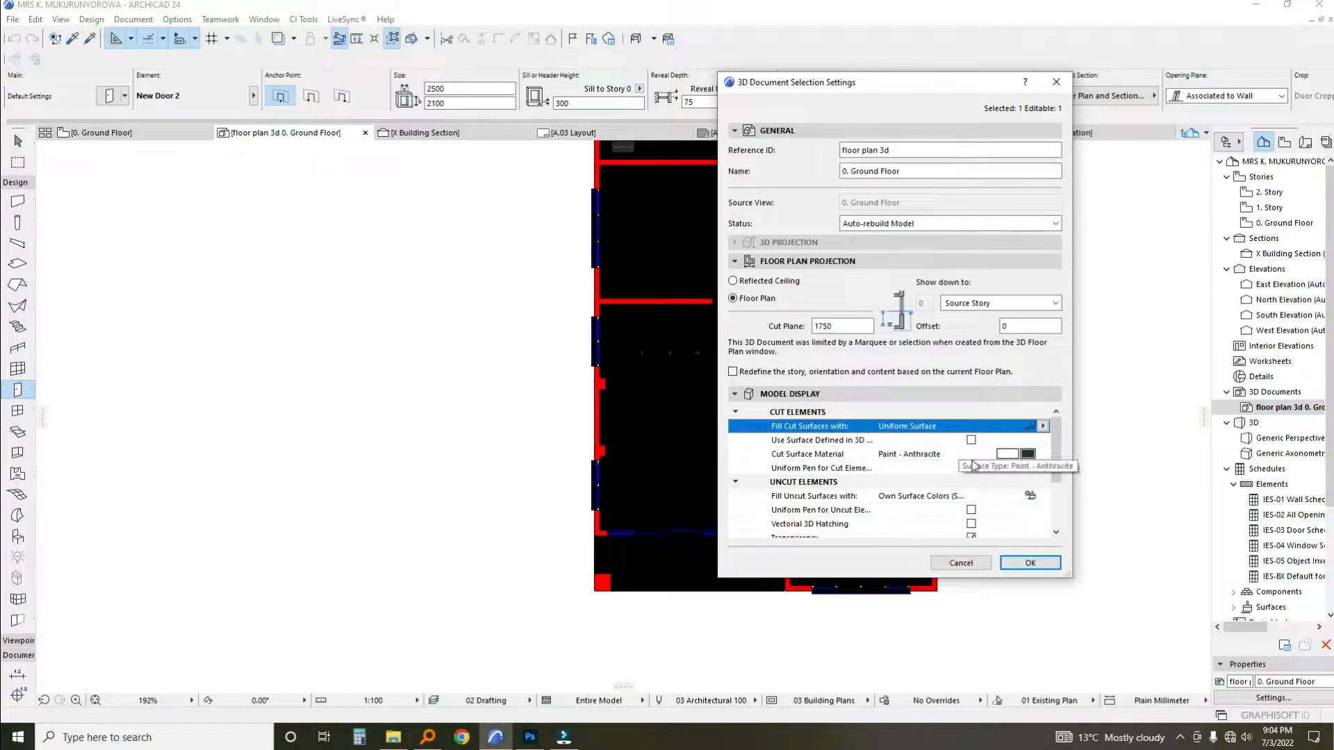
{"action": "scroll", "coordinate": [989, 462], "scroll_direction": "down", "scroll_amount": 1}
{"action": "scroll", "coordinate": [1015, 459], "scroll_direction": "up", "scroll_amount": 1}
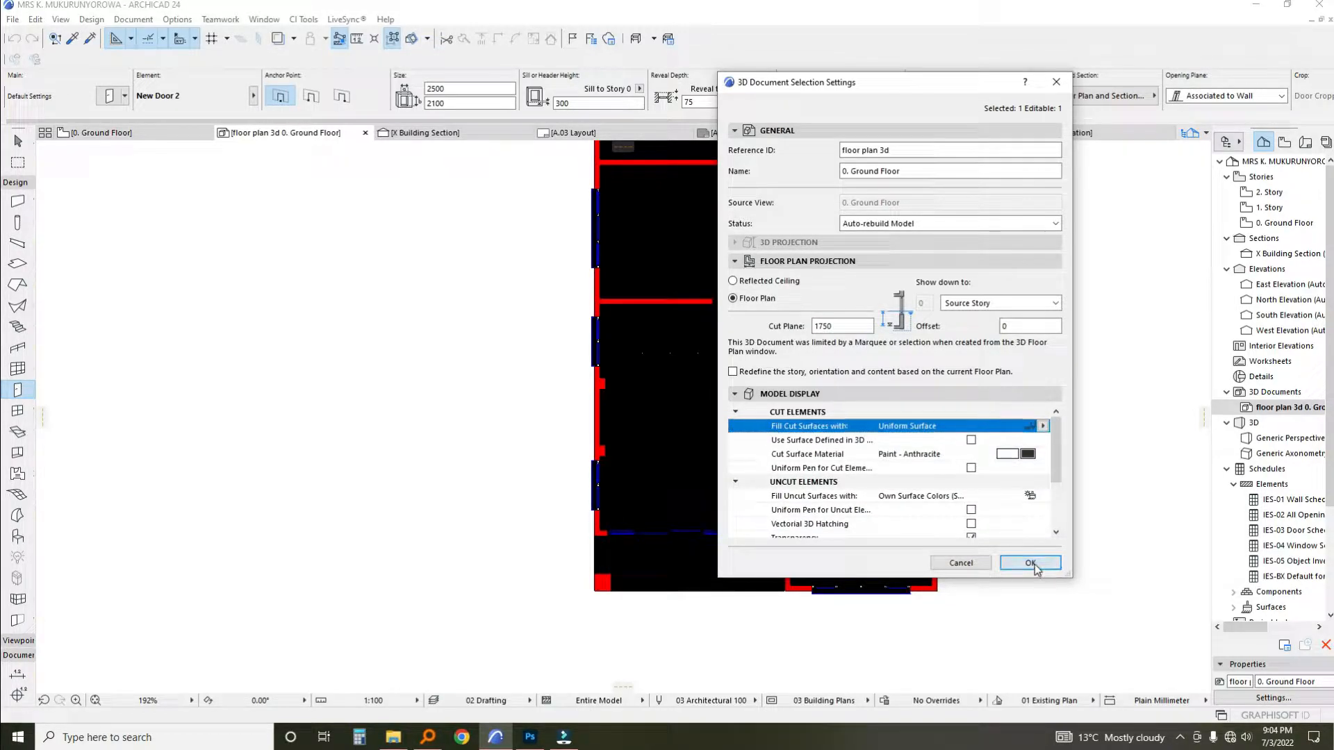
{"action": "left_click", "coordinate": [1030, 563]}
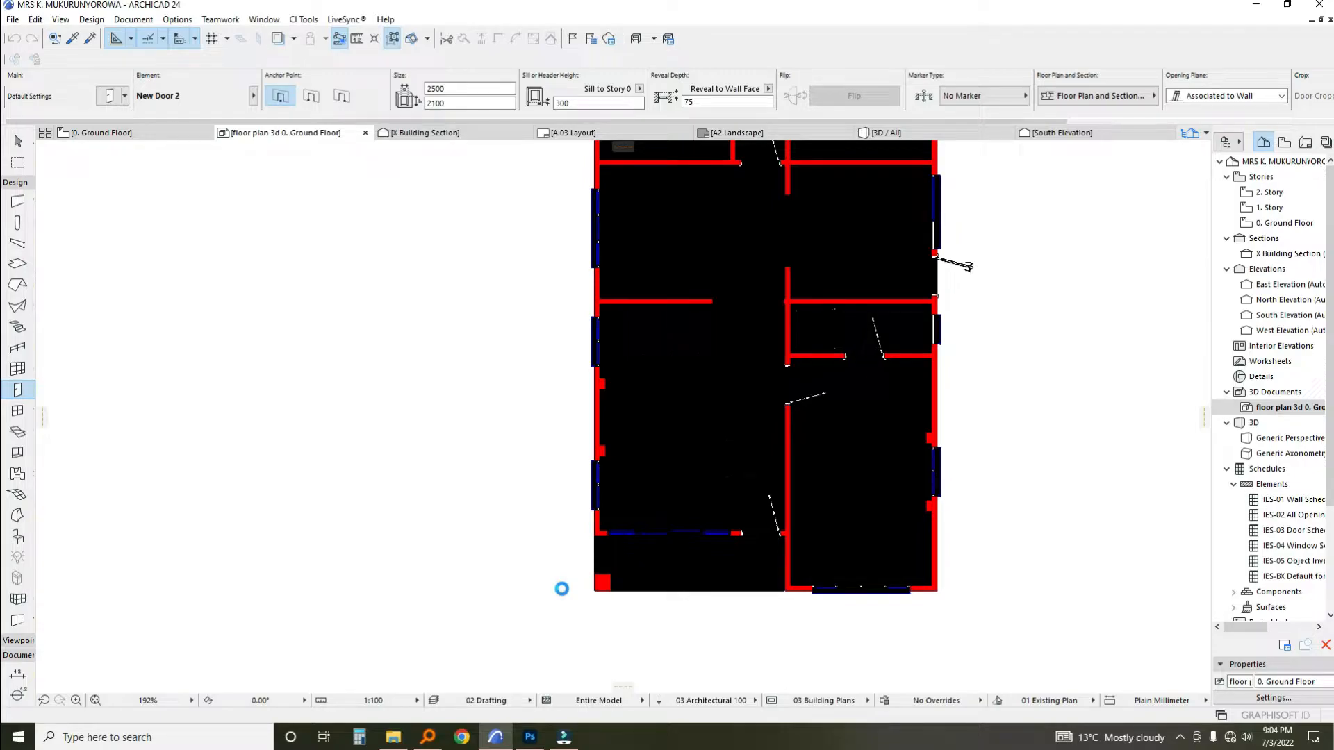
Inspect the uniform fill on the cut walls throughout the floor plan.
{"action": "scroll", "coordinate": [608, 515], "scroll_direction": "up", "scroll_amount": 1}
{"action": "scroll", "coordinate": [664, 464], "scroll_direction": "down", "scroll_amount": 1}
{"action": "left_click_drag", "start_coordinate": [726, 392], "coordinate": [691, 463]}
{"action": "scroll", "coordinate": [738, 412], "scroll_direction": "down", "scroll_amount": 3}
{"action": "left_click_drag", "start_coordinate": [742, 147], "coordinate": [740, 242]}
{"action": "scroll", "coordinate": [740, 242], "scroll_direction": "up", "scroll_amount": 5}
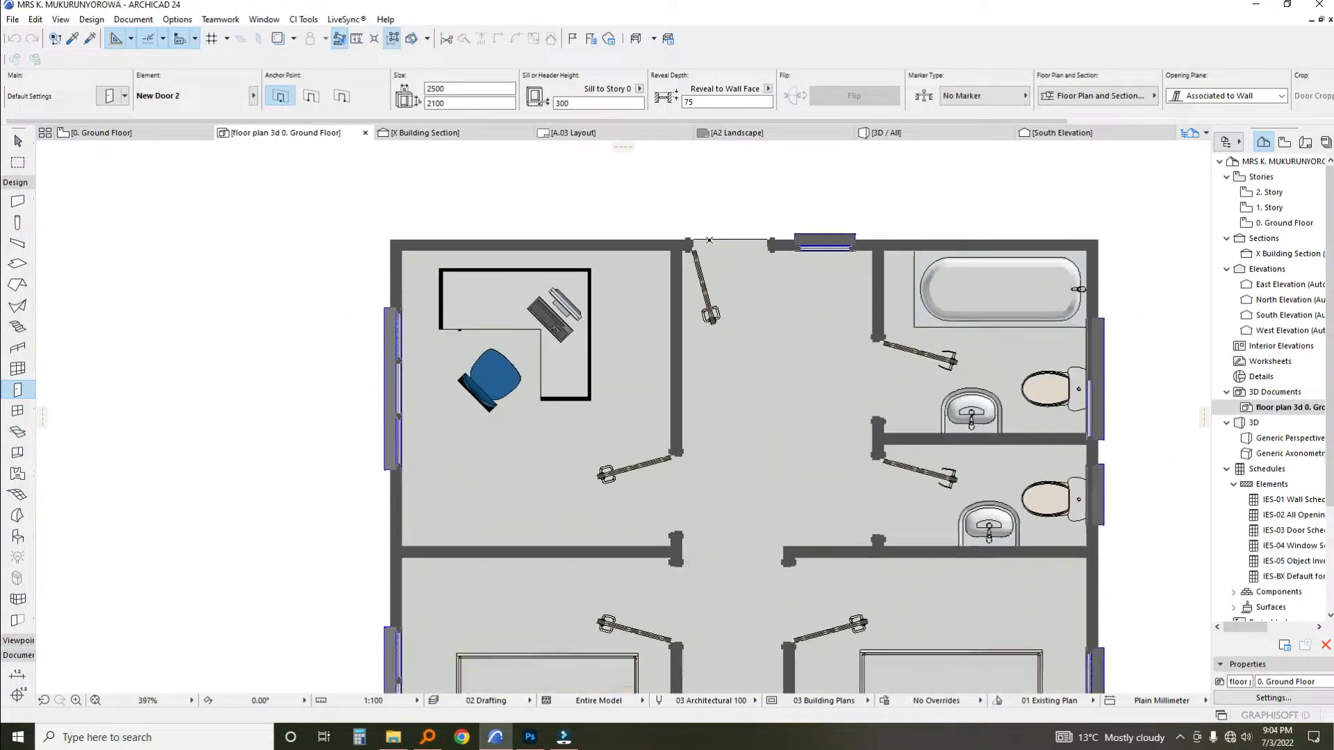
{"action": "scroll", "coordinate": [737, 264], "scroll_direction": "down", "scroll_amount": 5}
Set the 3D document's cut surface material to Paint - Ivory Black, leaving Use Surface Defined in 3D off.
{"action": "left_click", "coordinate": [1240, 404]}
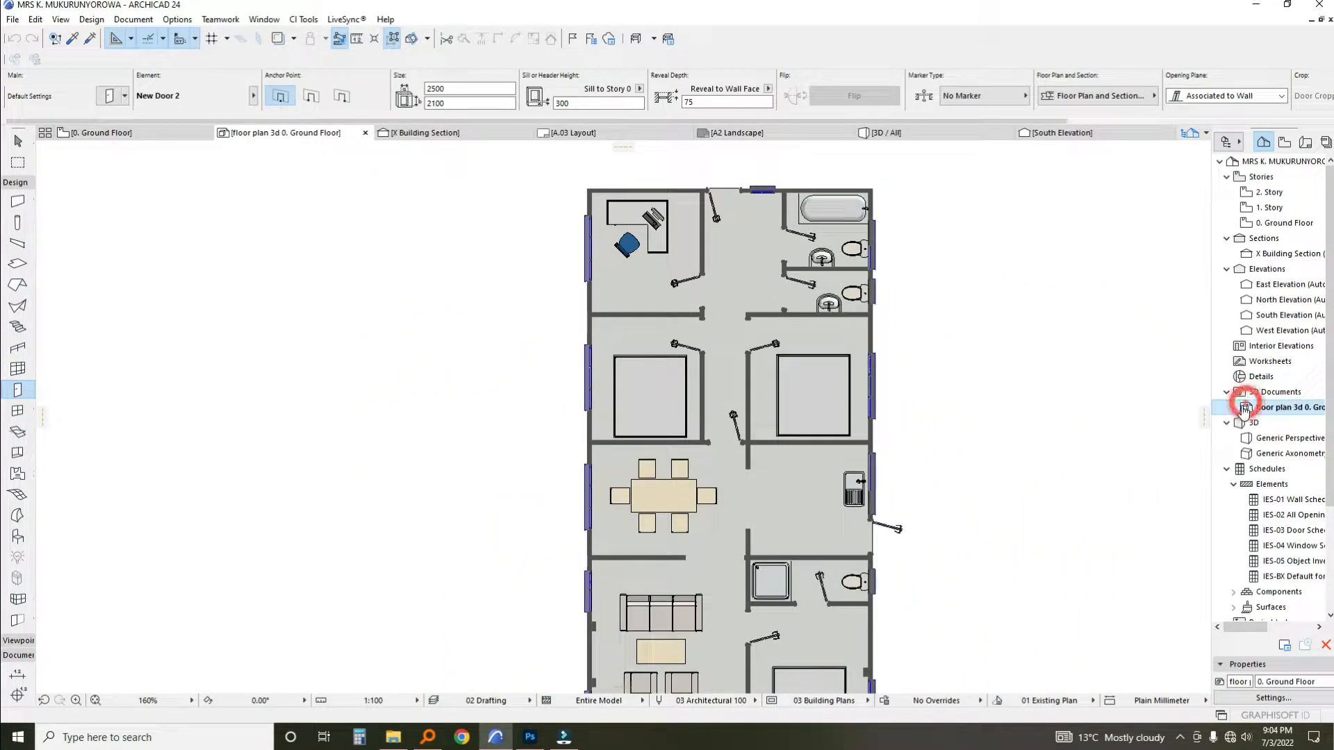
{"action": "right_click", "coordinate": [1235, 410]}
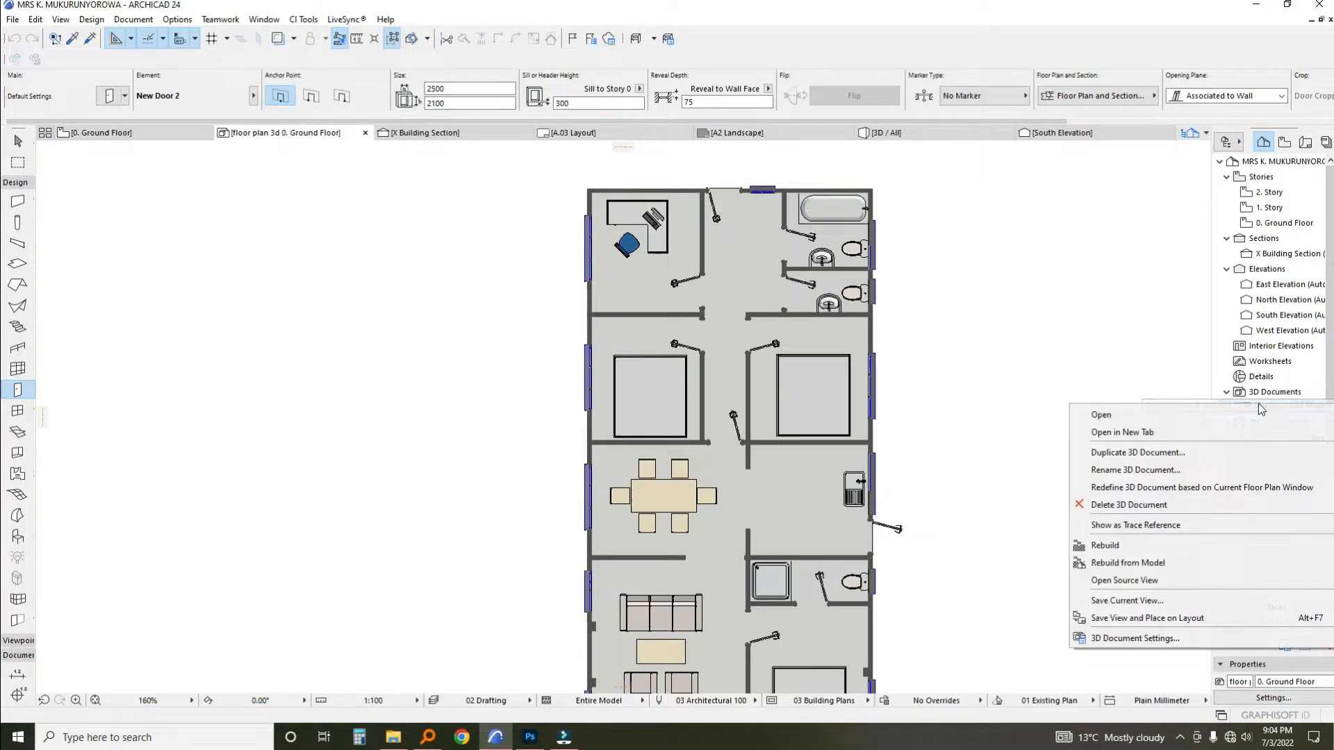
{"action": "left_click", "coordinate": [1133, 638]}
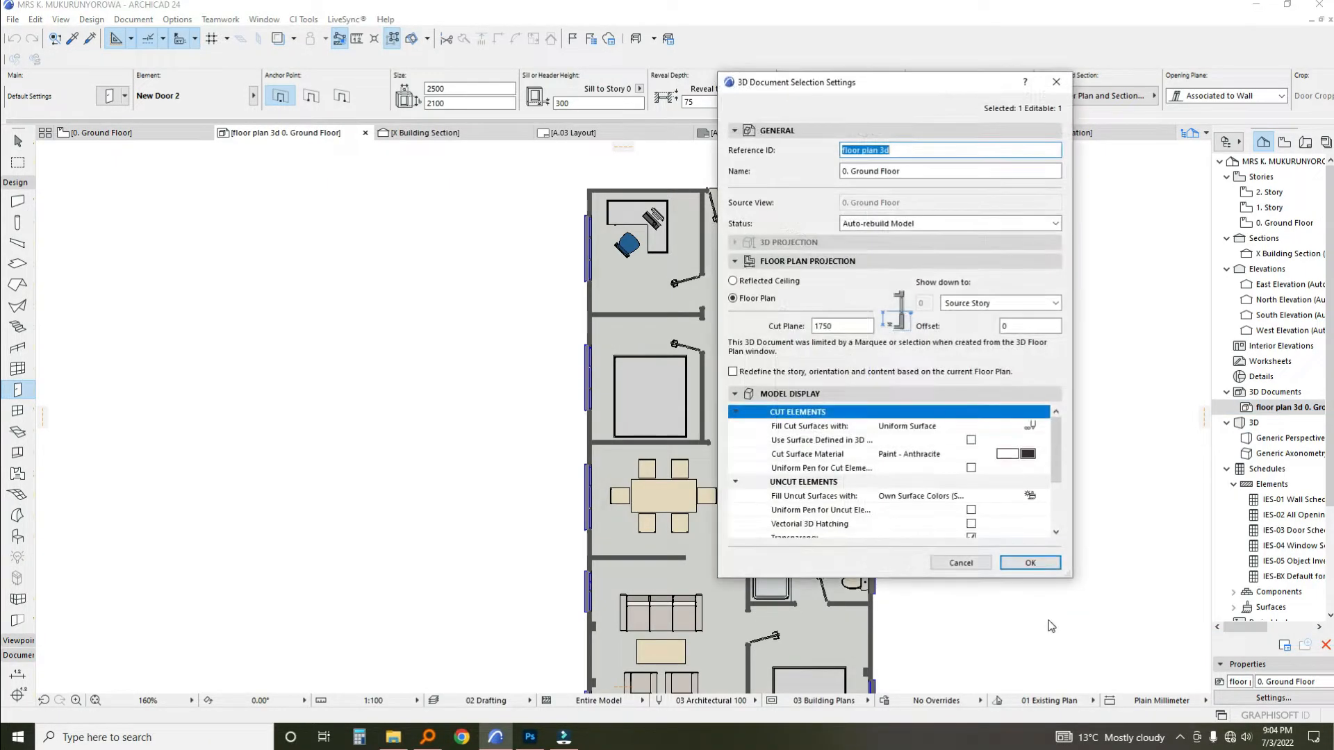
{"action": "left_click", "coordinate": [971, 440]}
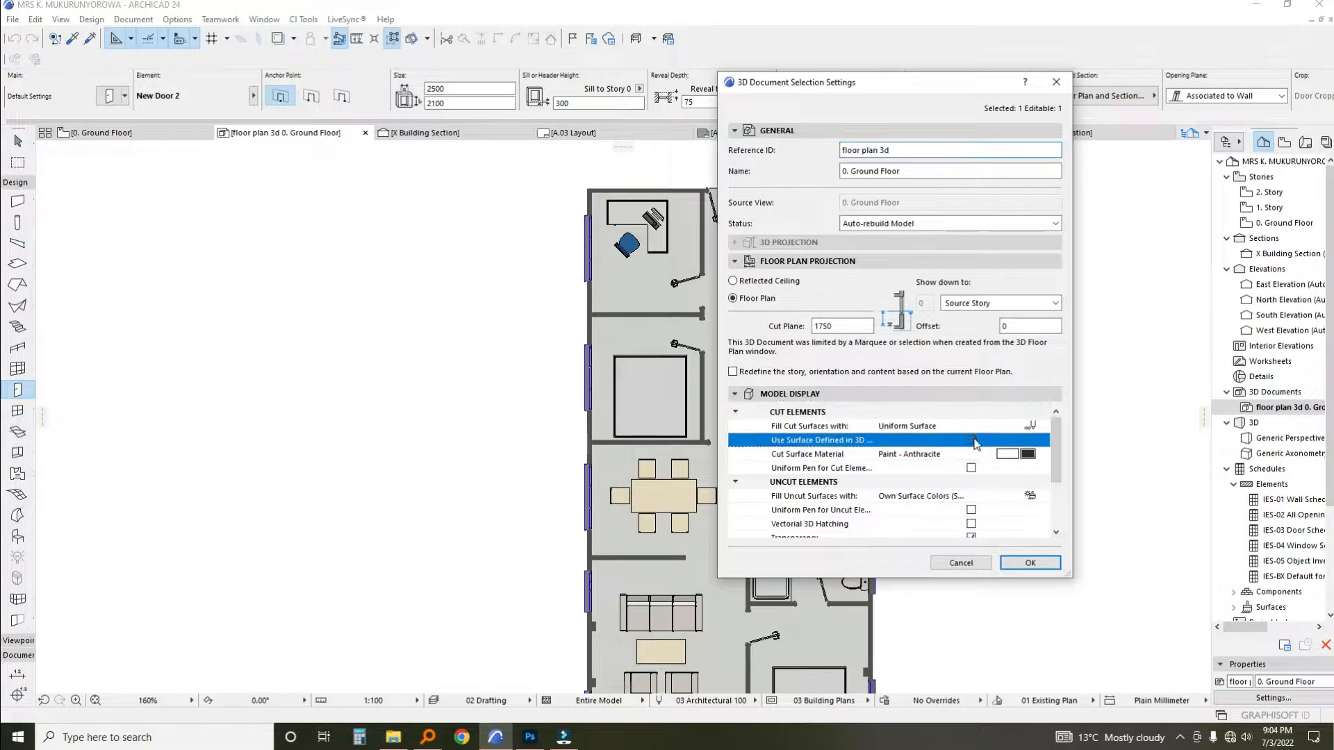
{"action": "left_click", "coordinate": [1027, 456]}
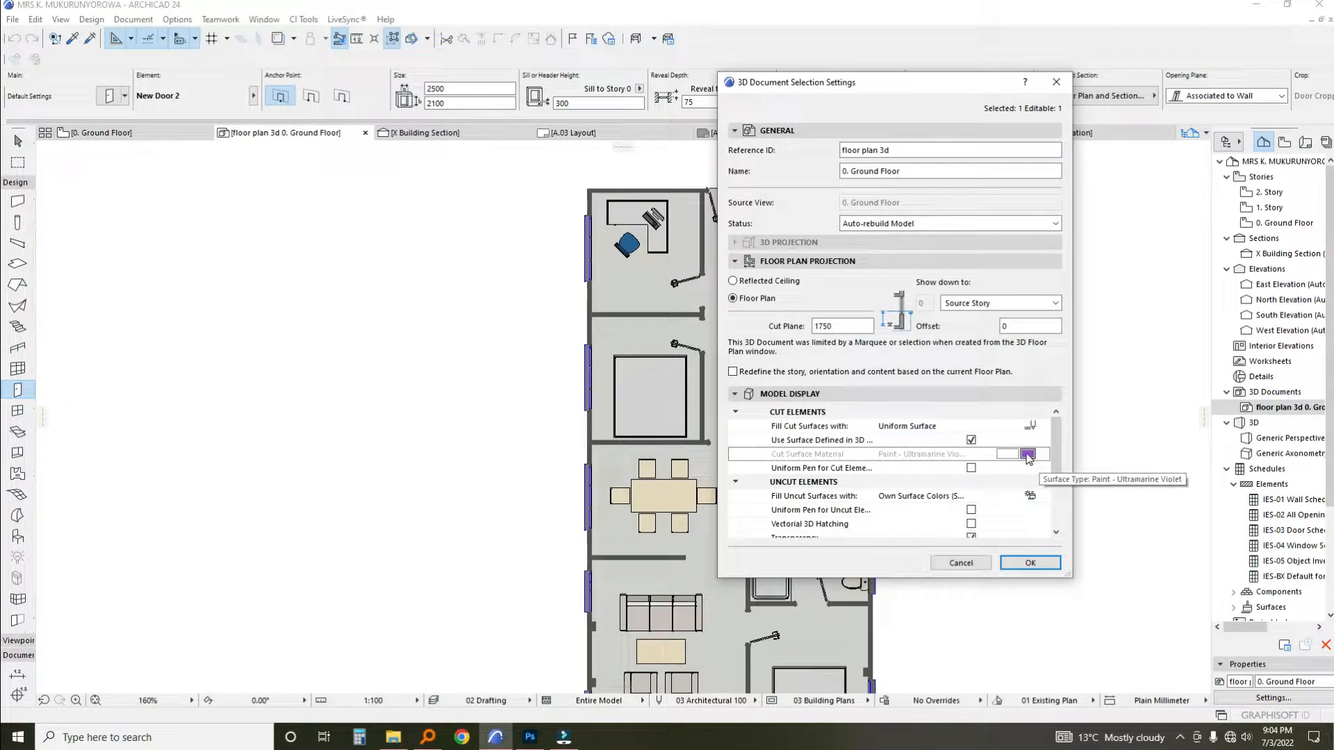
{"action": "left_click", "coordinate": [971, 440]}
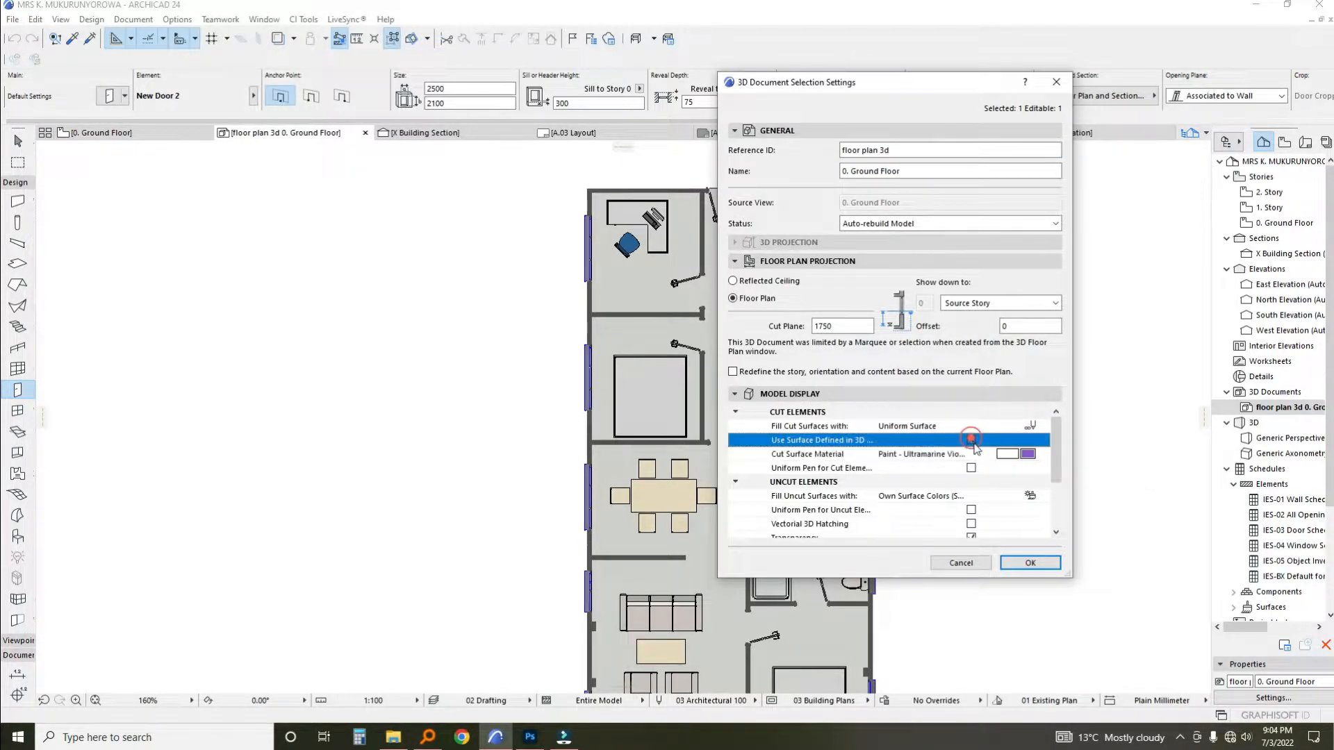
{"action": "left_click", "coordinate": [1028, 454]}
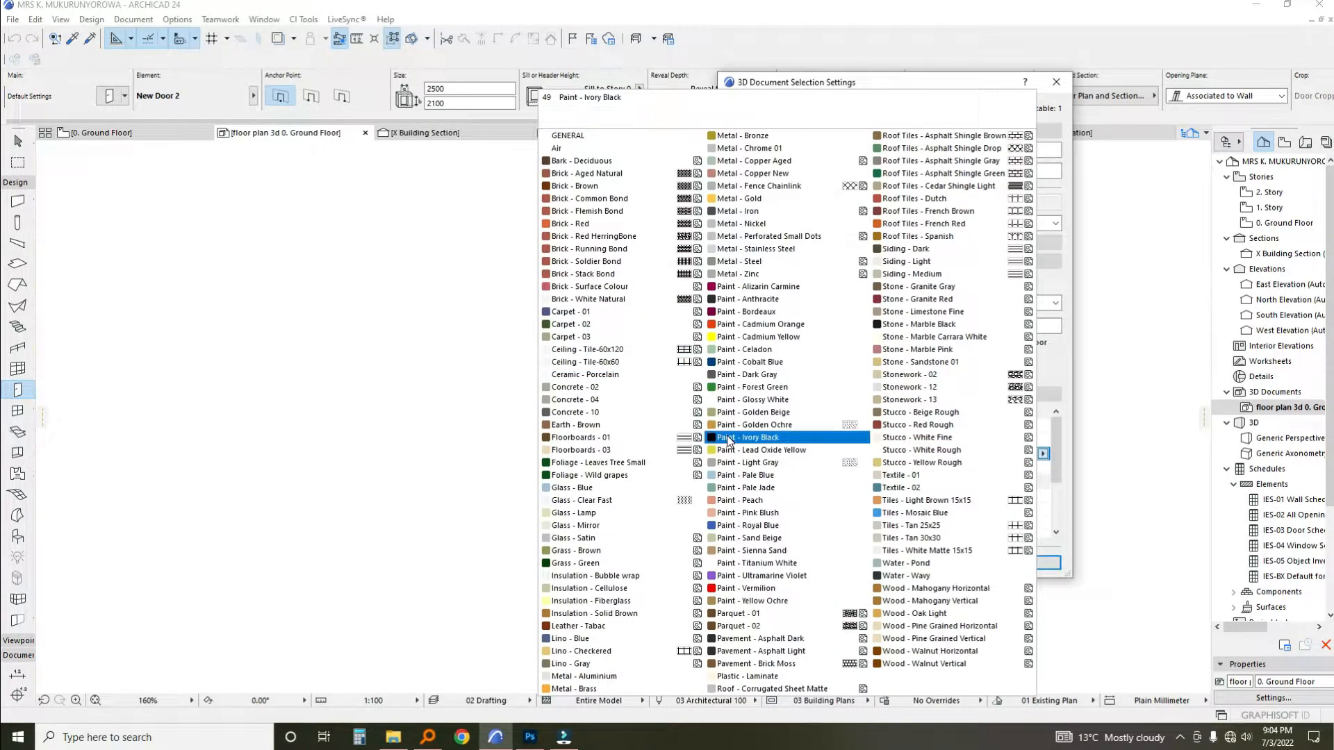
{"action": "left_click", "coordinate": [730, 440]}
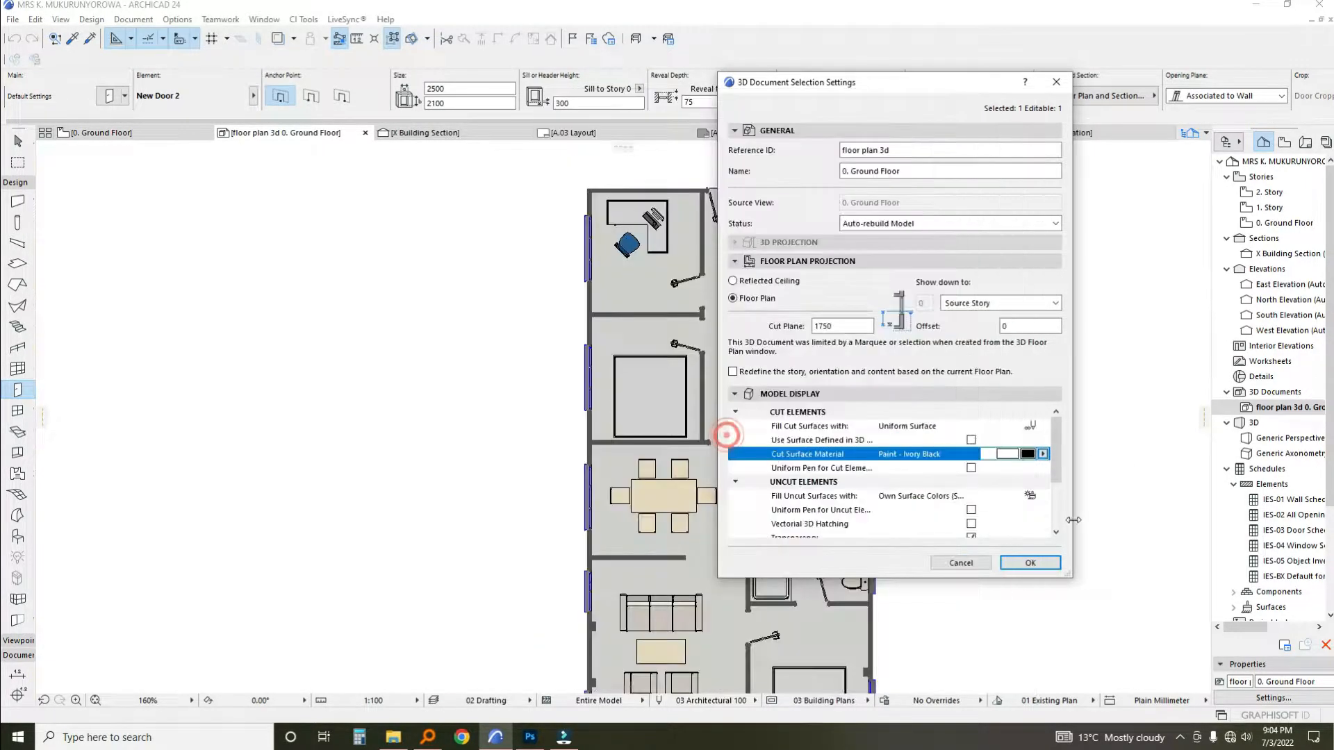
{"action": "left_click", "coordinate": [1027, 562]}
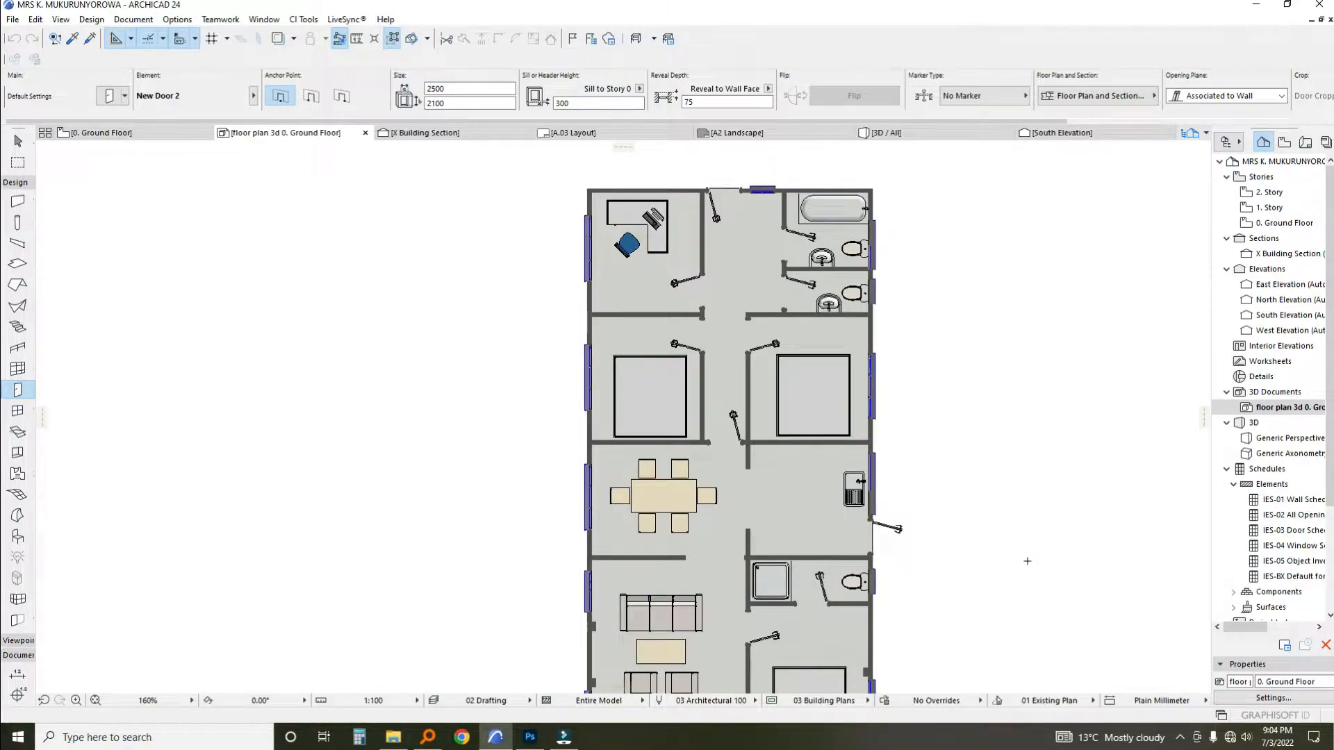
Review the black walls and draw a rectangular marquee around the entire floor plan.
{"action": "scroll", "coordinate": [868, 496], "scroll_direction": "down", "scroll_amount": 2}
{"action": "left_click_drag", "start_coordinate": [797, 649], "coordinate": [772, 414]}
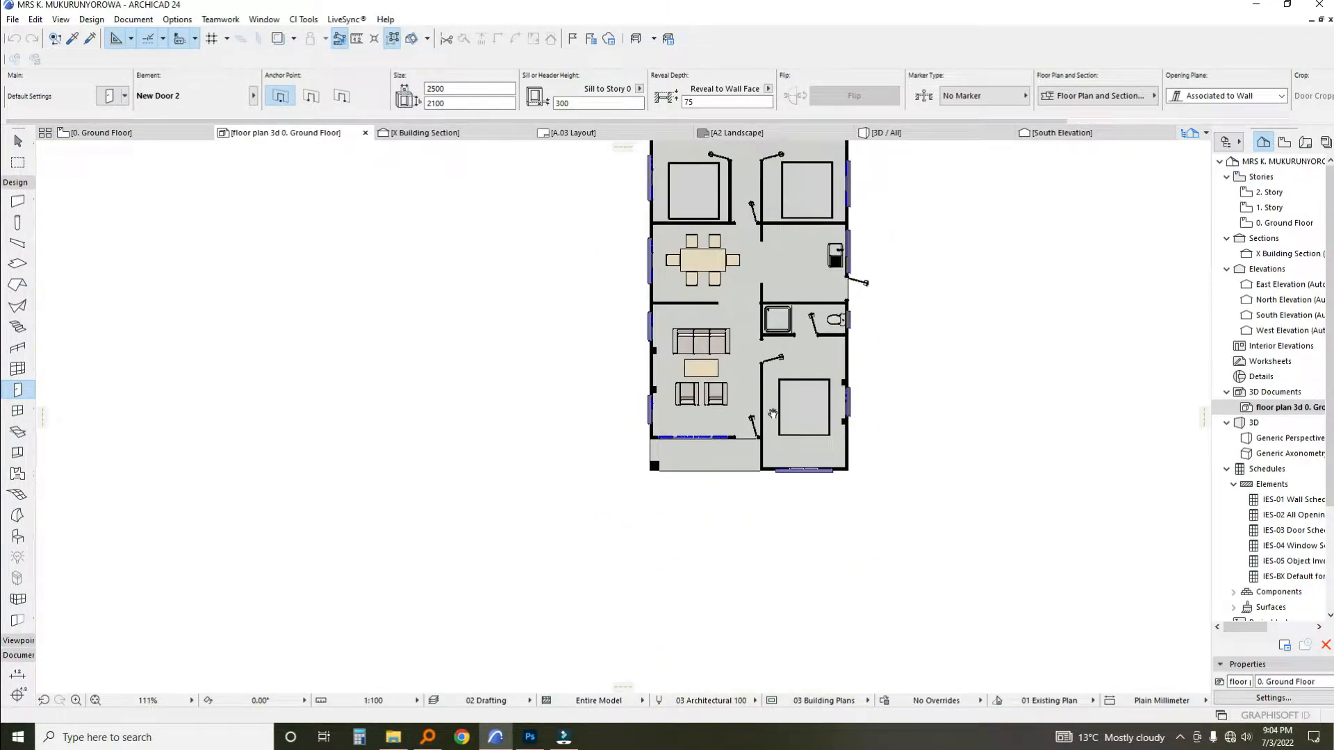
{"action": "scroll", "coordinate": [687, 431], "scroll_direction": "up", "scroll_amount": 3}
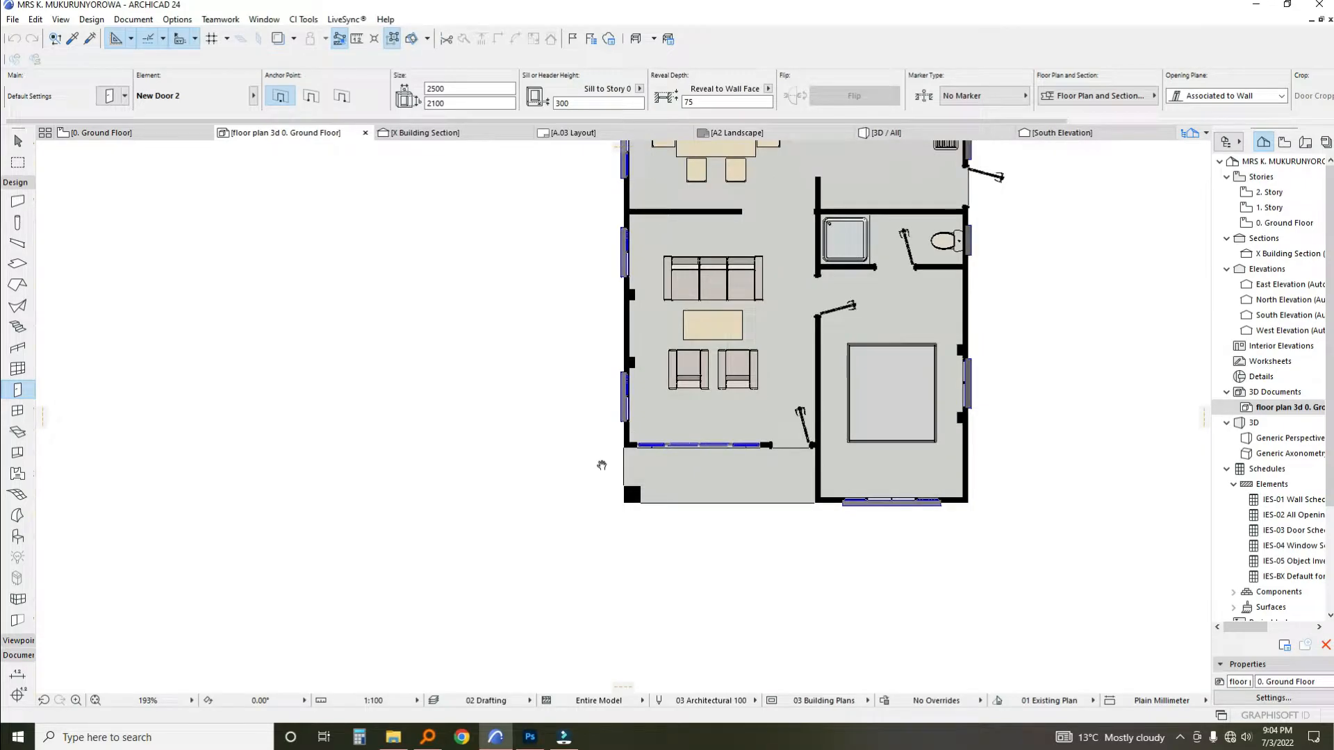
{"action": "scroll", "coordinate": [602, 465], "scroll_direction": "down", "scroll_amount": 5}
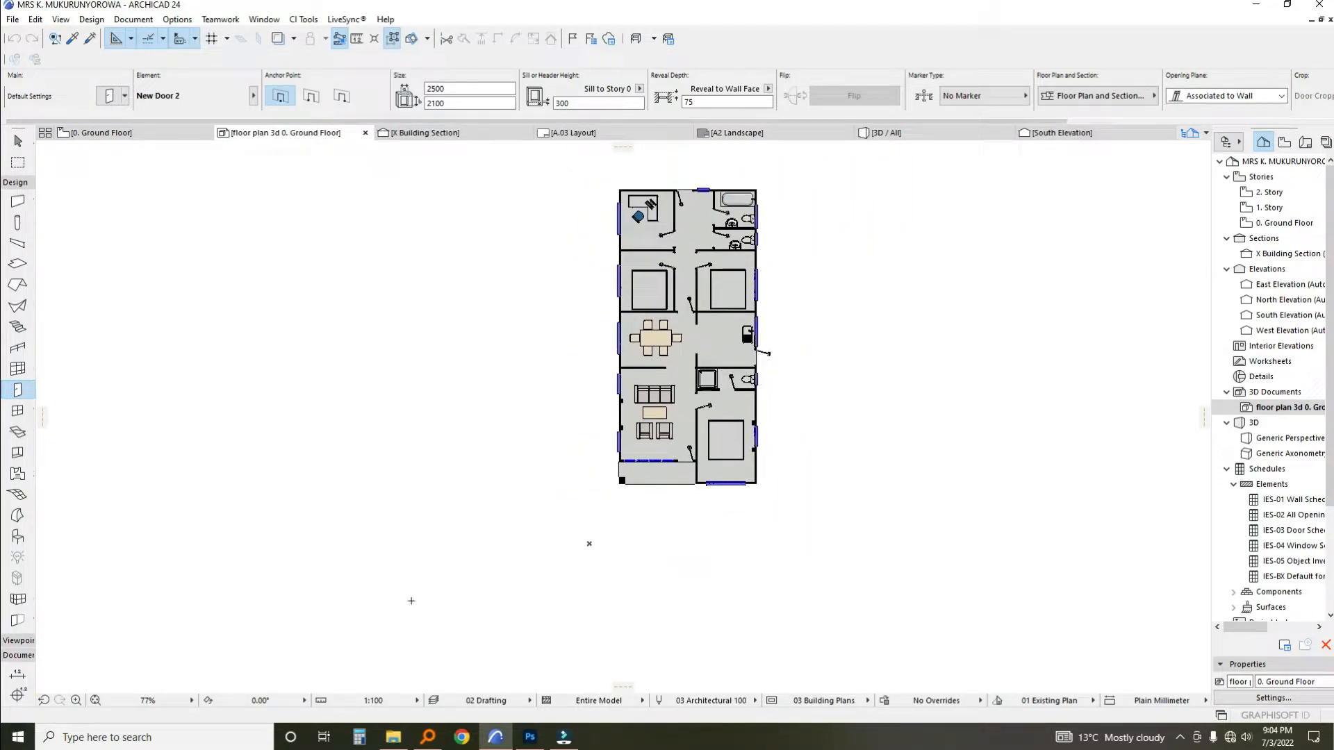
{"action": "scroll", "coordinate": [600, 300], "scroll_direction": "down", "scroll_amount": 1}
{"action": "left_click", "coordinate": [22, 158]}
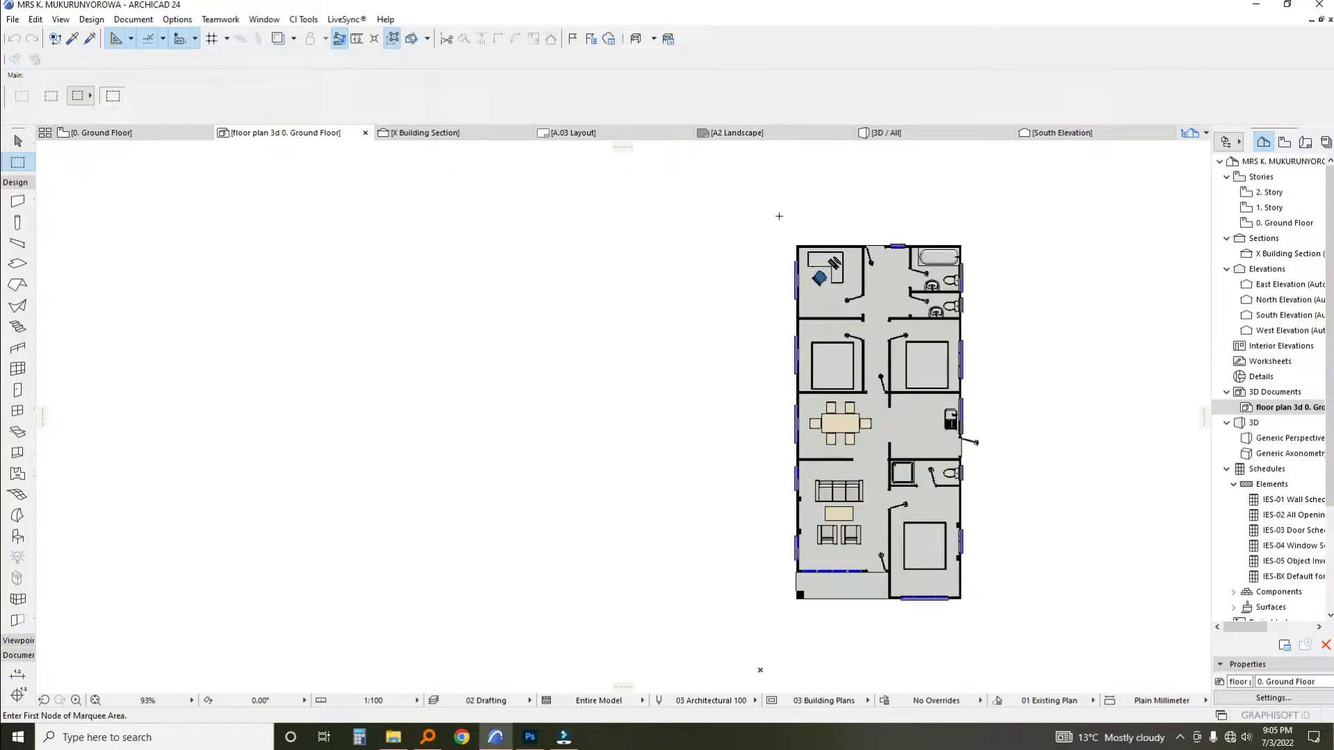
{"action": "left_click", "coordinate": [779, 216]}
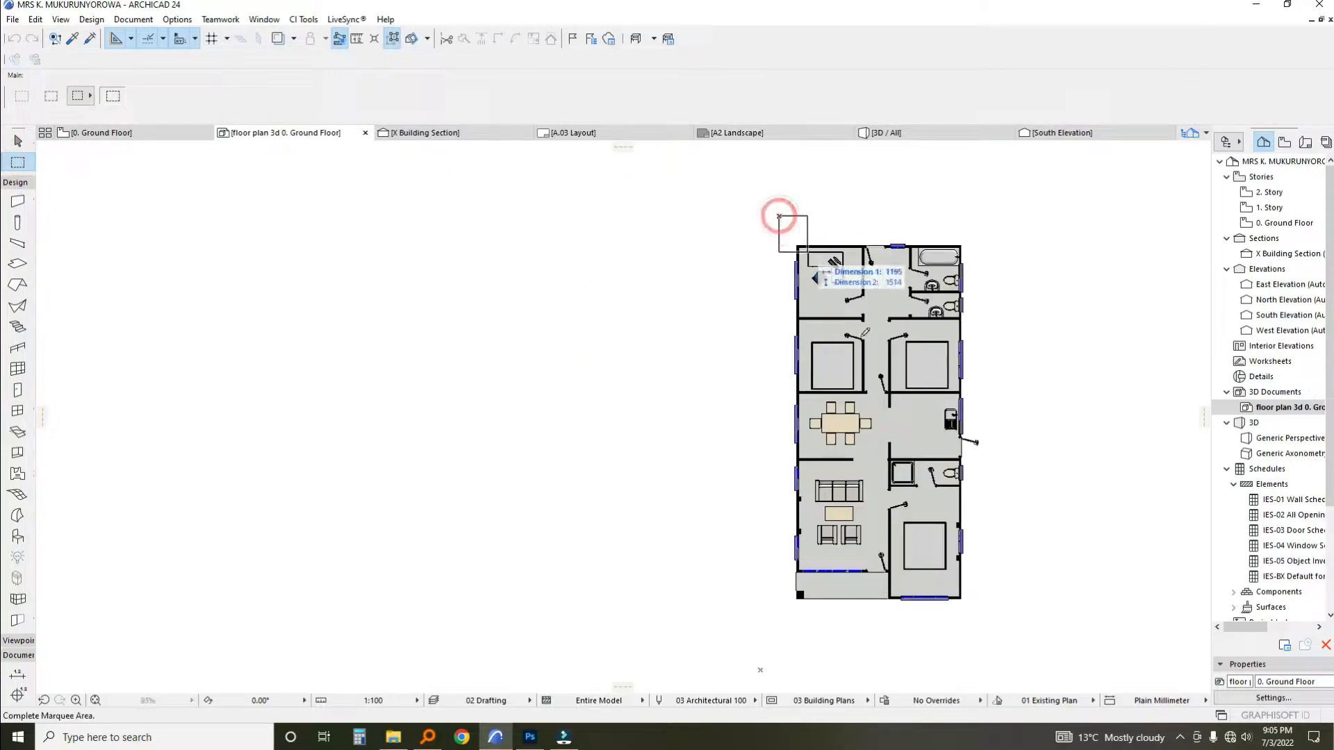
{"action": "left_click", "coordinate": [990, 630]}
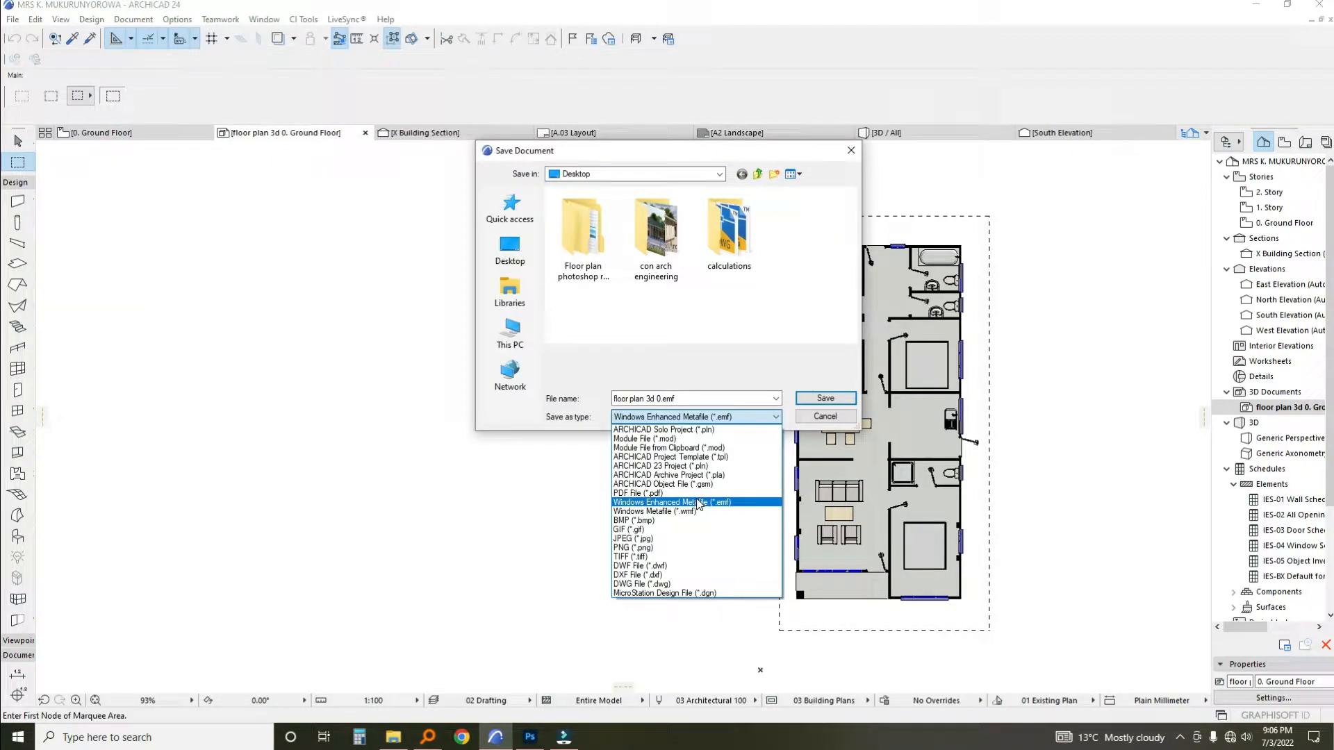
Save the marquee area to the desktop as the PDF floor plan 3d 0.pdf with Open file after save enabled, and close the opened PDF.
{"action": "left_click", "coordinate": [694, 493]}
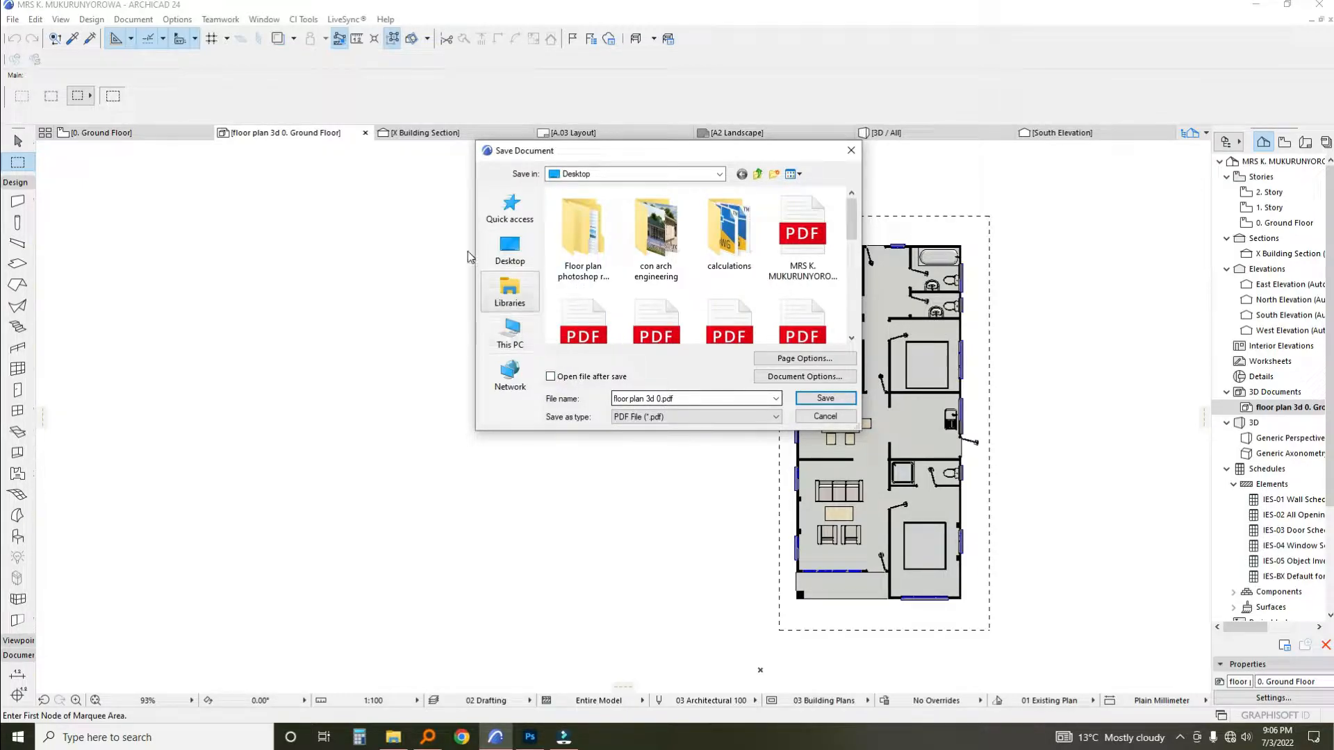
{"action": "left_click", "coordinate": [510, 249]}
{"action": "left_click", "coordinate": [550, 377]}
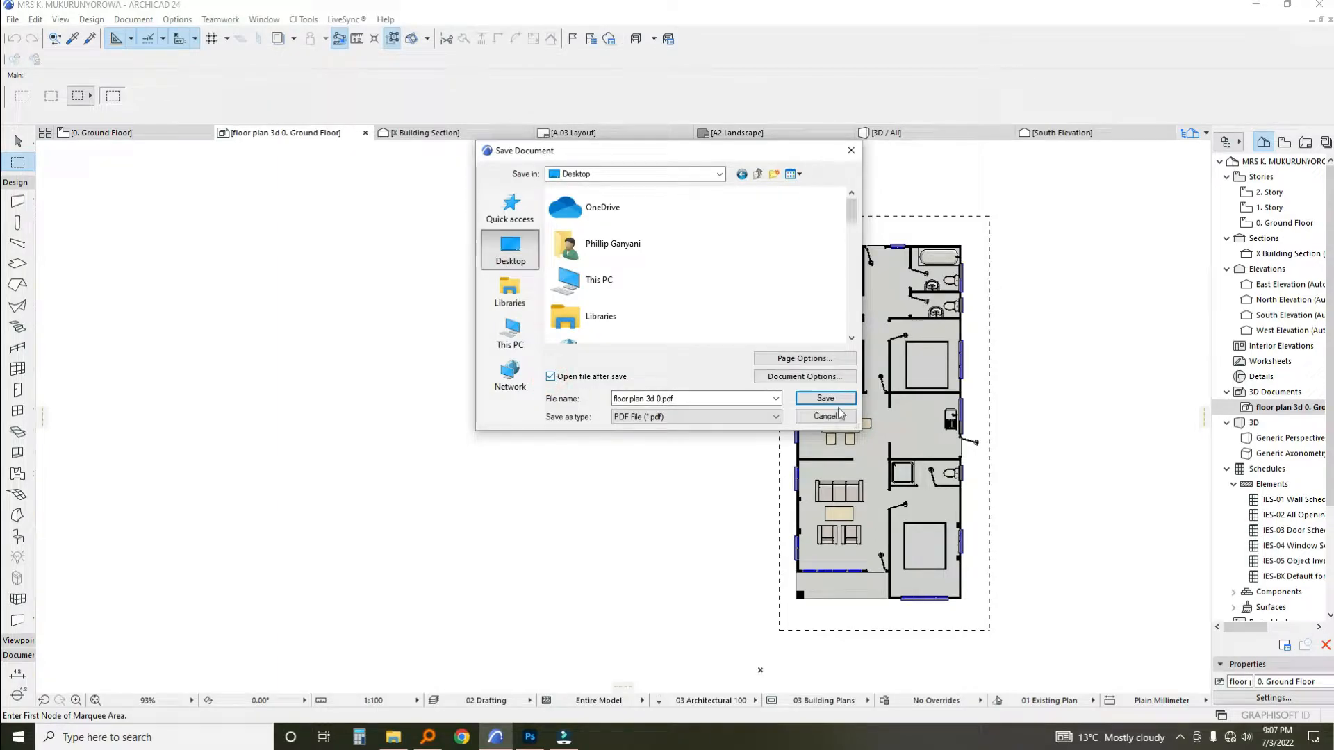
{"action": "left_click", "coordinate": [837, 404]}
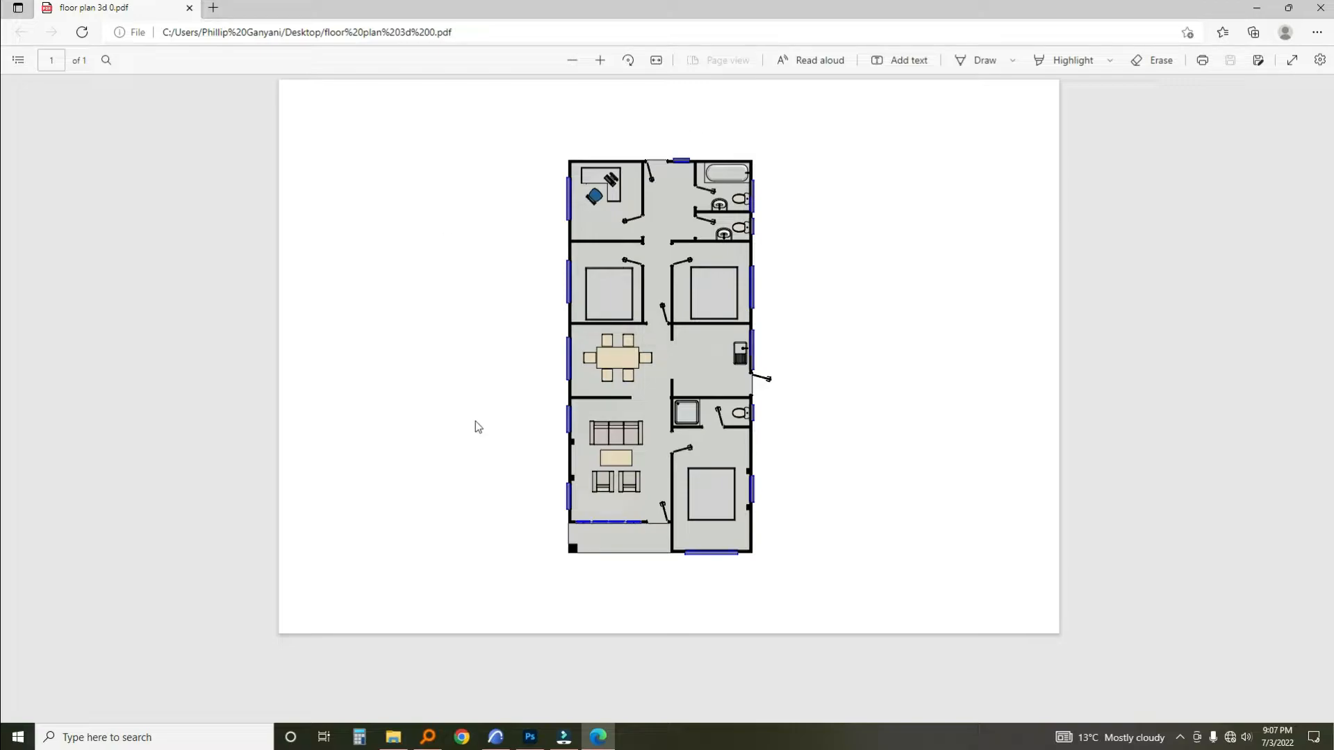
{"action": "left_click", "coordinate": [1321, 8]}
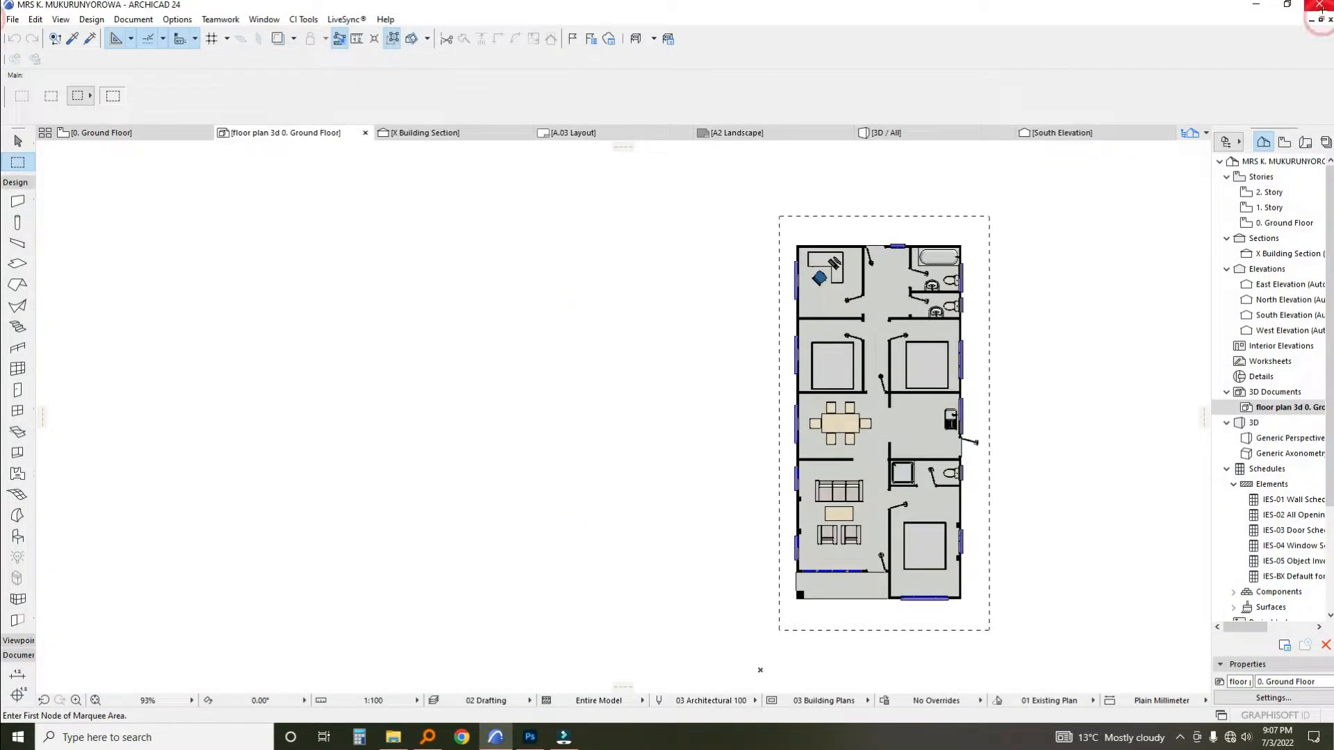
In the 3D document's settings, fill uncut surfaces with Uniform Pen Color using white pen 19.
{"action": "right_click", "coordinate": [1297, 412]}
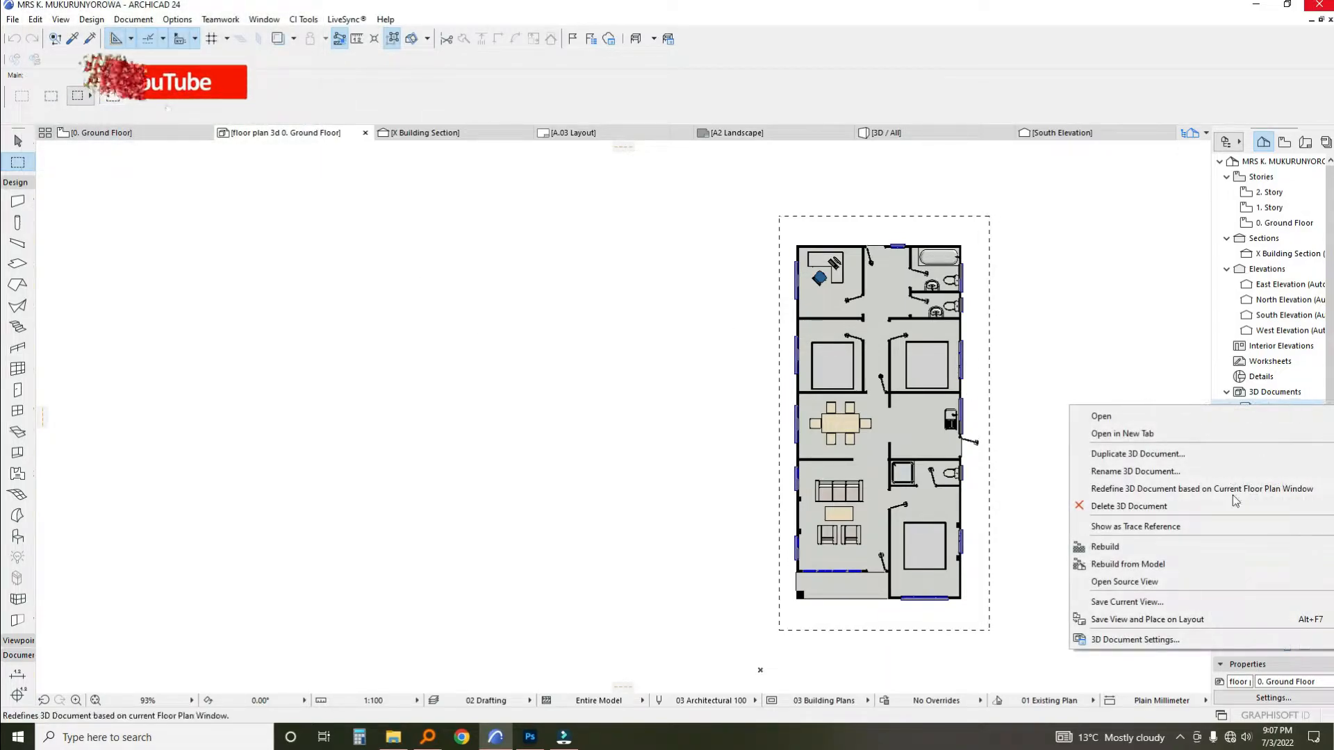
{"action": "left_click", "coordinate": [1103, 642]}
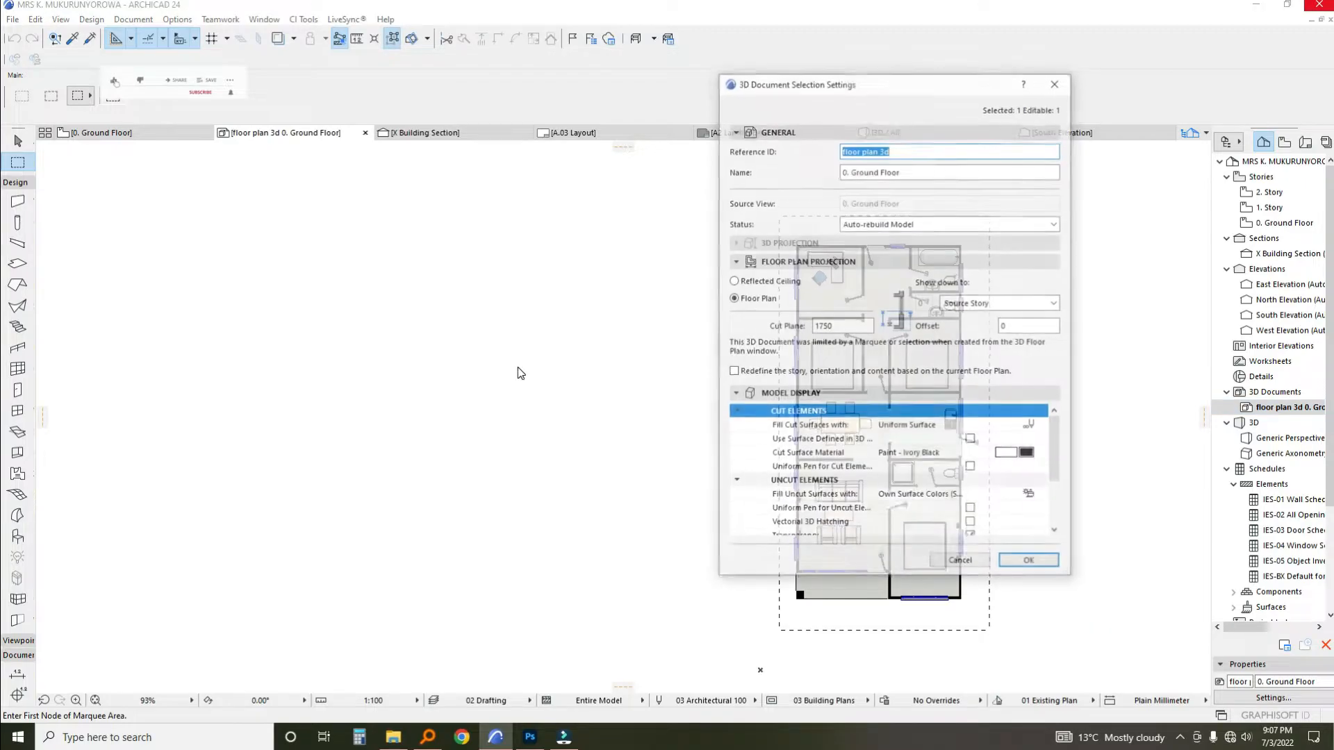
{"action": "scroll", "coordinate": [1033, 490], "scroll_direction": "down", "scroll_amount": 1}
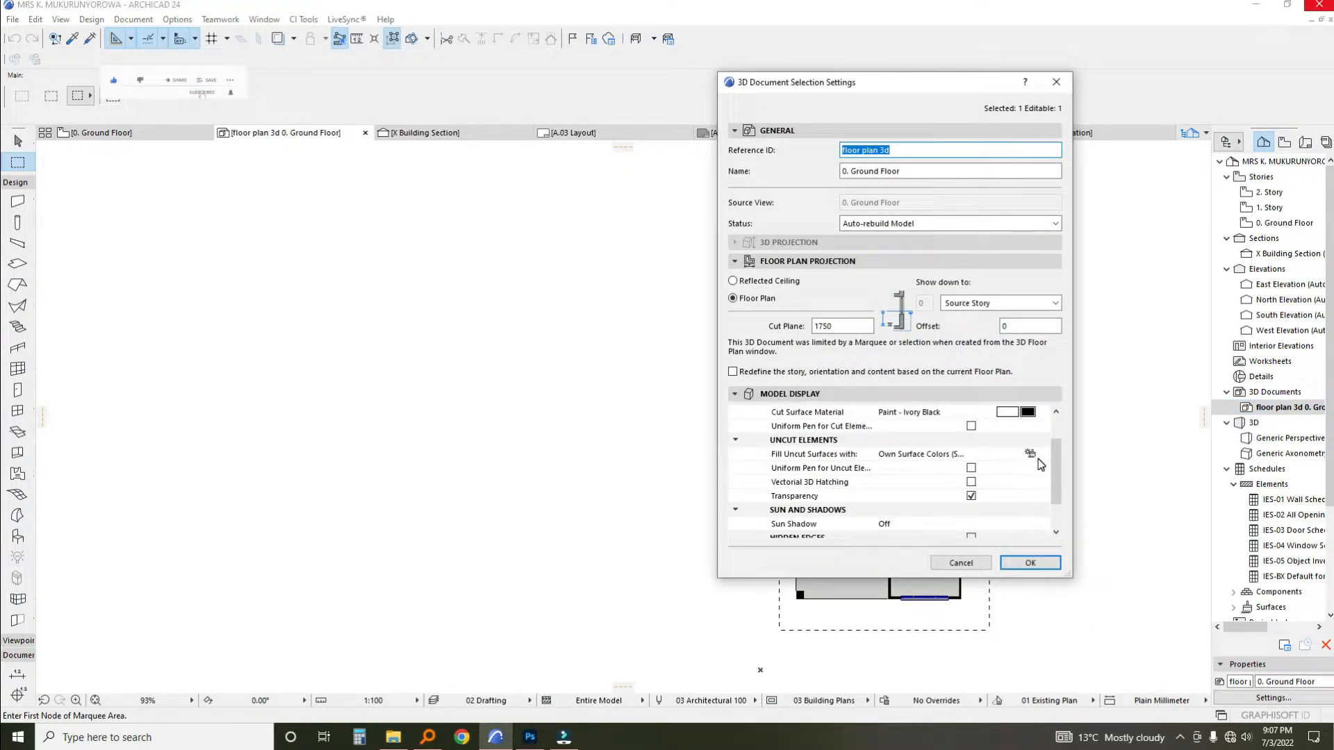
{"action": "left_click", "coordinate": [1034, 454]}
{"action": "left_click", "coordinate": [1062, 459]}
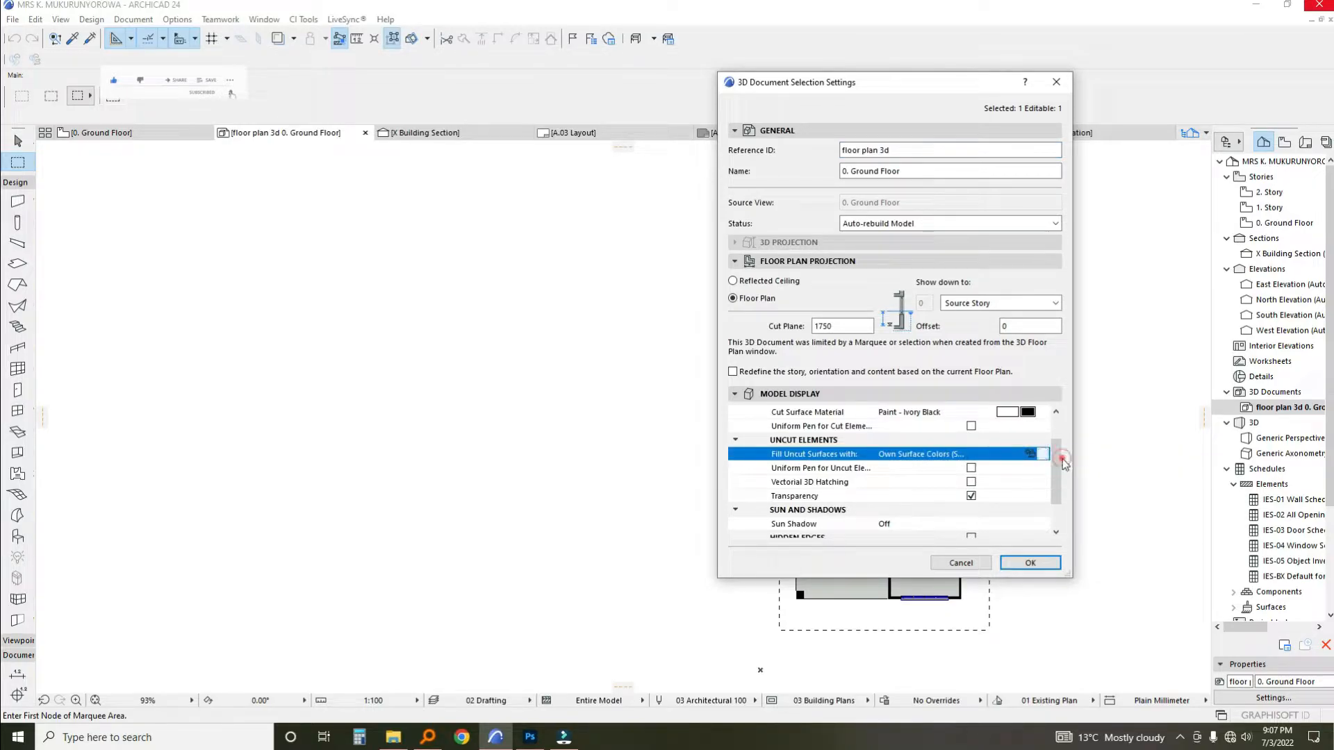
{"action": "left_click", "coordinate": [1043, 467]}
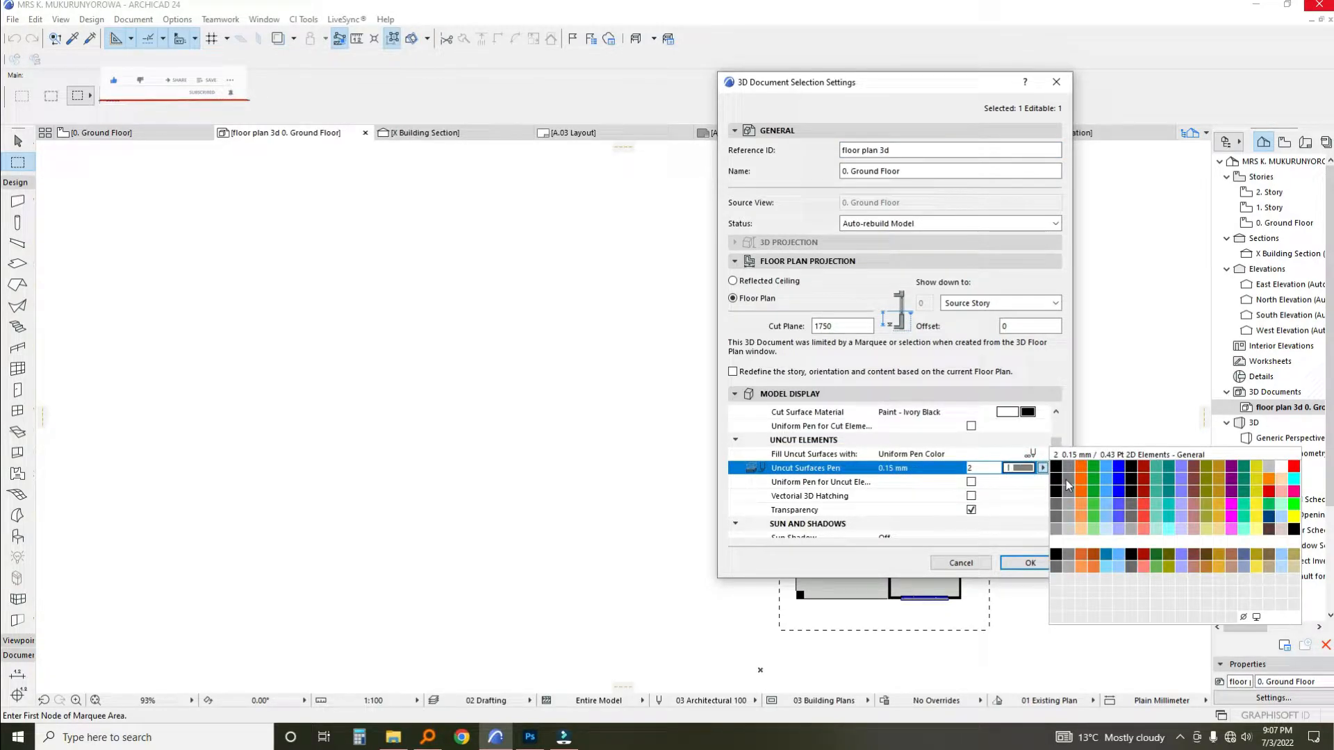
{"action": "left_click", "coordinate": [1280, 466]}
Turn Sun Shadow on in the 3D document's model display settings and apply the changes.
{"action": "left_click_drag", "start_coordinate": [1056, 478], "coordinate": [1057, 504]}
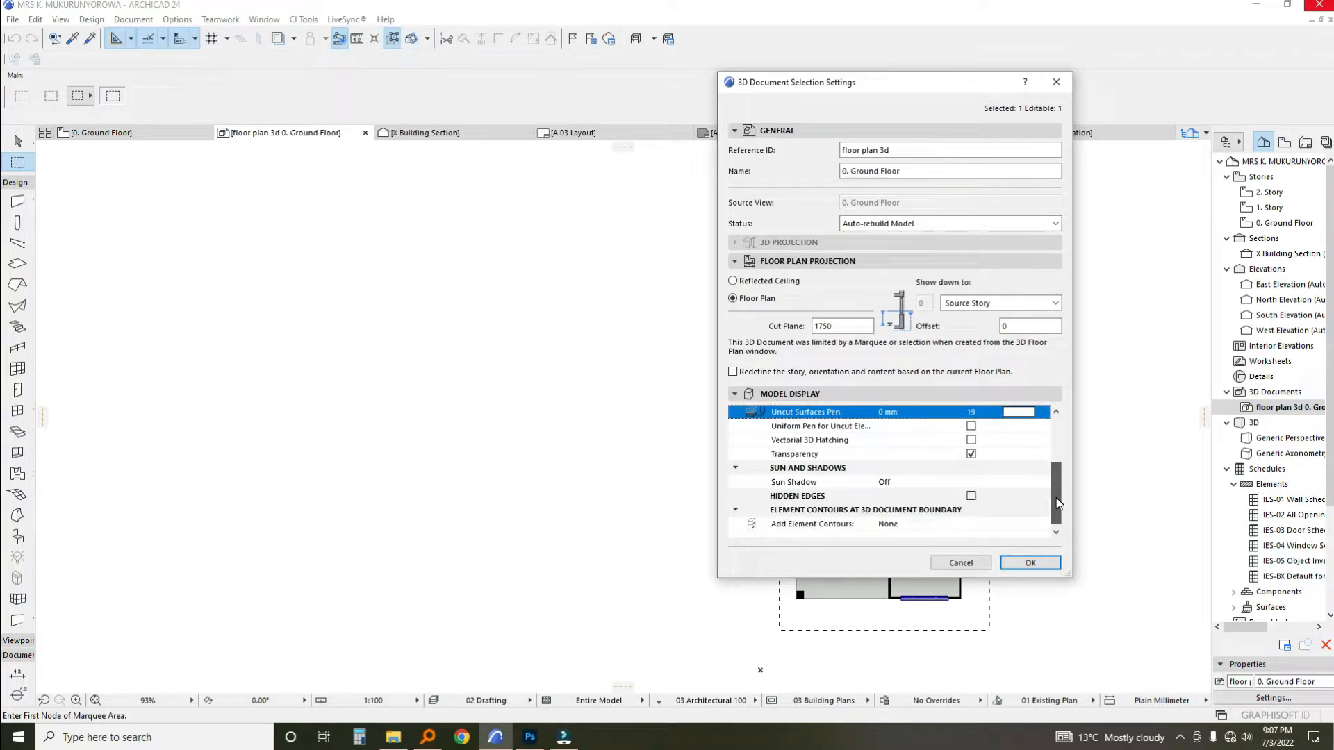
{"action": "left_click", "coordinate": [886, 481]}
{"action": "left_click", "coordinate": [1042, 482]}
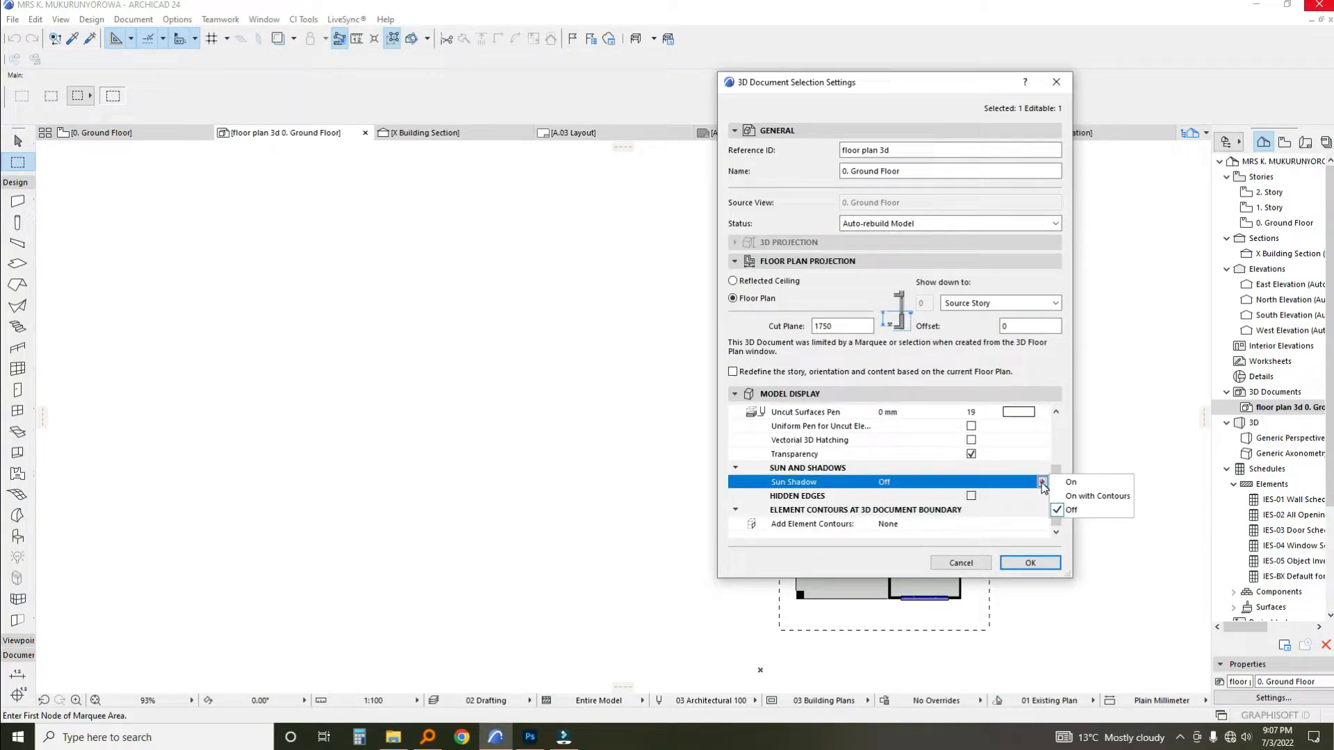
{"action": "left_click", "coordinate": [1063, 484]}
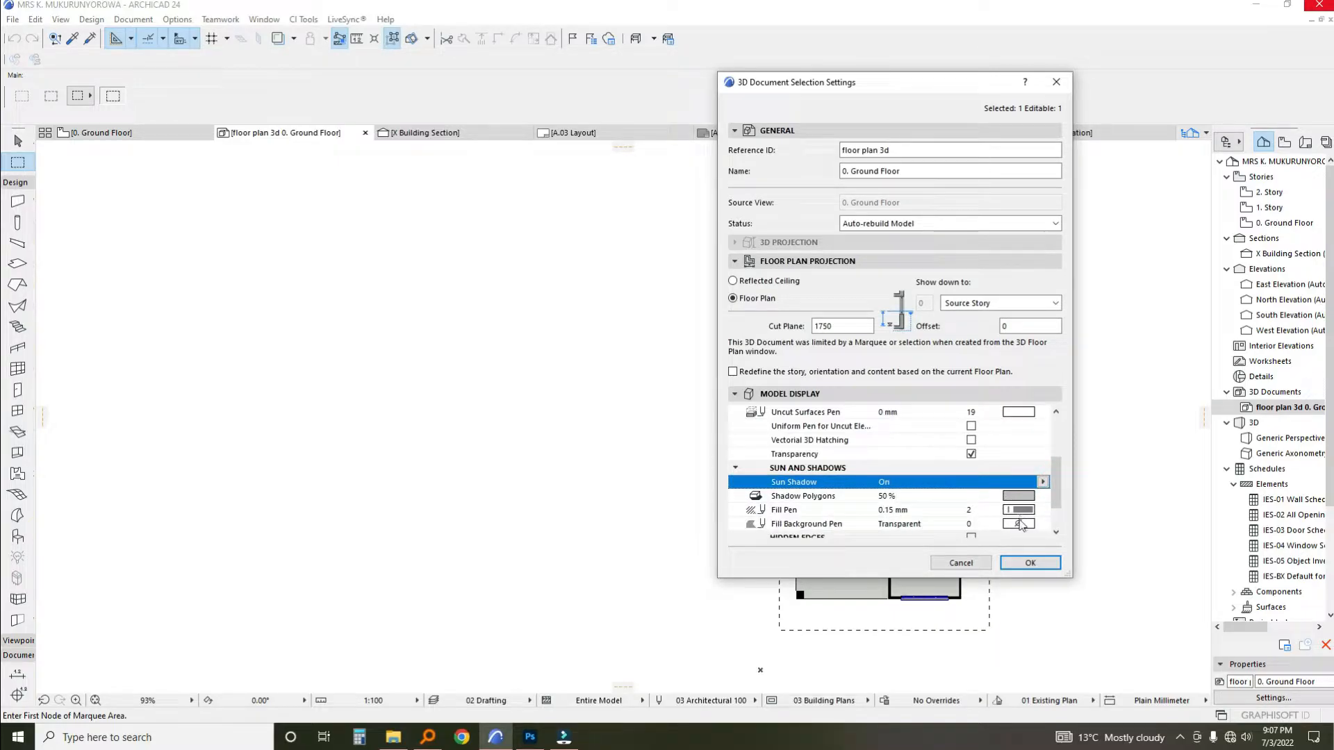
{"action": "left_click", "coordinate": [1031, 562]}
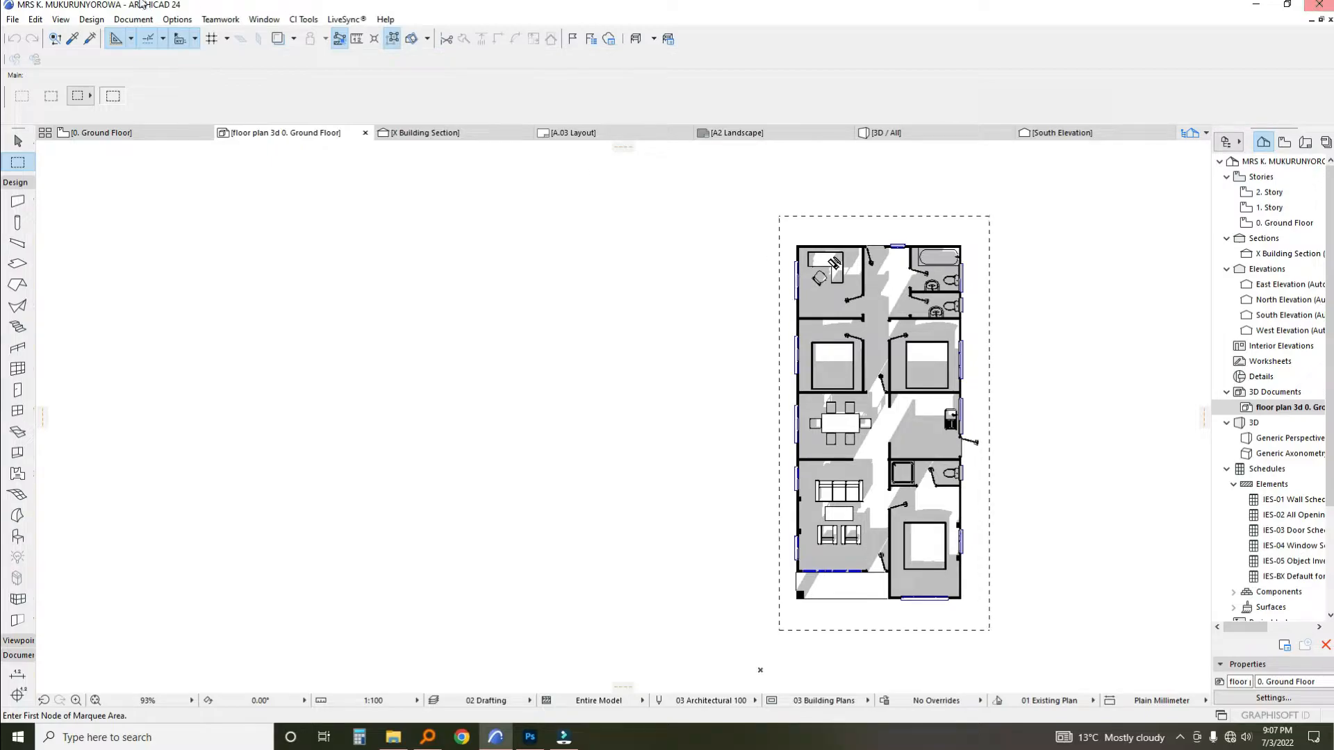
Save the shadowed plan to the desktop as floor plan 3d 0s.pdf with Open file after save enabled, and close the opened PDF.
{"action": "left_click", "coordinate": [12, 19]}
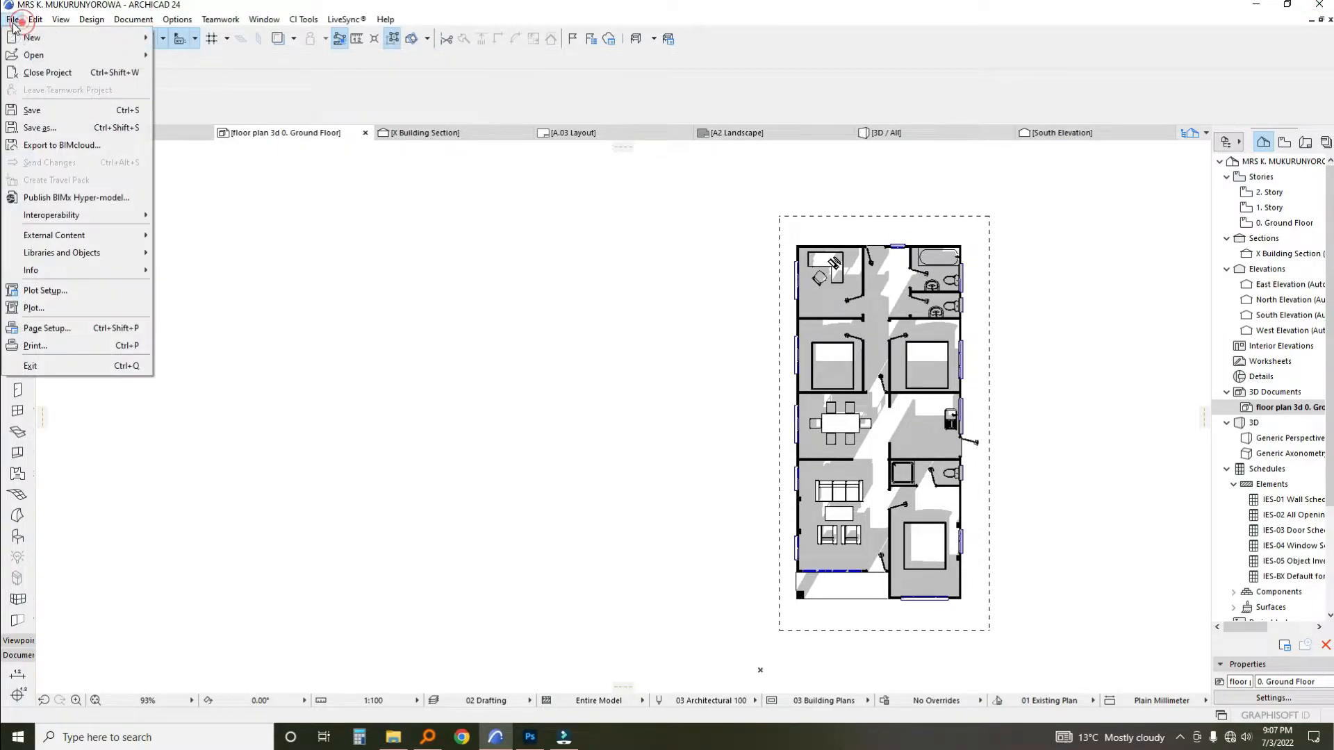
{"action": "left_click", "coordinate": [37, 128]}
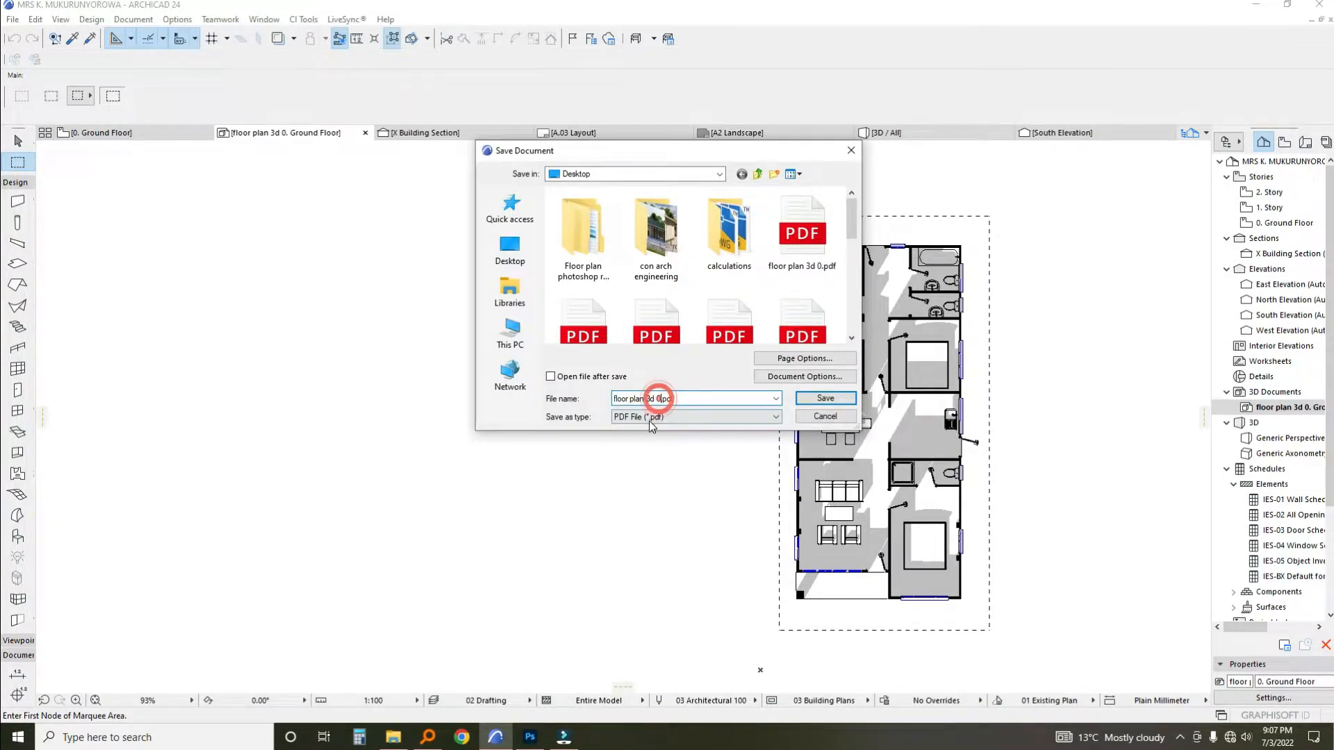
{"action": "type", "text": "sh"}
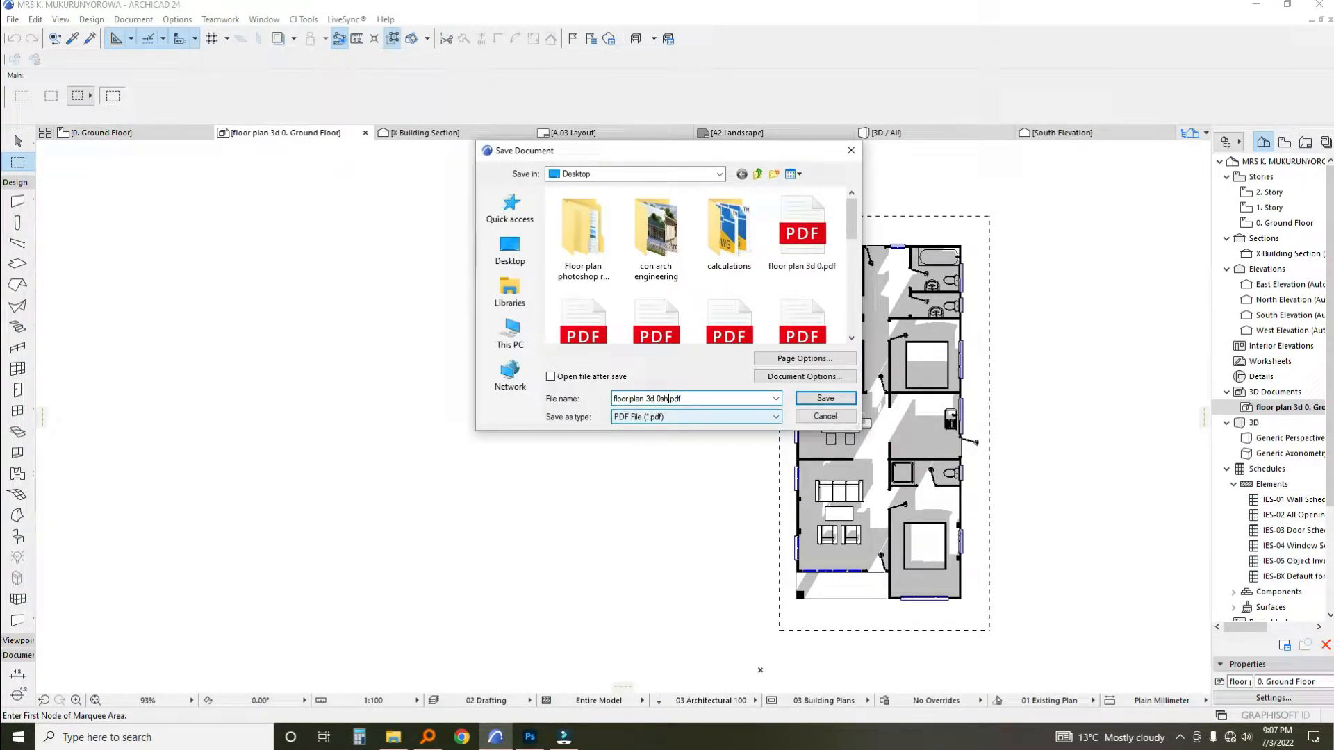
{"action": "left_click", "coordinate": [551, 377]}
{"action": "left_click", "coordinate": [815, 403]}
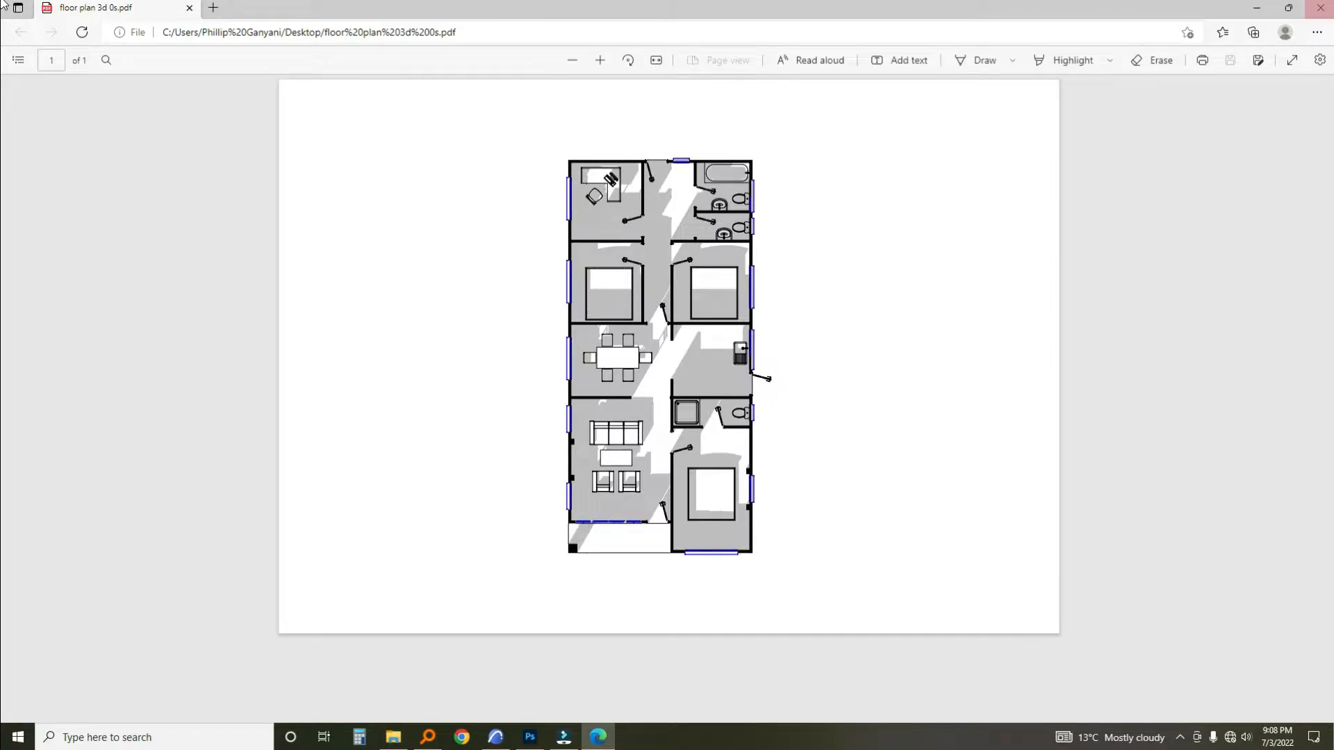
{"action": "left_click", "coordinate": [1322, 8]}
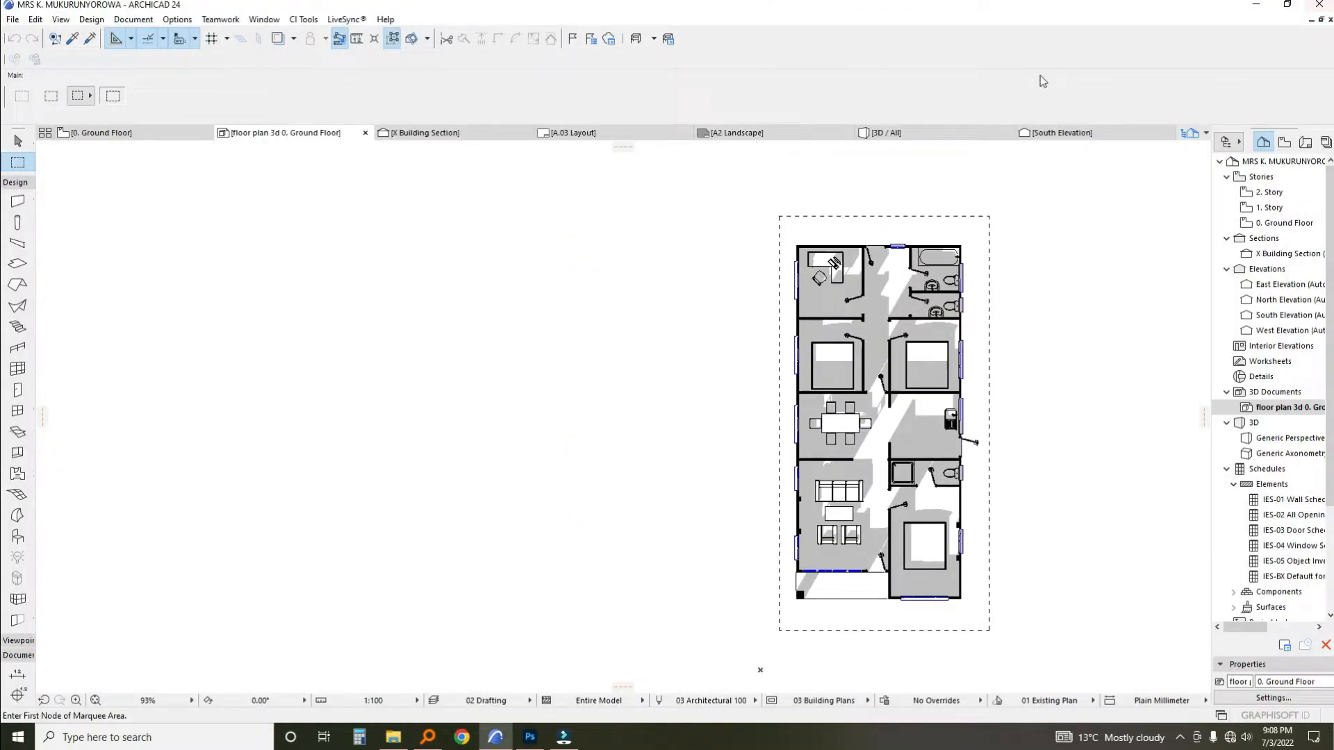
Switch to Photoshop and open floor plan 3d 0.pdf from the desktop as a separate document.
{"action": "left_click", "coordinate": [1254, 8]}
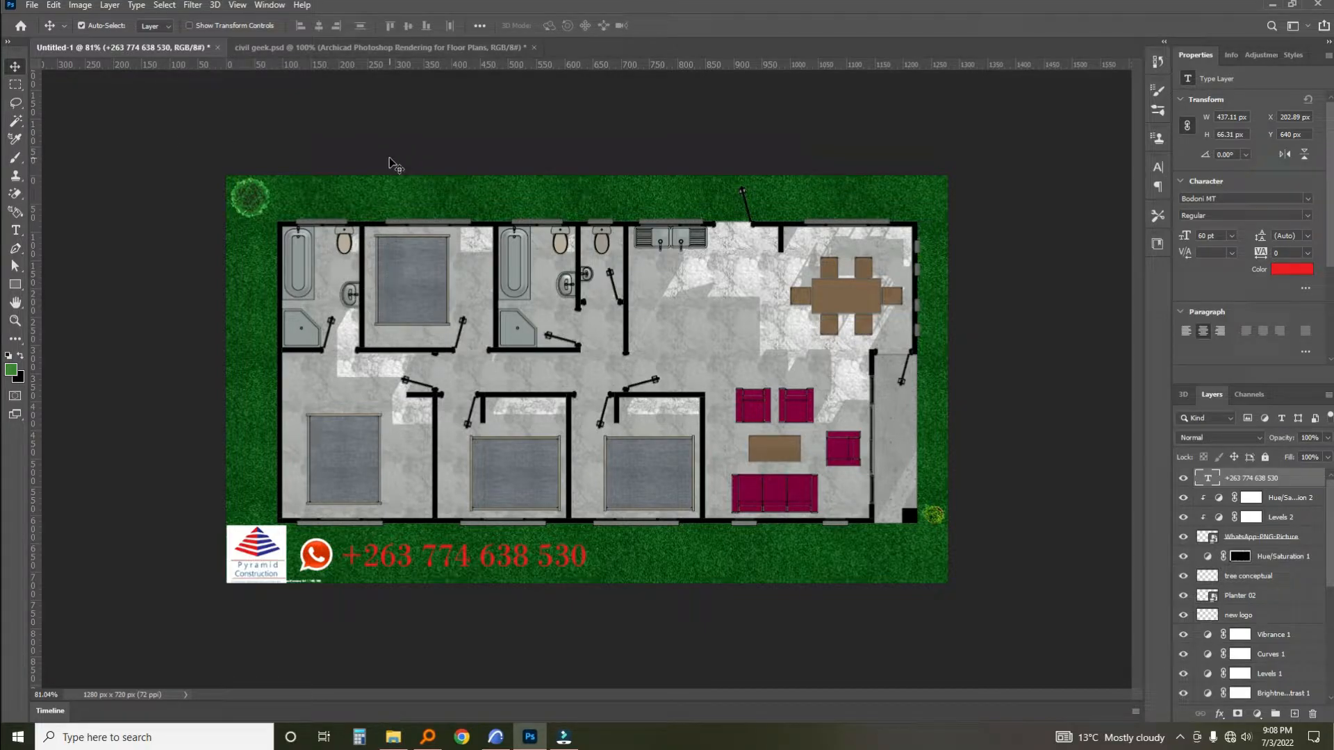
{"action": "double_click", "coordinate": [474, 12]}
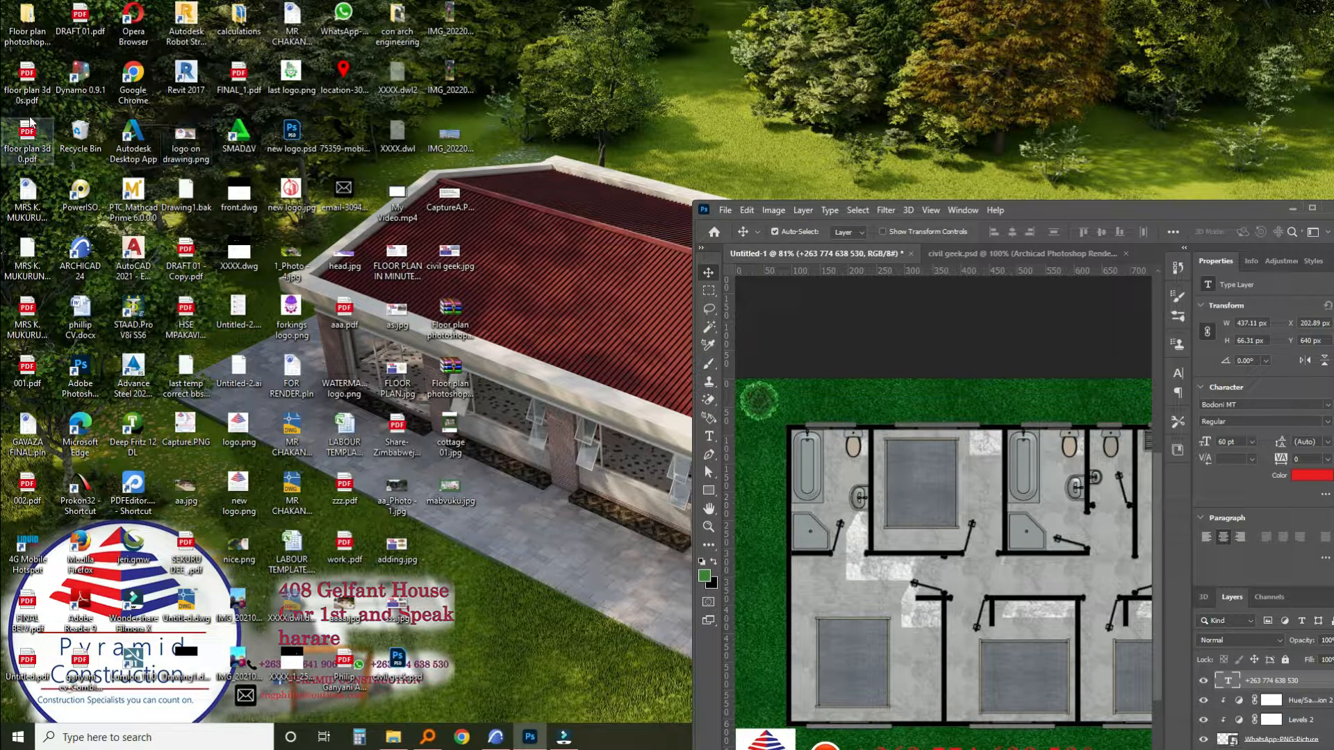
{"action": "left_click_drag", "start_coordinate": [27, 139], "coordinate": [1149, 251]}
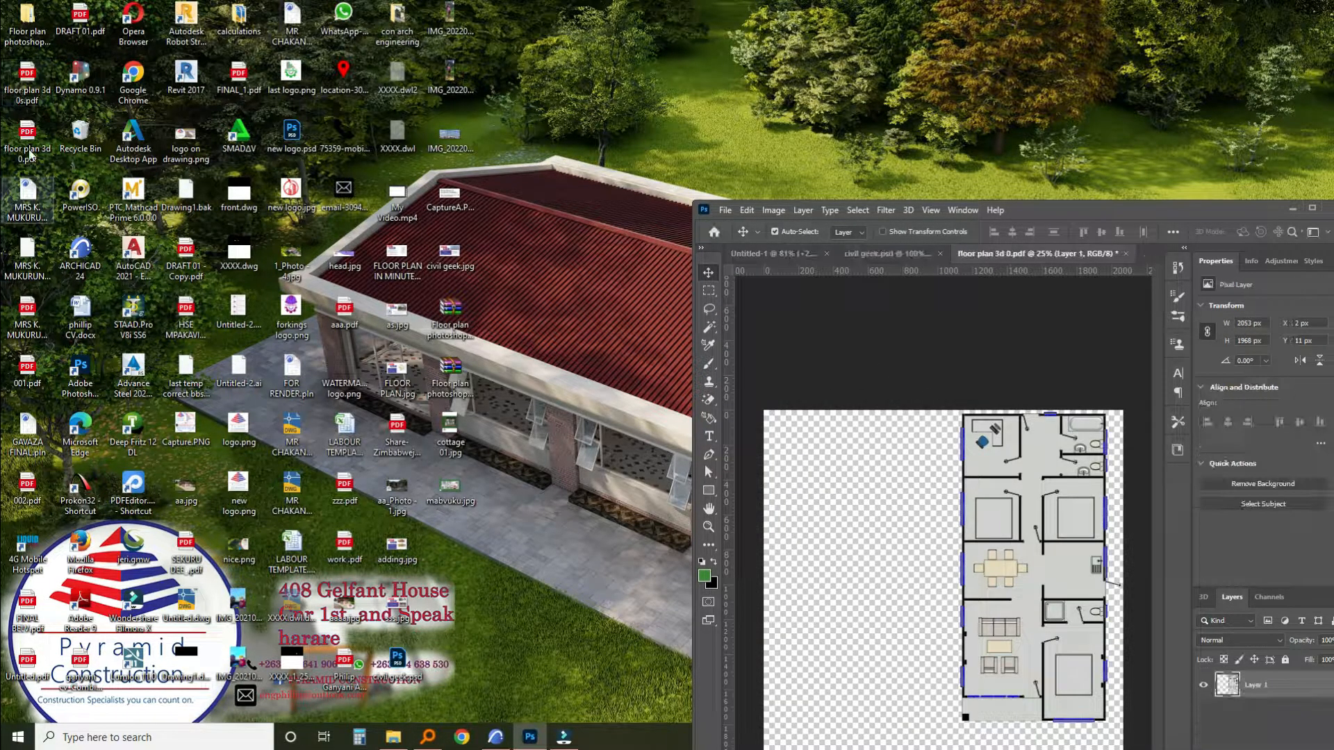
Place floor plan 3d 0.pdf and floor plan 3d 0s.pdf from the desktop as smart object layers in the floor plan document.
{"action": "left_click_drag", "start_coordinate": [33, 137], "coordinate": [951, 383]}
{"action": "left_click_drag", "start_coordinate": [473, 316], "coordinate": [892, 389]}
{"action": "left_click_drag", "start_coordinate": [1002, 368], "coordinate": [992, 370]}
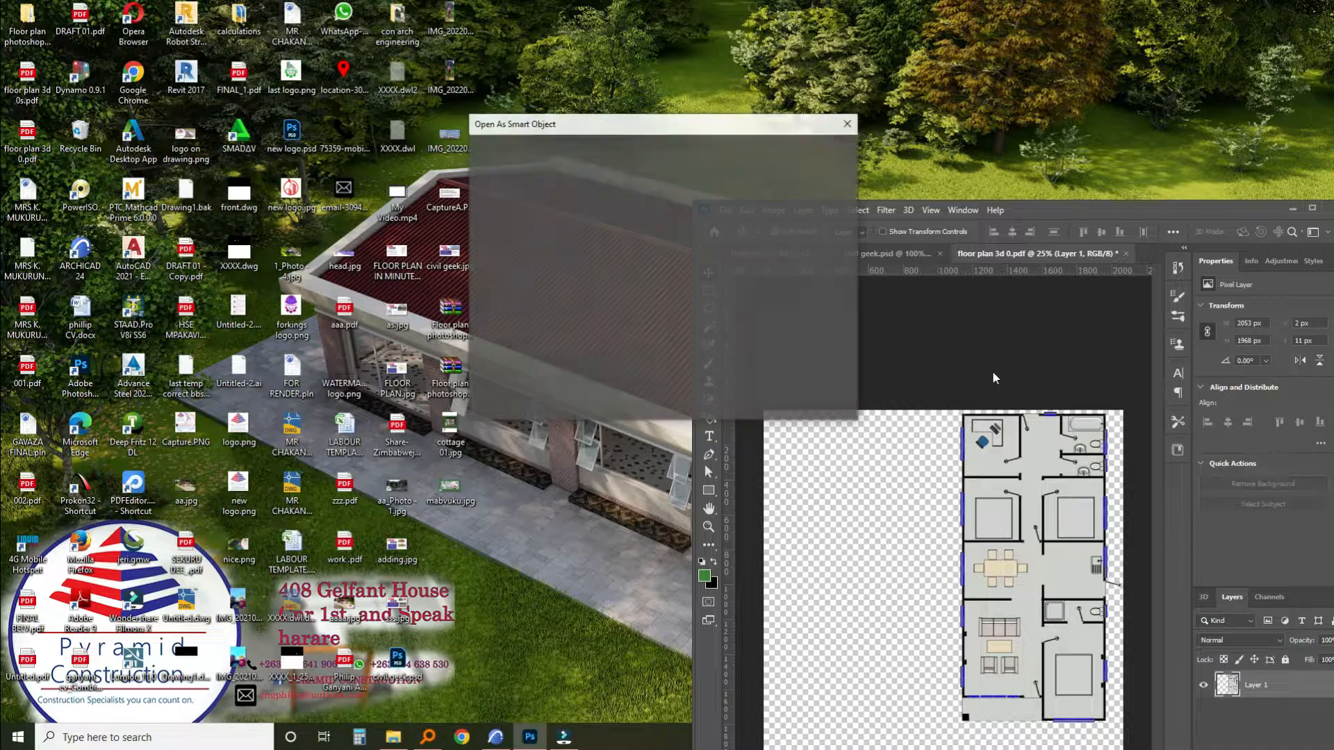
{"action": "left_click", "coordinate": [772, 402]}
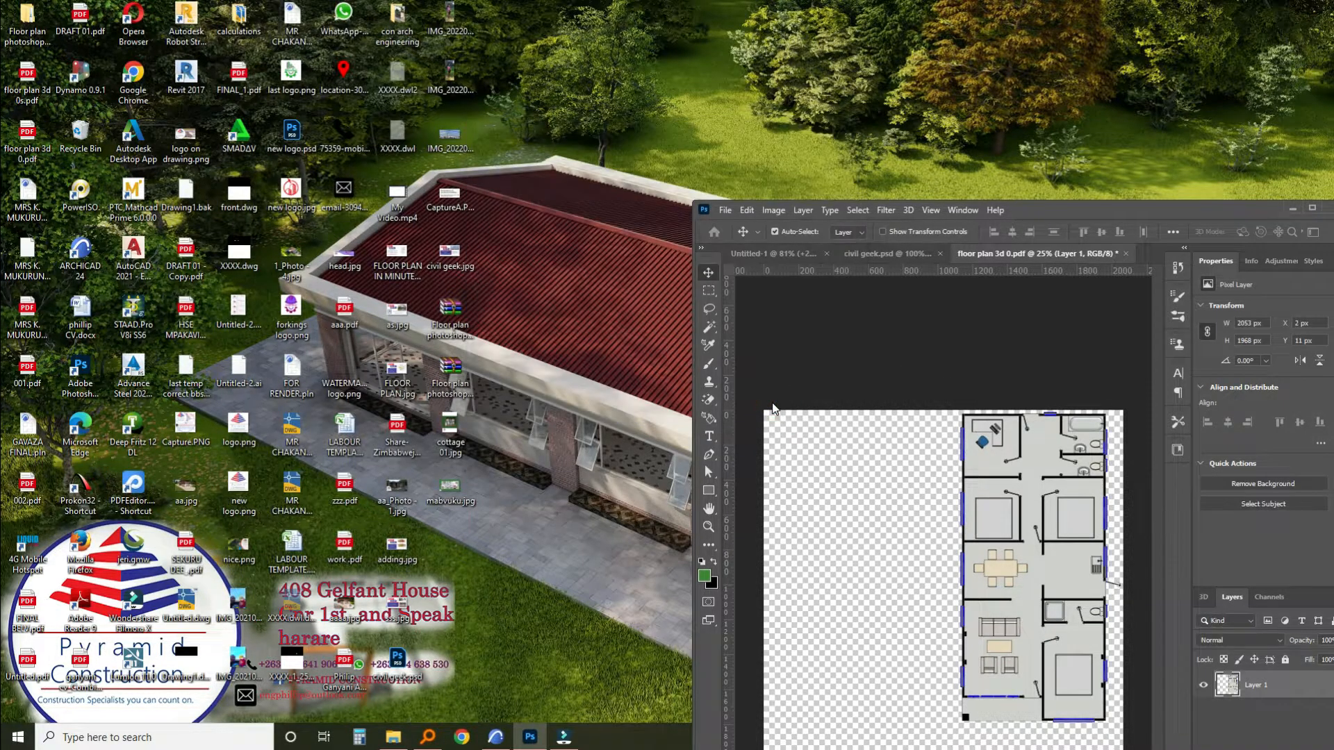
{"action": "left_click", "coordinate": [892, 324]}
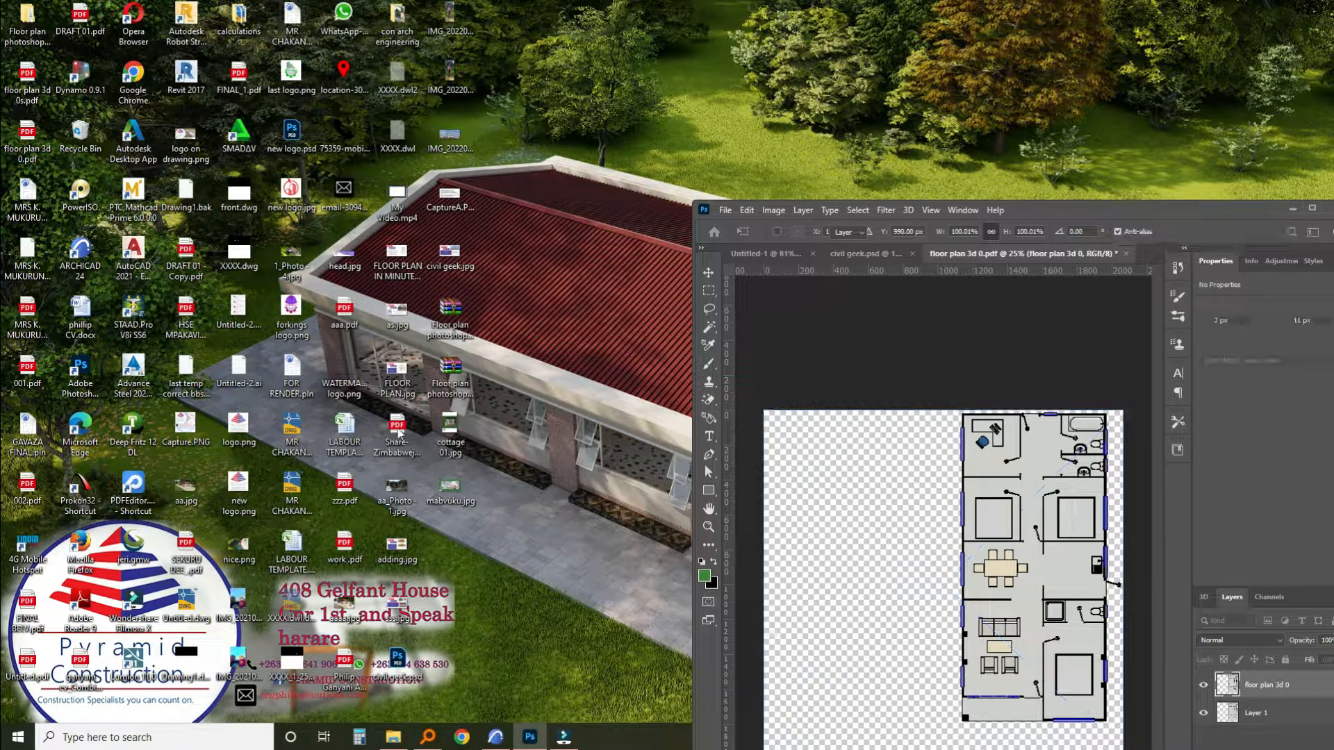
{"action": "key", "text": "Return"}
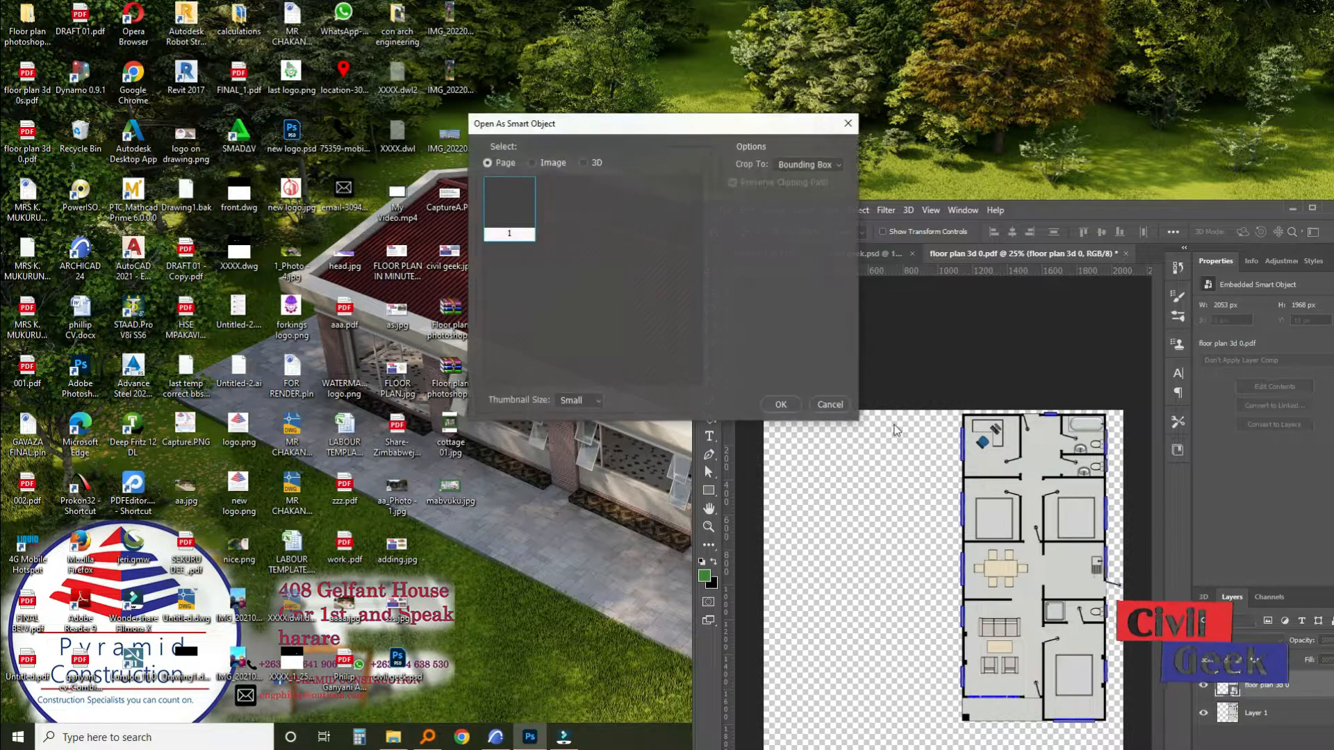
{"action": "left_click", "coordinate": [773, 405]}
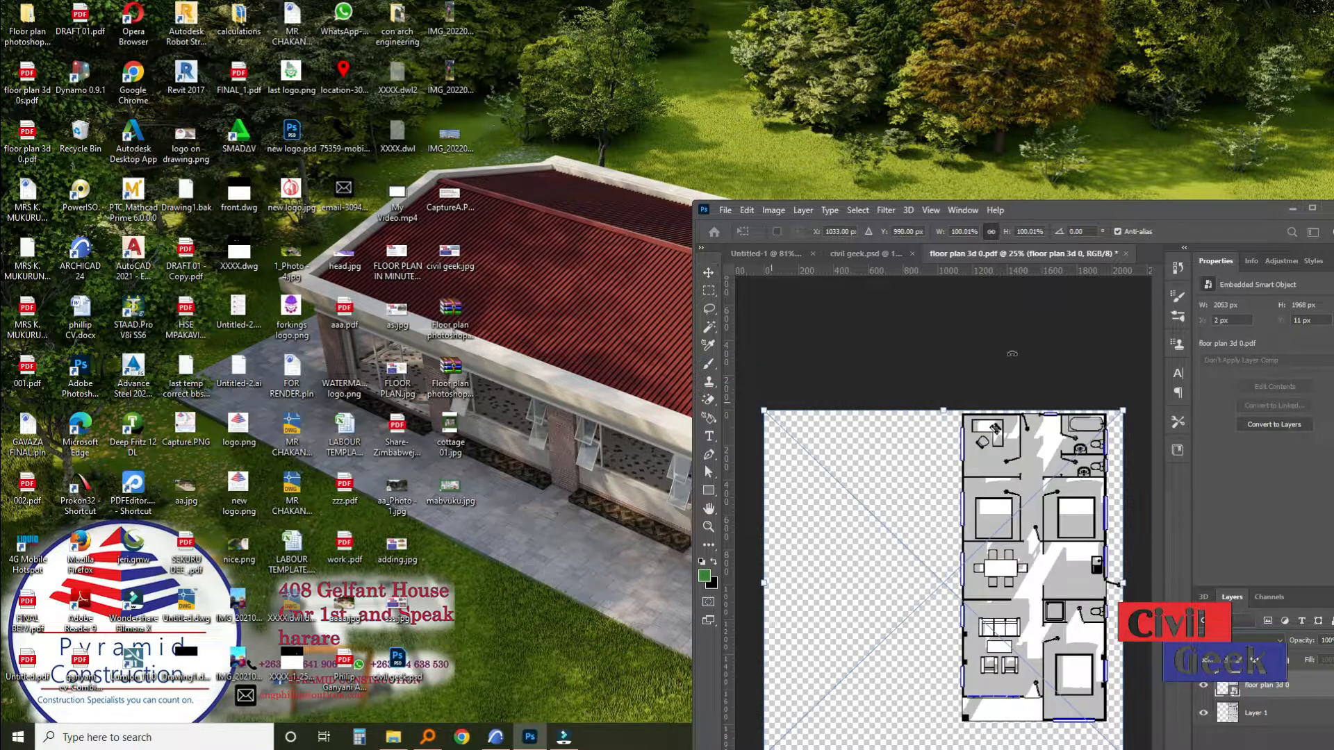
Maximize the Photoshop window and hide Layer 1 and the floor plan 3d 0s layer.
{"action": "left_click_drag", "start_coordinate": [1159, 210], "coordinate": [794, 130]}
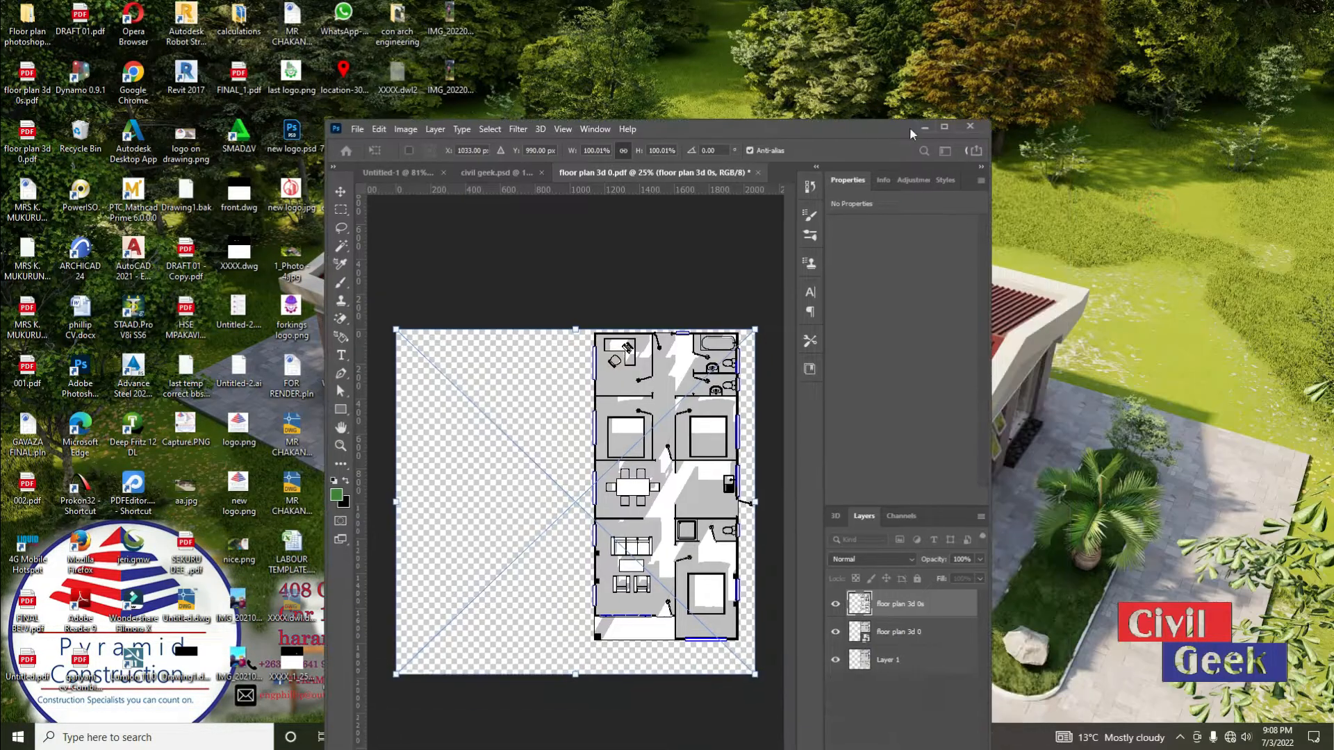
{"action": "left_click", "coordinate": [944, 125]}
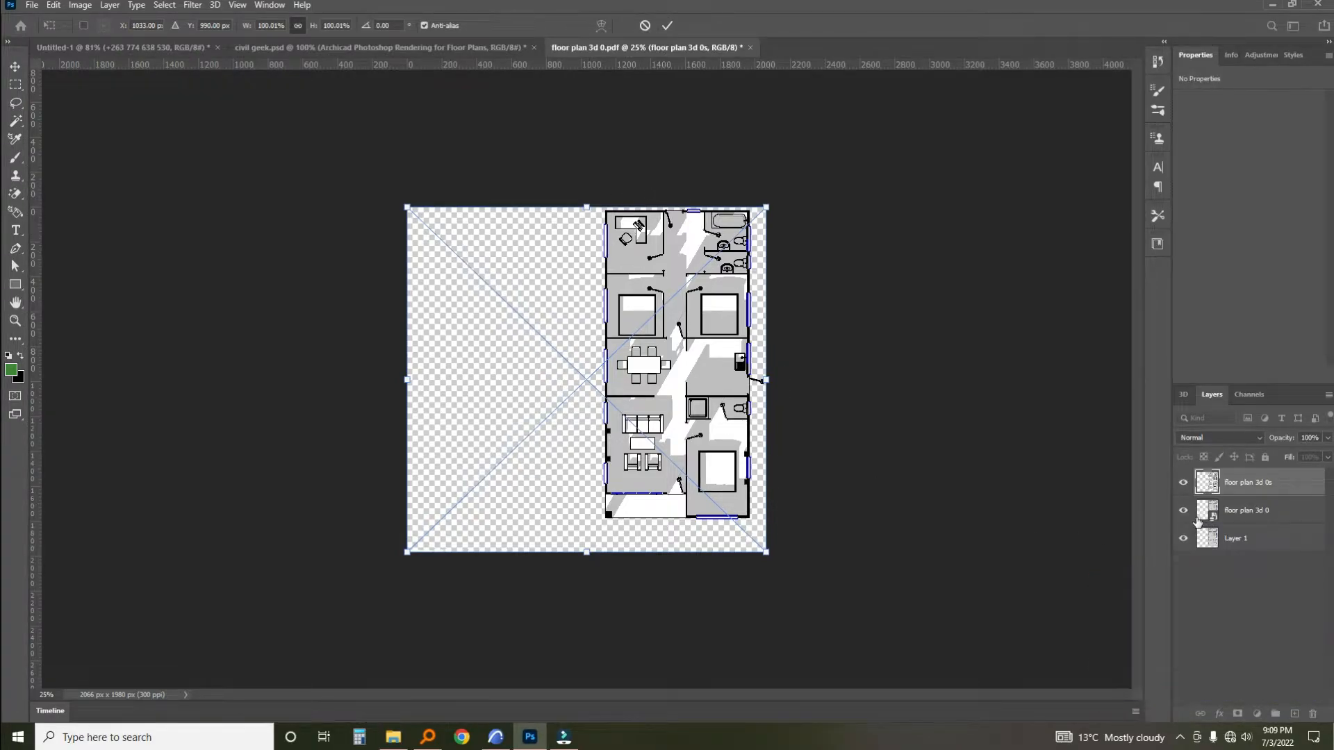
{"action": "left_click", "coordinate": [1183, 540]}
{"action": "left_click", "coordinate": [1183, 483]}
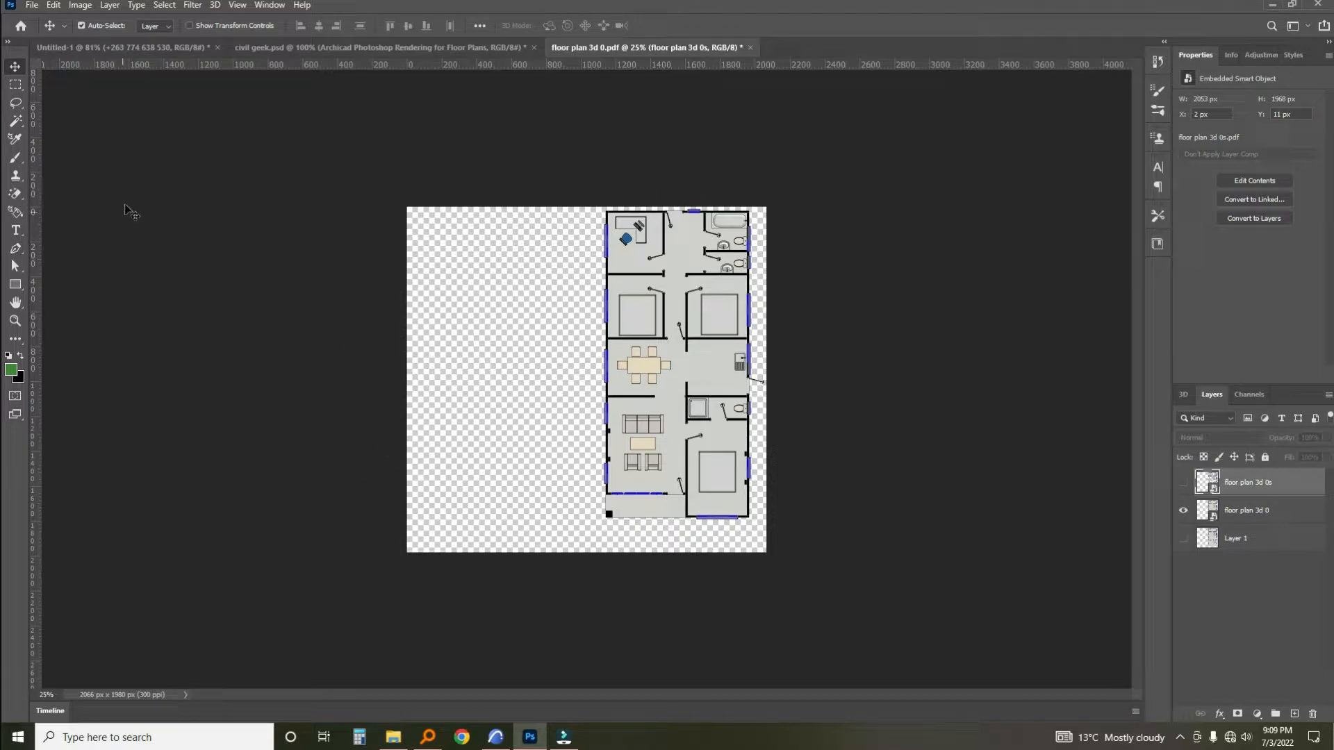
Crop the canvas to about 1699 × 2380 px, adding space above and below the plan and trimming the empty area beside it.
{"action": "left_click", "coordinate": [14, 341]}
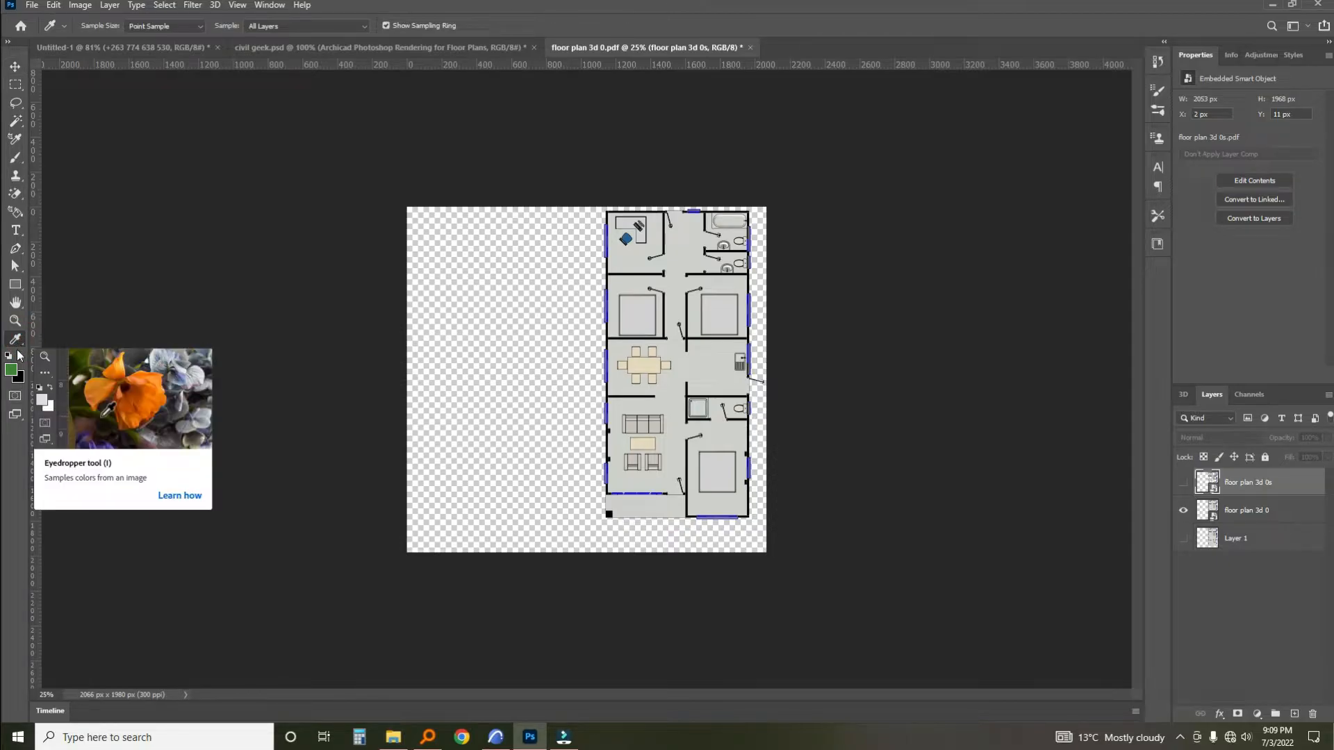
{"action": "left_click", "coordinate": [22, 343]}
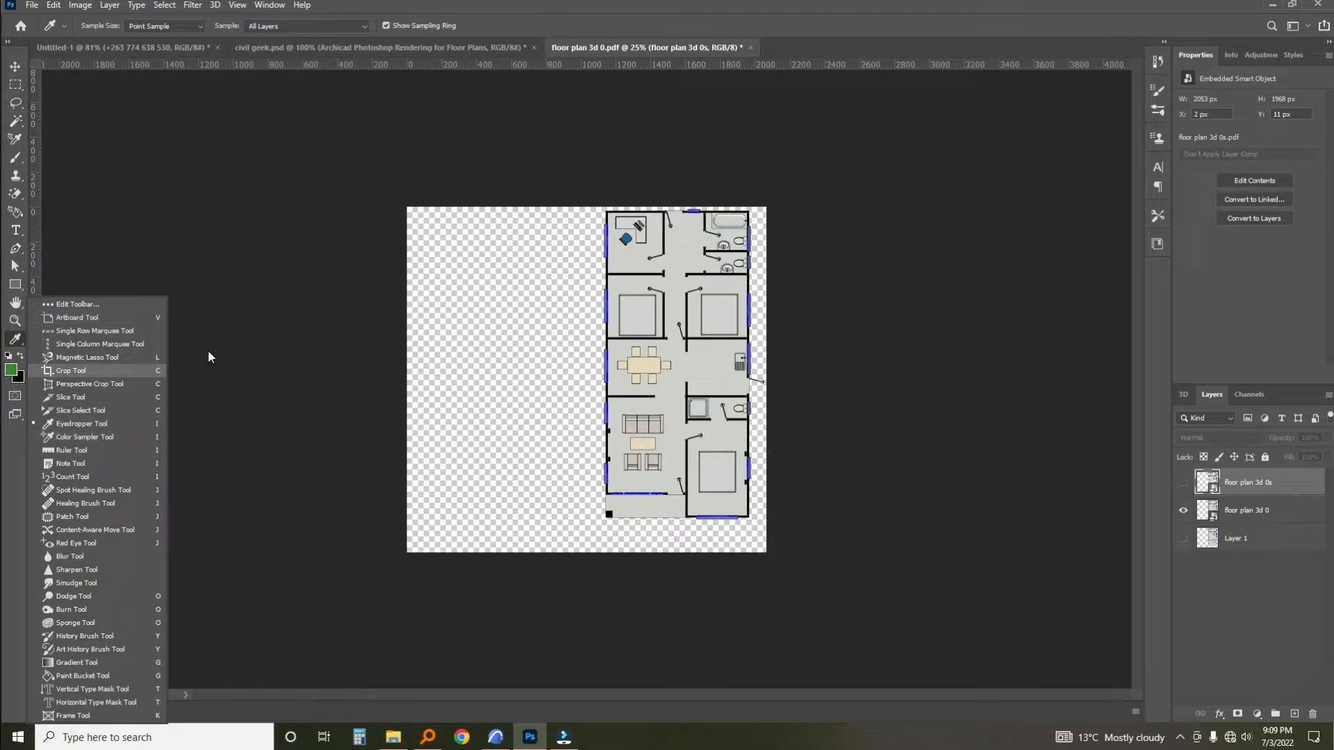
{"action": "left_click", "coordinate": [536, 306]}
{"action": "key", "text": "c"}
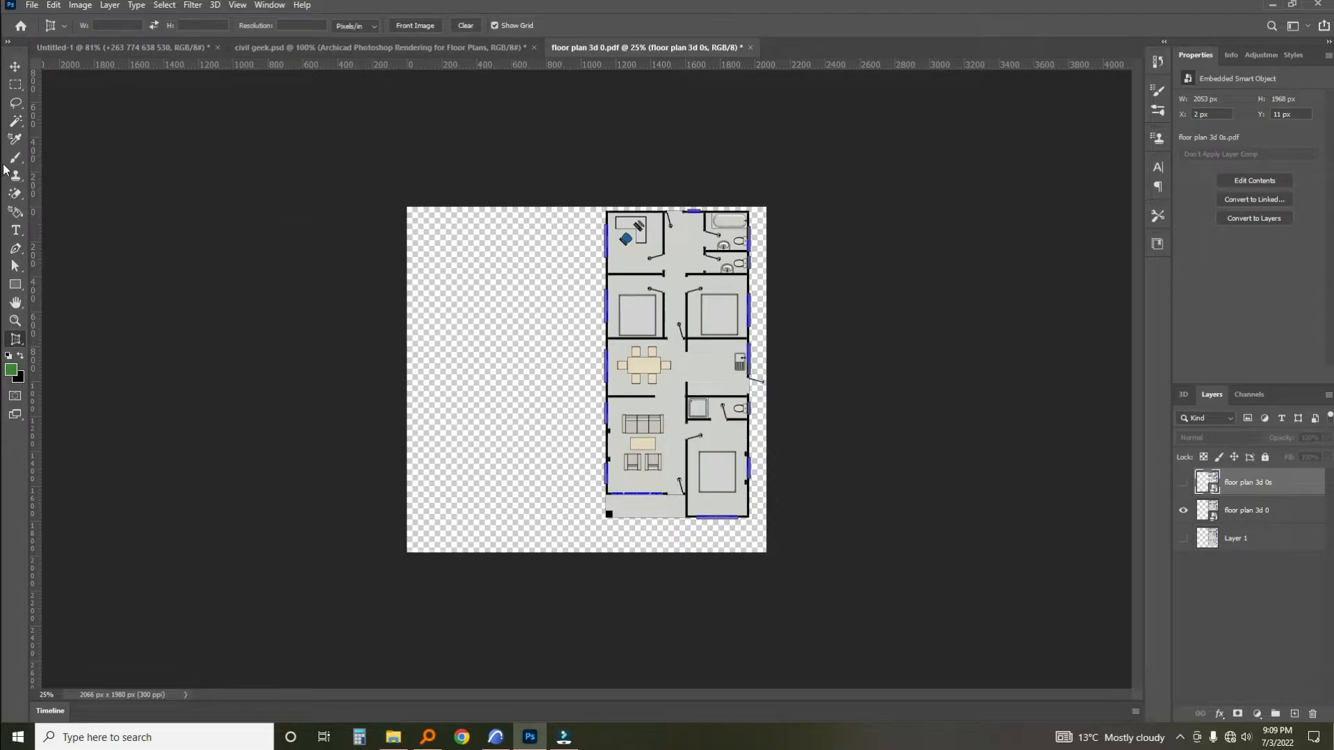
{"action": "left_click", "coordinate": [19, 342]}
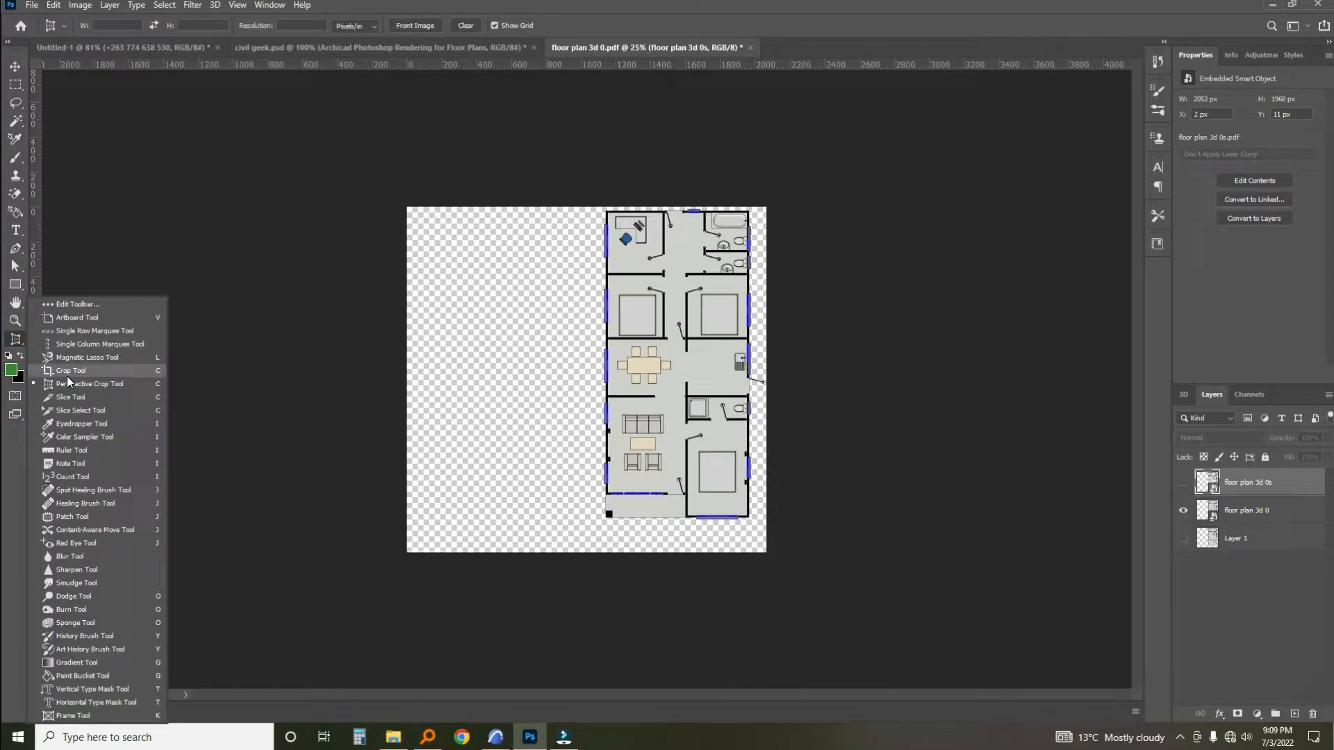
{"action": "left_click", "coordinate": [126, 369]}
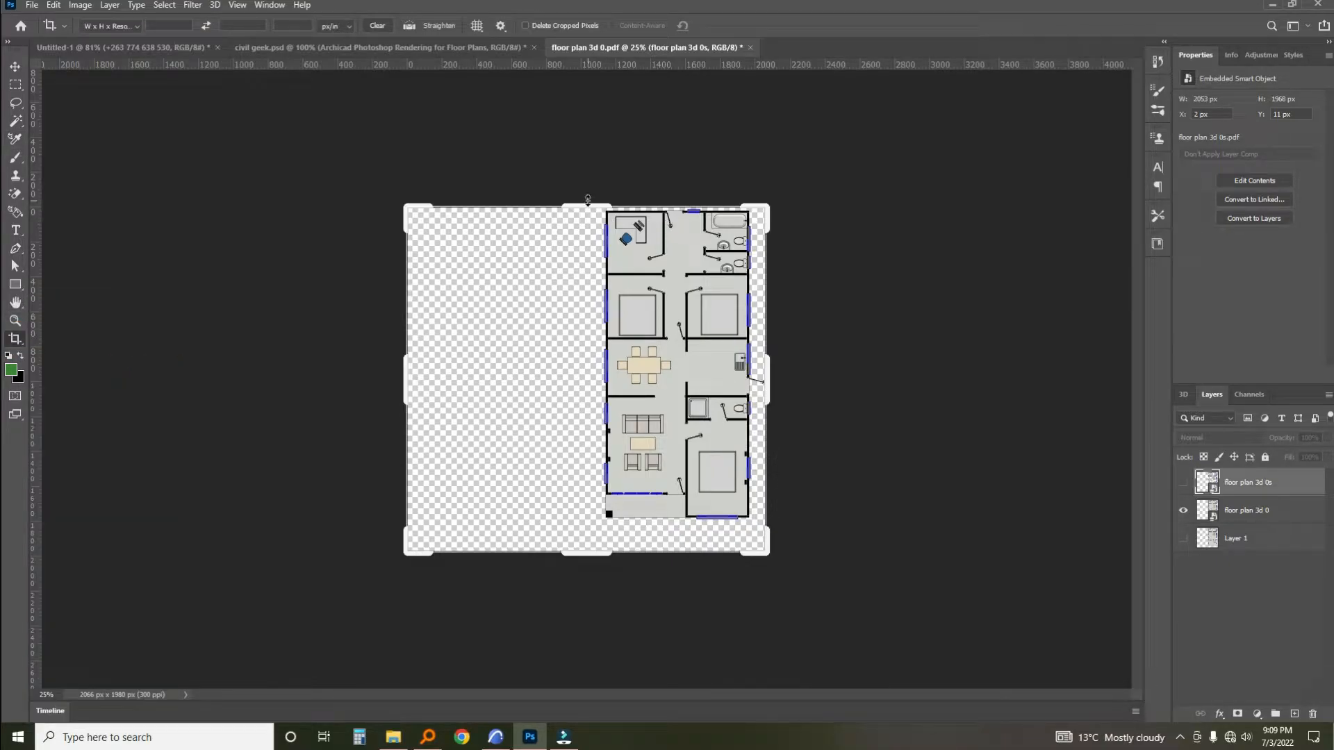
{"action": "left_click_drag", "start_coordinate": [587, 196], "coordinate": [586, 172]}
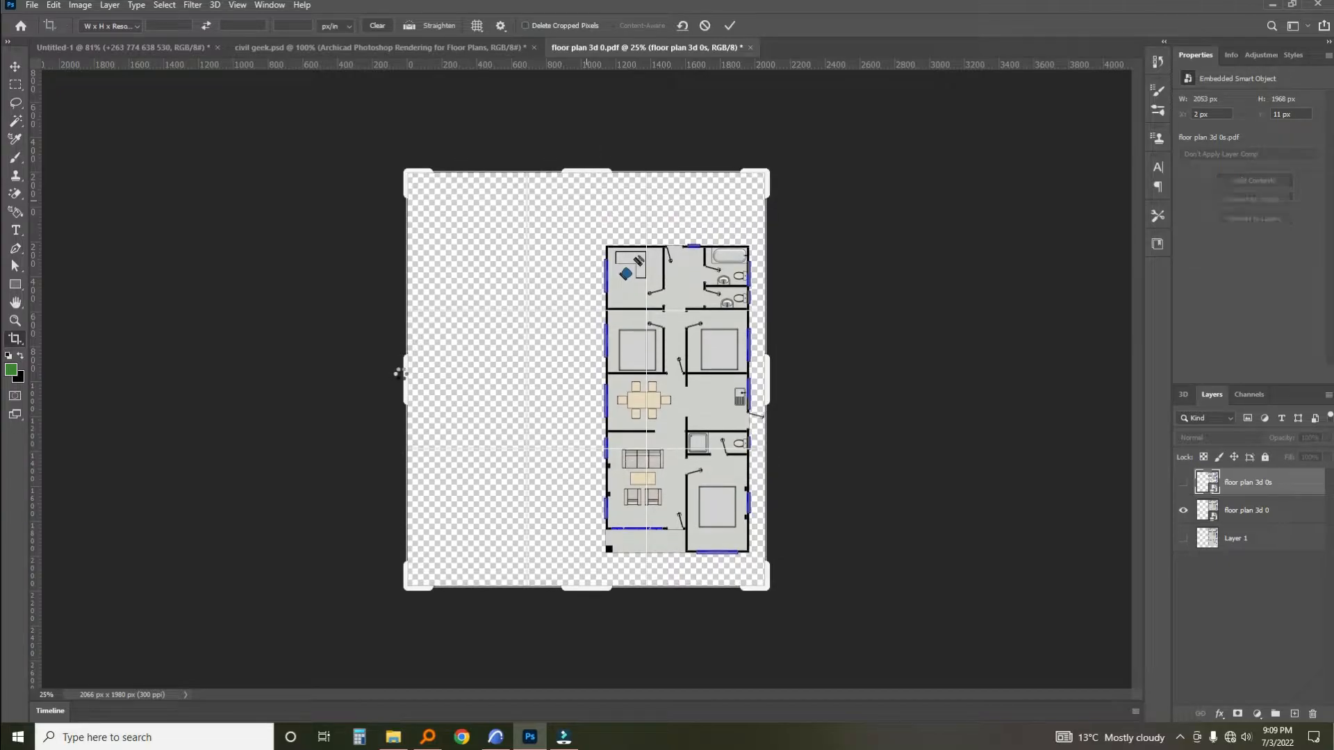
{"action": "left_click", "coordinate": [399, 374]}
{"action": "left_click_drag", "start_coordinate": [399, 374], "coordinate": [469, 365]}
{"action": "left_click_drag", "start_coordinate": [703, 370], "coordinate": [735, 368]}
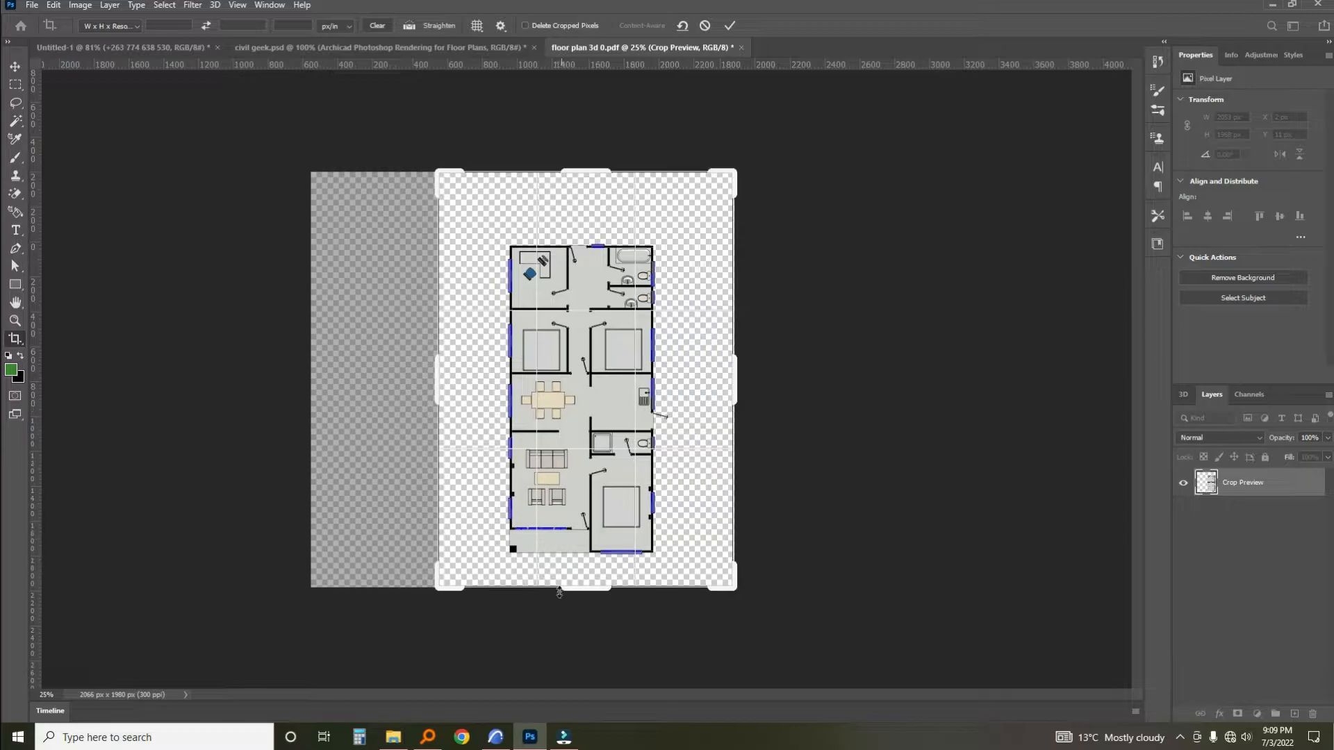
{"action": "left_click", "coordinate": [729, 25]}
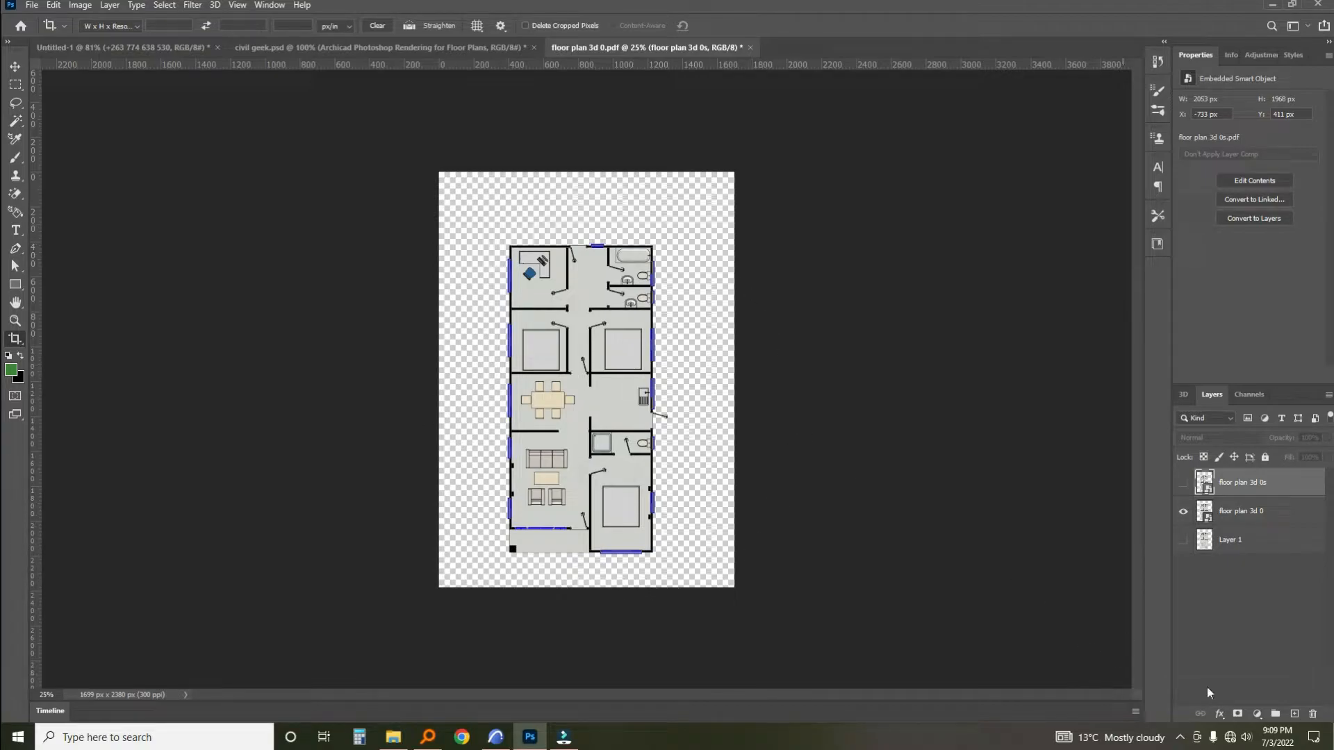
Select Layer 1 and make it visible.
{"action": "left_click", "coordinate": [1256, 713]}
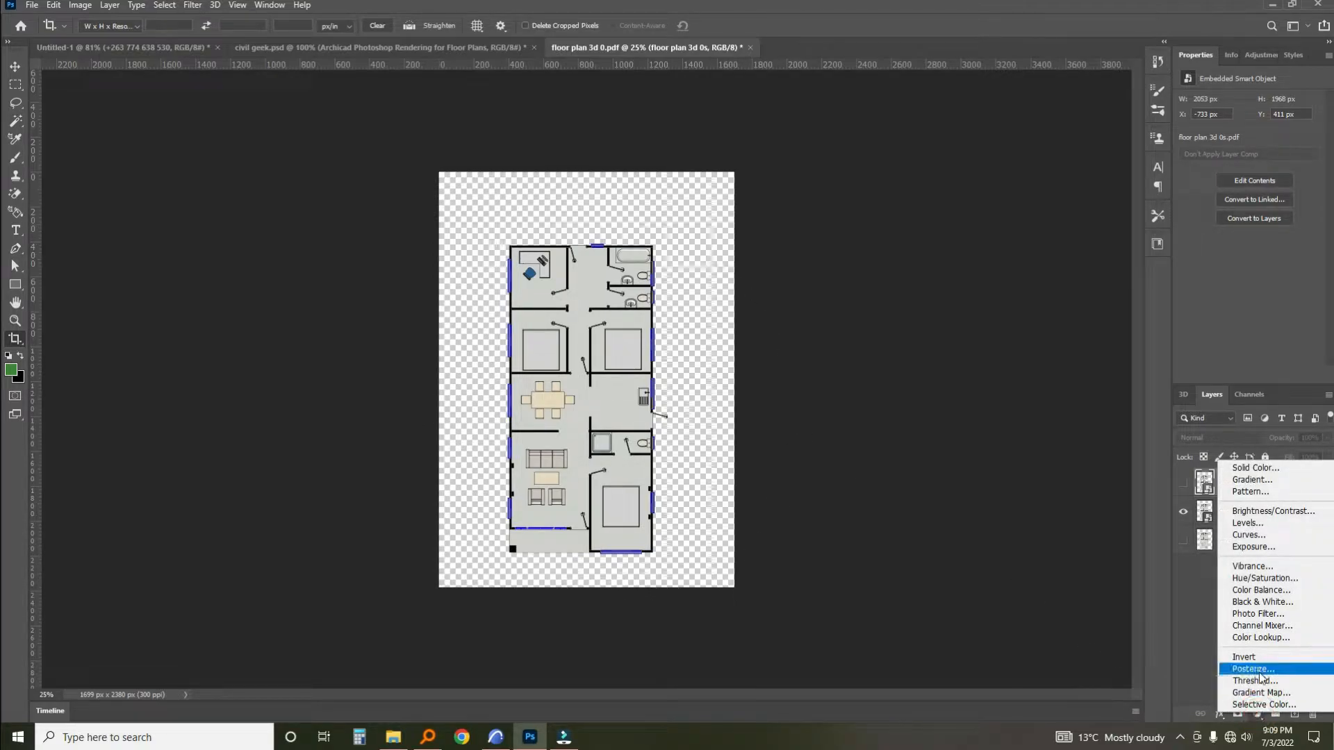
{"action": "left_click", "coordinate": [1220, 544]}
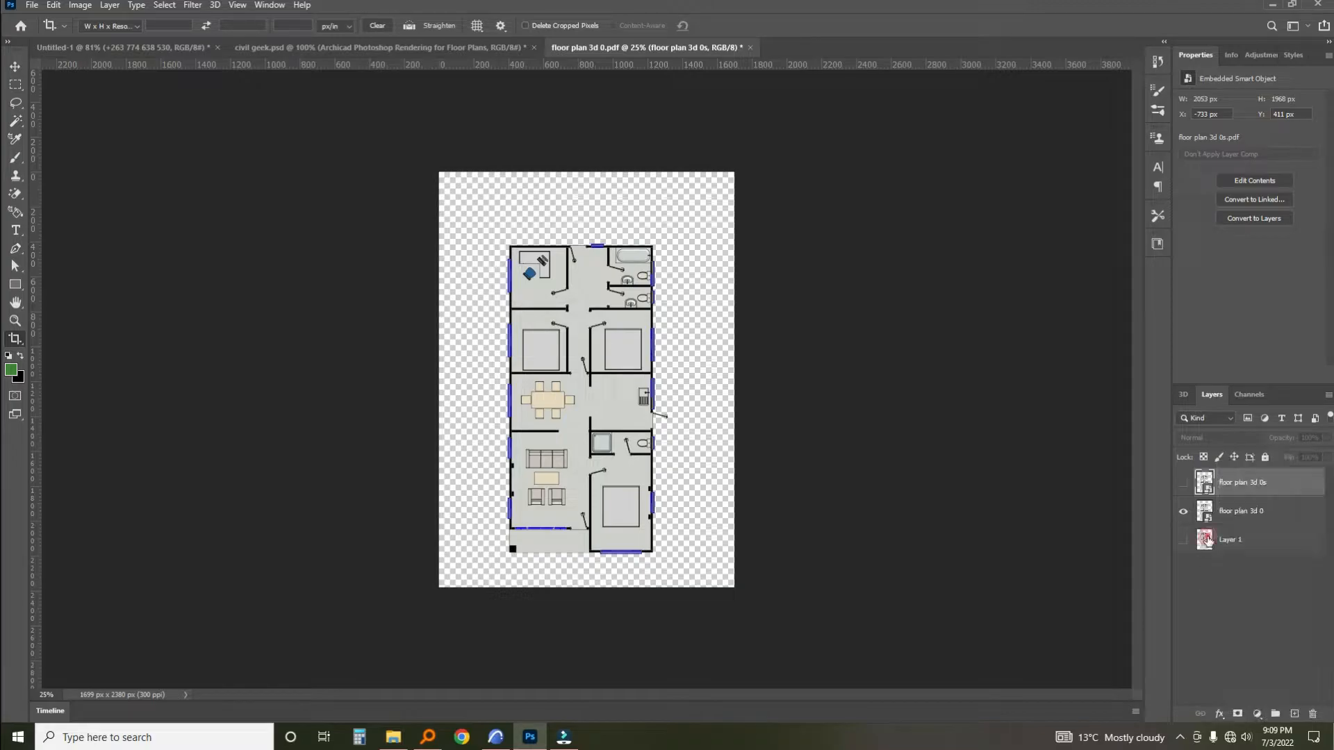
{"action": "left_click", "coordinate": [1251, 540]}
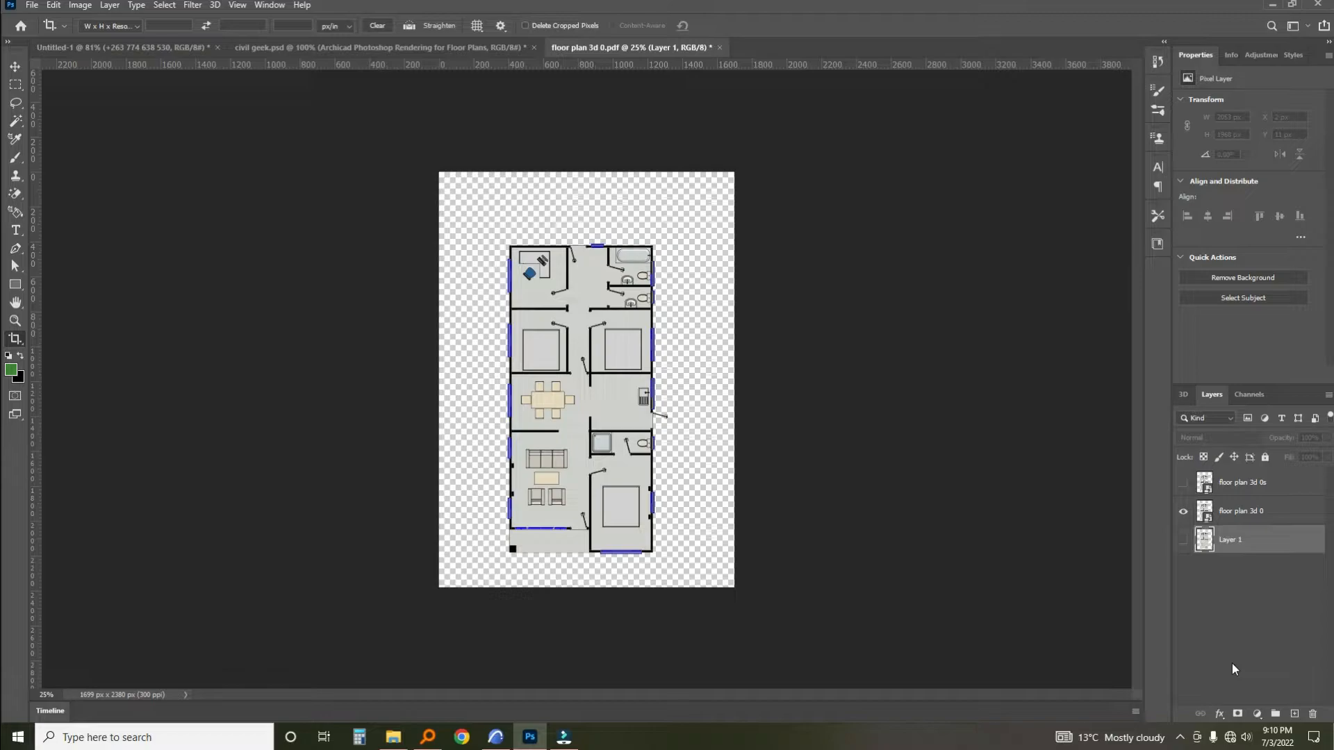
{"action": "left_click", "coordinate": [1183, 539]}
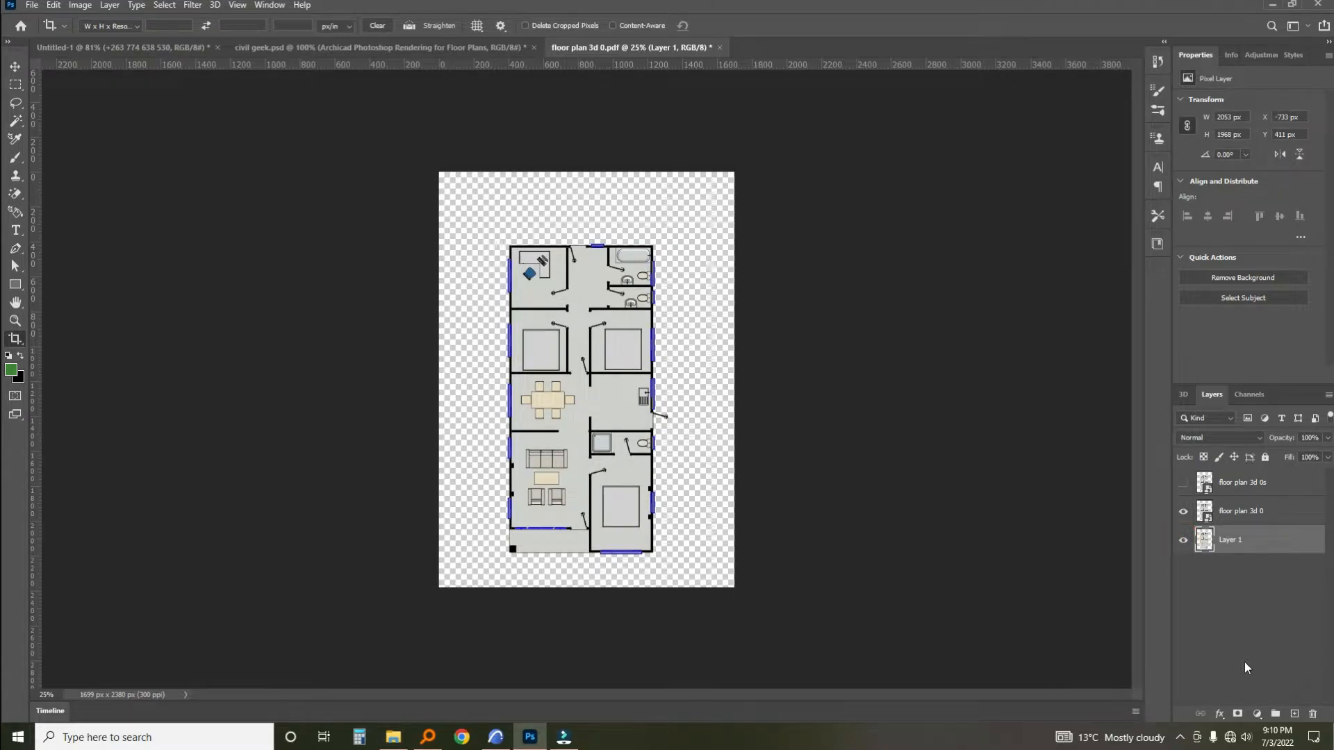
Add a pattern fill layer above Layer 1 using the green lawn pattern from the Grass group.
{"action": "left_click", "coordinate": [1255, 716]}
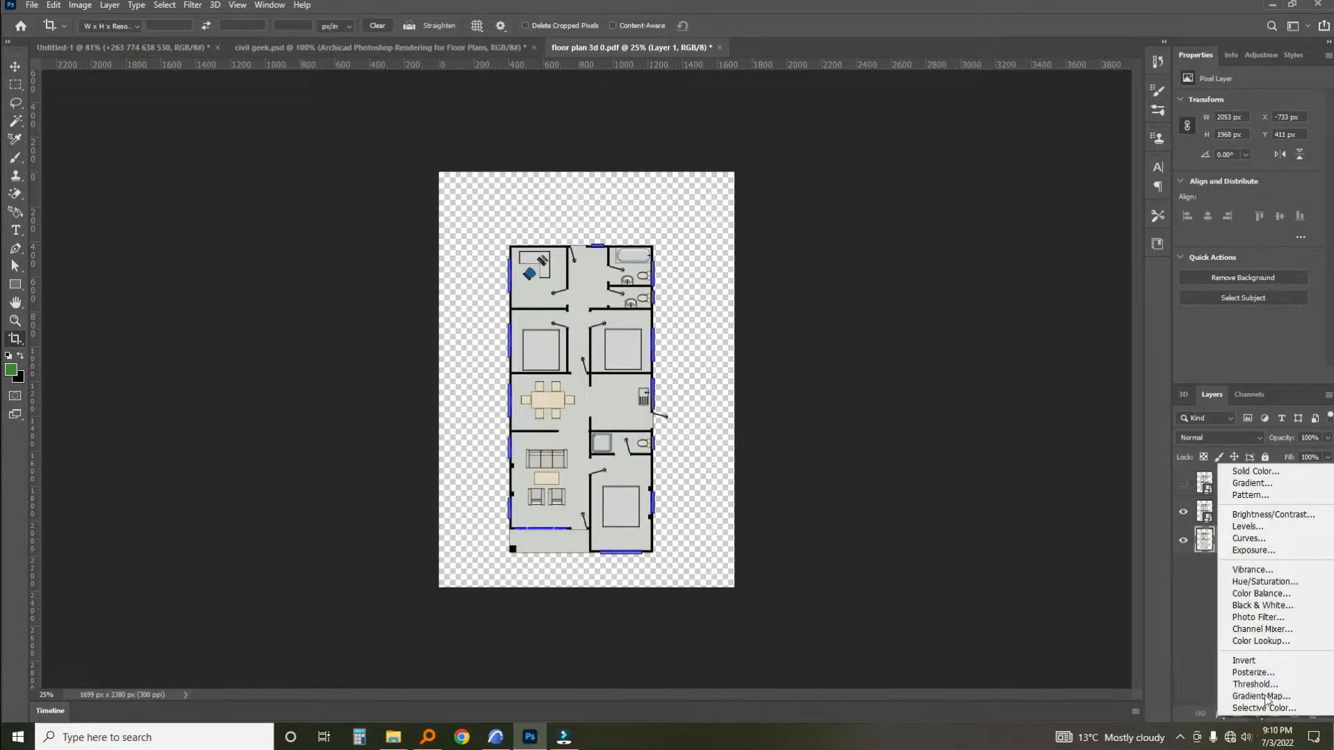
{"action": "left_click", "coordinate": [1243, 495]}
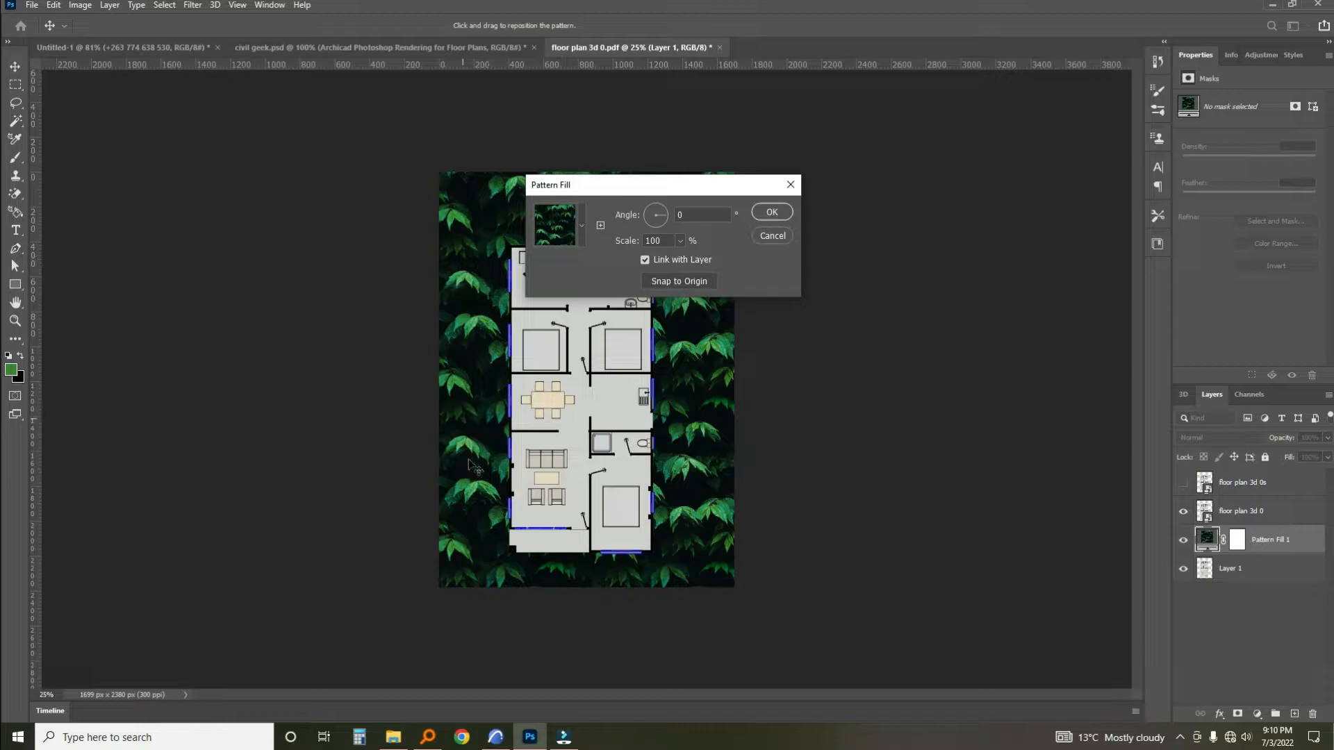
{"action": "left_click", "coordinate": [578, 224]}
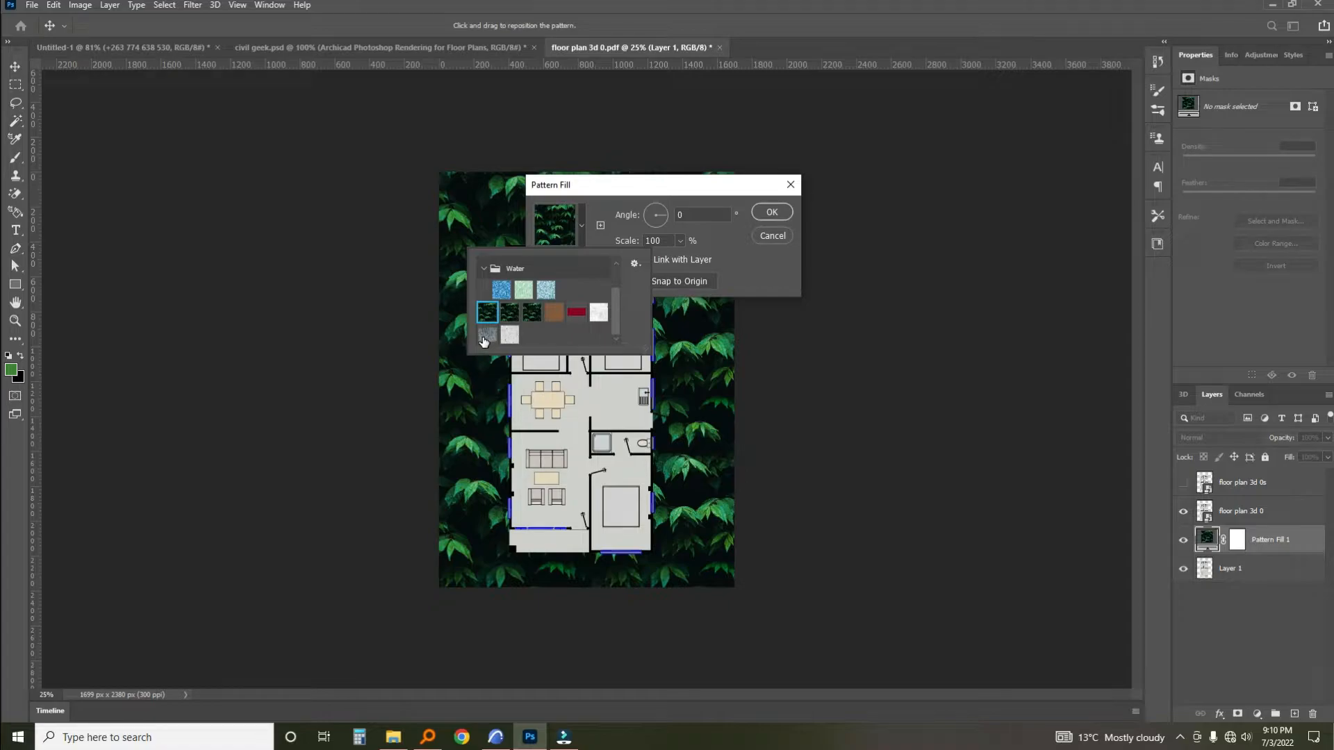
{"action": "left_click", "coordinate": [485, 269]}
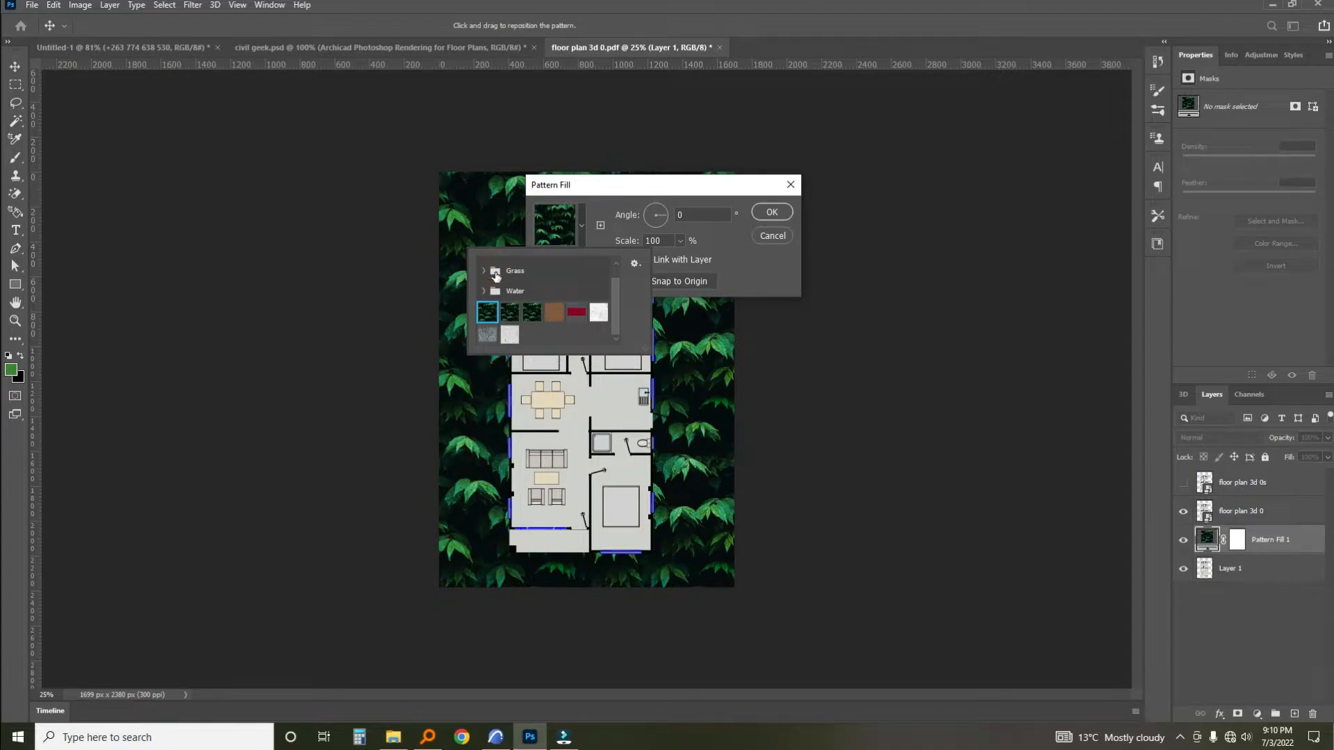
{"action": "left_click", "coordinate": [485, 271]}
{"action": "left_click", "coordinate": [545, 291]}
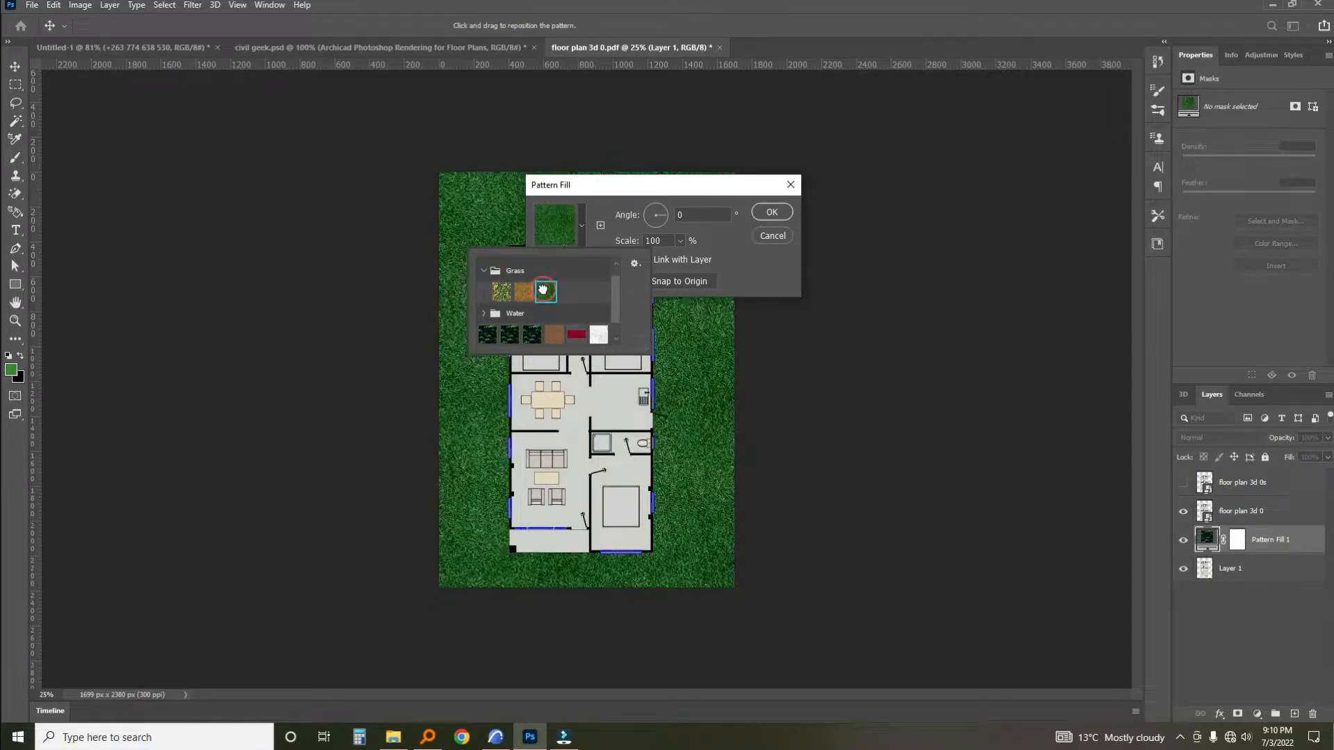
{"action": "left_click", "coordinate": [772, 212]}
{"action": "left_click", "coordinate": [771, 212]}
Select the connected interior floor area on the floor plan 3d 0 layer with the Magic Wand at tolerance 32.
{"action": "key", "text": "c"}
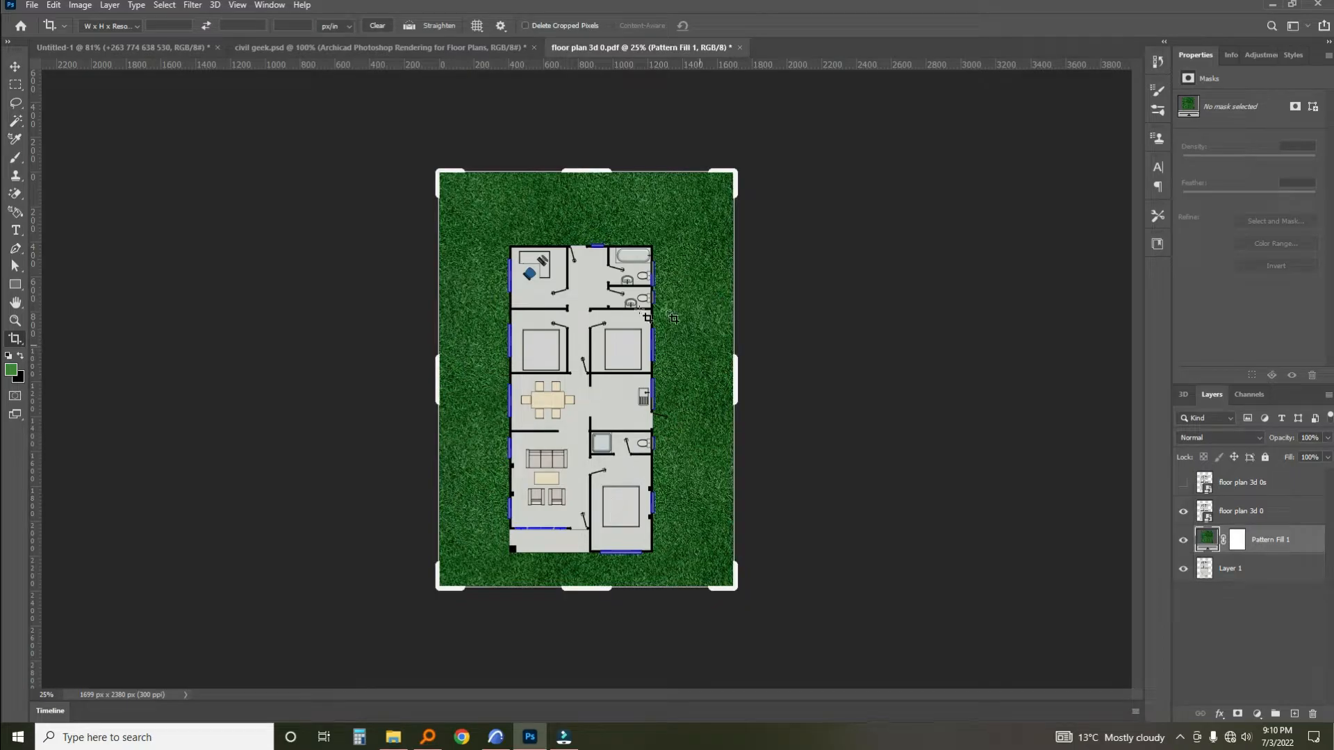
{"action": "left_click", "coordinate": [15, 66]}
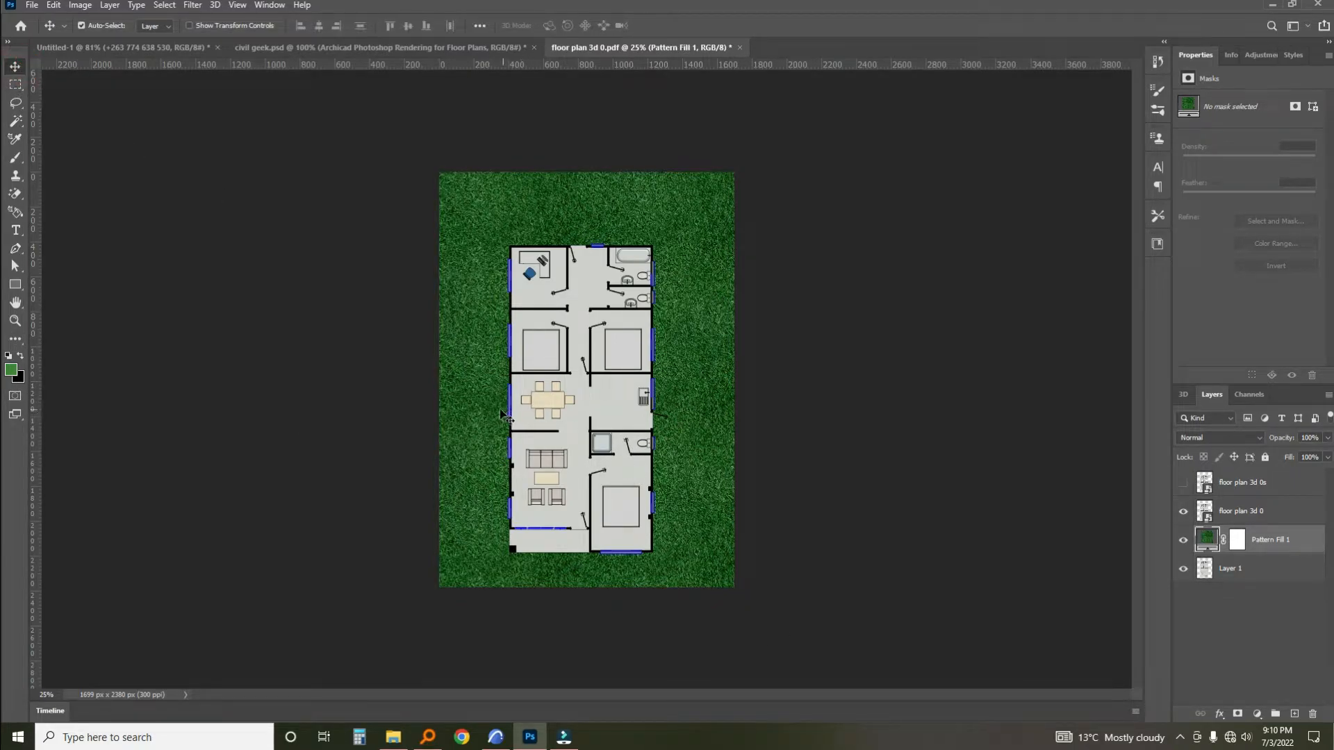
{"action": "key", "text": "z"}
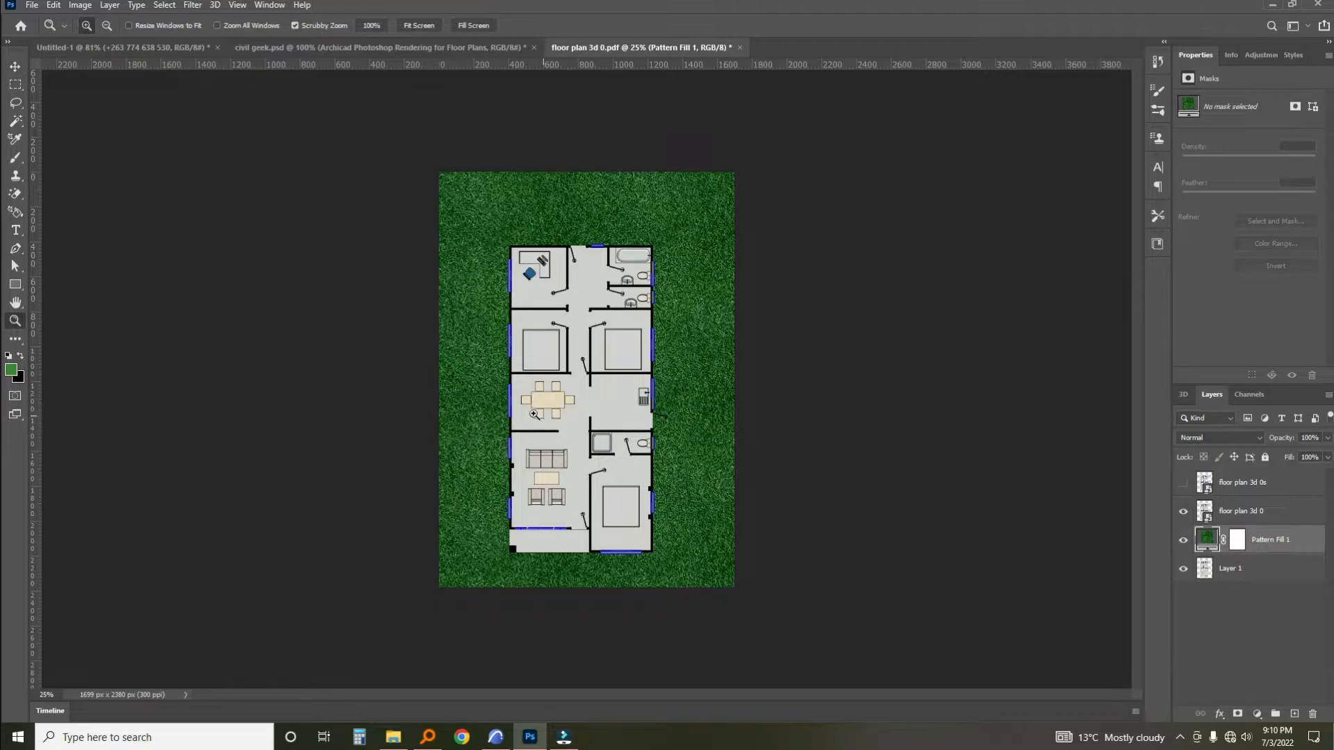
{"action": "left_click_drag", "start_coordinate": [551, 401], "coordinate": [576, 457]}
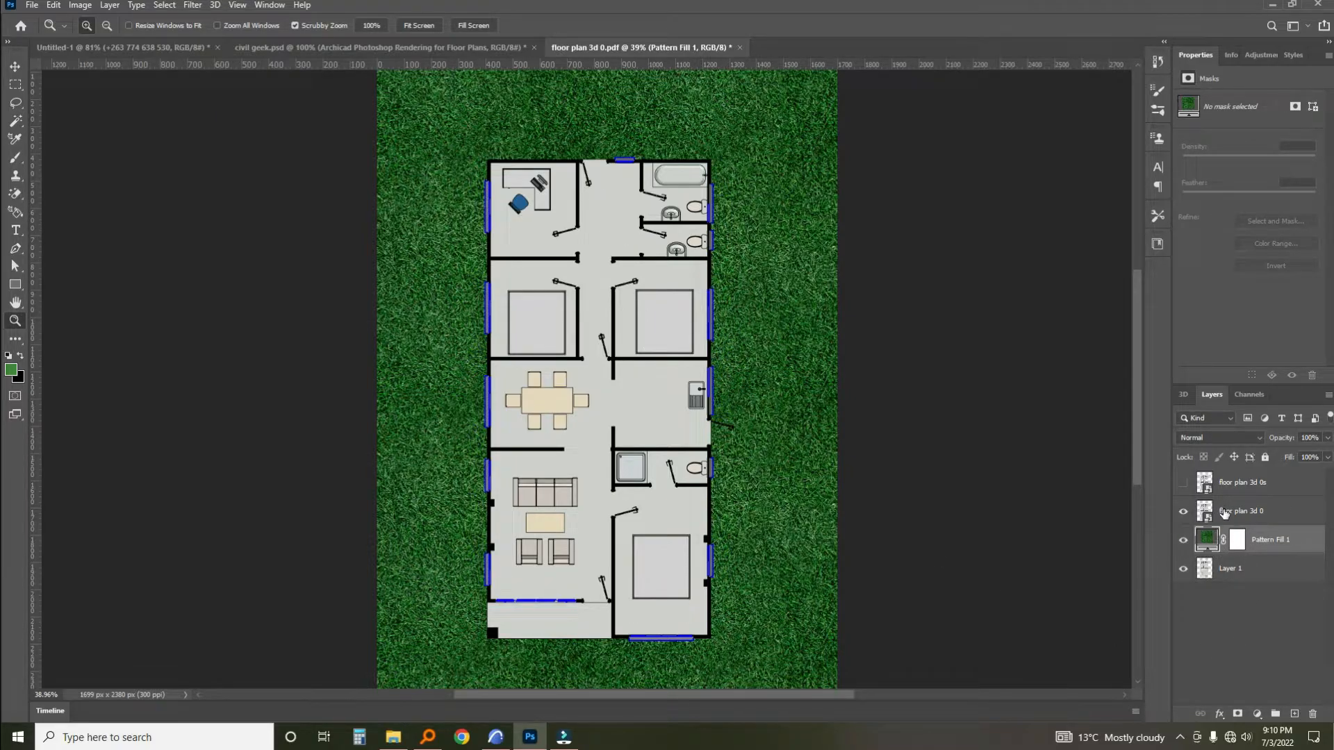
{"action": "left_click", "coordinate": [1224, 513]}
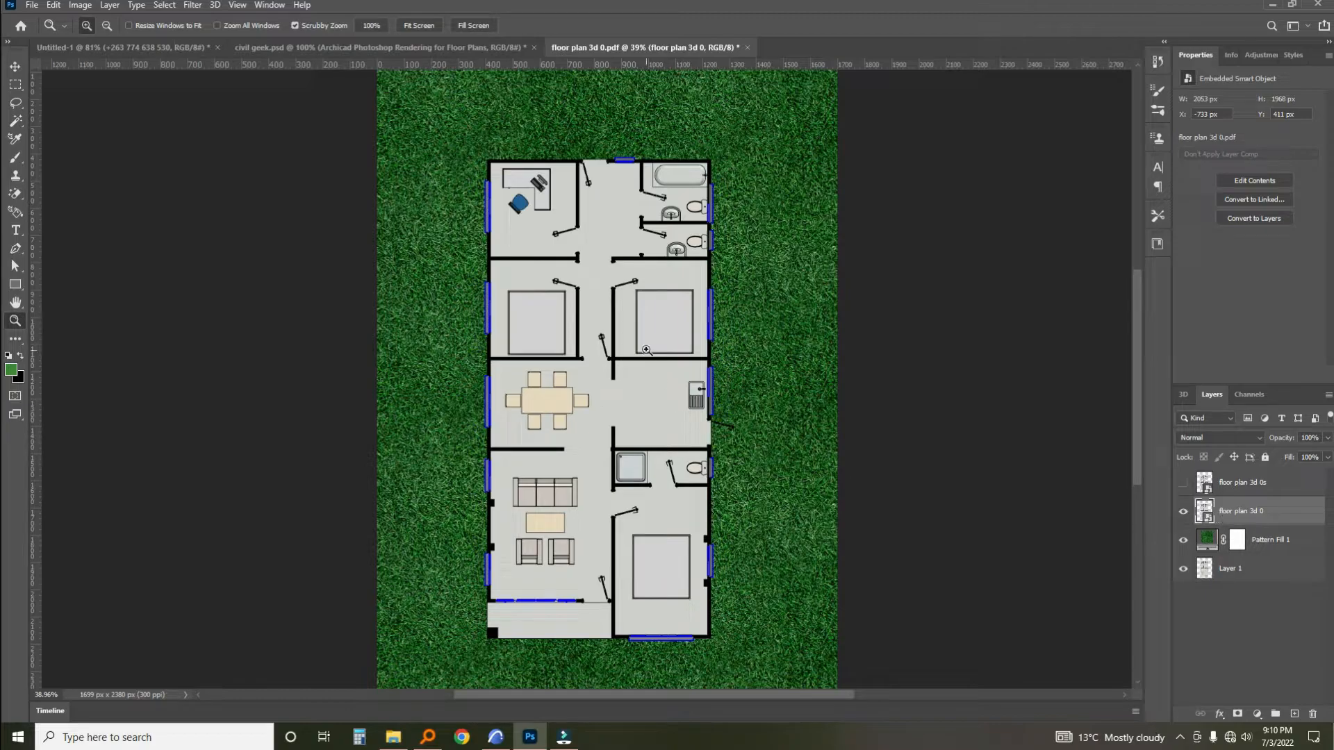
{"action": "left_click", "coordinate": [15, 123]}
{"action": "left_click", "coordinate": [604, 389]}
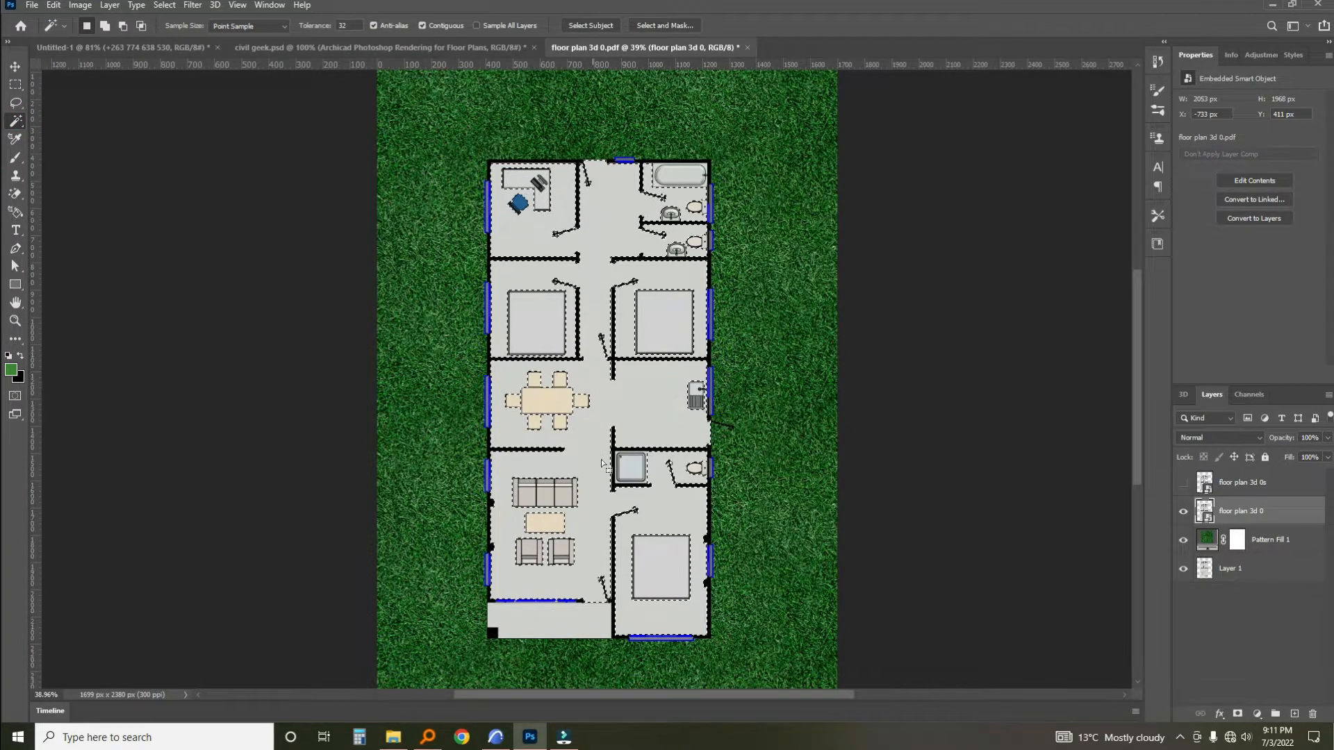
Add a pattern fill layer to the selected floor area and choose the white marble pattern.
{"action": "left_click", "coordinate": [1256, 714]}
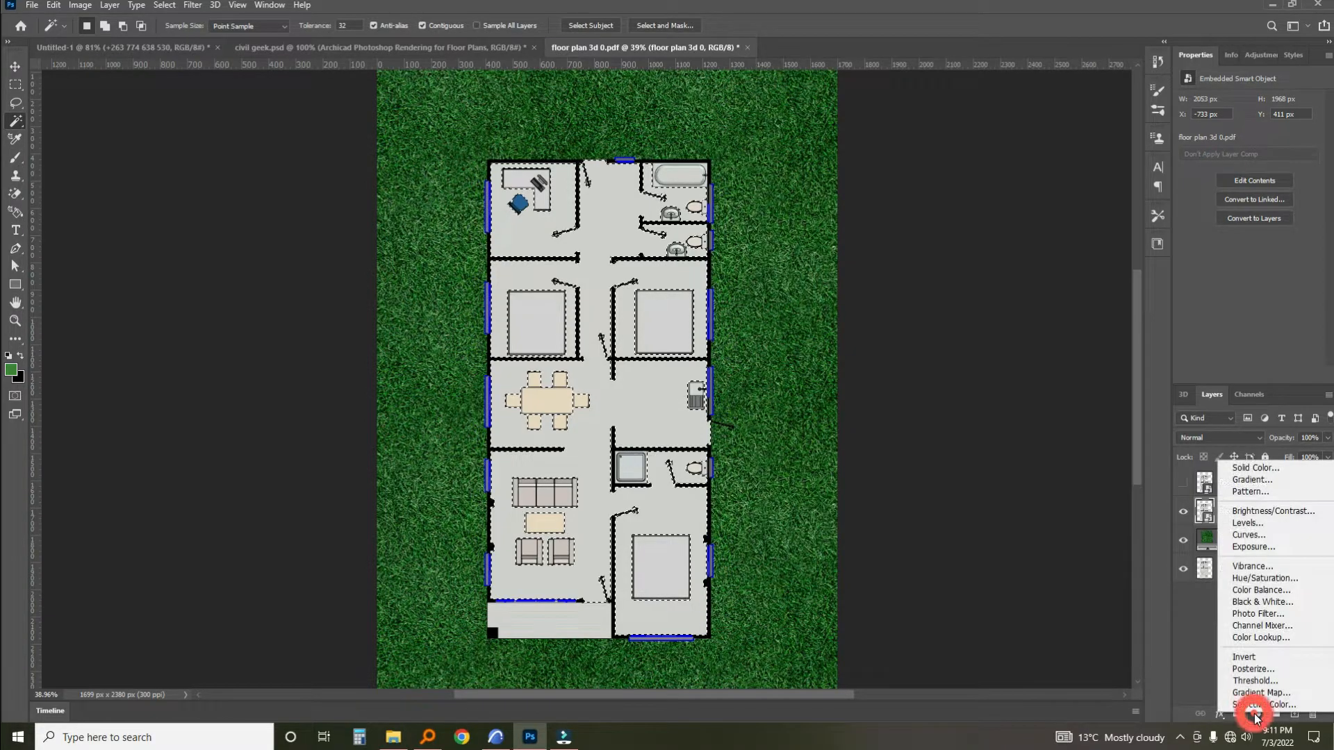
{"action": "left_click", "coordinate": [1251, 491]}
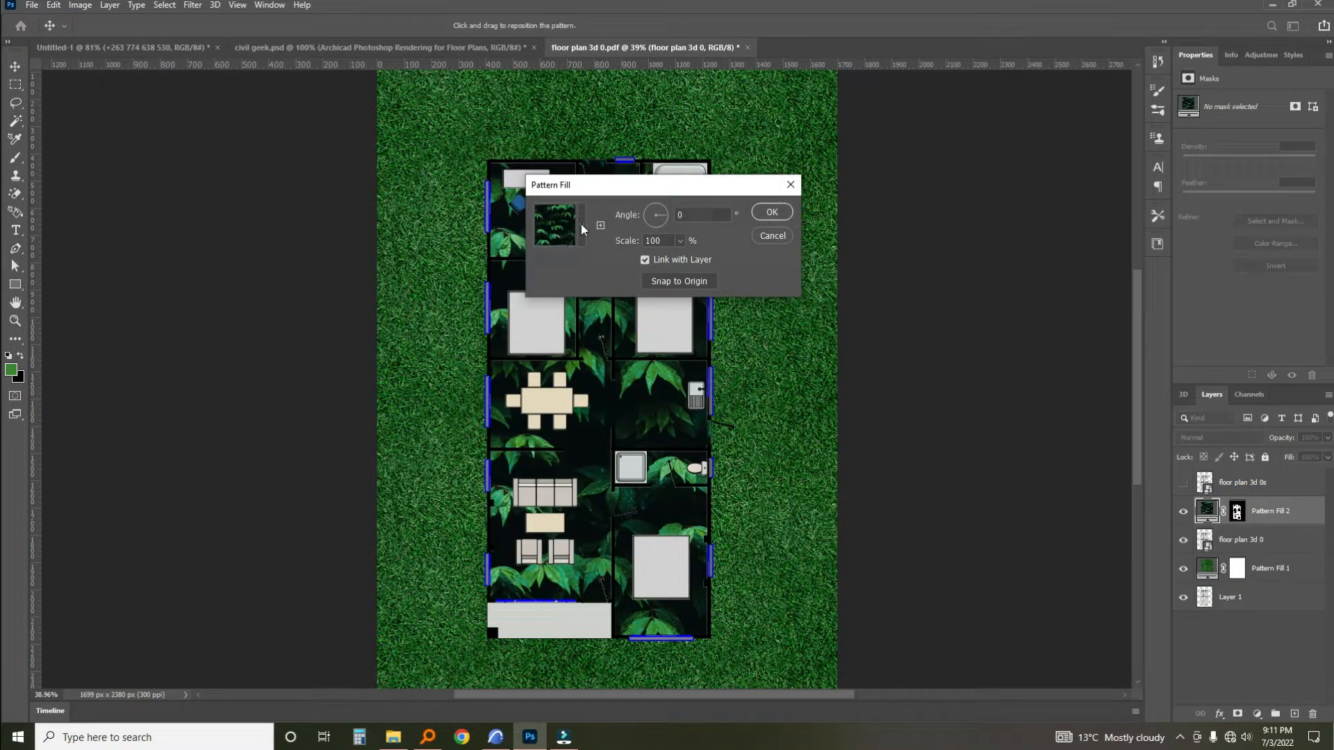
{"action": "left_click", "coordinate": [581, 224]}
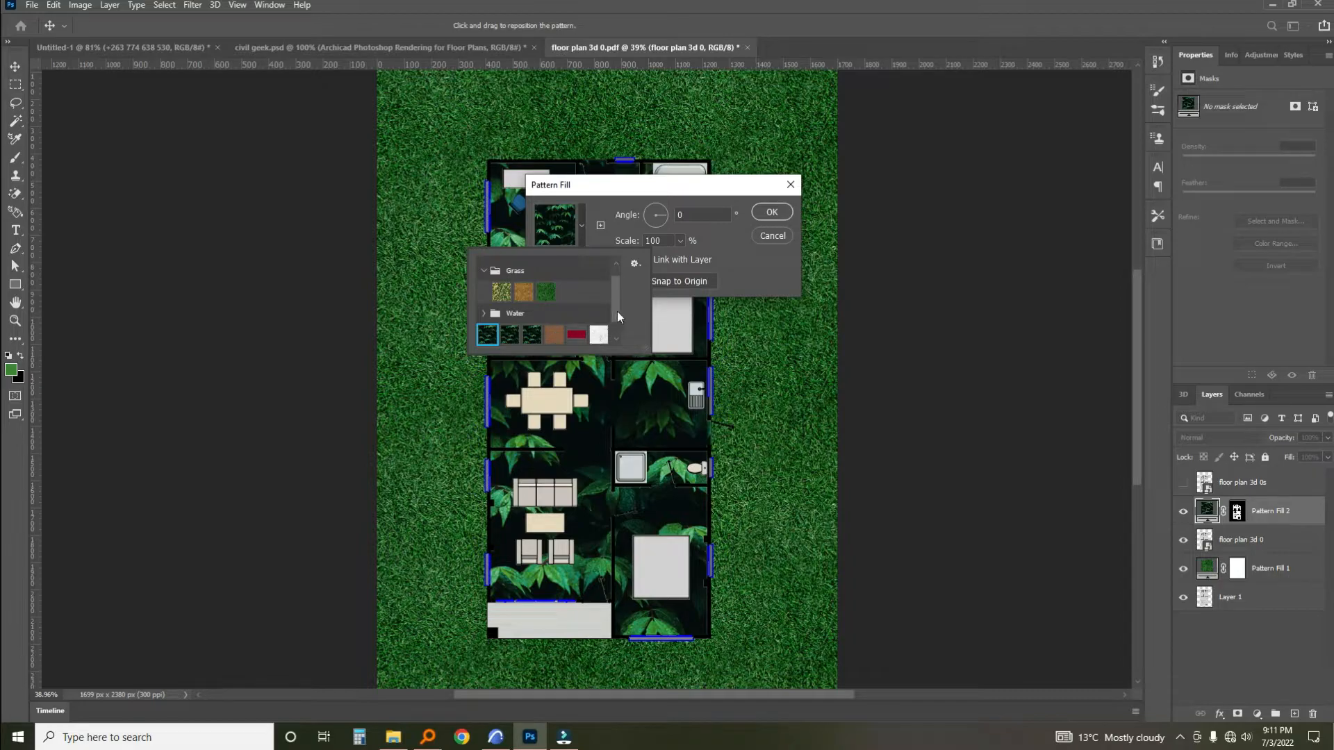
{"action": "left_click_drag", "start_coordinate": [617, 313], "coordinate": [616, 325]}
{"action": "left_click", "coordinate": [598, 312]}
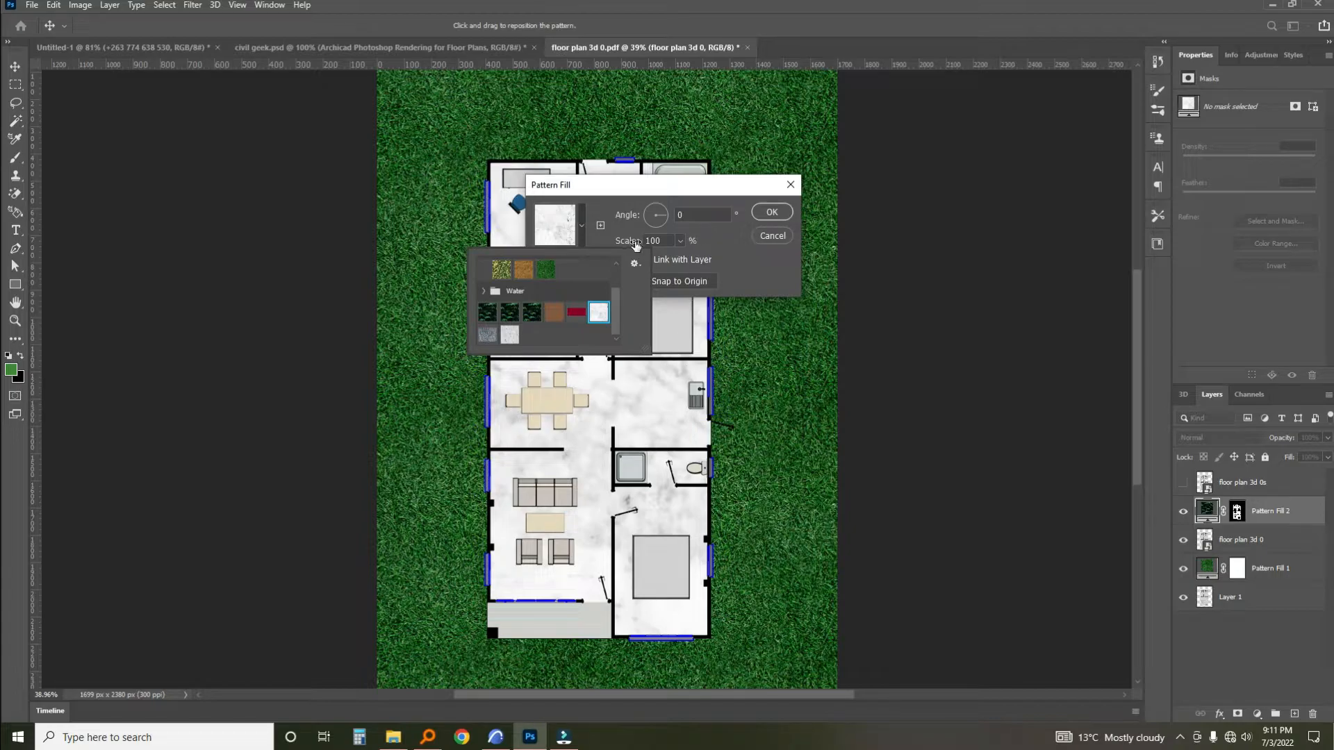
Try the marble floor pattern at scales of 1%, 25% and 12%.
{"action": "left_click", "coordinate": [720, 243]}
{"action": "left_click", "coordinate": [679, 240]}
{"action": "mouse_move", "coordinate": [681, 257]}
{"action": "left_mouse_down"}
{"action": "mouse_move", "coordinate": [694, 261]}
{"action": "mouse_move", "coordinate": [668, 267]}
{"action": "left_mouse_up"}
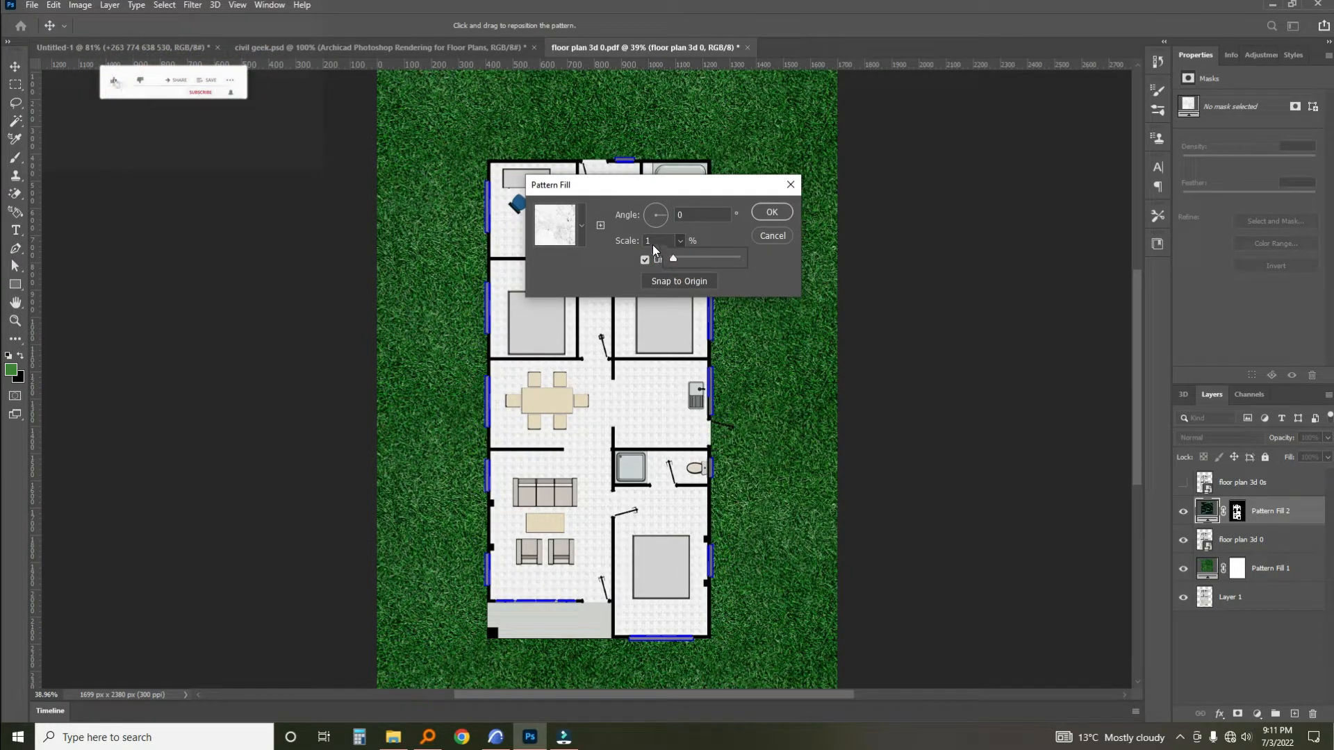
{"action": "left_click", "coordinate": [657, 240]}
{"action": "left_click_drag", "start_coordinate": [657, 239], "coordinate": [628, 247]}
{"action": "type", "text": "25"}
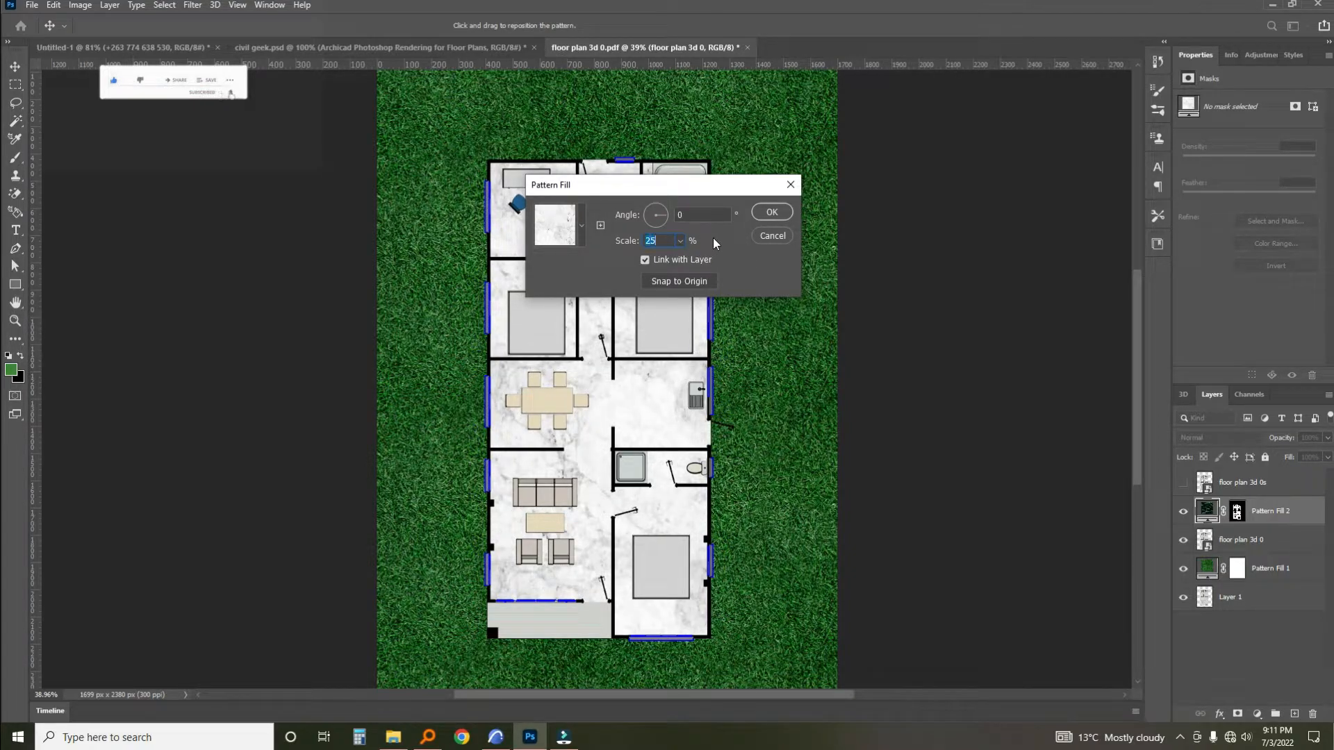
{"action": "left_click_drag", "start_coordinate": [660, 240], "coordinate": [635, 245]}
{"action": "type", "text": "12"}
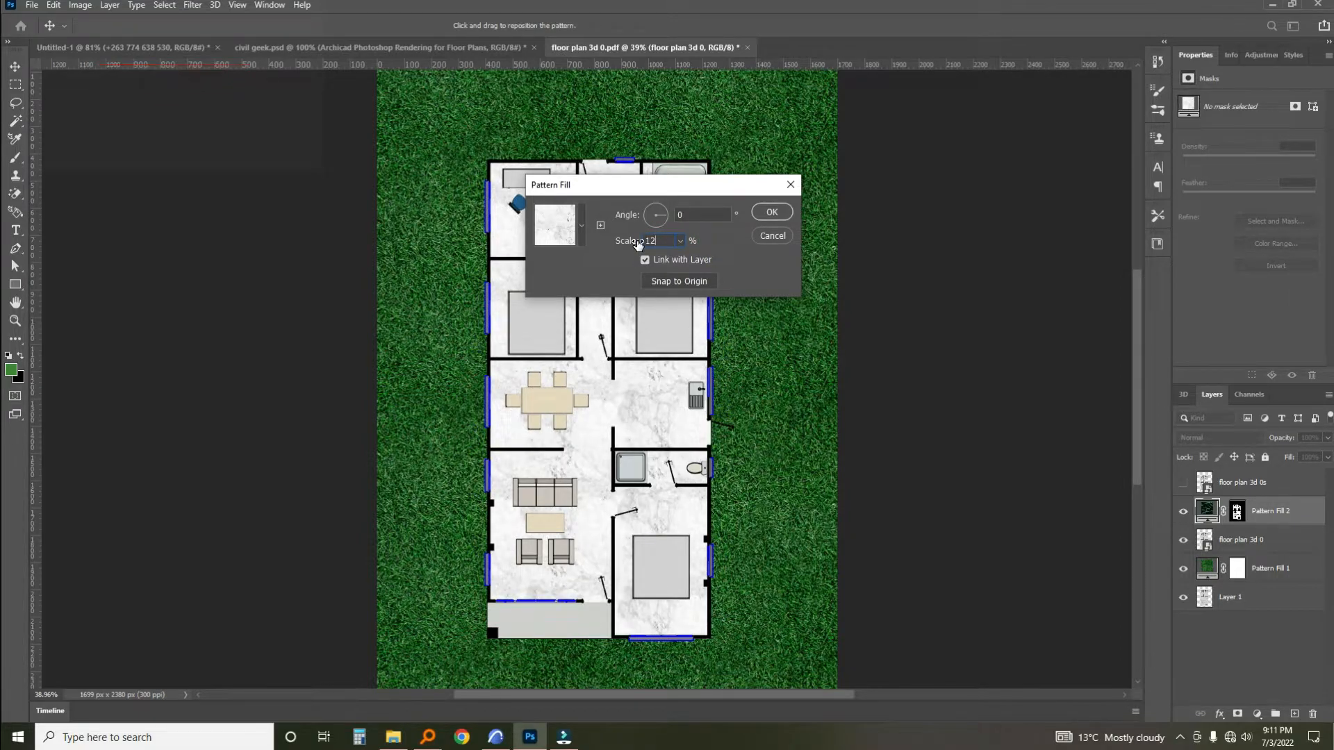
{"action": "left_click", "coordinate": [714, 248]}
{"action": "left_click", "coordinate": [556, 217]}
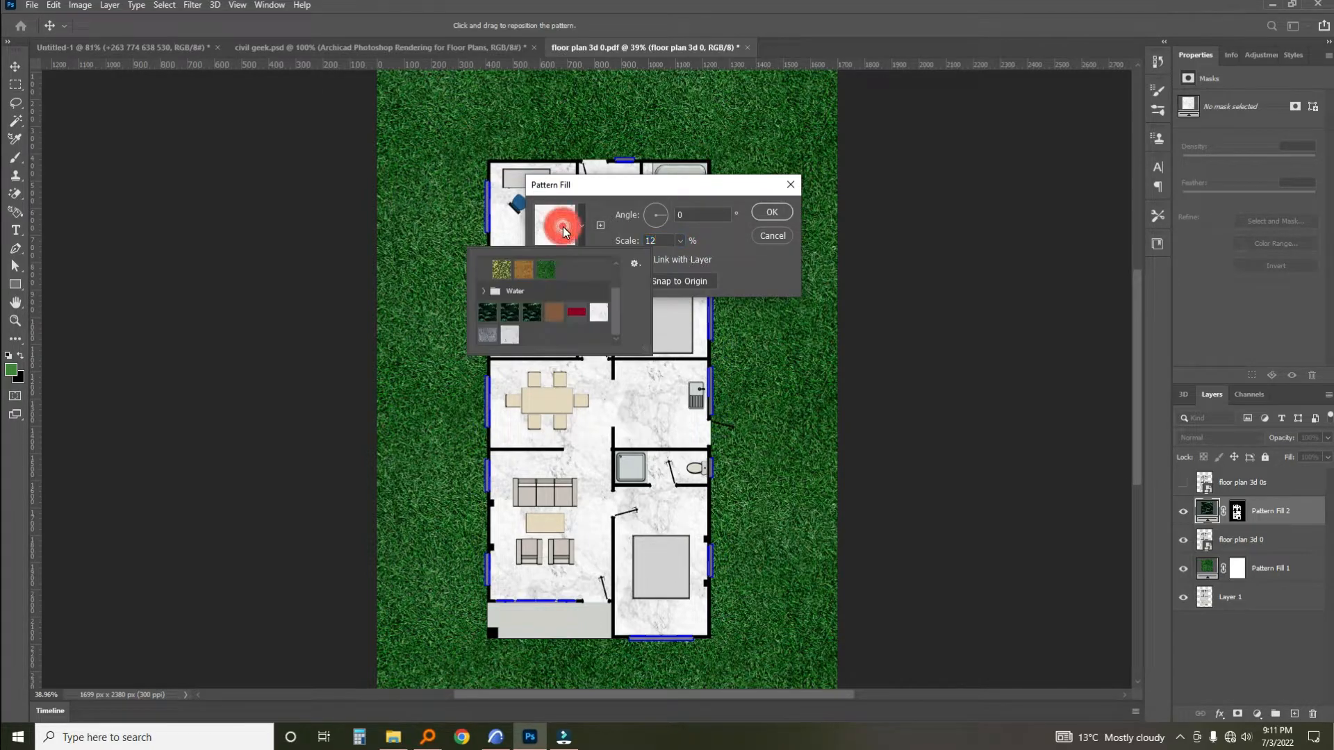
{"action": "left_click", "coordinate": [728, 250]}
Set the marble pattern's scale to 5% and apply the fill.
{"action": "left_click", "coordinate": [669, 241]}
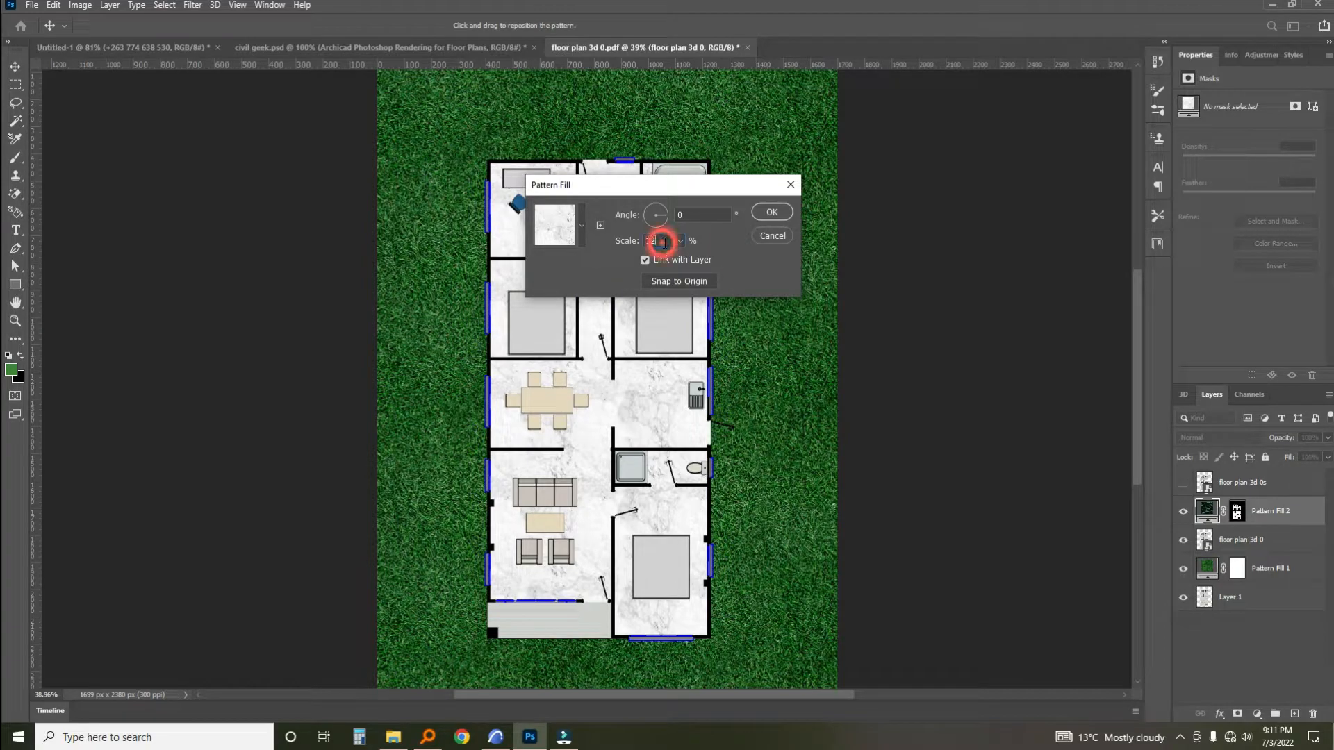
{"action": "type", "text": "5"}
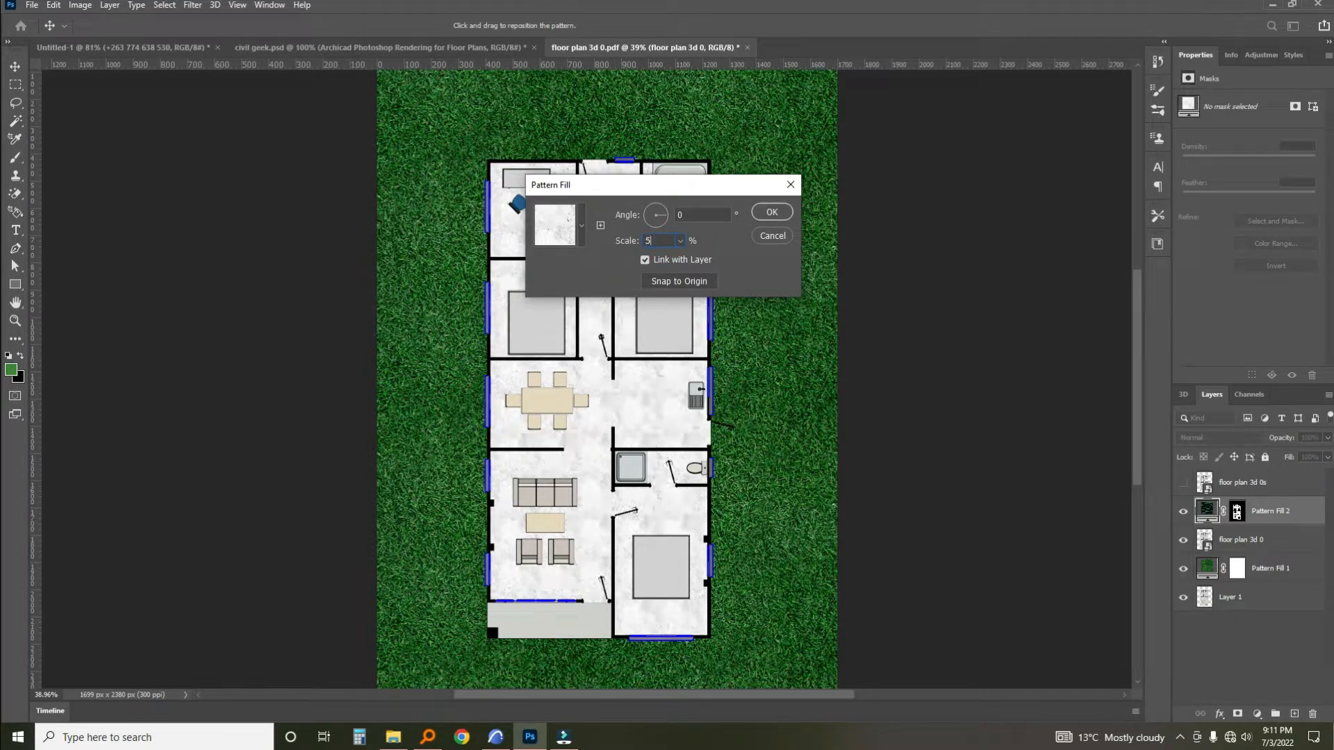
{"action": "left_click", "coordinate": [768, 215]}
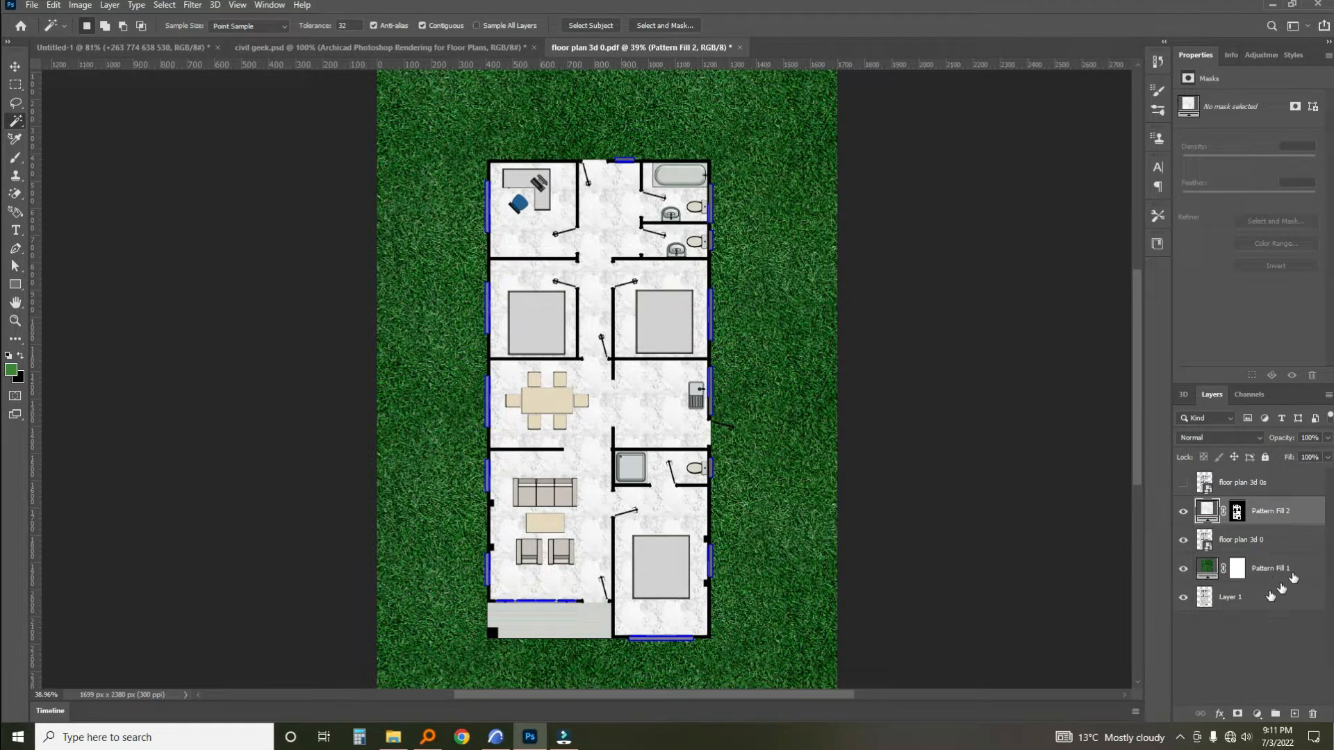
Select the front veranda floor on the floor plan 3d 0 layer and add a pattern fill layer with the light grey speckled stone pattern.
{"action": "left_click", "coordinate": [1248, 542]}
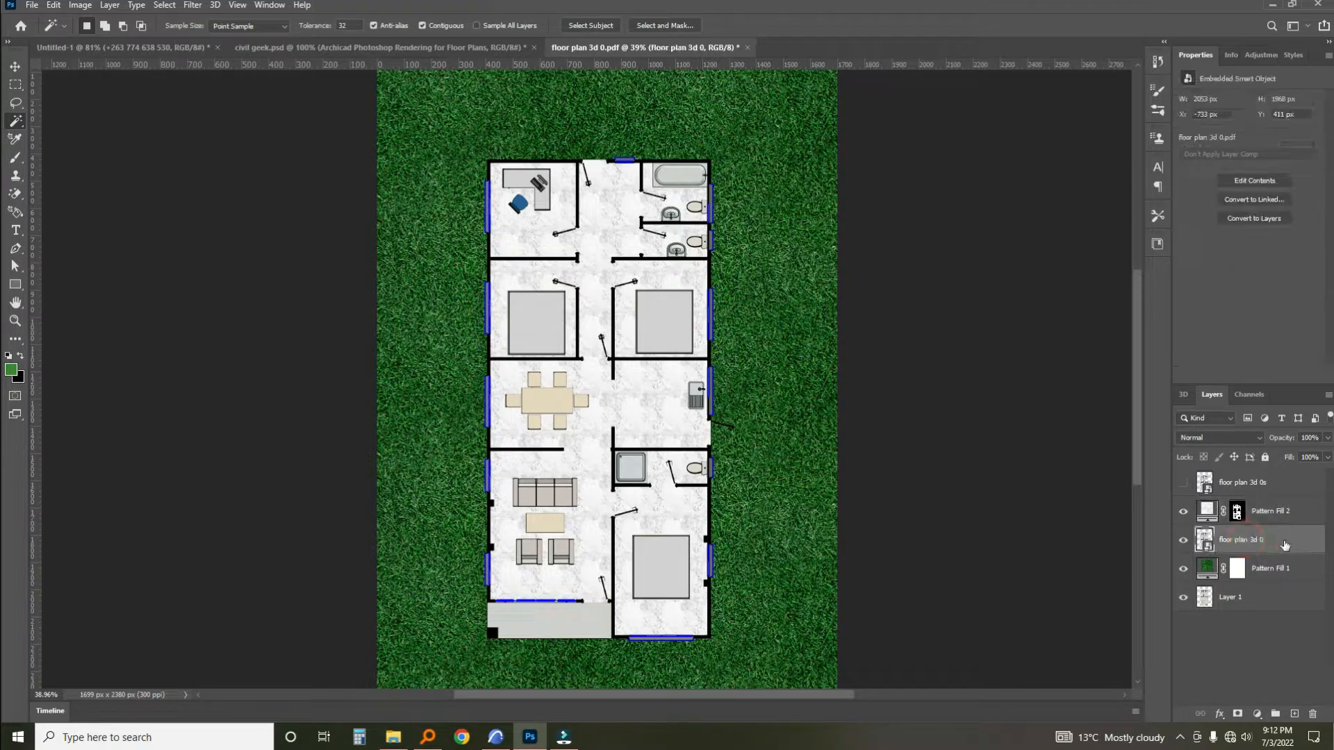
{"action": "left_click", "coordinate": [533, 624]}
{"action": "left_click", "coordinate": [1257, 715]}
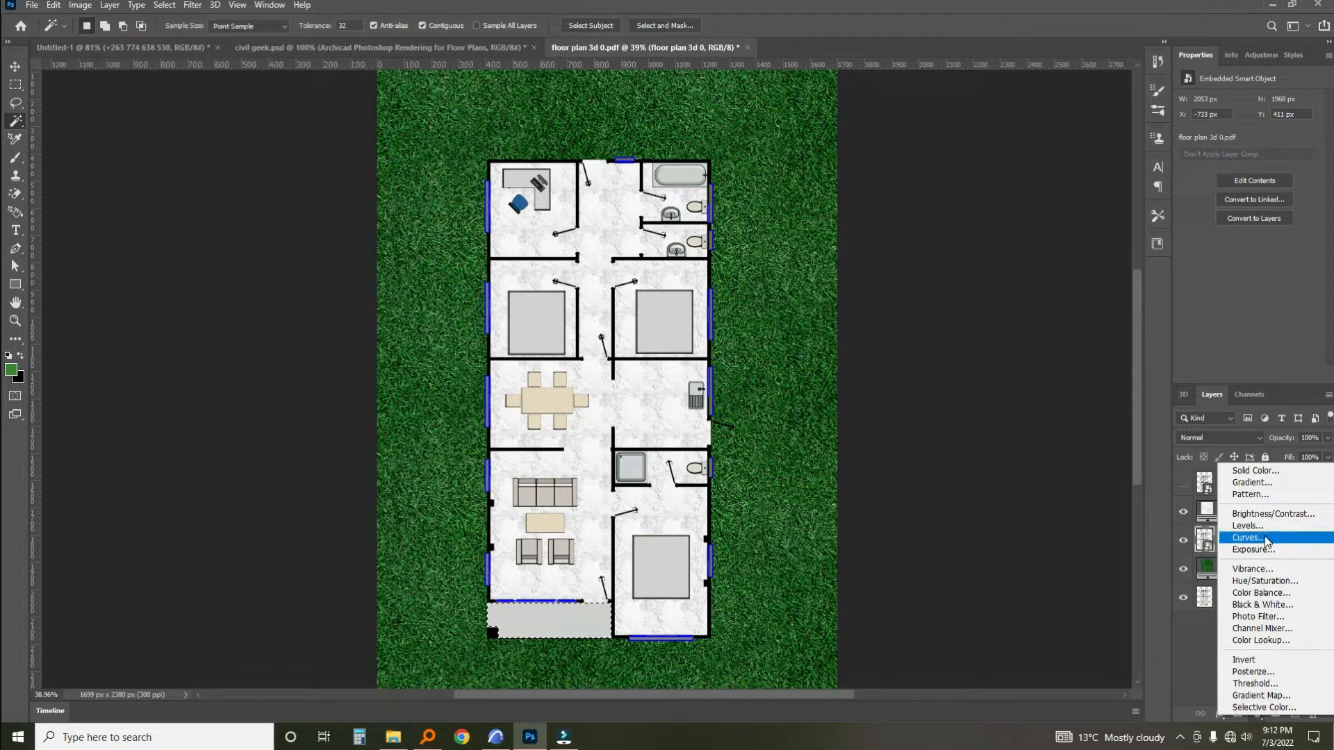
{"action": "left_click", "coordinate": [1255, 496]}
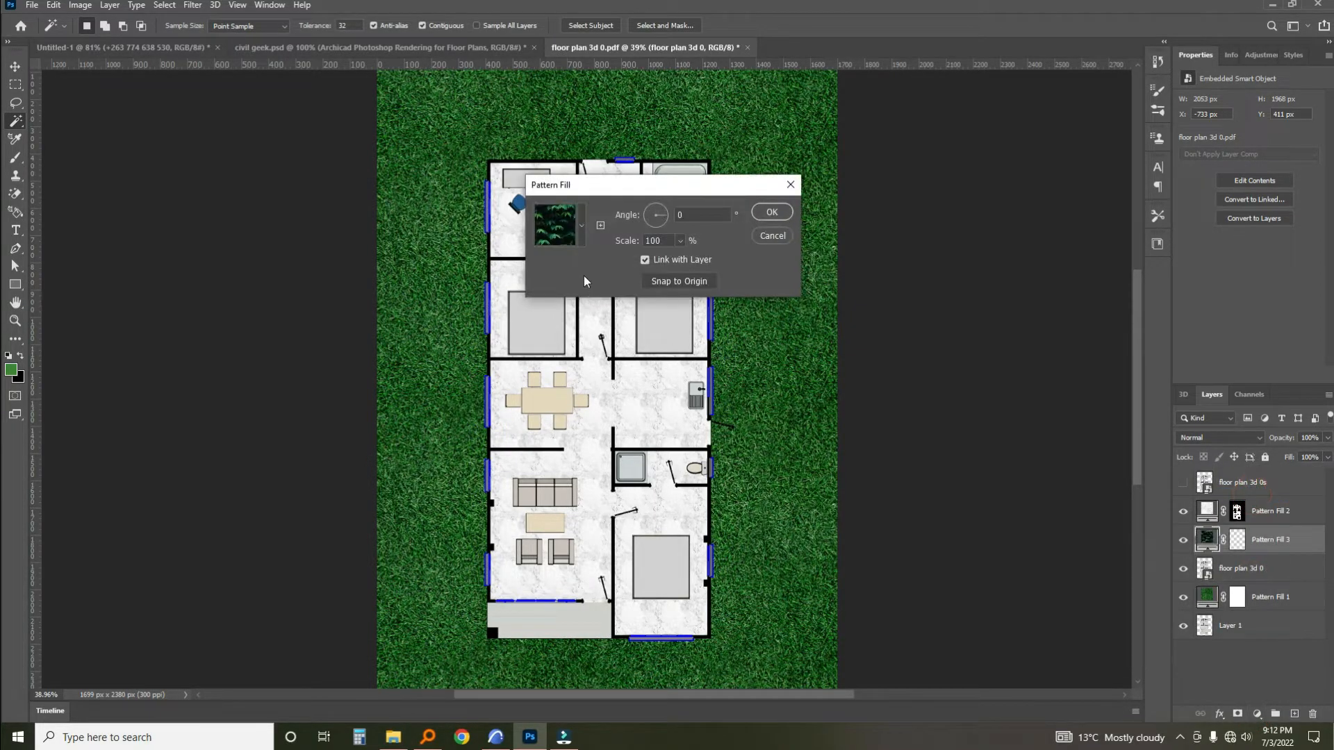
{"action": "left_click", "coordinate": [579, 223]}
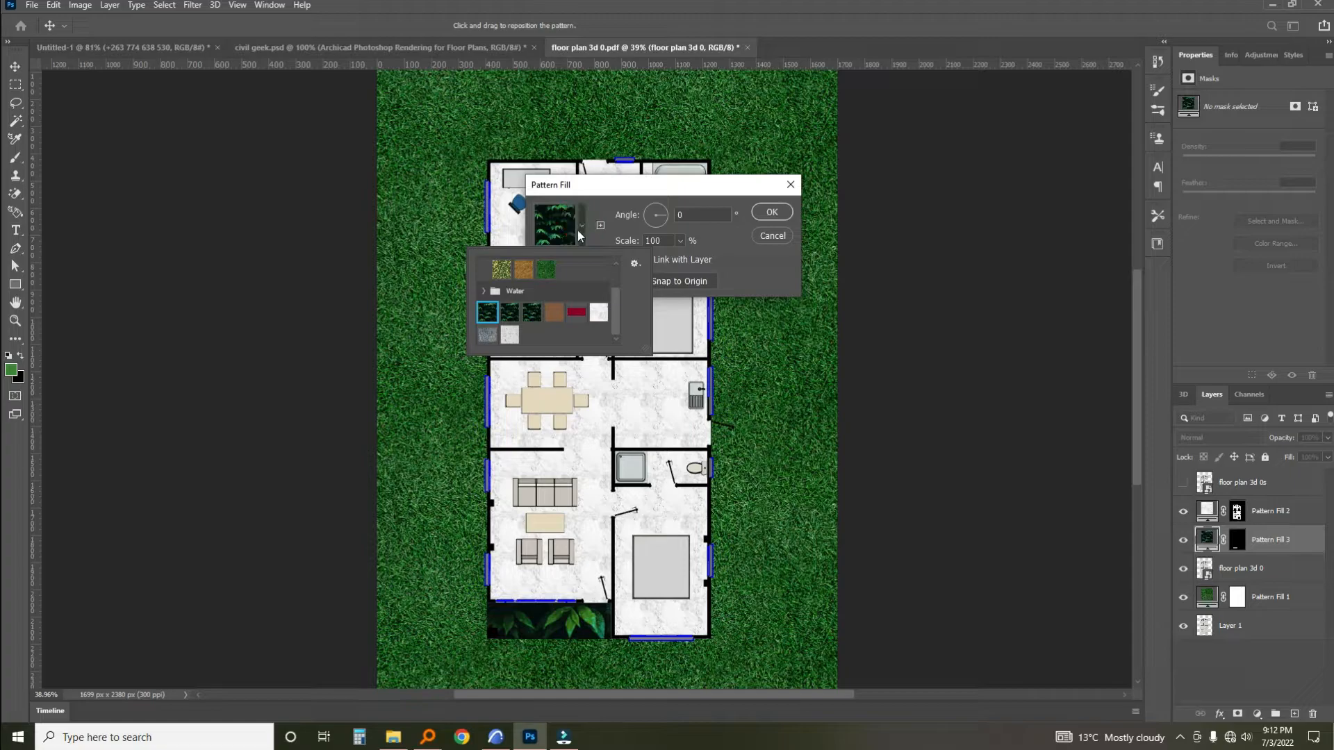
{"action": "left_click", "coordinate": [511, 335]}
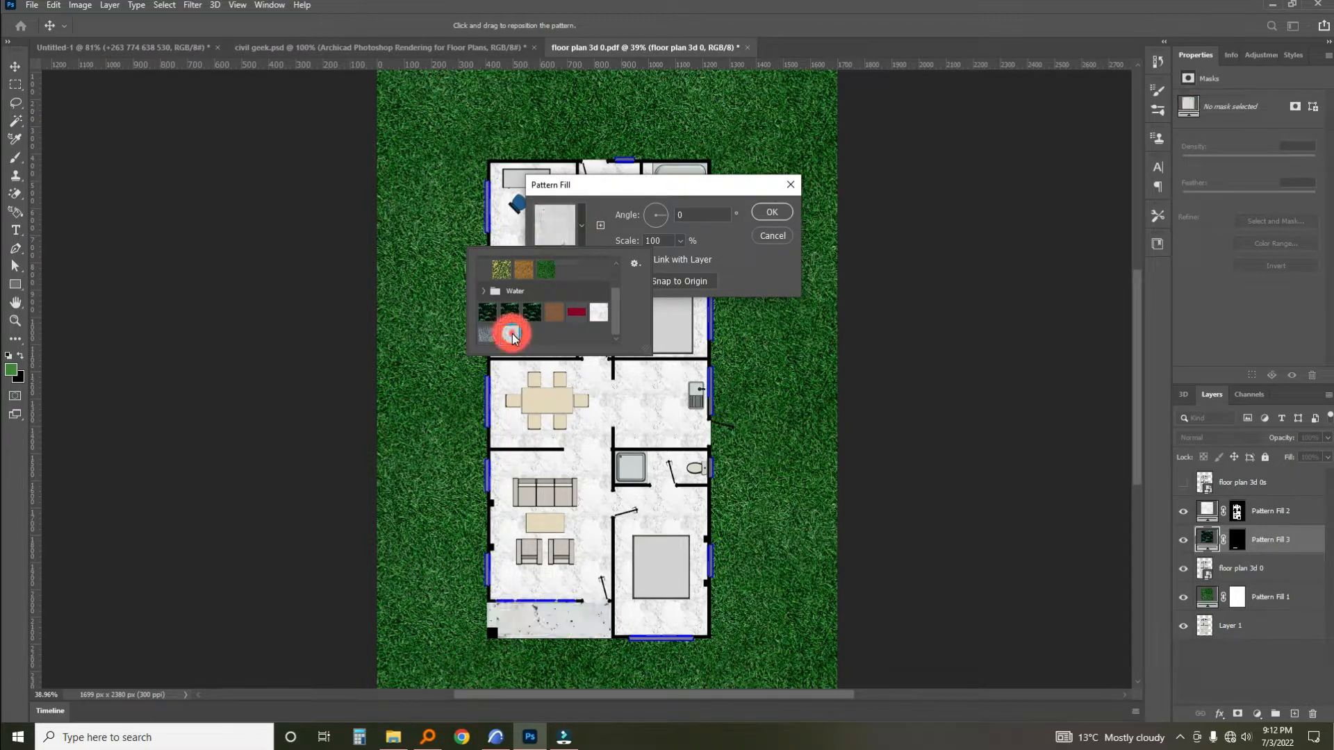
Set the veranda pattern's scale to 56% and apply the fill.
{"action": "left_click", "coordinate": [615, 225]}
{"action": "left_click", "coordinate": [650, 241]}
{"action": "left_click", "coordinate": [681, 241]}
{"action": "left_click_drag", "start_coordinate": [676, 254], "coordinate": [677, 258]}
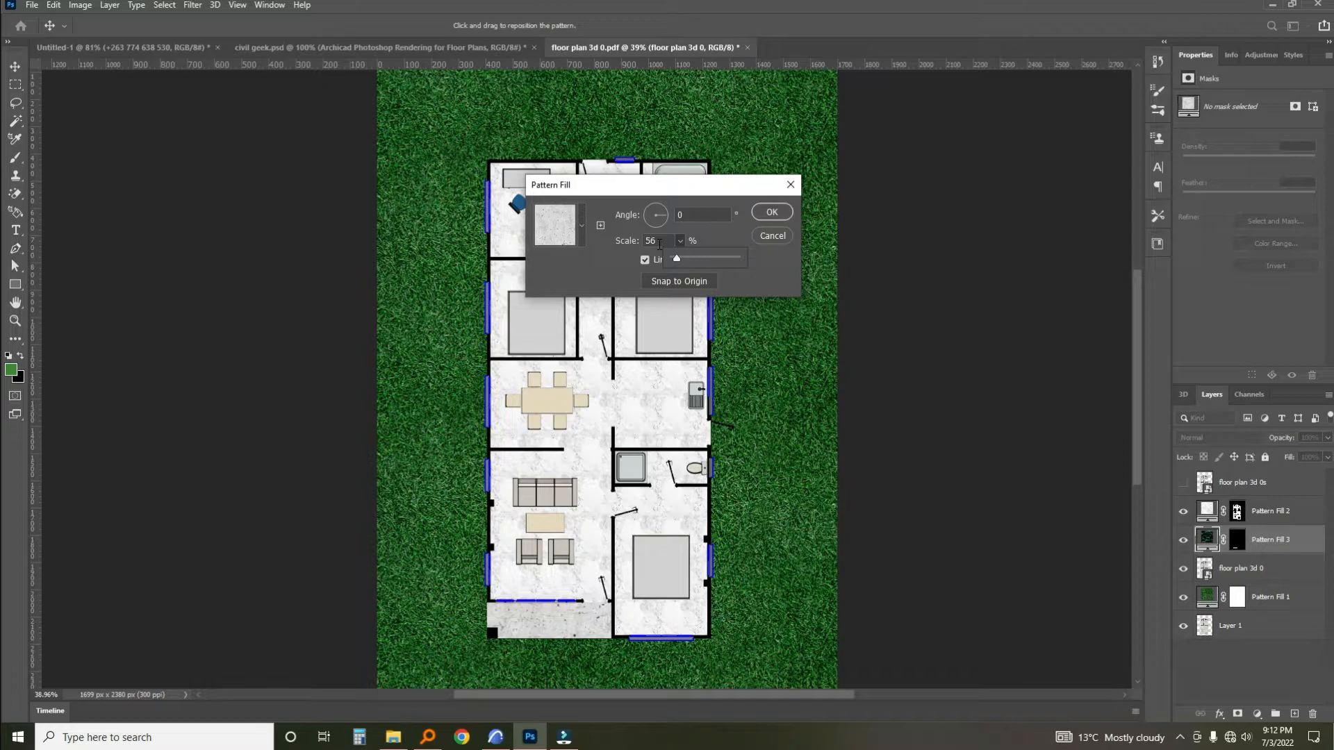
{"action": "left_click", "coordinate": [770, 213]}
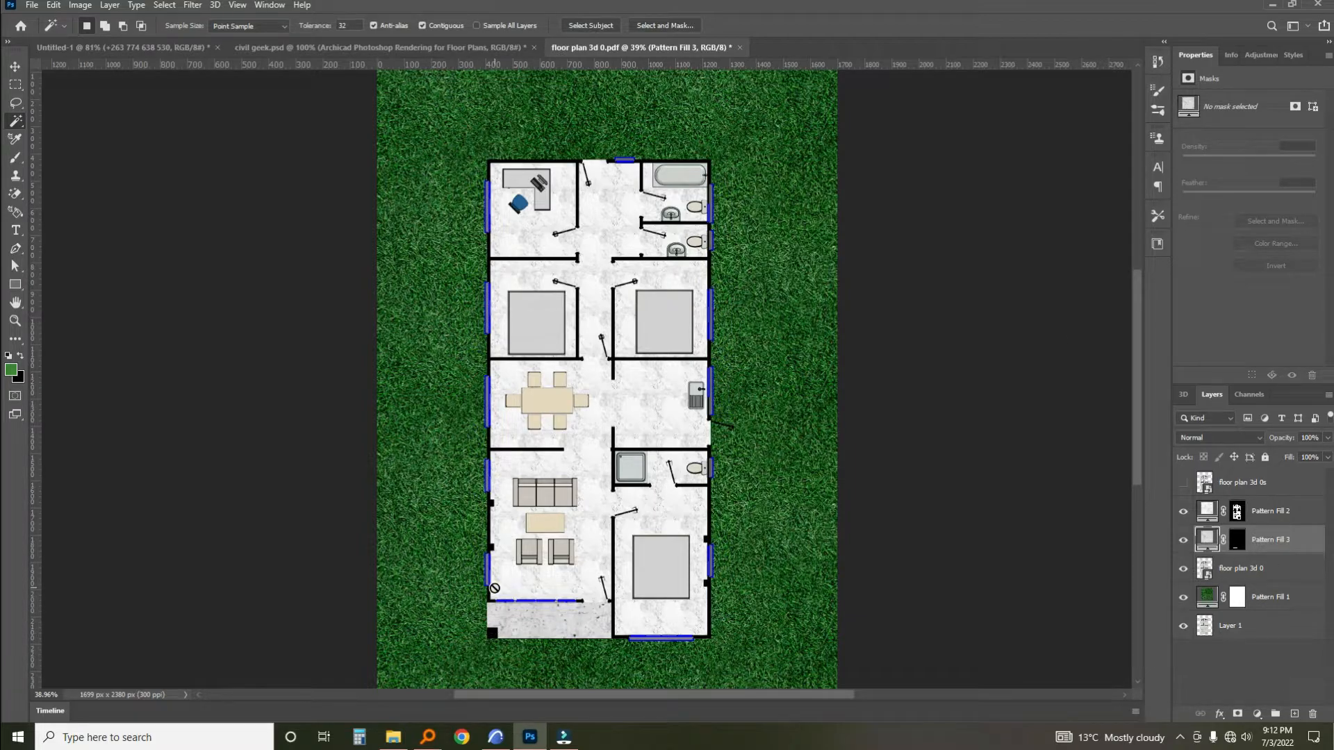
Select the seats and frames of the two living room armchairs on the floor plan 3d 0 layer with the Magic Wand.
{"action": "key", "text": "z"}
{"action": "left_click_drag", "start_coordinate": [529, 588], "coordinate": [567, 623]}
{"action": "left_click_drag", "start_coordinate": [536, 588], "coordinate": [571, 638]}
{"action": "key", "text": "w"}
{"action": "scroll", "coordinate": [506, 539], "scroll_direction": "down", "scroll_amount": 3}
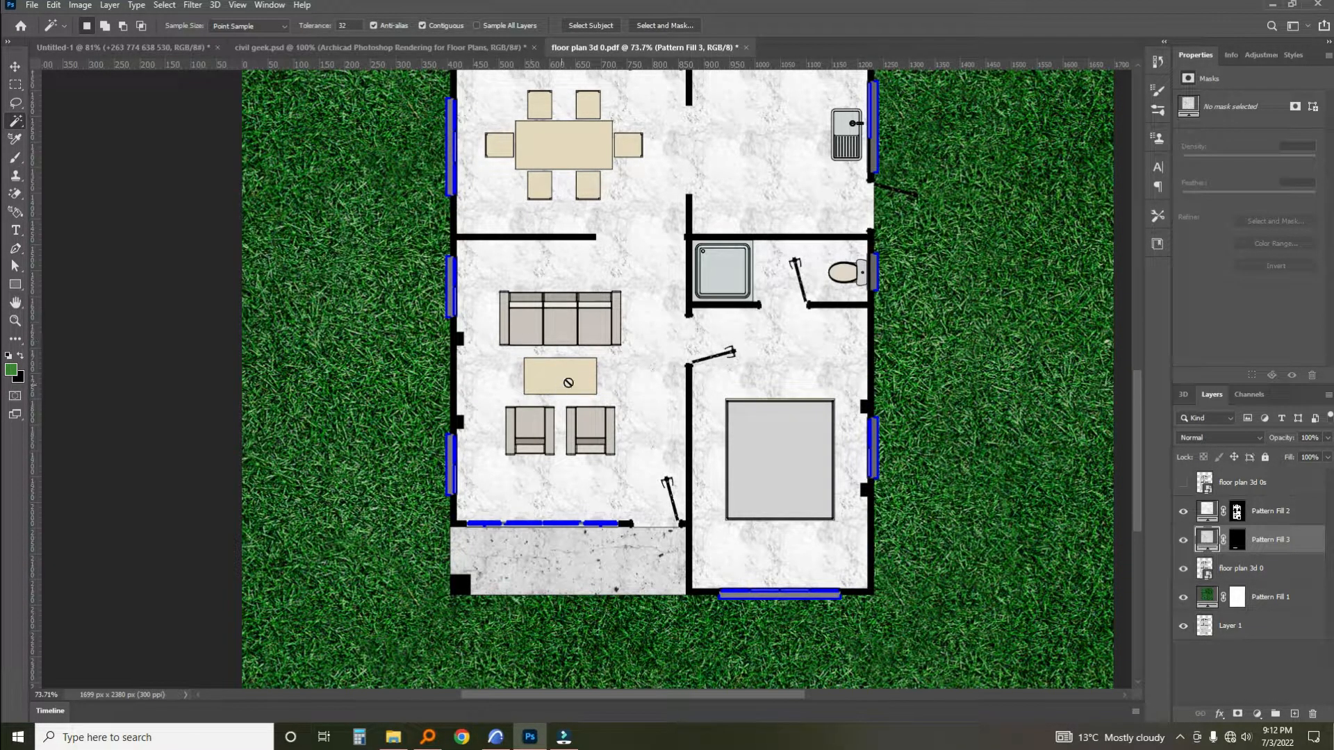
{"action": "left_click", "coordinate": [1244, 569]}
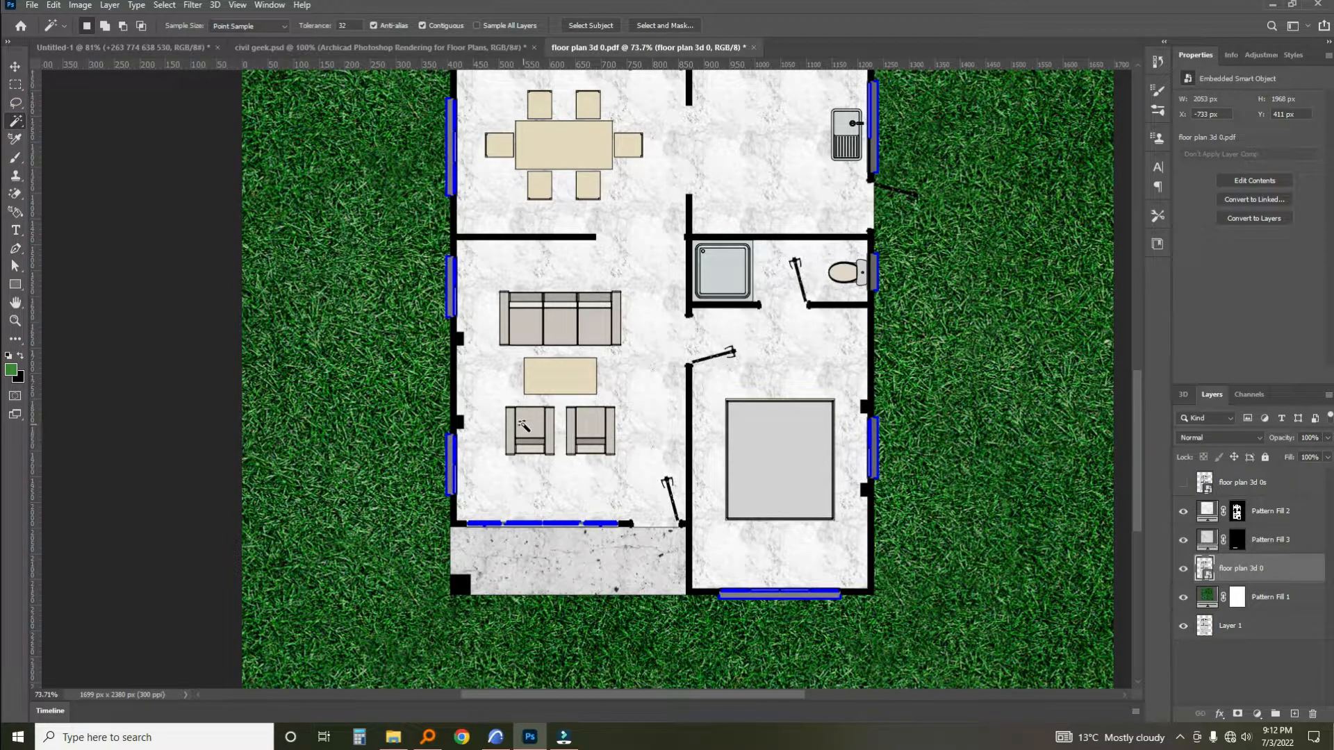
{"action": "left_click", "coordinate": [524, 423]}
{"action": "left_click", "coordinate": [510, 420], "text": "shift"}
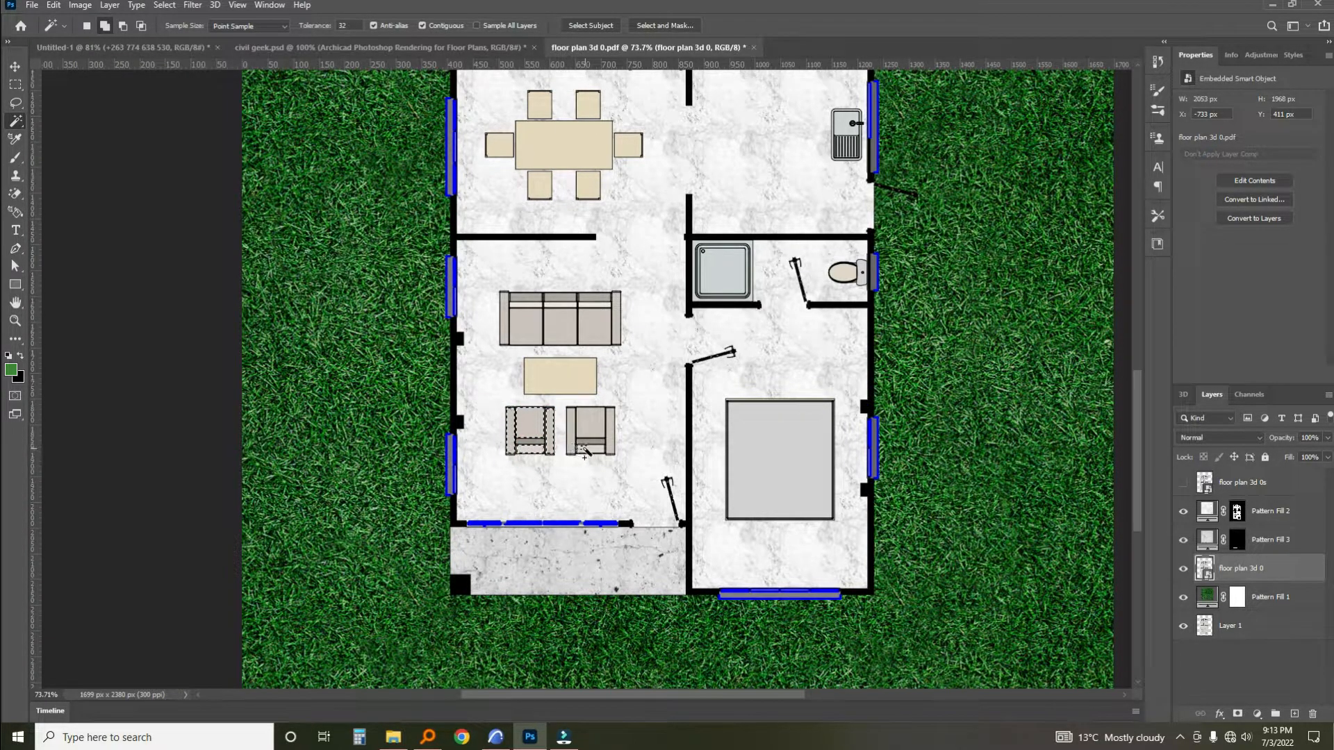
{"action": "left_click", "coordinate": [585, 456], "text": "shift"}
{"action": "left_click", "coordinate": [587, 422], "text": "shift"}
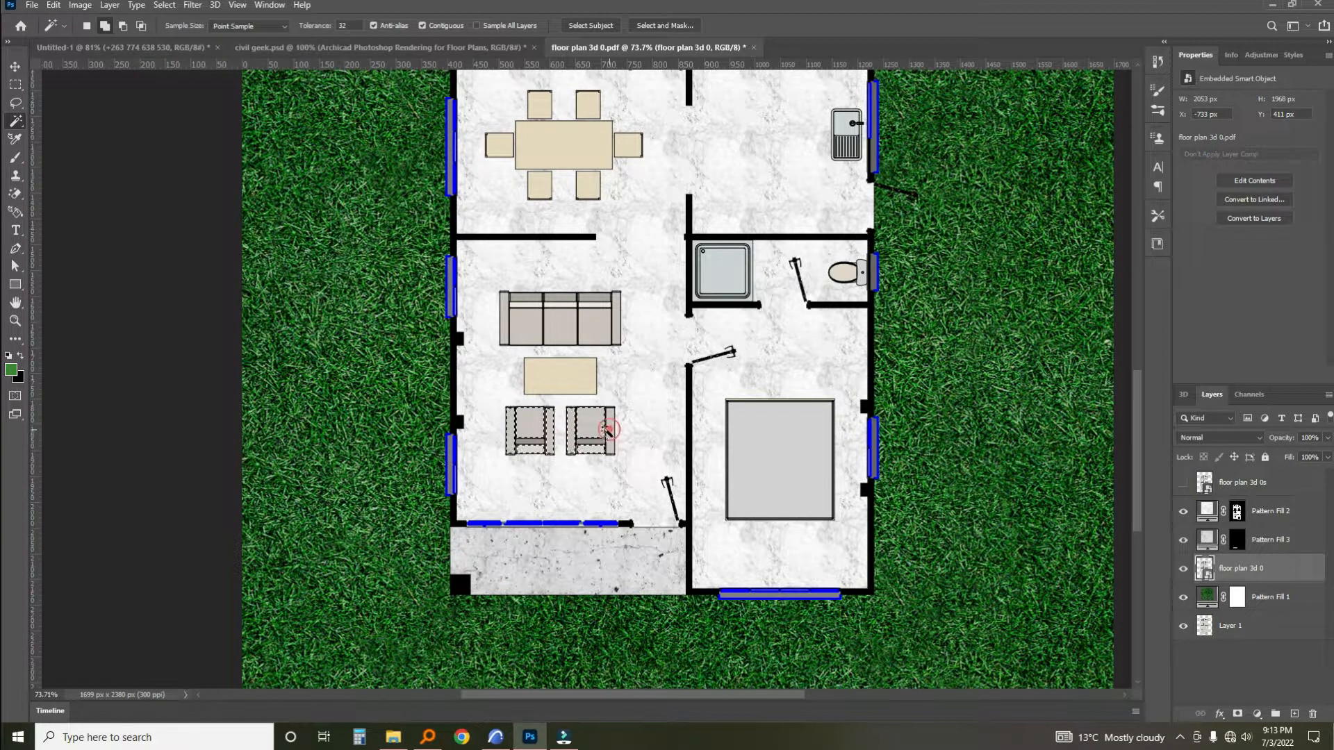
Add the sofa's seat cushions, armrests and grey back sections to the armchair selection.
{"action": "left_click", "coordinate": [525, 328], "text": "shift"}
{"action": "left_click", "coordinate": [556, 325], "text": "shift"}
{"action": "left_click", "coordinate": [598, 327], "text": "shift"}
{"action": "left_click", "coordinate": [618, 324], "text": "shift"}
{"action": "left_click", "coordinate": [592, 298], "text": "shift"}
{"action": "left_click", "coordinate": [559, 298], "text": "shift"}
{"action": "left_click", "coordinate": [529, 298], "text": "shift"}
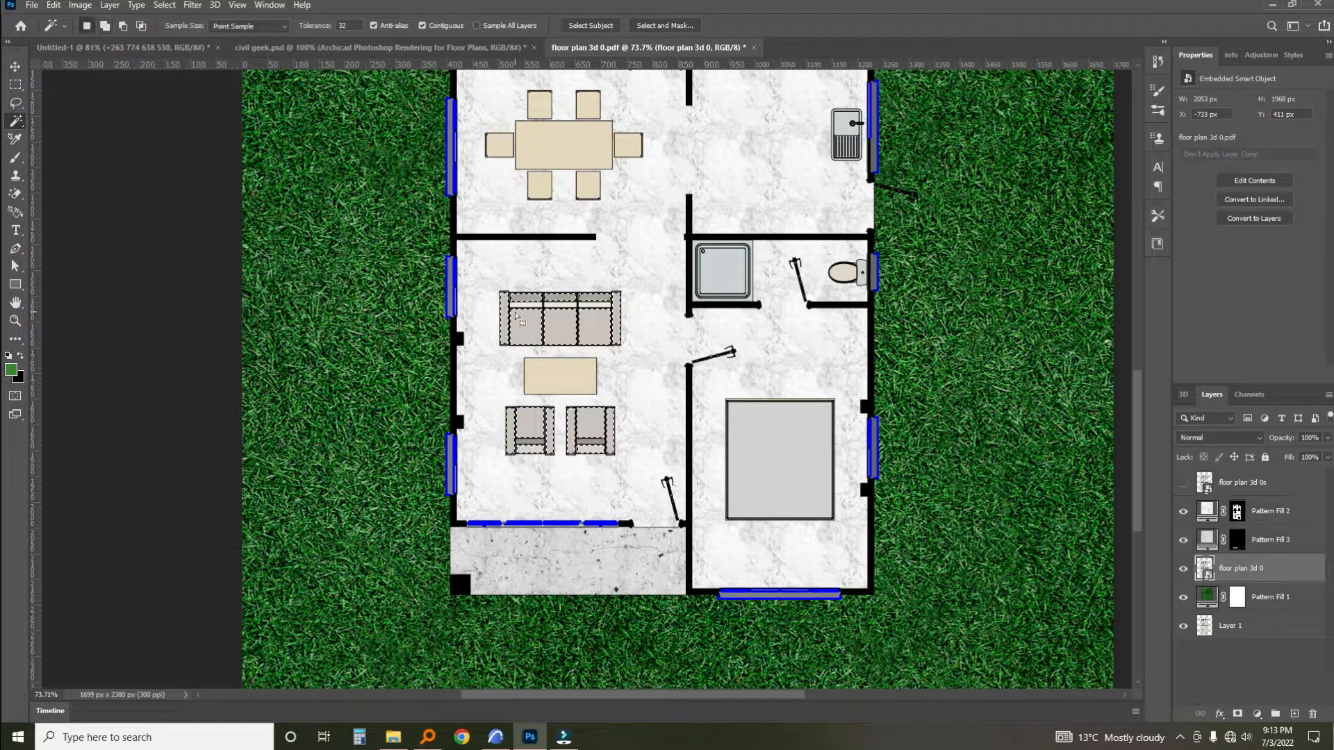
Add the sofa's three light back strips and the remaining backrest strips of both armchairs to the selection.
{"action": "scroll", "coordinate": [516, 317], "scroll_direction": "up", "scroll_amount": 1}
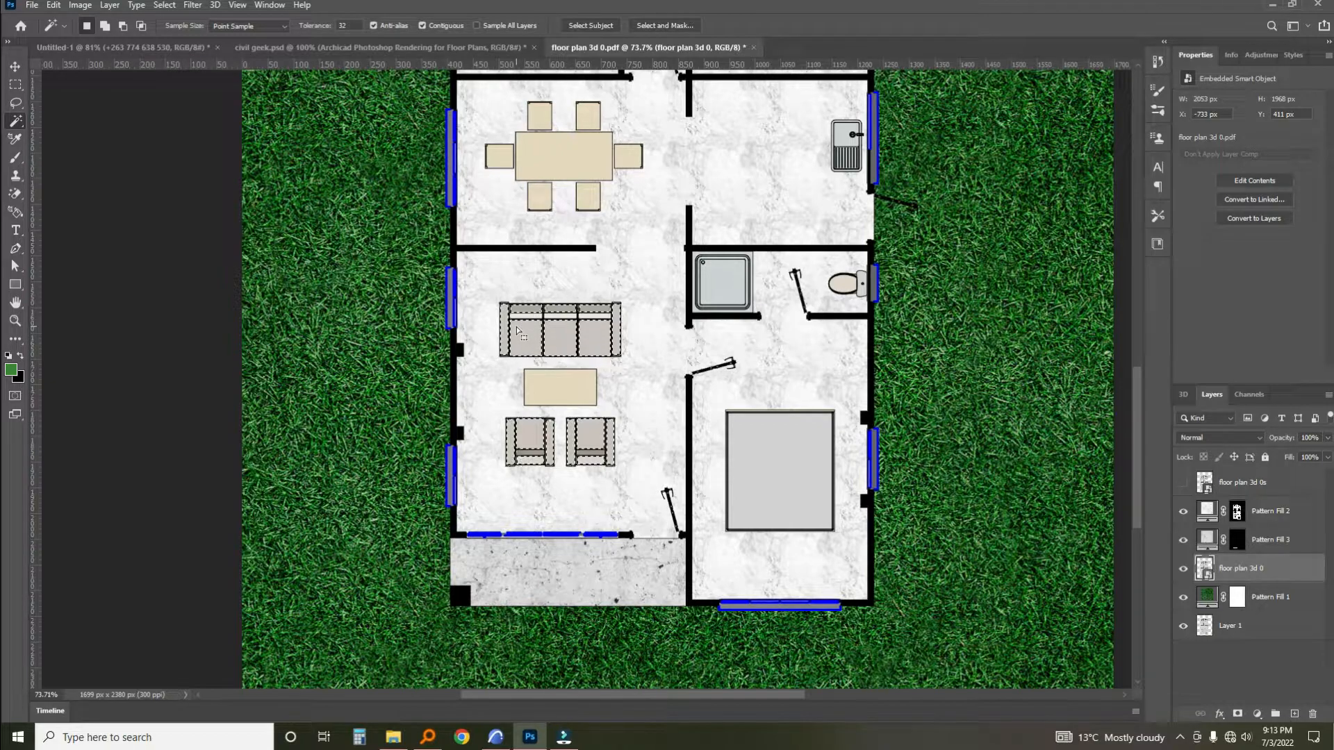
{"action": "key", "text": "z"}
{"action": "left_click_drag", "start_coordinate": [535, 337], "coordinate": [582, 383]}
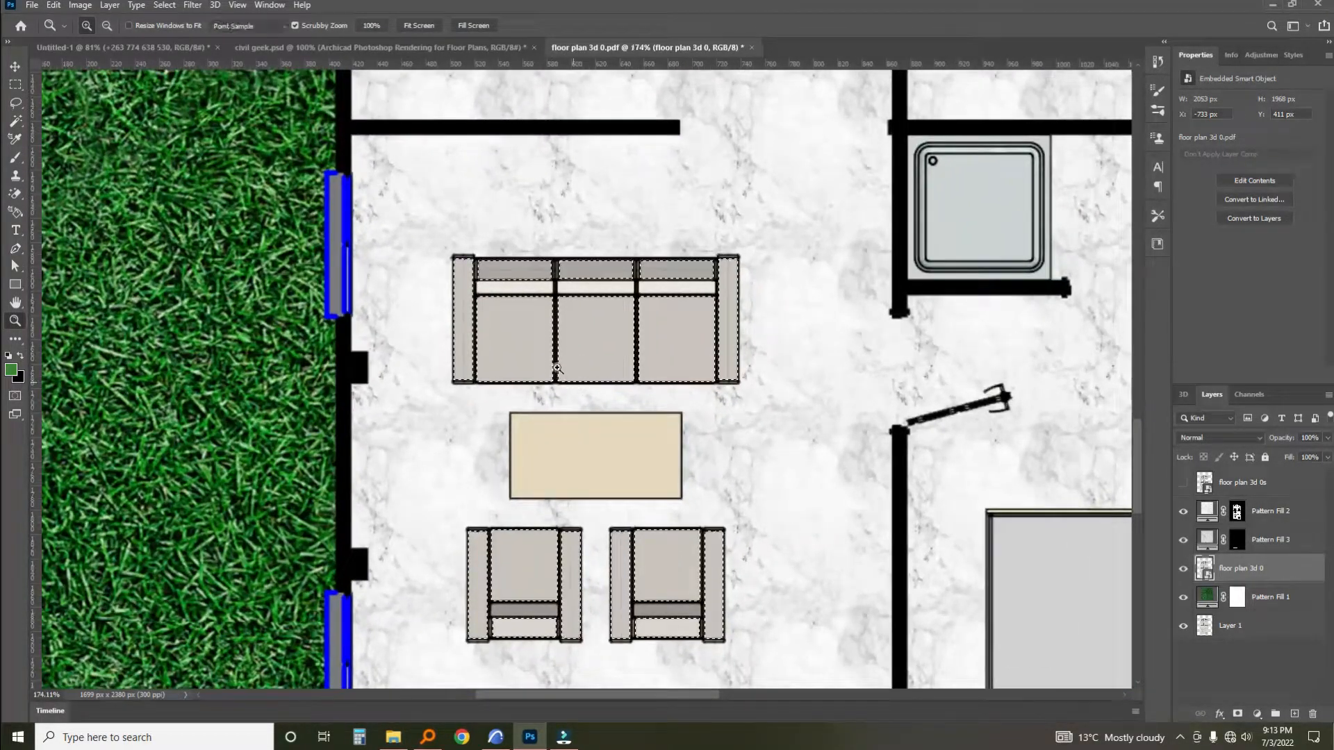
{"action": "key", "text": "w"}
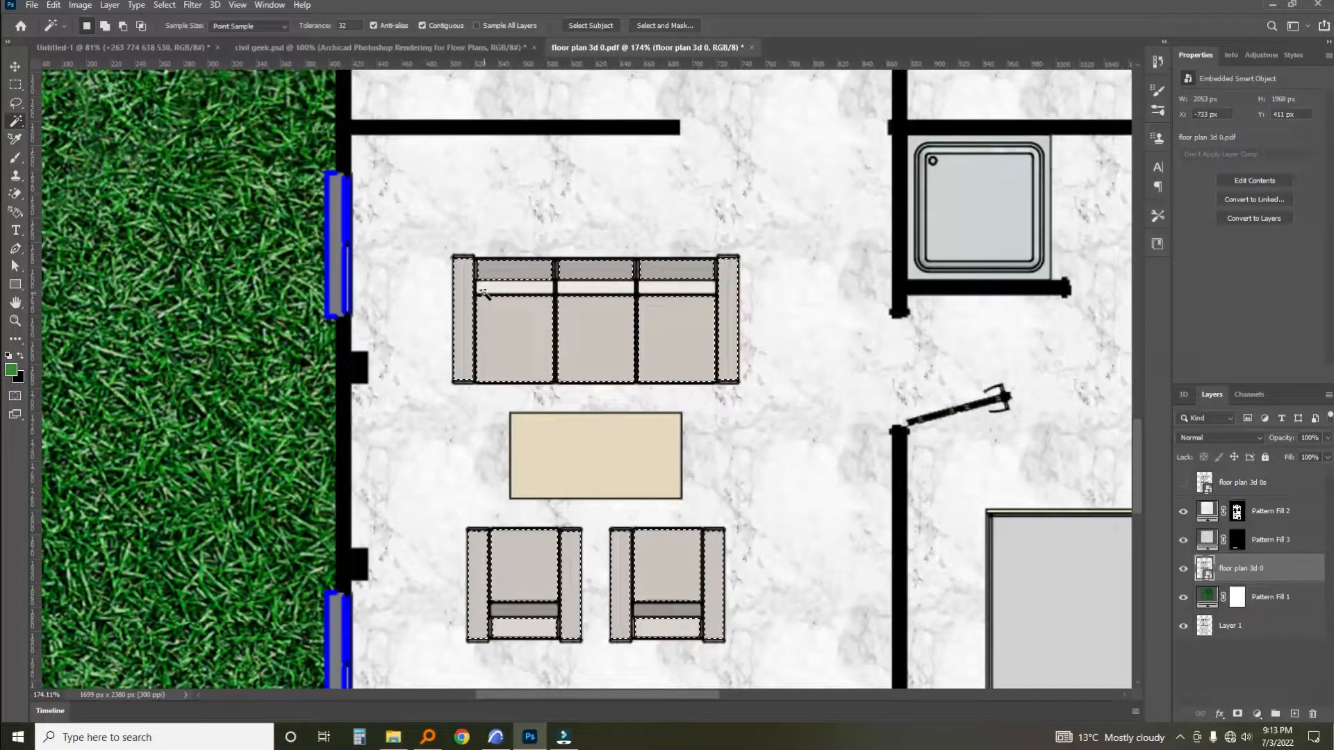
{"action": "key", "text": "shift"}
{"action": "left_click", "coordinate": [513, 288], "text": "shift"}
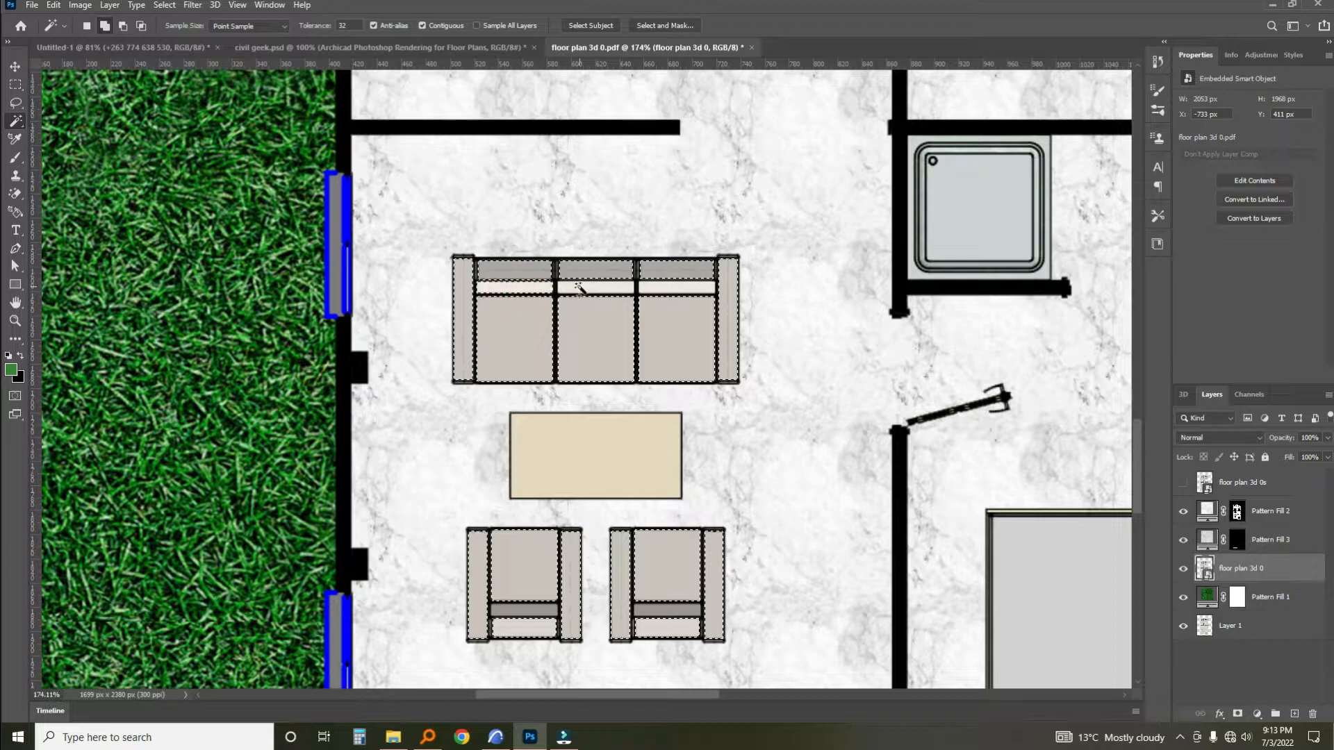
{"action": "left_click", "coordinate": [586, 287], "text": "shift"}
{"action": "left_click", "coordinate": [665, 288], "text": "shift"}
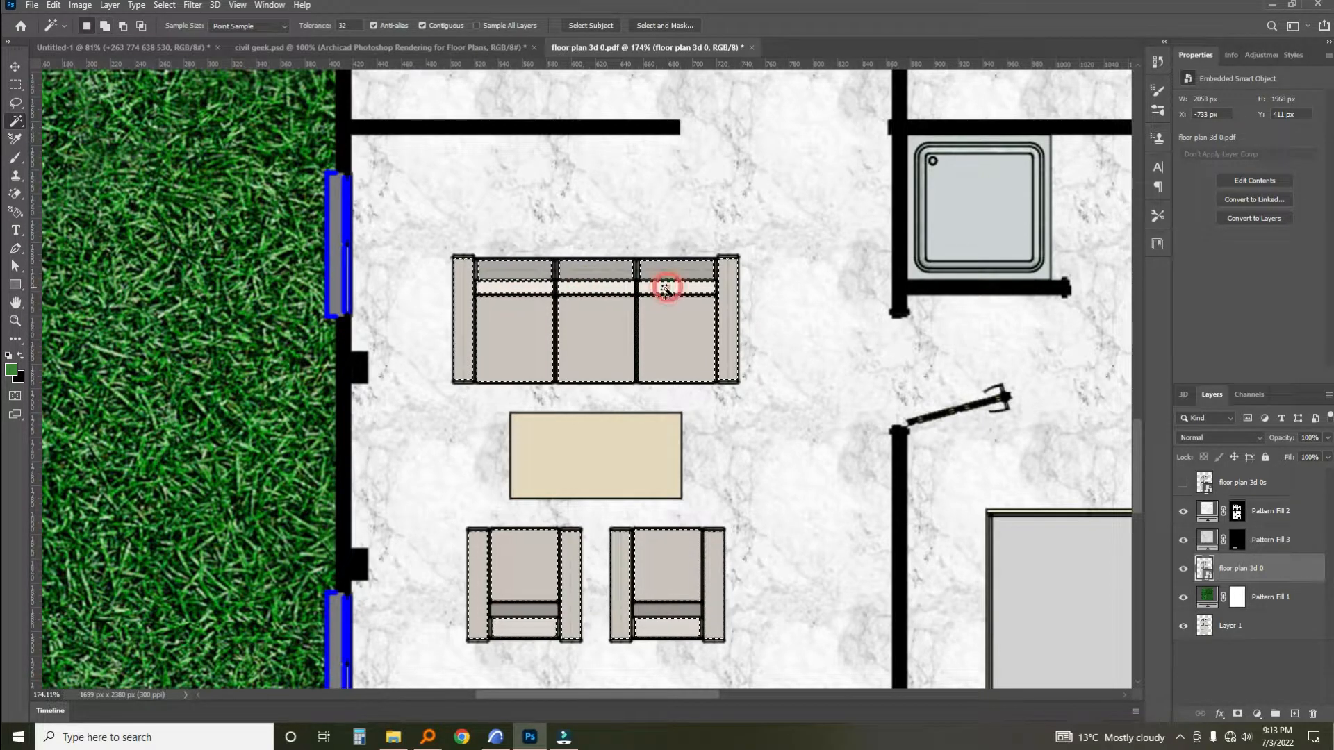
{"action": "scroll", "coordinate": [560, 323], "scroll_direction": "down", "scroll_amount": 3}
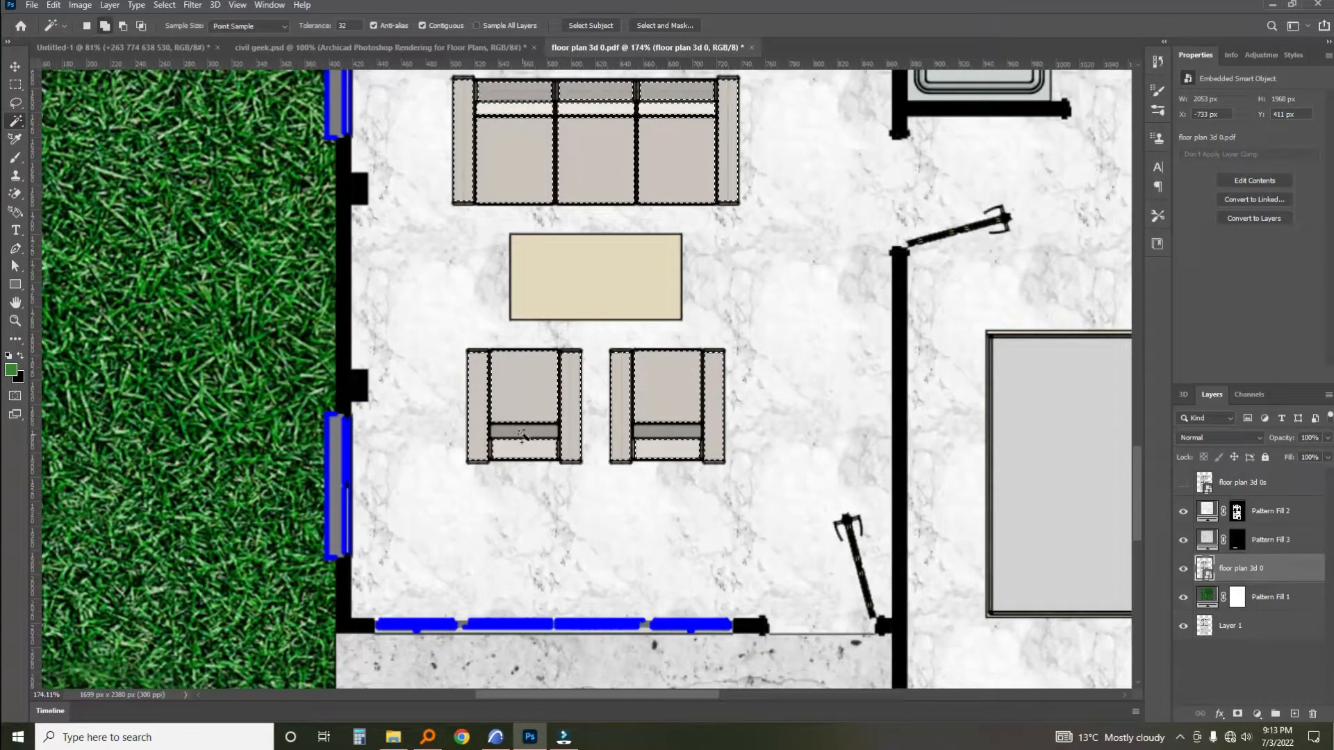
{"action": "left_click", "coordinate": [521, 432], "text": "shift"}
{"action": "left_click", "coordinate": [662, 431], "text": "shift"}
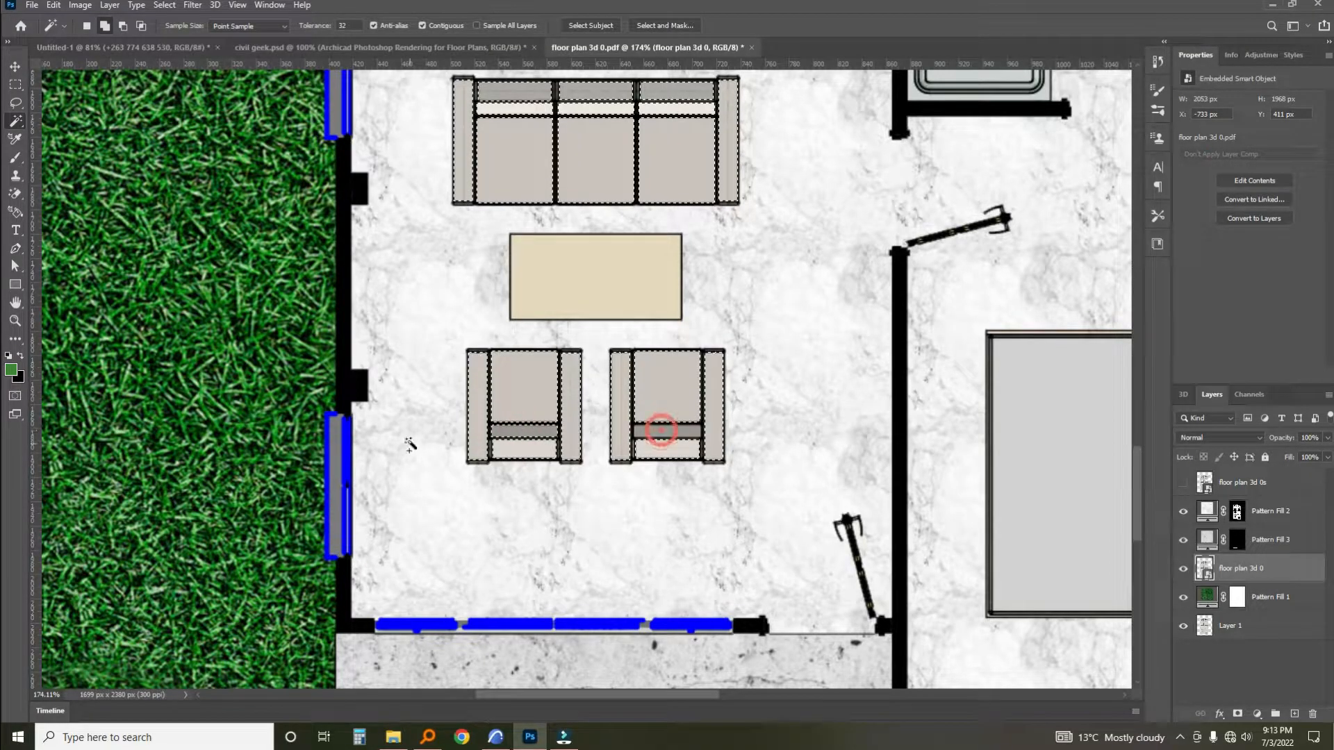
Add a pattern fill layer to the selected sofa and armchairs and choose the dark red upholstery pattern.
{"action": "scroll", "coordinate": [459, 353], "scroll_direction": "up", "scroll_amount": 1}
{"action": "scroll", "coordinate": [458, 352], "scroll_direction": "up", "scroll_amount": 3}
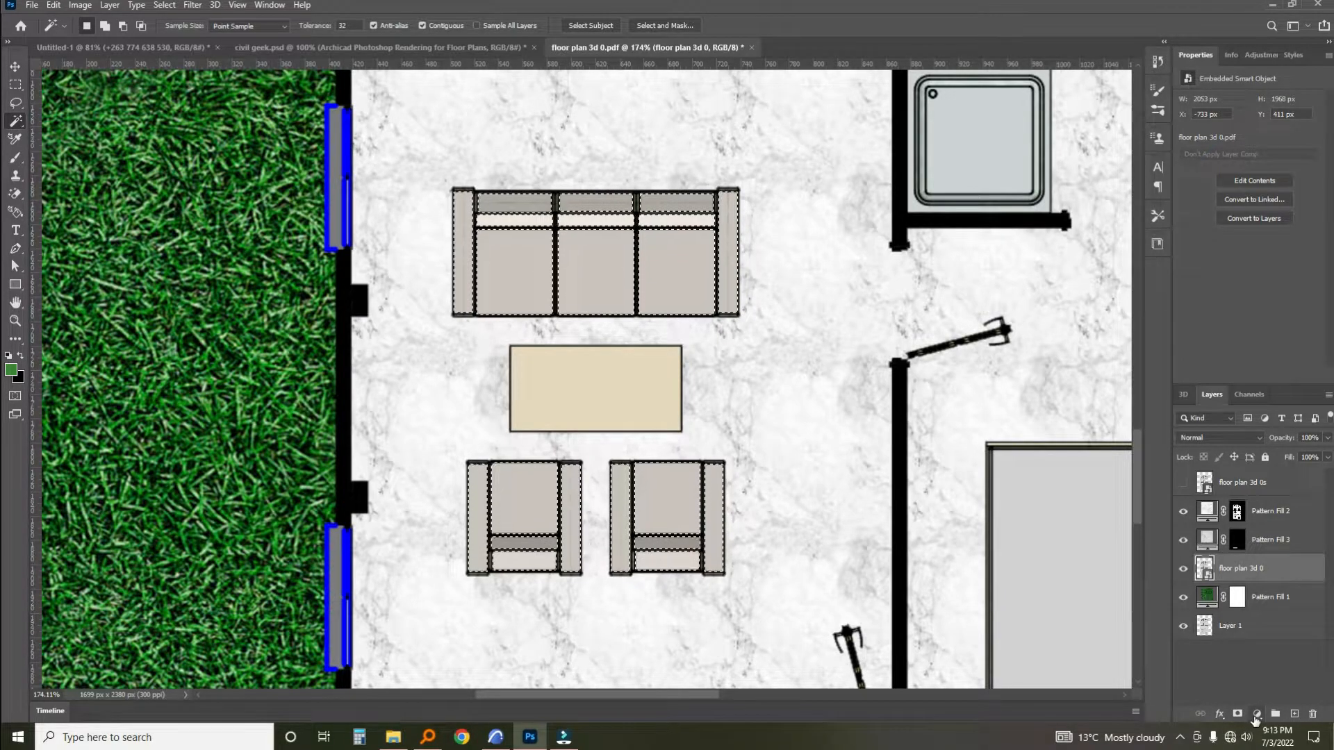
{"action": "left_click", "coordinate": [1256, 714]}
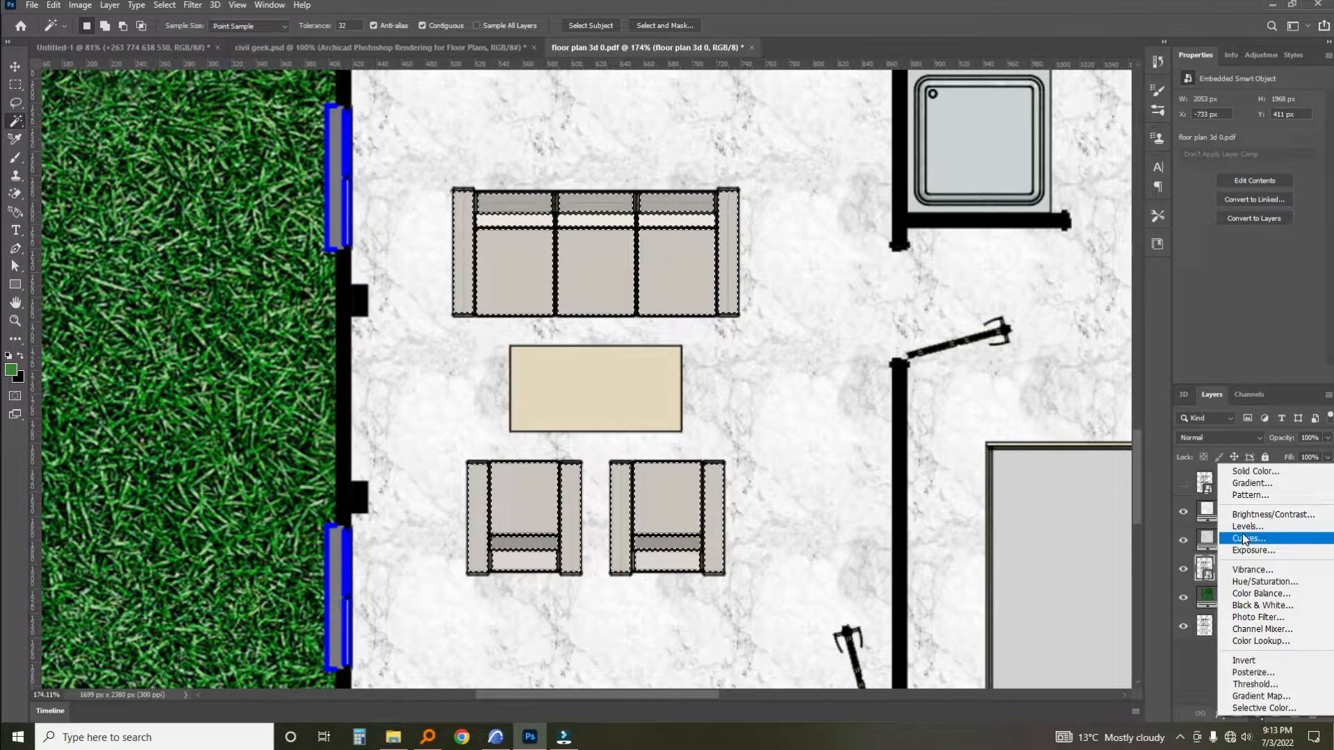
{"action": "left_click", "coordinate": [1239, 496]}
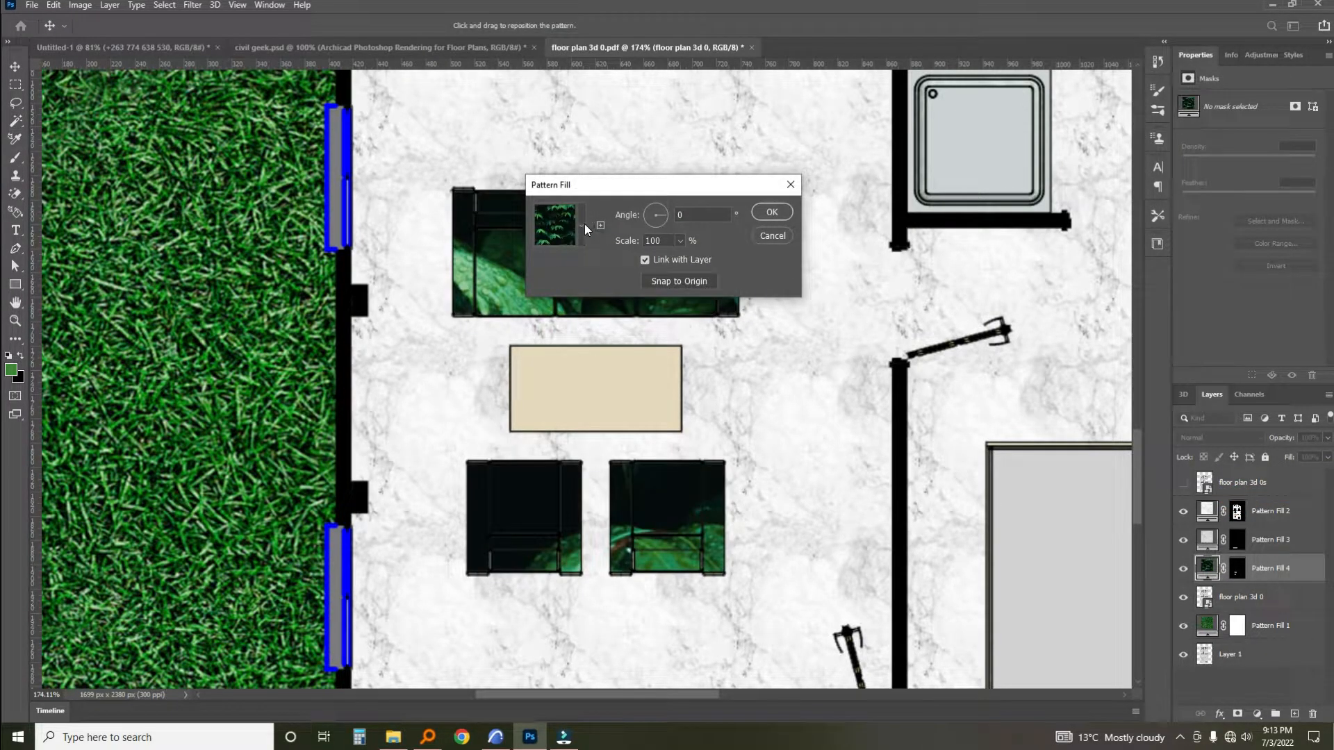
{"action": "left_click", "coordinate": [583, 225]}
{"action": "left_click", "coordinate": [577, 308]}
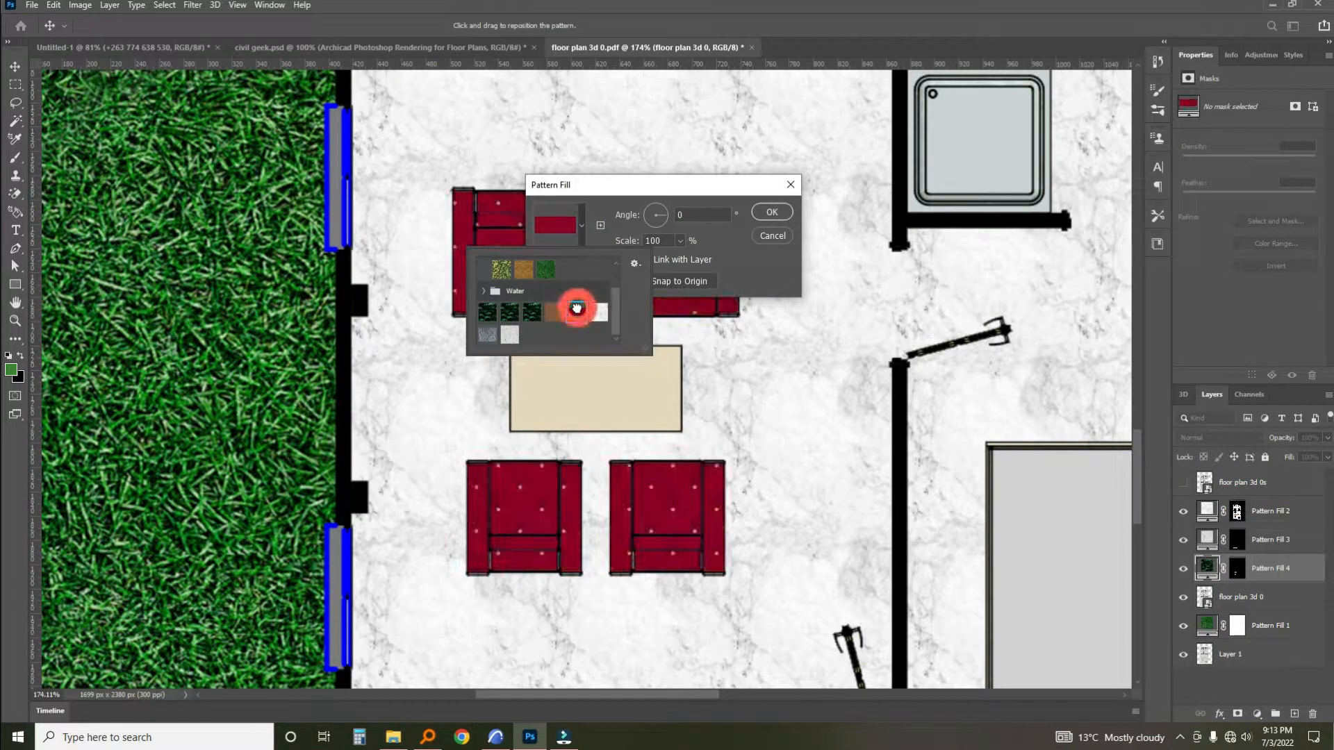
Set the red upholstery pattern's scale to 34% and apply the fill.
{"action": "left_click", "coordinate": [721, 246]}
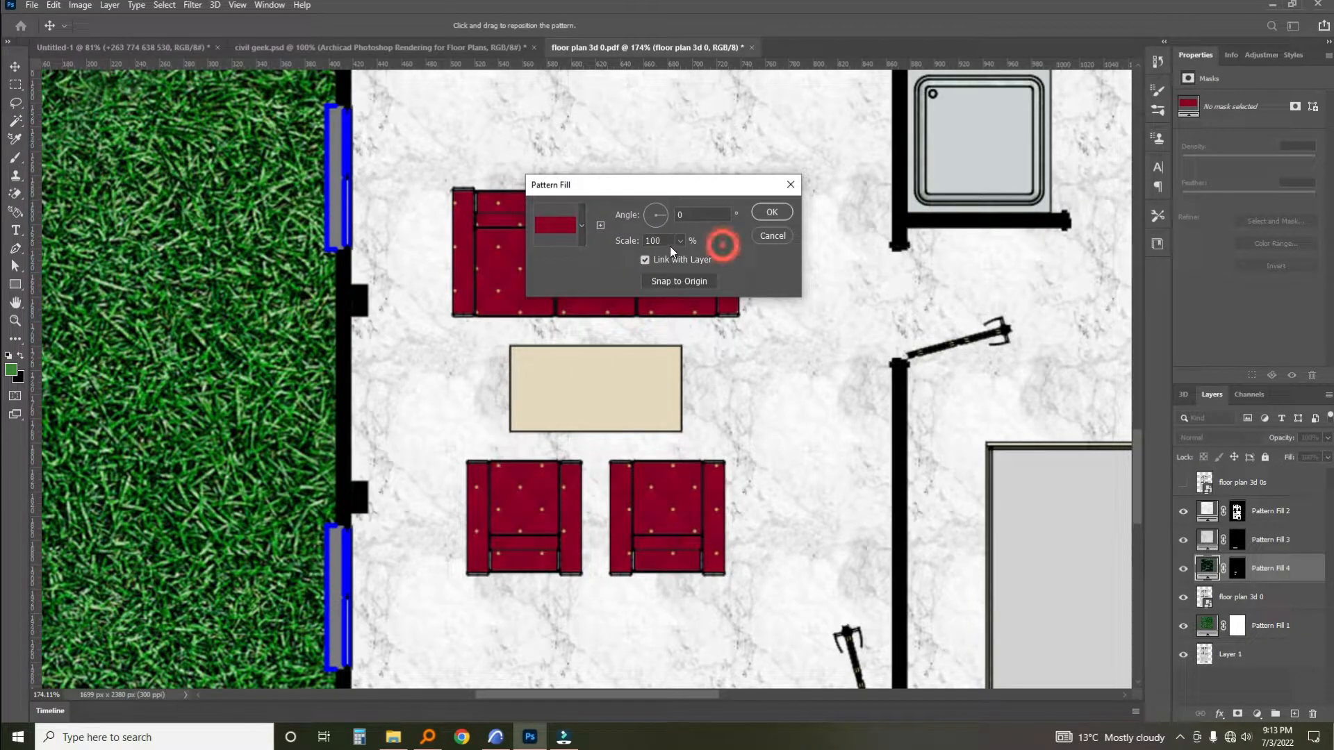
{"action": "left_click_drag", "start_coordinate": [680, 259], "coordinate": [675, 263]}
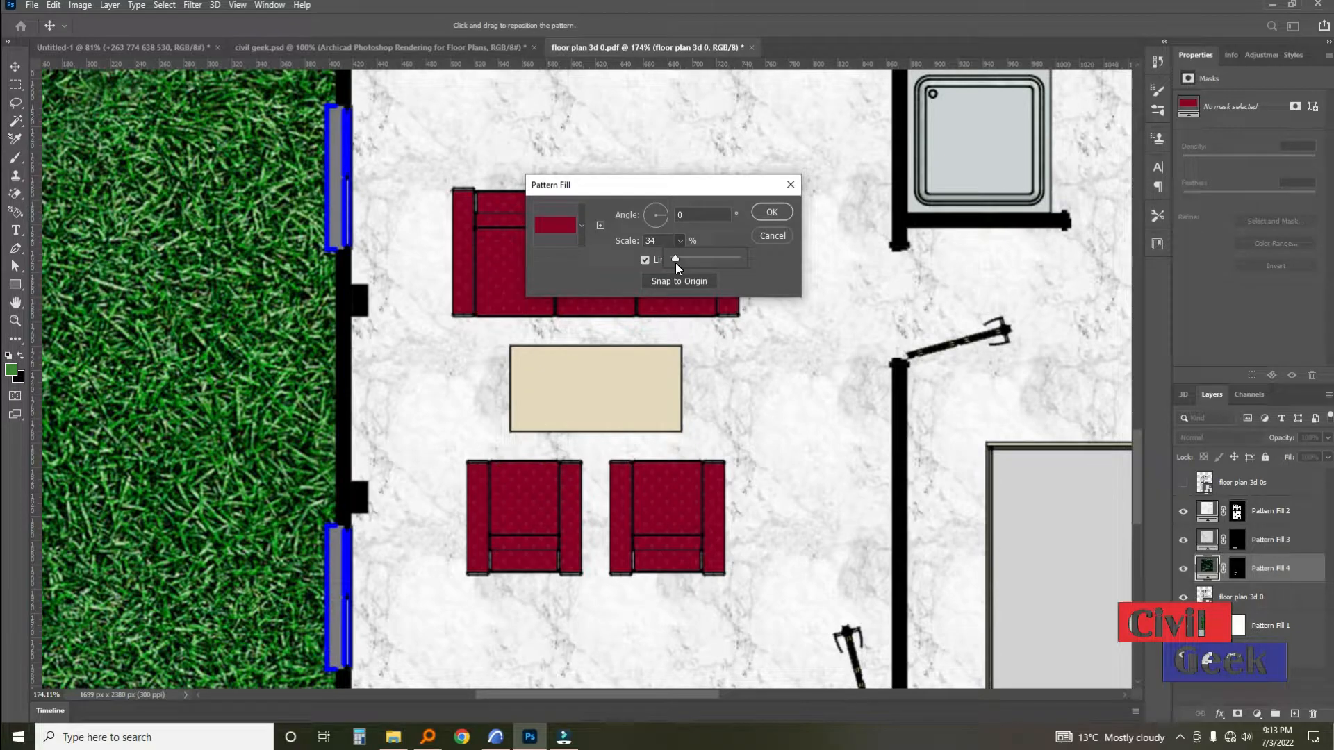
{"action": "left_click", "coordinate": [770, 213]}
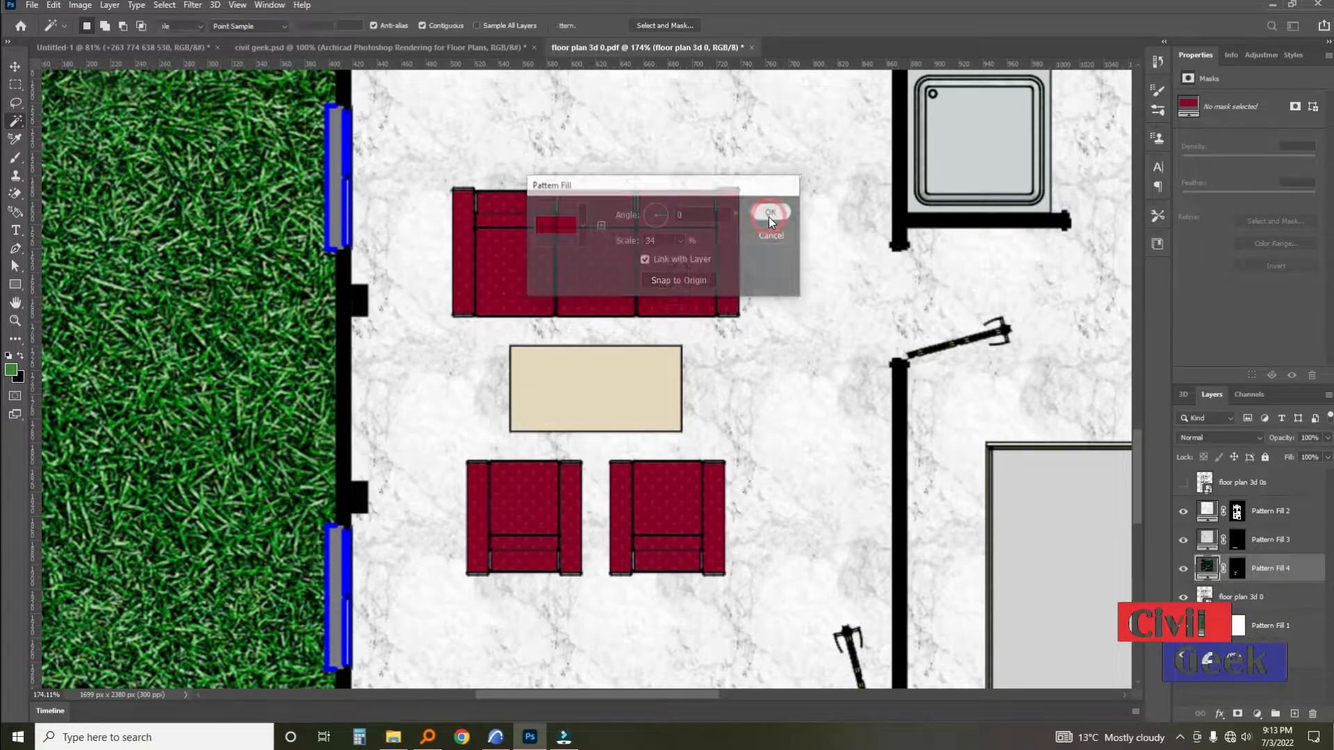
Select the coffee table, the dining table and its six chairs together on the floor plan 3d 0 layer with the Magic Wand.
{"action": "key", "text": "w"}
{"action": "scroll", "coordinate": [599, 344], "scroll_direction": "down", "scroll_amount": 2}
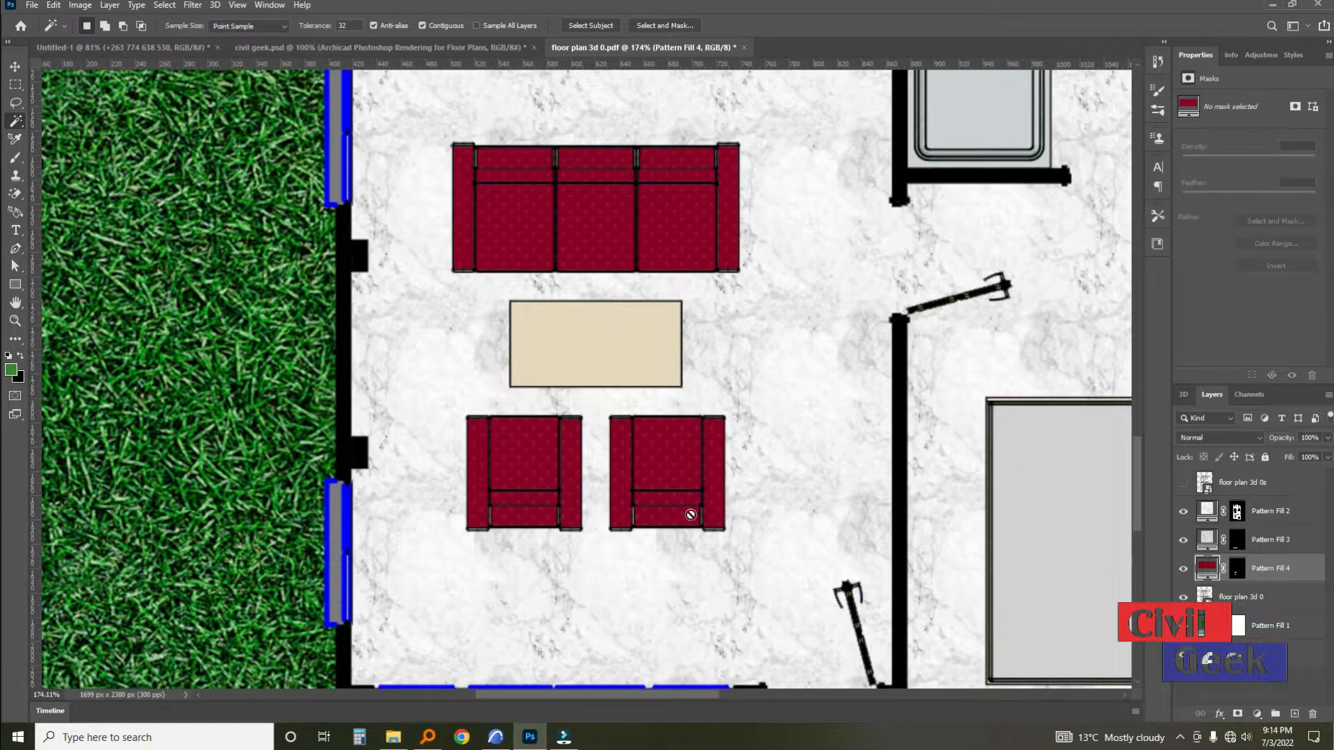
{"action": "left_click", "coordinate": [1243, 599]}
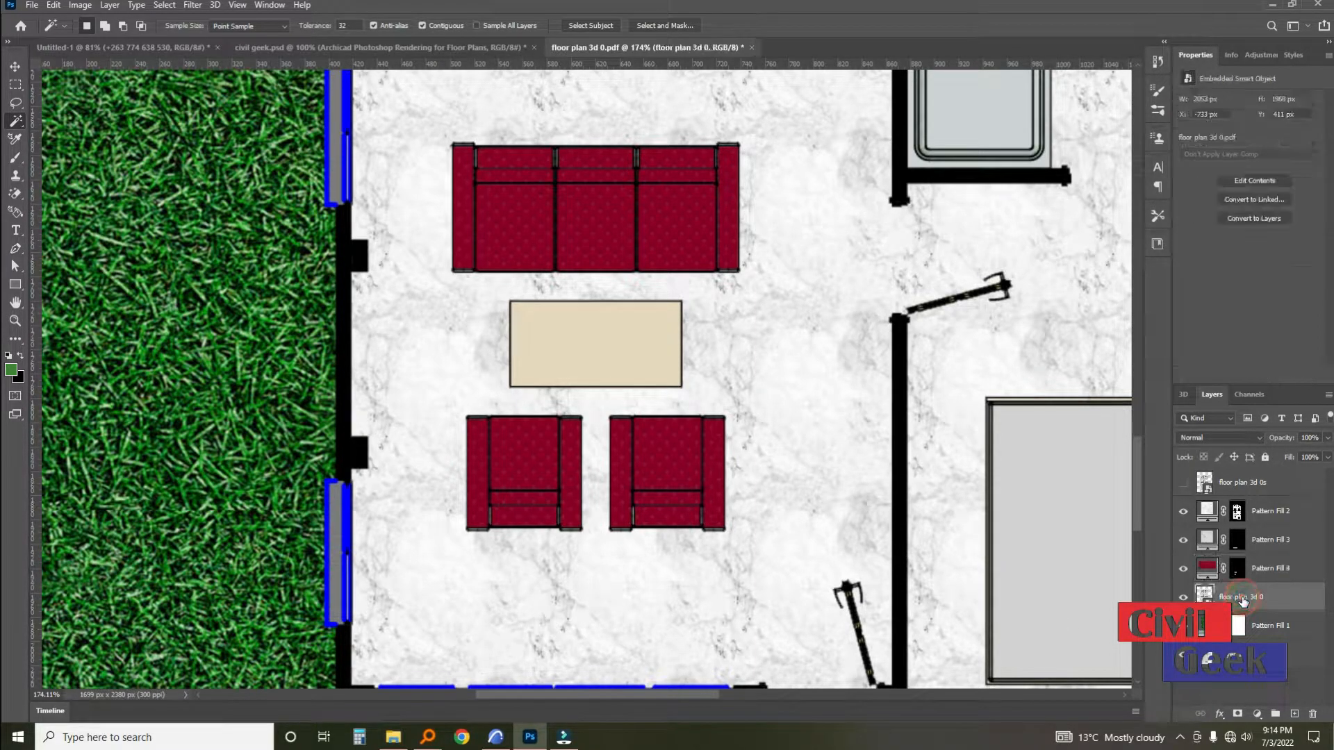
{"action": "left_click", "coordinate": [594, 348]}
{"action": "scroll", "coordinate": [546, 361], "scroll_direction": "up", "scroll_amount": 5}
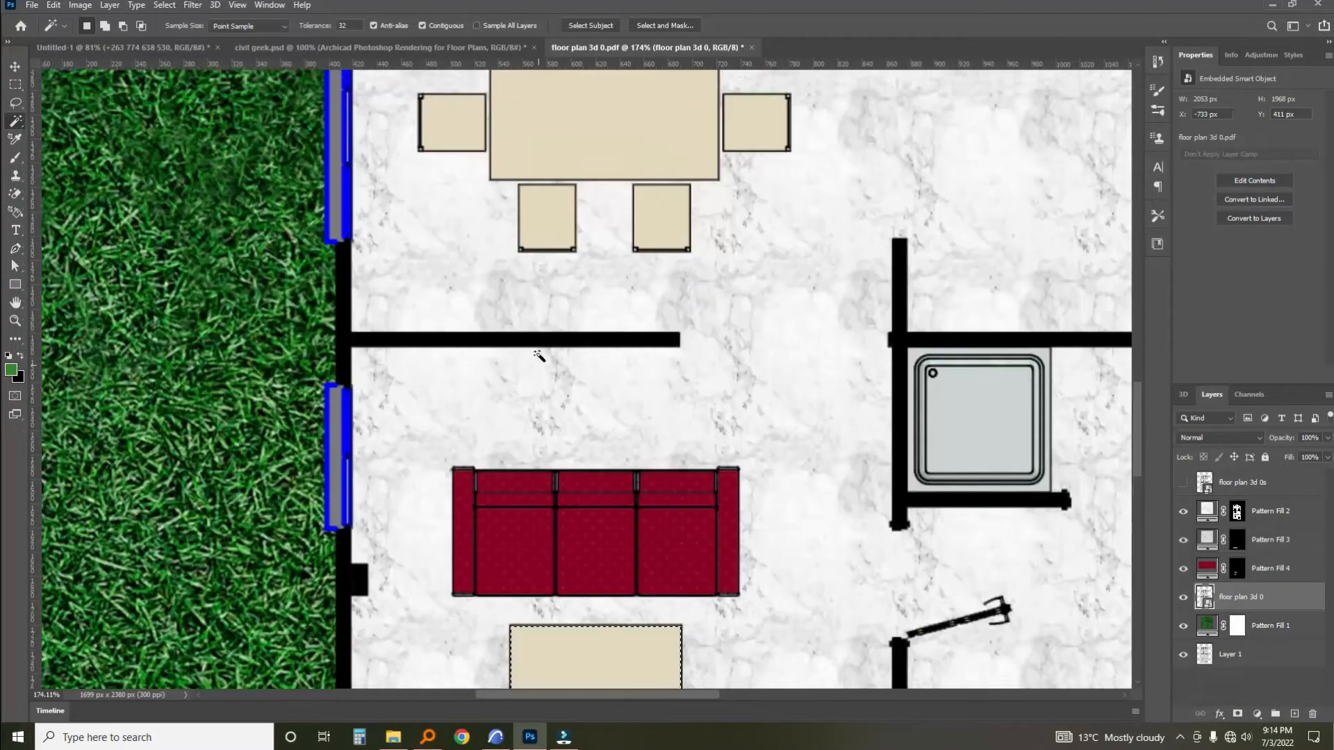
{"action": "scroll", "coordinate": [541, 354], "scroll_direction": "up", "scroll_amount": 3}
{"action": "left_click", "coordinate": [658, 343]}
{"action": "left_click", "coordinate": [445, 246]}
{"action": "left_click", "coordinate": [546, 139]}
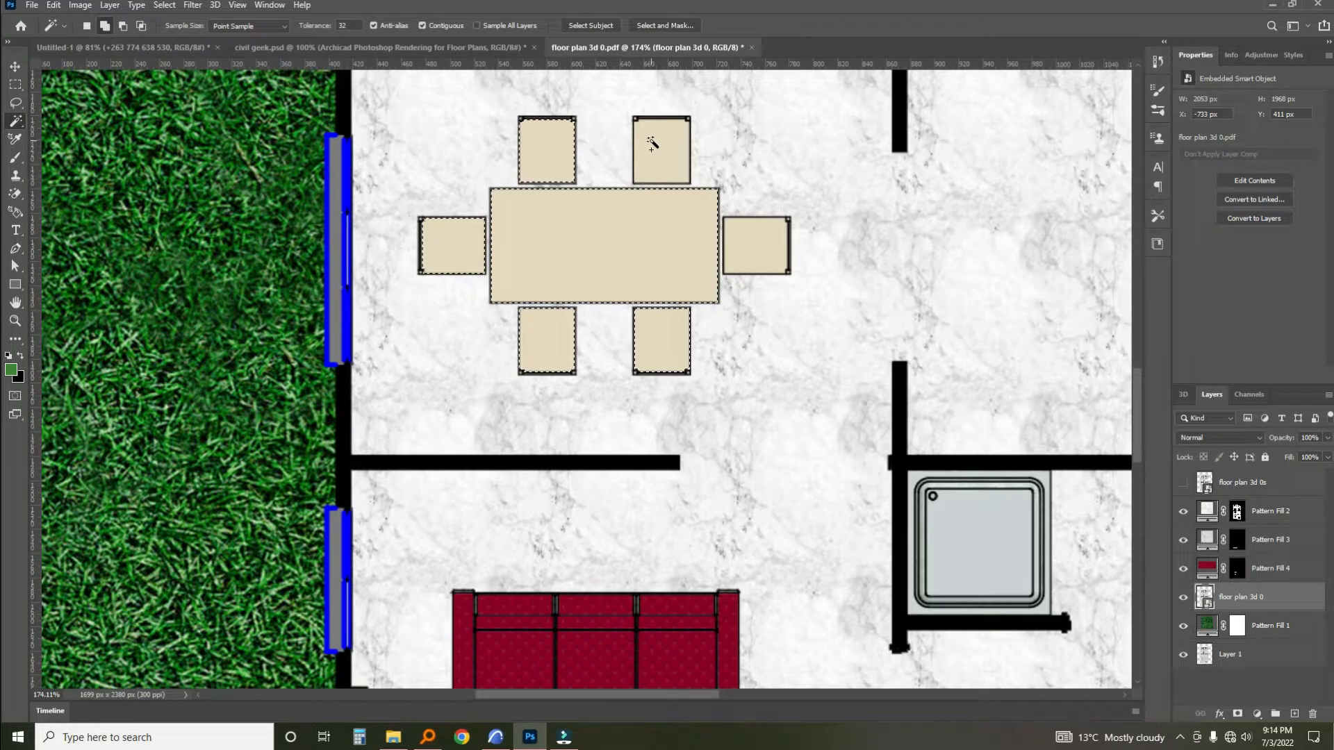
{"action": "left_click", "coordinate": [652, 142]}
{"action": "left_click", "coordinate": [768, 244]}
{"action": "scroll", "coordinate": [755, 342], "scroll_direction": "up", "scroll_amount": 1}
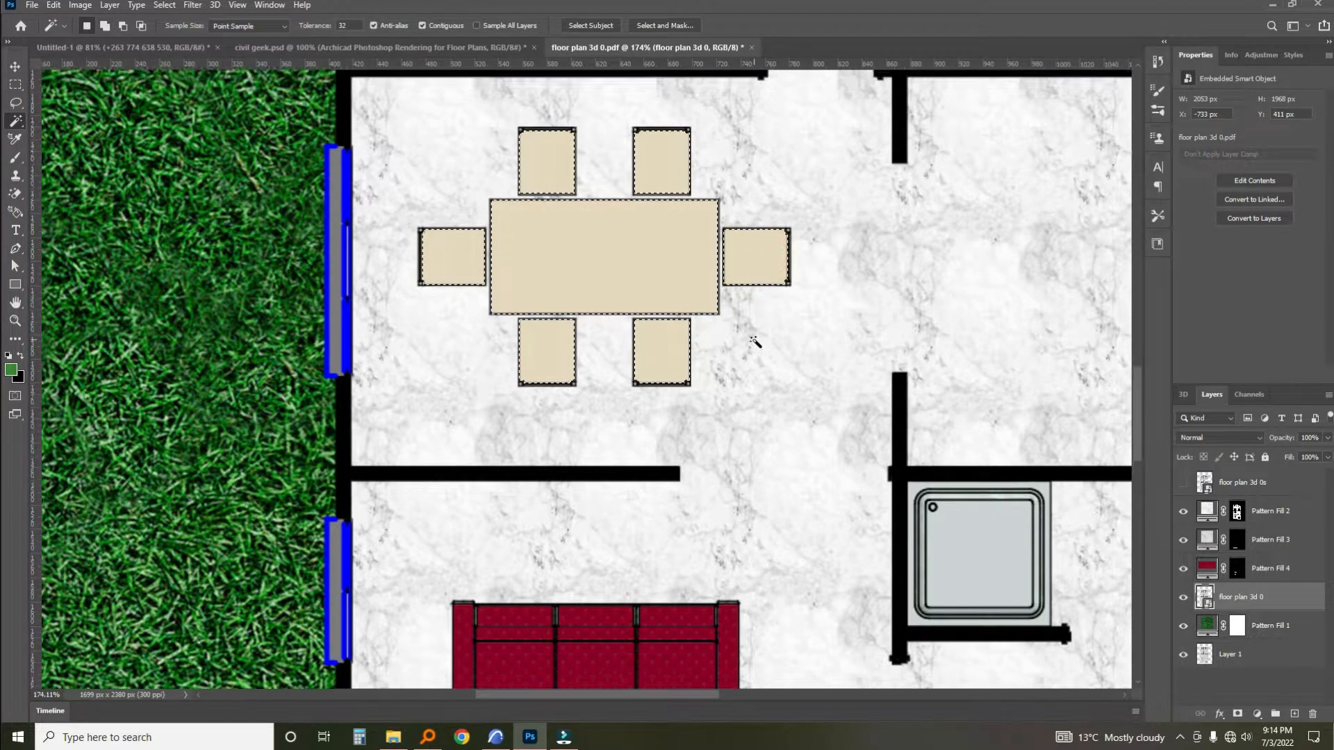
{"action": "scroll", "coordinate": [755, 341], "scroll_direction": "up", "scroll_amount": 10}
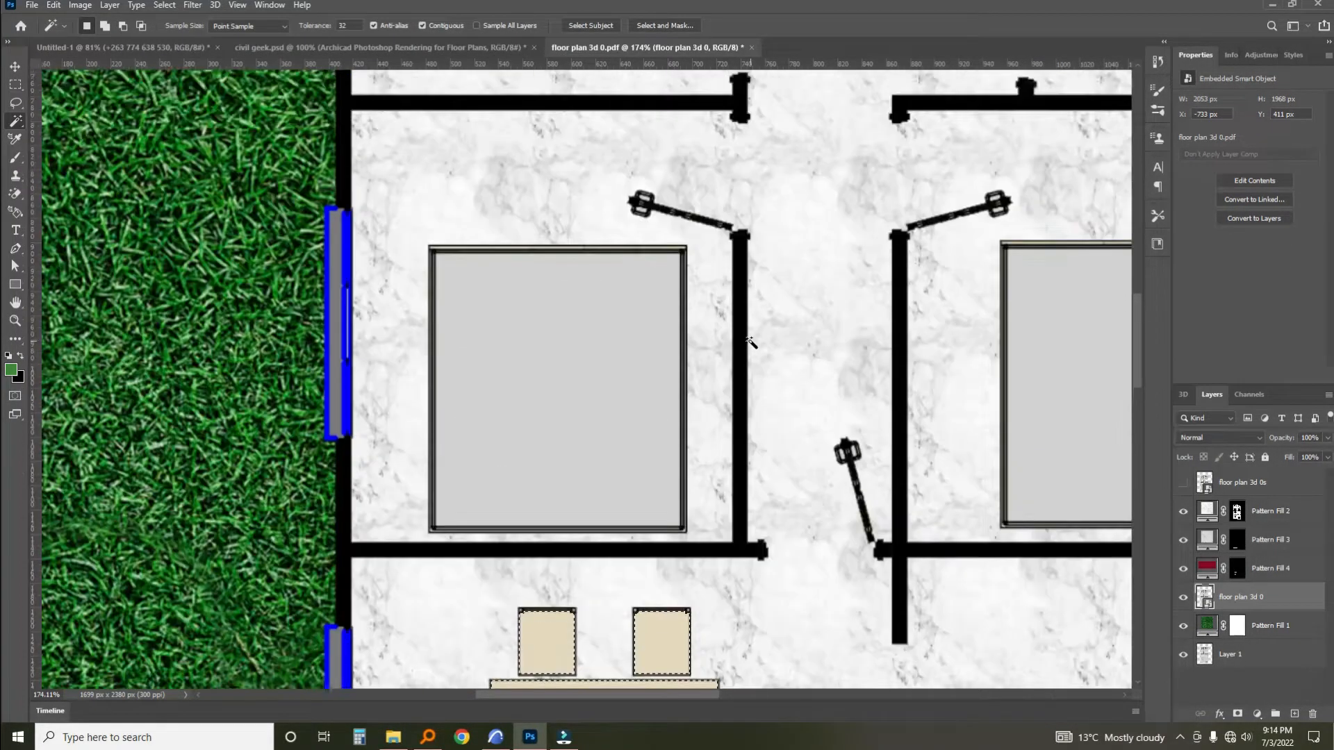
{"action": "scroll", "coordinate": [750, 342], "scroll_direction": "up", "scroll_amount": 10}
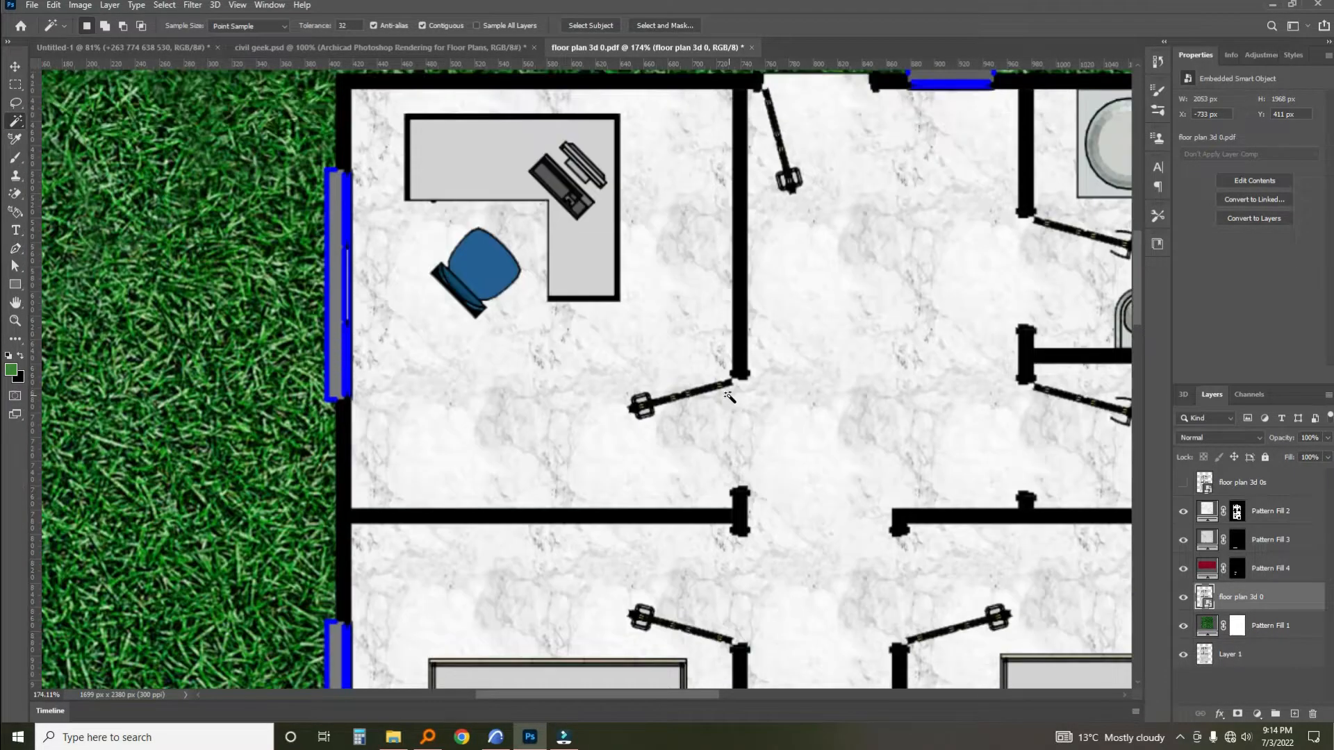
{"action": "scroll", "coordinate": [755, 395], "scroll_direction": "up", "scroll_amount": 3}
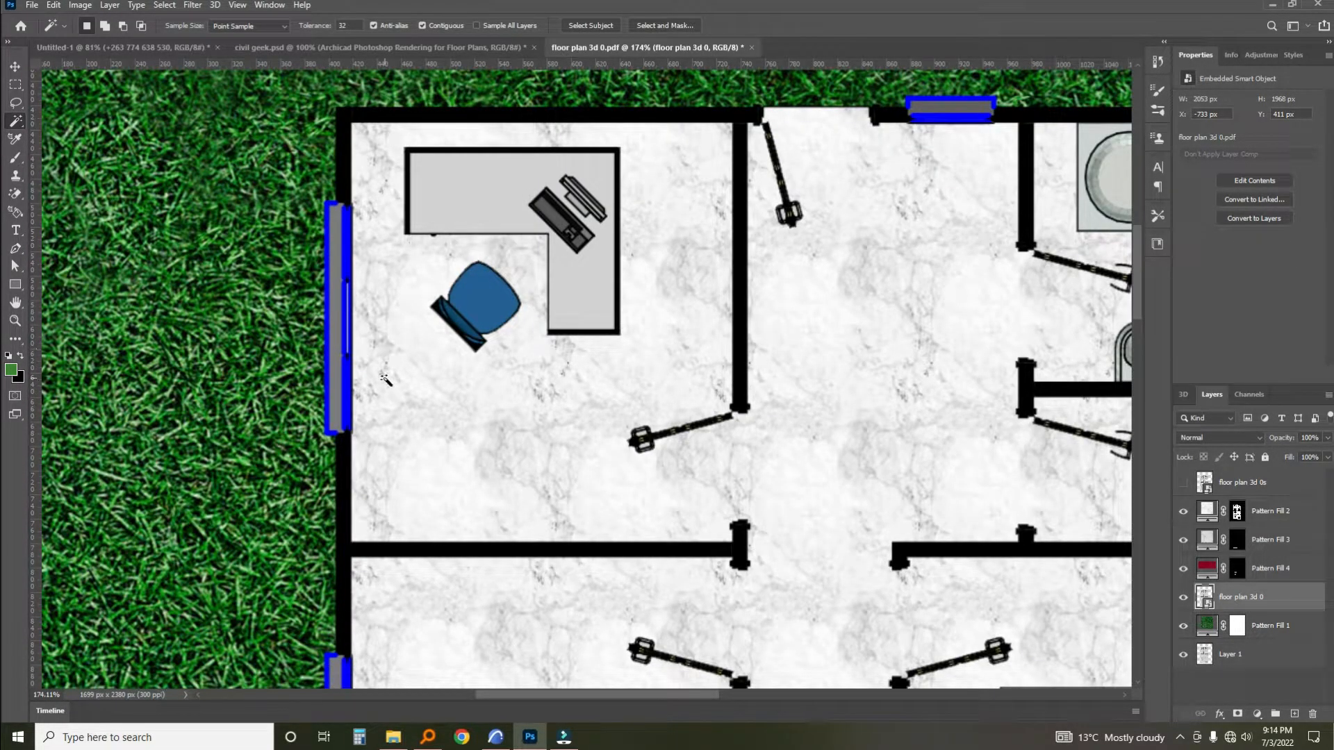
{"action": "scroll", "coordinate": [567, 398], "scroll_direction": "right", "scroll_amount": 10}
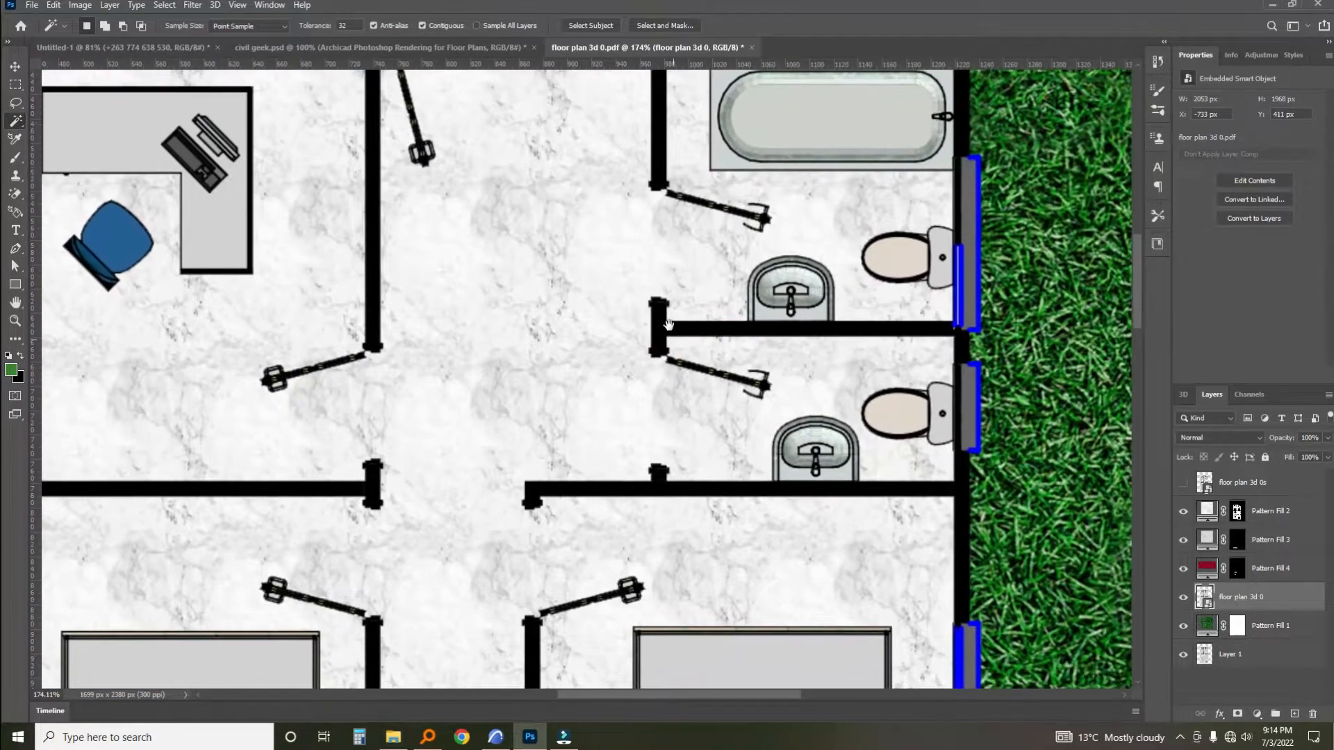
Add the seats of the three toilets, two in the upper bathrooms and one beside the shower, to the table and chair selection.
{"action": "left_click_drag", "start_coordinate": [669, 325], "coordinate": [650, 289]}
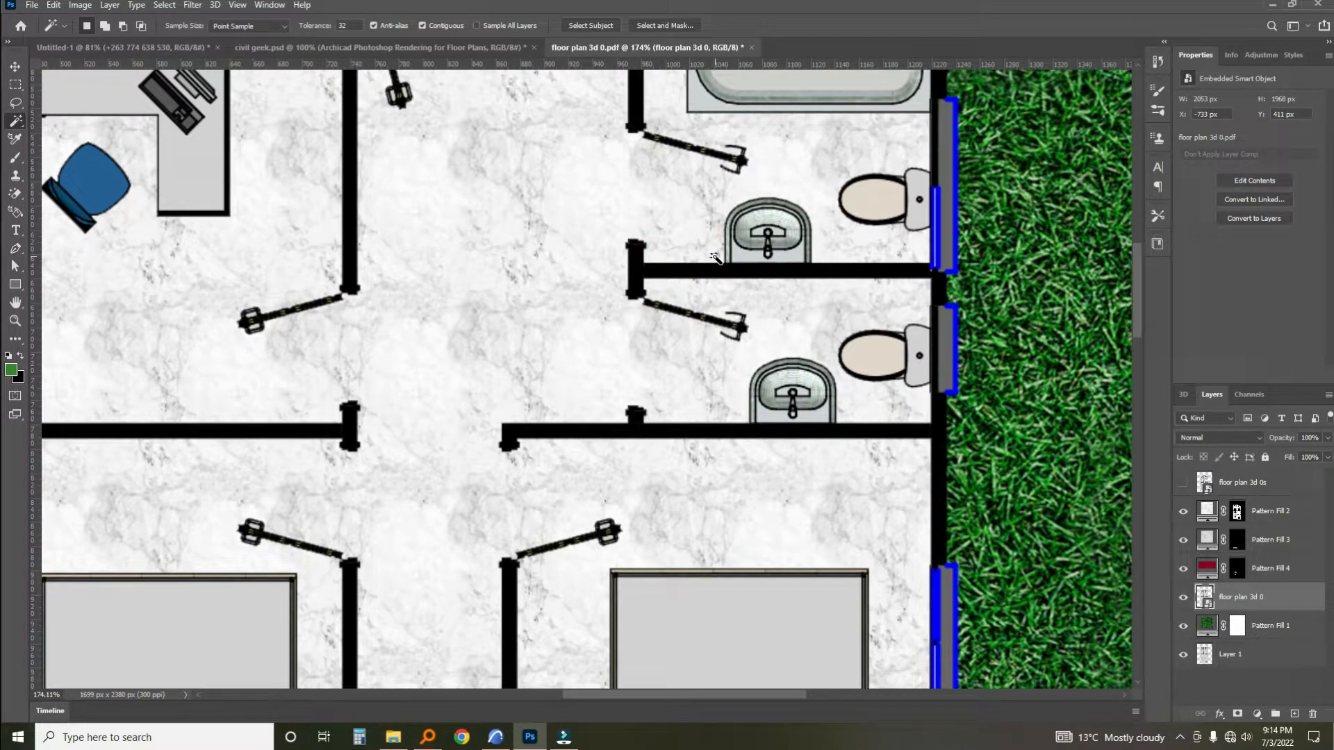
{"action": "left_click", "coordinate": [862, 202]}
{"action": "left_click", "coordinate": [874, 359], "text": "shift"}
{"action": "left_click_drag", "start_coordinate": [896, 441], "coordinate": [826, 102]}
{"action": "left_click_drag", "start_coordinate": [669, 533], "coordinate": [793, 136]}
{"action": "left_click_drag", "start_coordinate": [598, 575], "coordinate": [608, 379]}
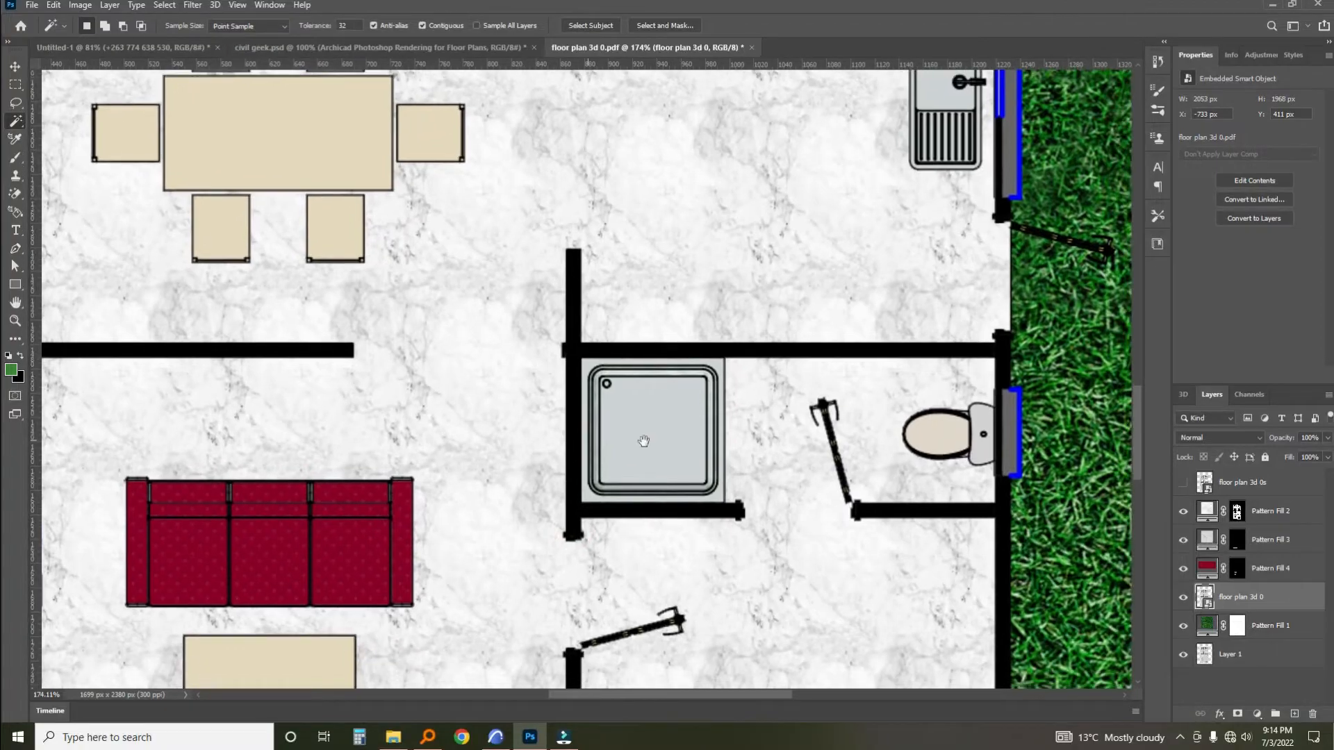
{"action": "left_click", "coordinate": [935, 433], "text": "shift"}
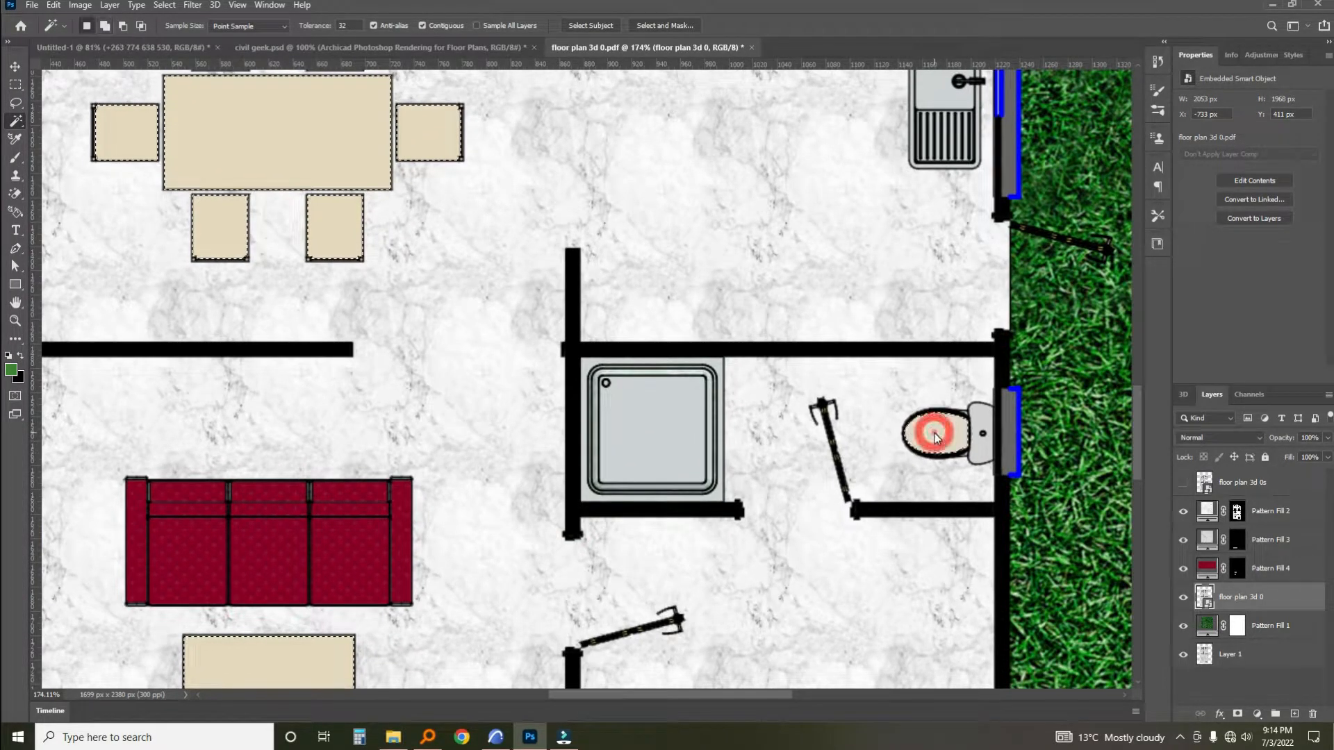
Add a pattern fill layer to the selected tables, chairs and toilet seats and choose the Siding wood texture pattern.
{"action": "scroll", "coordinate": [880, 471], "scroll_direction": "down", "scroll_amount": 1}
{"action": "scroll", "coordinate": [768, 479], "scroll_direction": "down", "scroll_amount": 6}
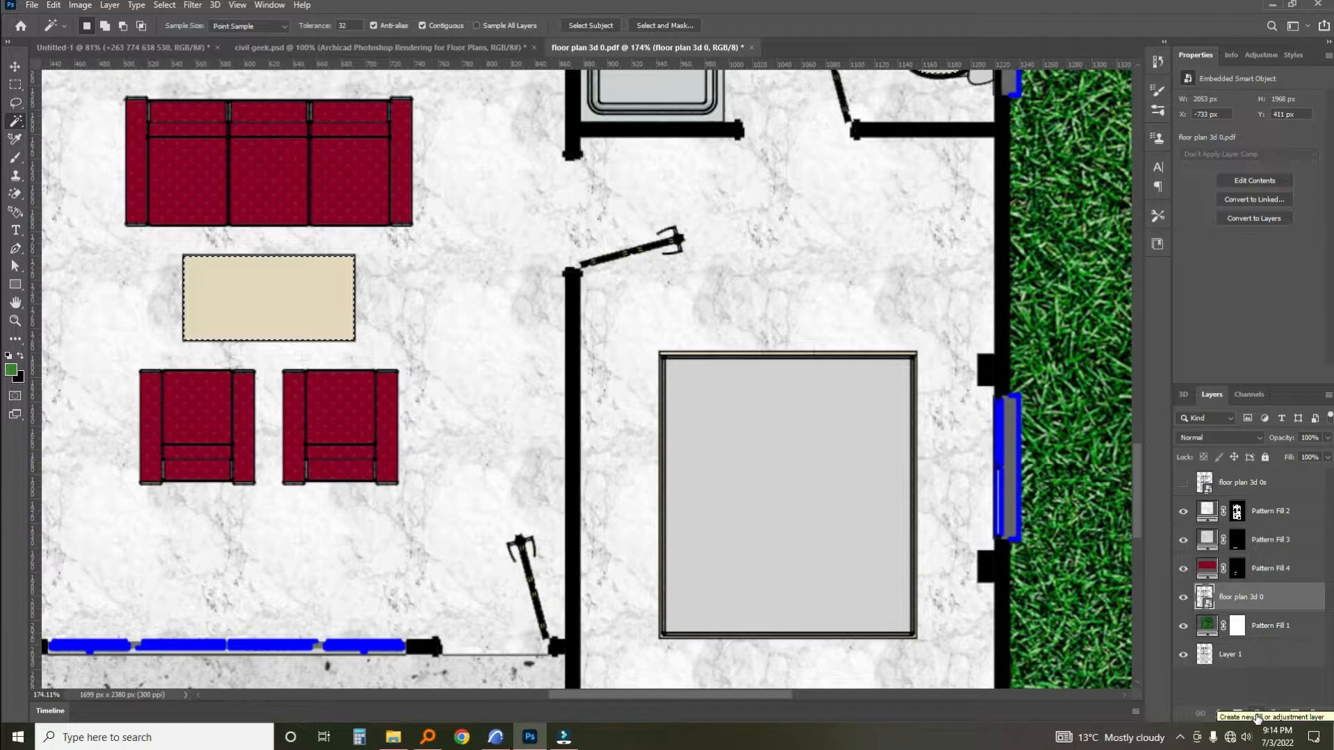
{"action": "left_click", "coordinate": [1257, 716]}
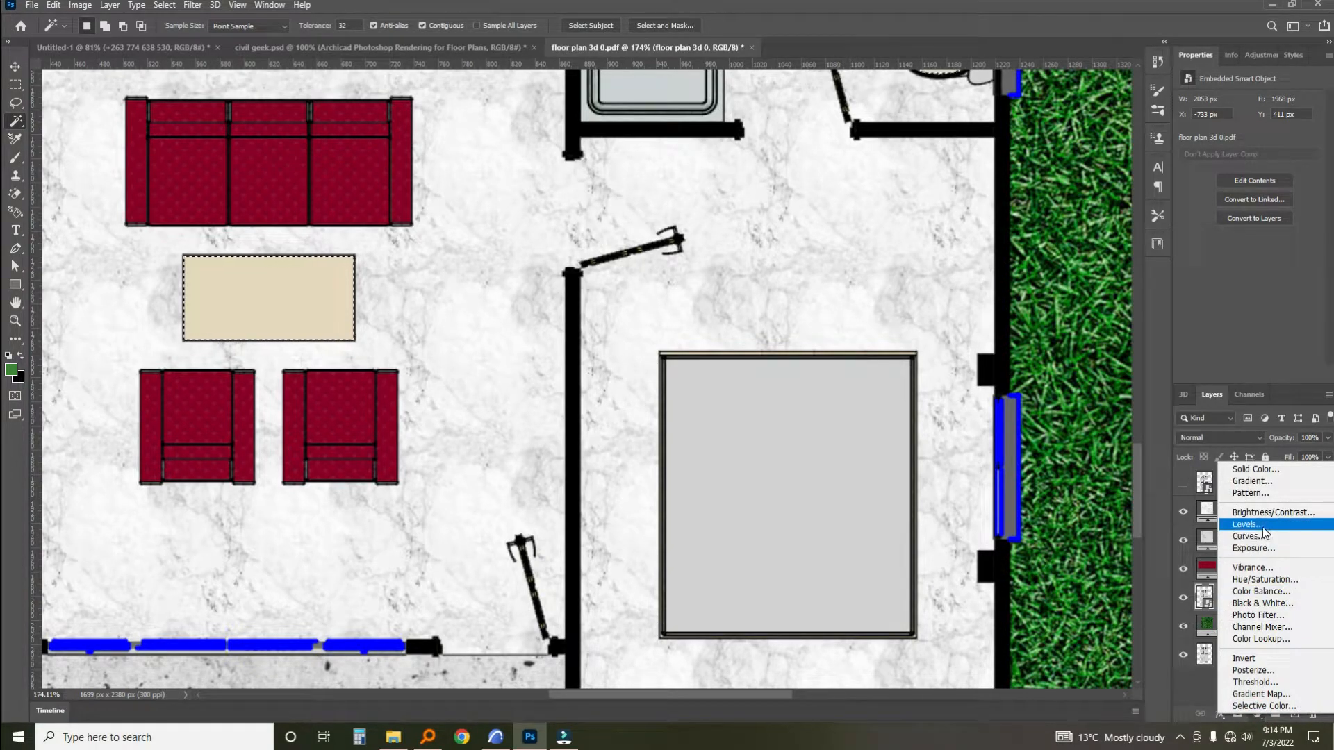
{"action": "left_click", "coordinate": [1250, 494]}
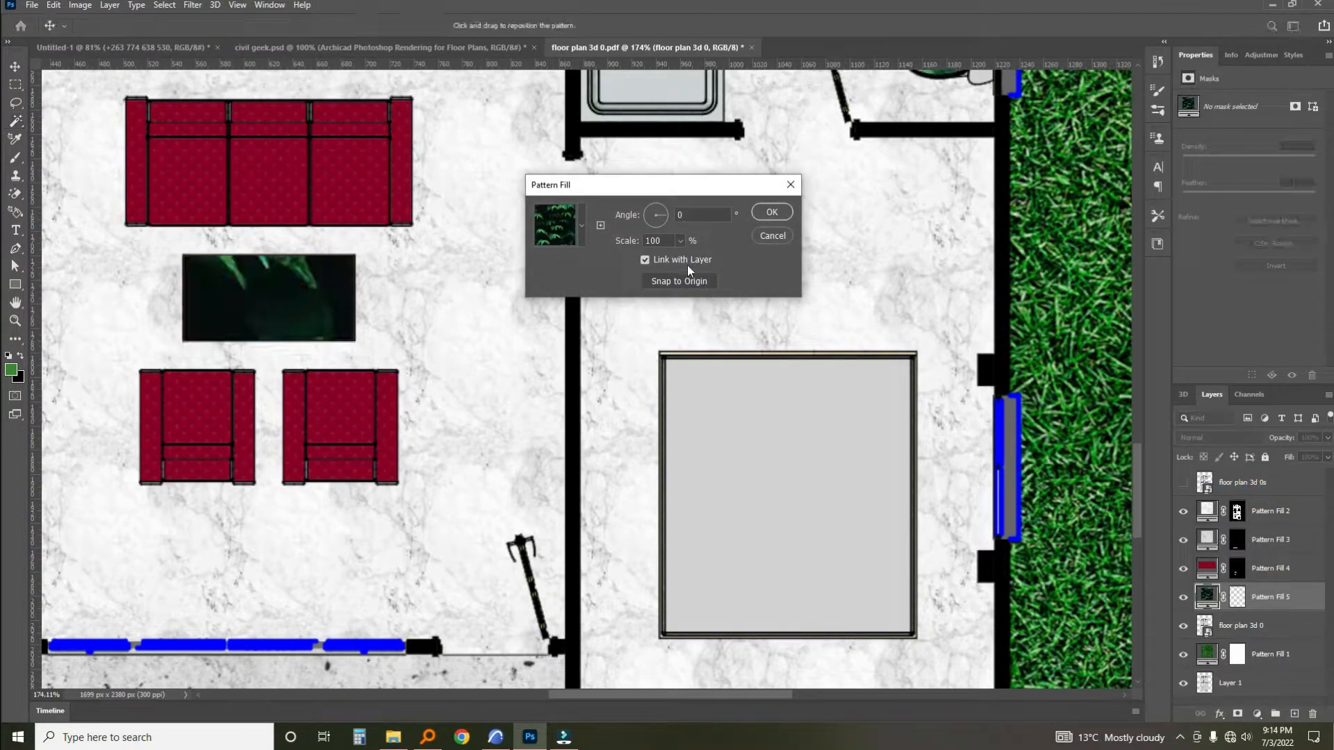
{"action": "left_click", "coordinate": [581, 224]}
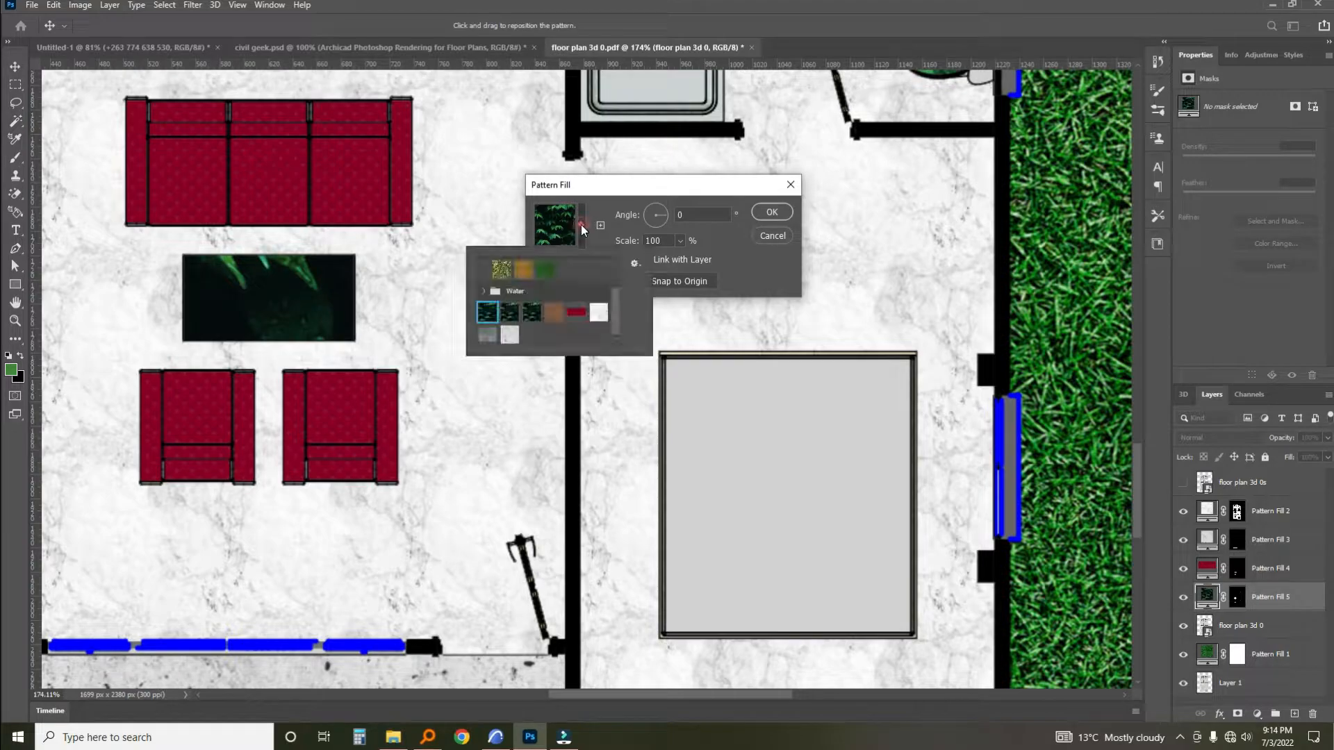
{"action": "left_click", "coordinate": [555, 311]}
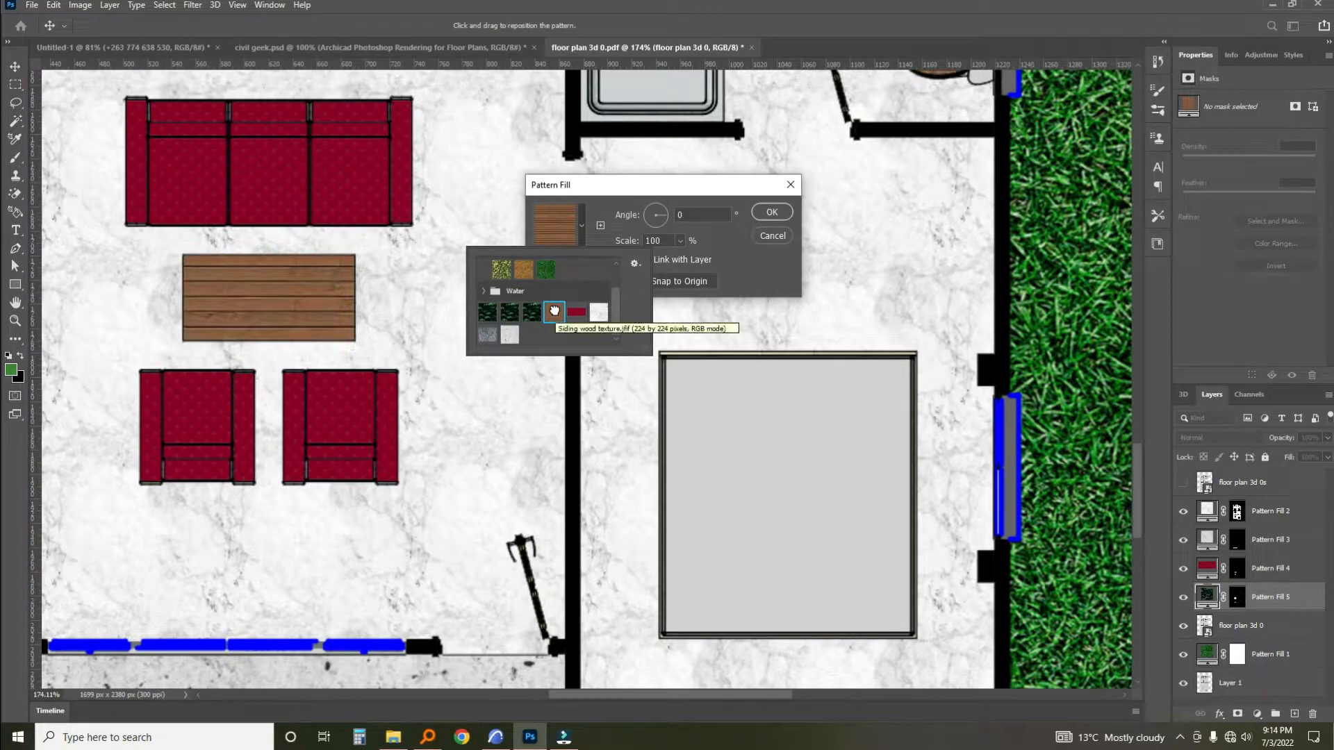
Set the wood pattern's scale to 34% and apply the fill.
{"action": "left_click", "coordinate": [715, 243]}
{"action": "left_click", "coordinate": [680, 240]}
{"action": "left_click_drag", "start_coordinate": [678, 259], "coordinate": [675, 260]}
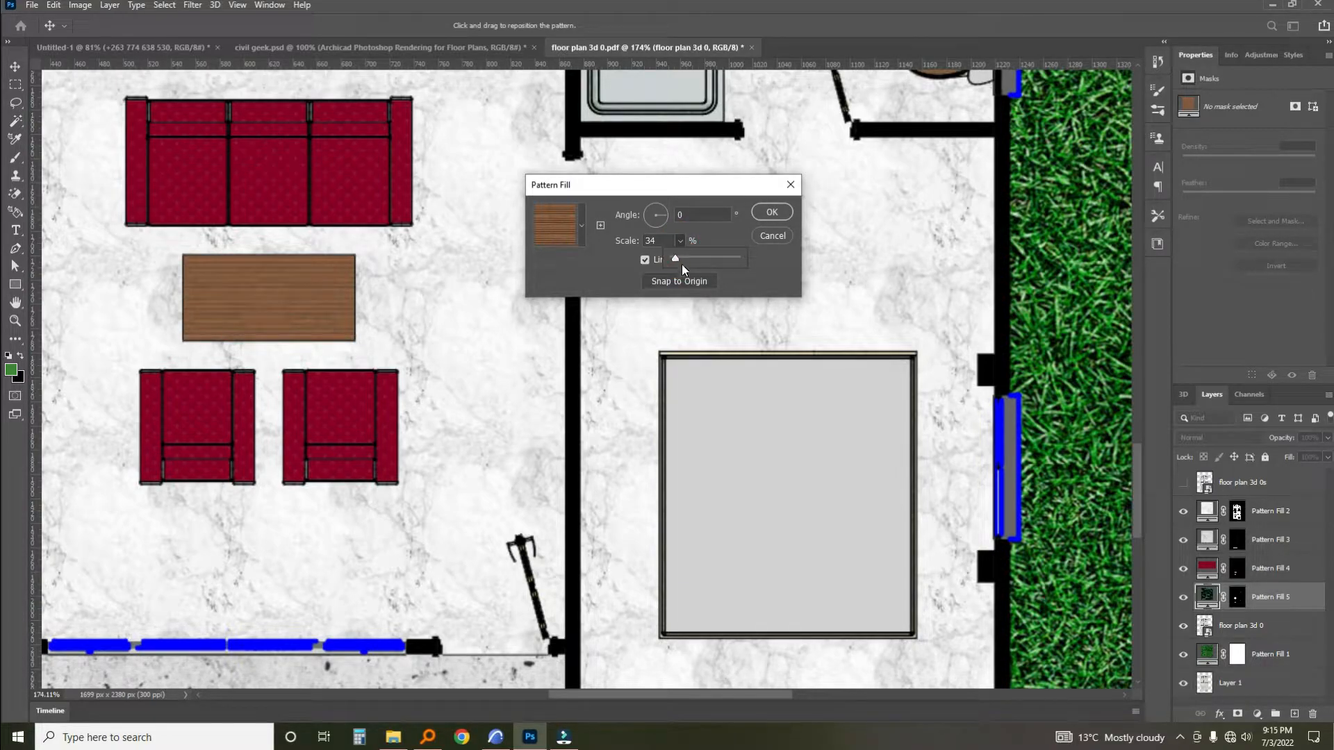
{"action": "left_click", "coordinate": [771, 212]}
Select the blue seat of the office chair on the floor plan 3d 0 layer with the Magic Wand.
{"action": "scroll", "coordinate": [487, 326], "scroll_direction": "up", "scroll_amount": 3}
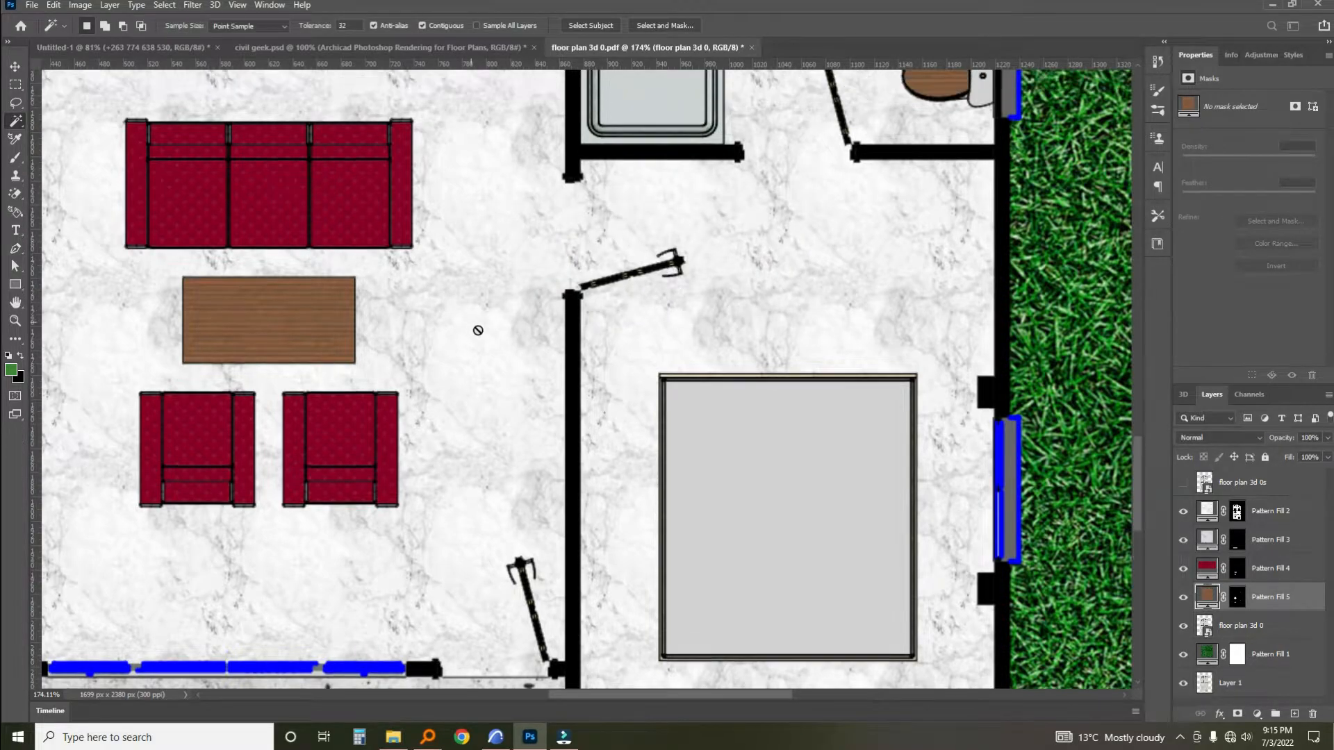
{"action": "scroll", "coordinate": [518, 371], "scroll_direction": "up", "scroll_amount": 1}
{"action": "left_click_drag", "start_coordinate": [571, 346], "coordinate": [498, 354]}
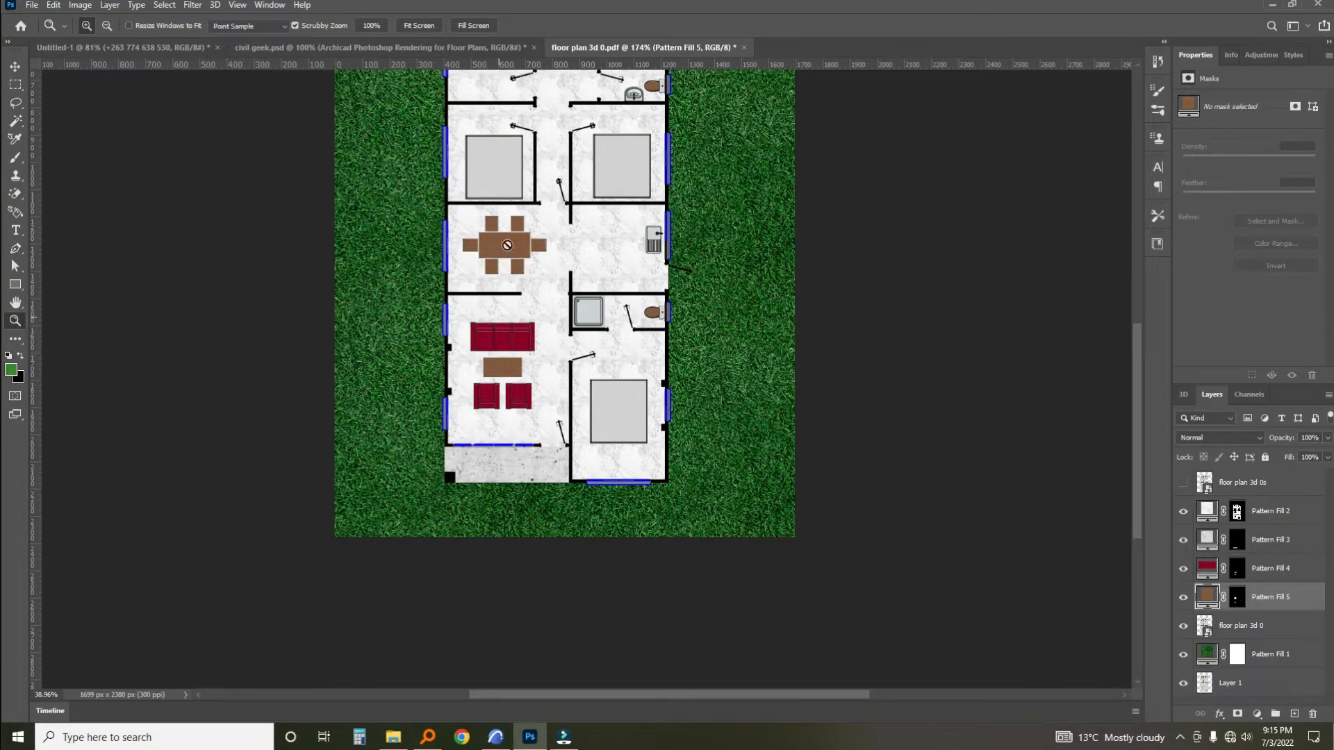
{"action": "scroll", "coordinate": [553, 285], "scroll_direction": "up", "scroll_amount": 5}
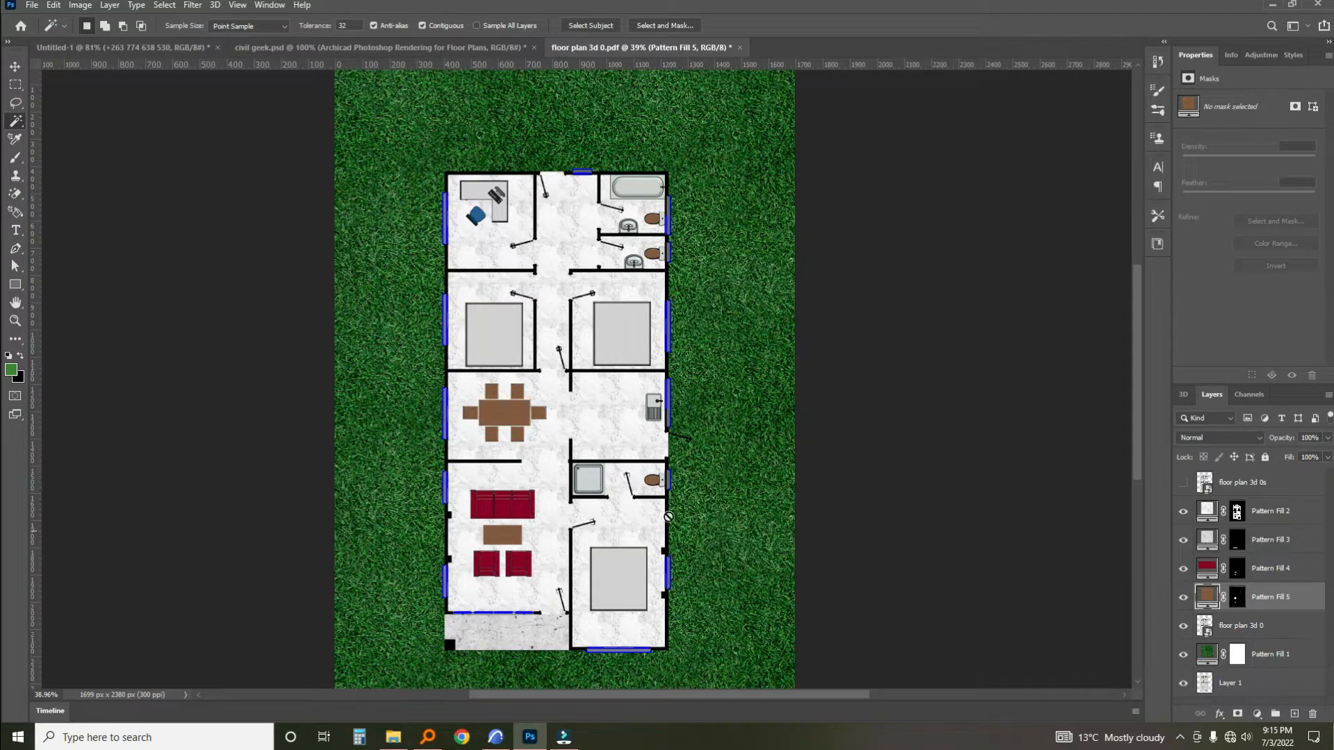
{"action": "scroll", "coordinate": [484, 267], "scroll_direction": "up", "scroll_amount": 2}
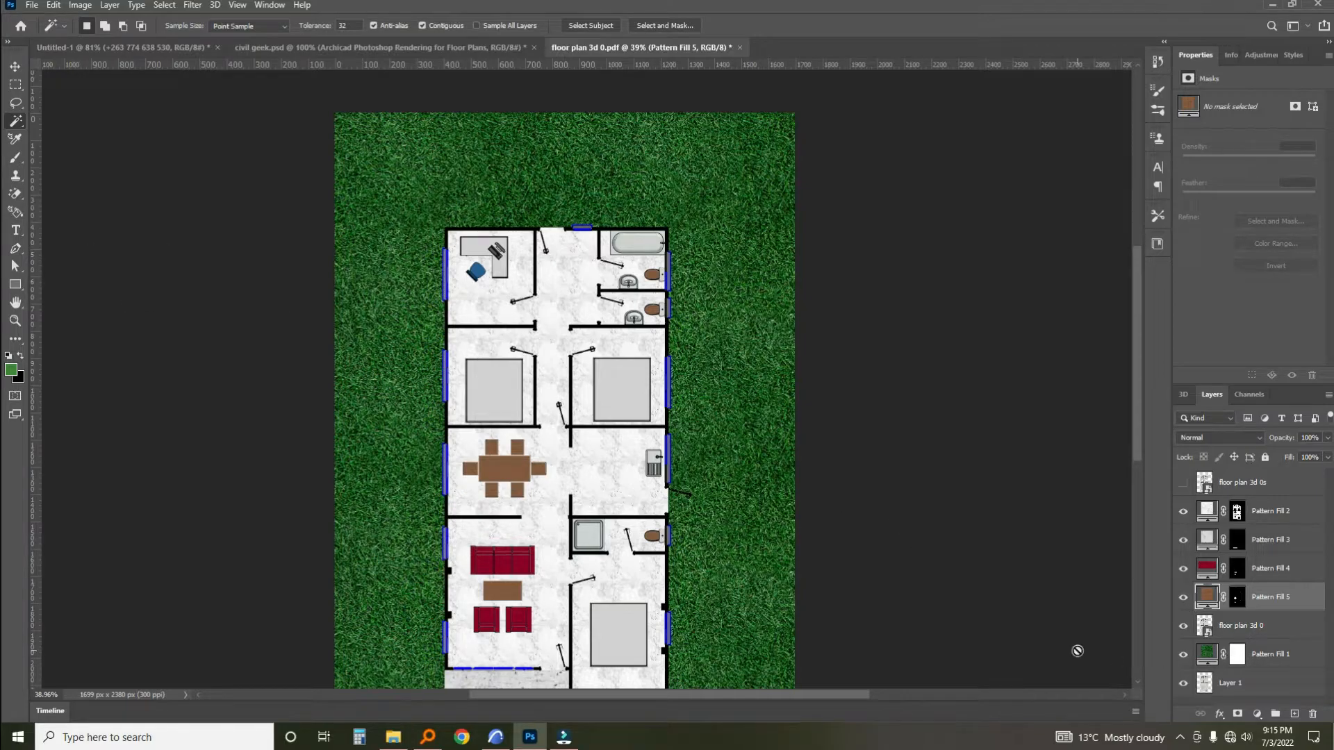
{"action": "key", "text": "z"}
{"action": "left_click_drag", "start_coordinate": [480, 276], "coordinate": [559, 327]}
{"action": "key", "text": "w"}
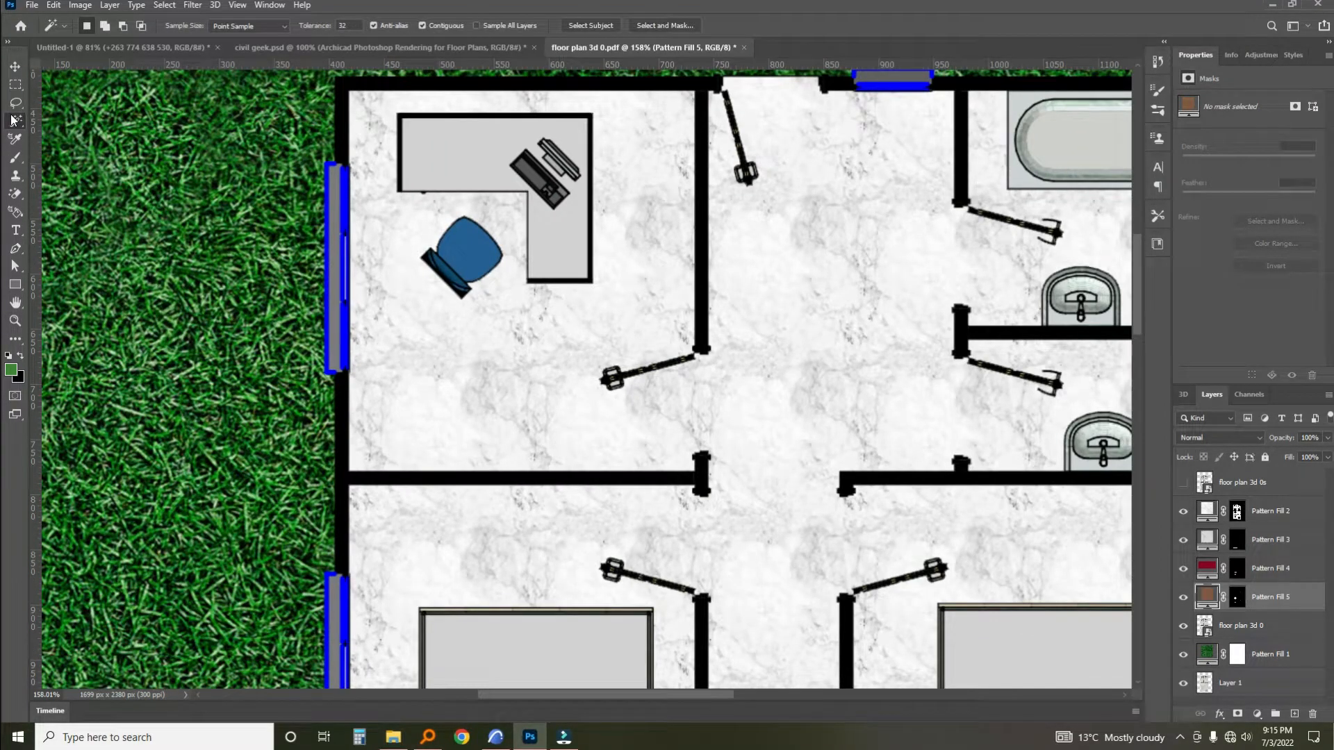
{"action": "left_click", "coordinate": [471, 261]}
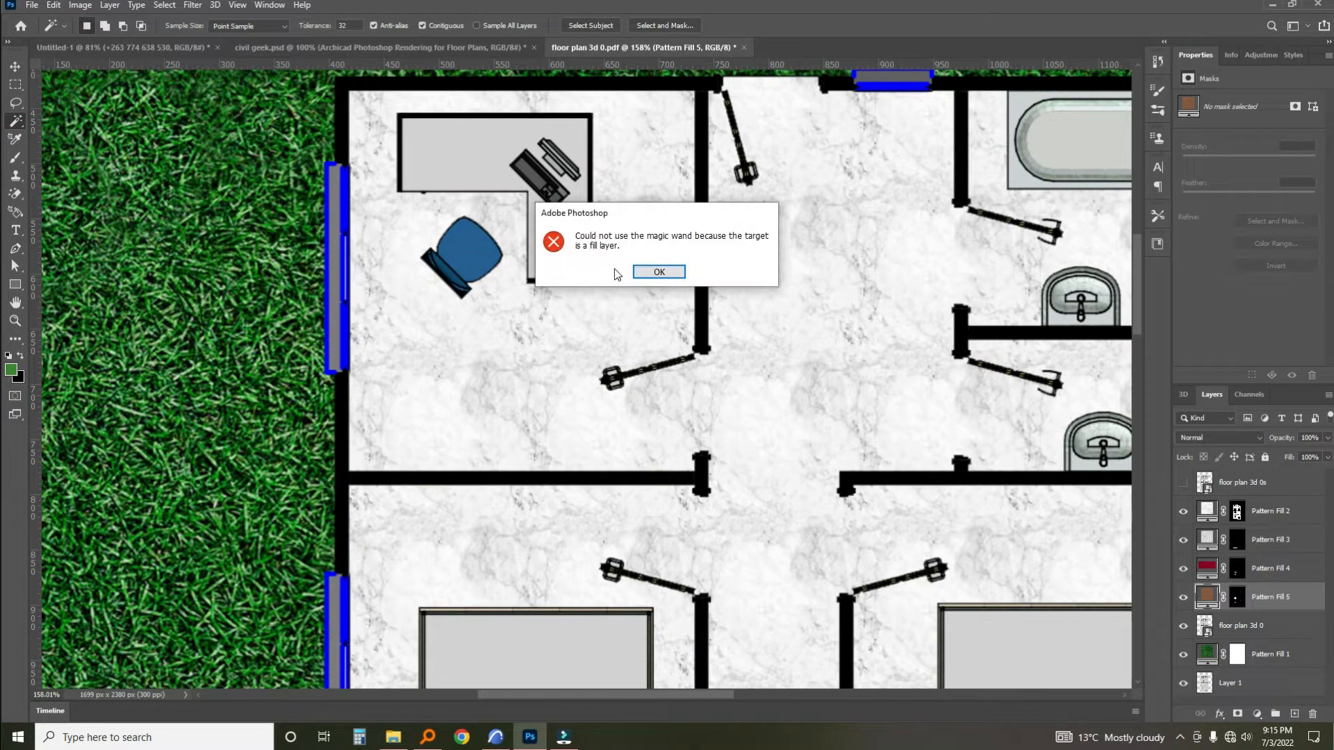
{"action": "left_click", "coordinate": [660, 276]}
{"action": "left_click", "coordinate": [1257, 627]}
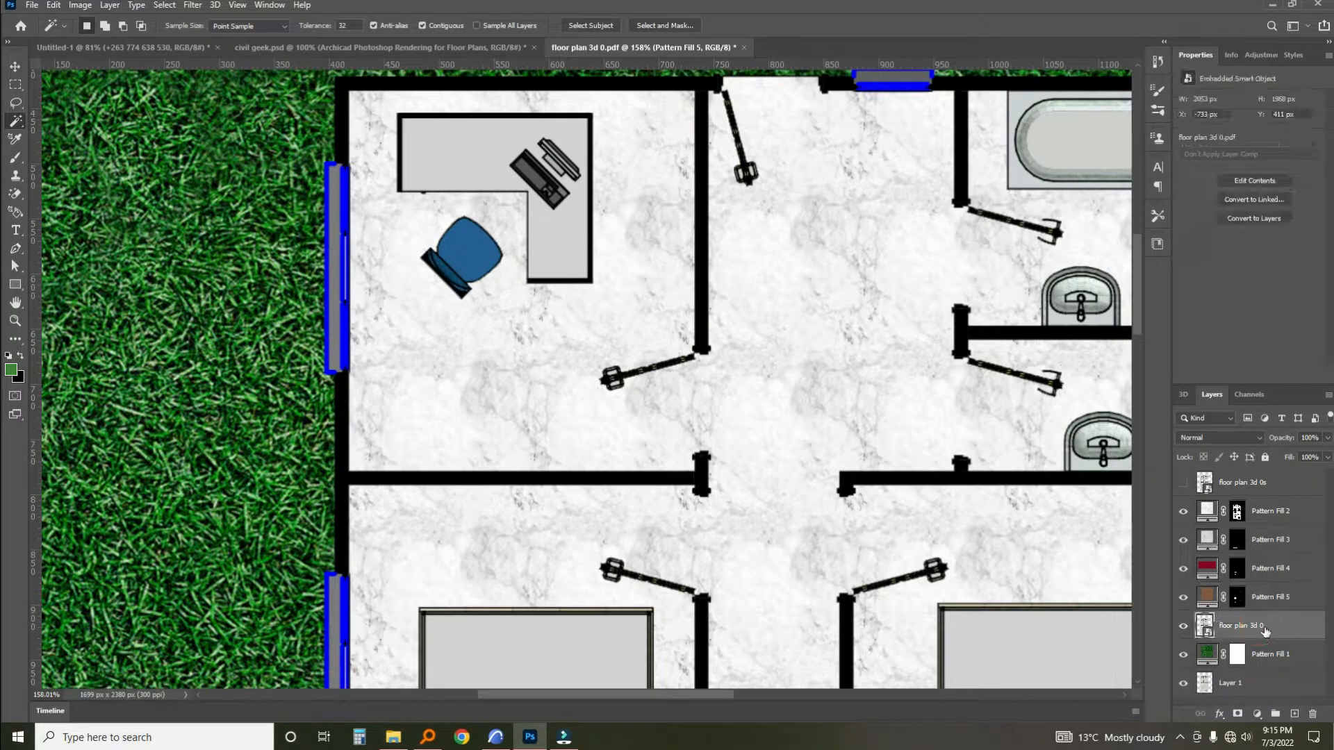
{"action": "left_click", "coordinate": [463, 251]}
Add the office chair's blue backrest areas to the selection.
{"action": "scroll", "coordinate": [463, 251], "scroll_direction": "up", "scroll_amount": 1}
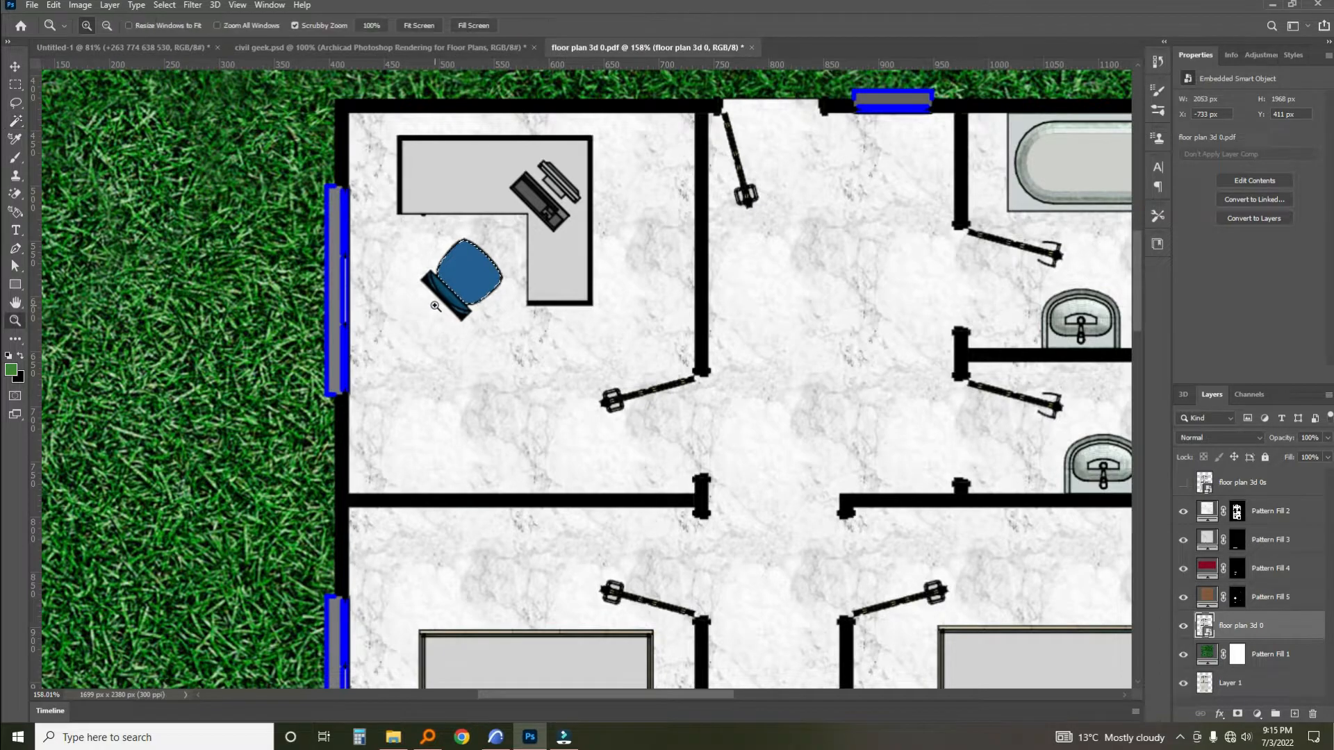
{"action": "scroll", "coordinate": [438, 312], "scroll_direction": "up", "scroll_amount": 5}
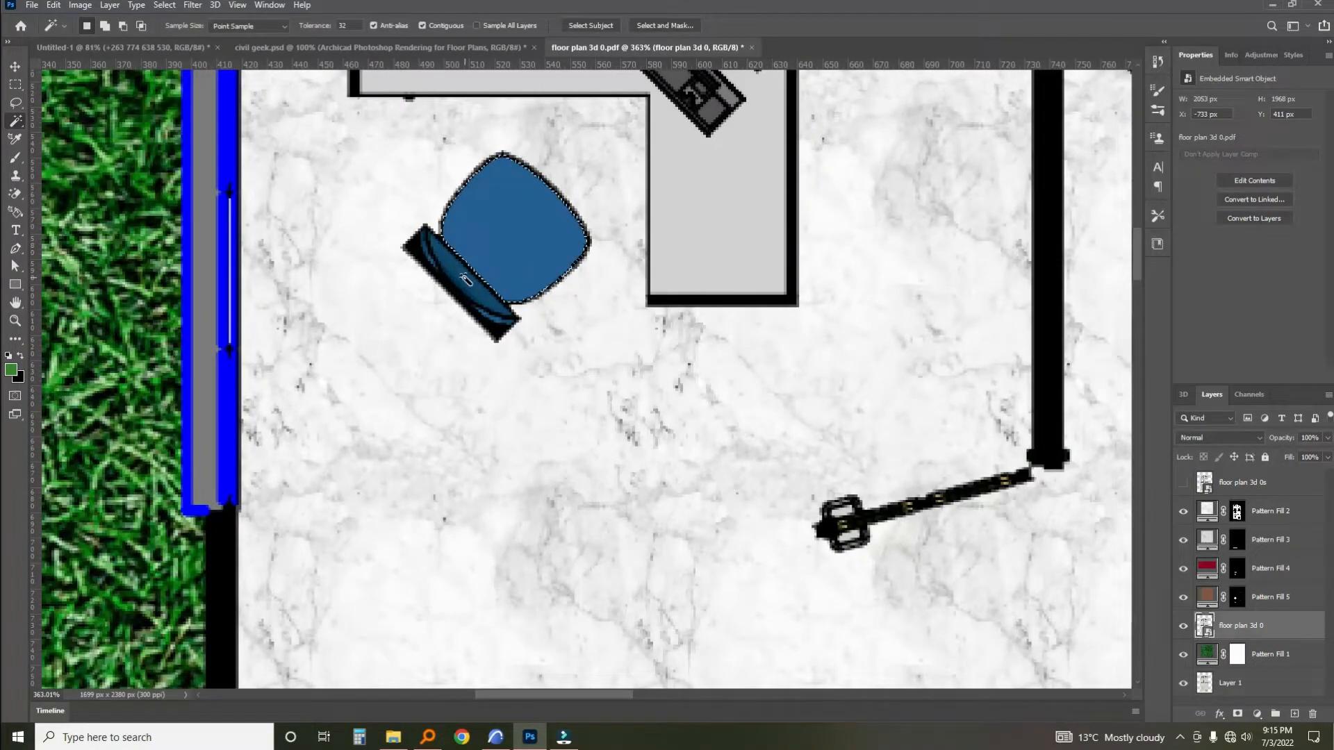
{"action": "key", "text": "shift"}
{"action": "left_click", "coordinate": [419, 254], "text": "shift"}
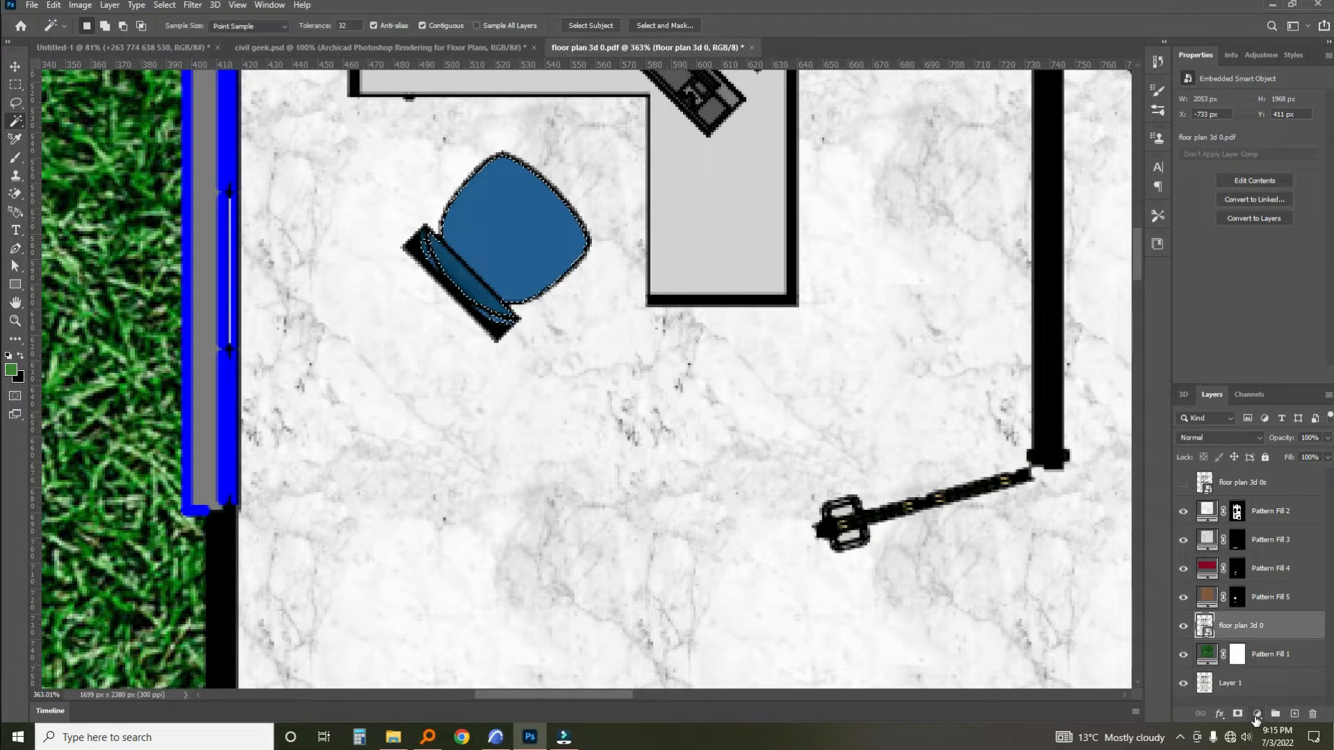
Add a pattern fill layer to the selected office chair and choose the dark red upholstery pattern.
{"action": "left_click", "coordinate": [1257, 714]}
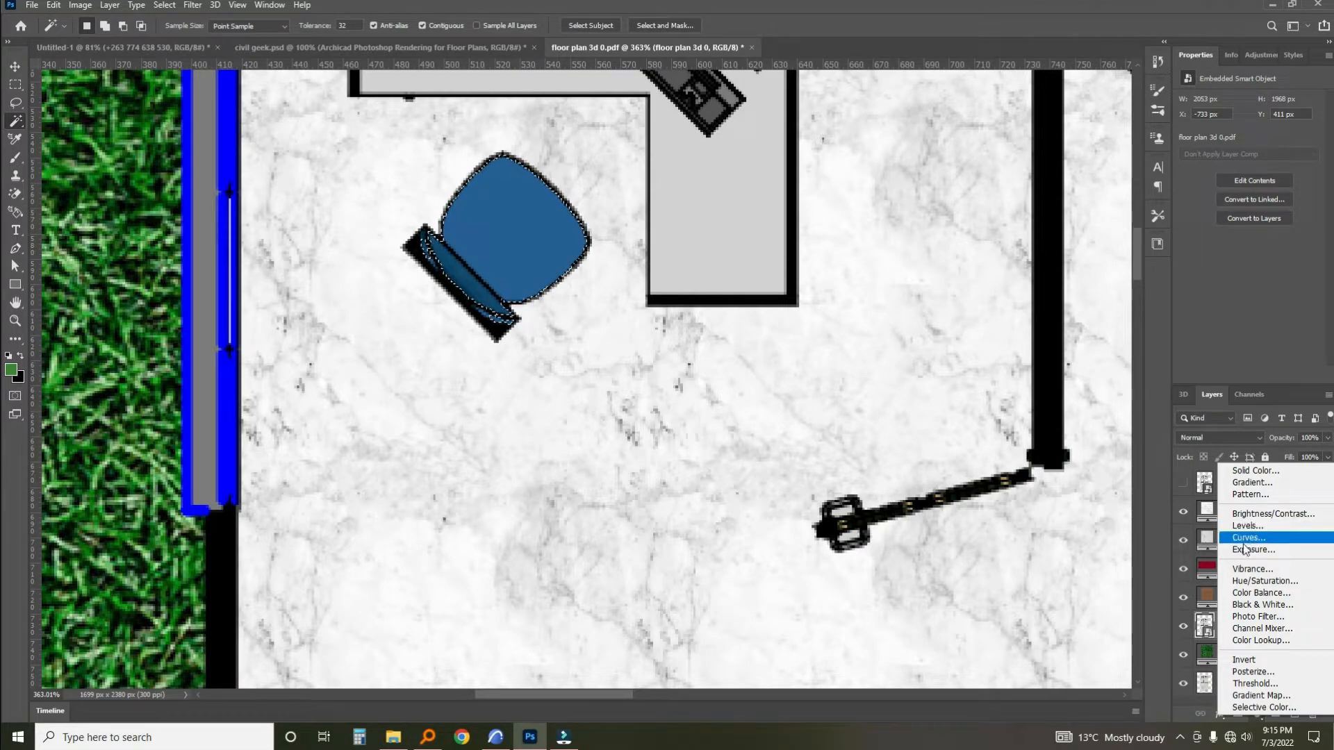
{"action": "left_click", "coordinate": [1245, 495]}
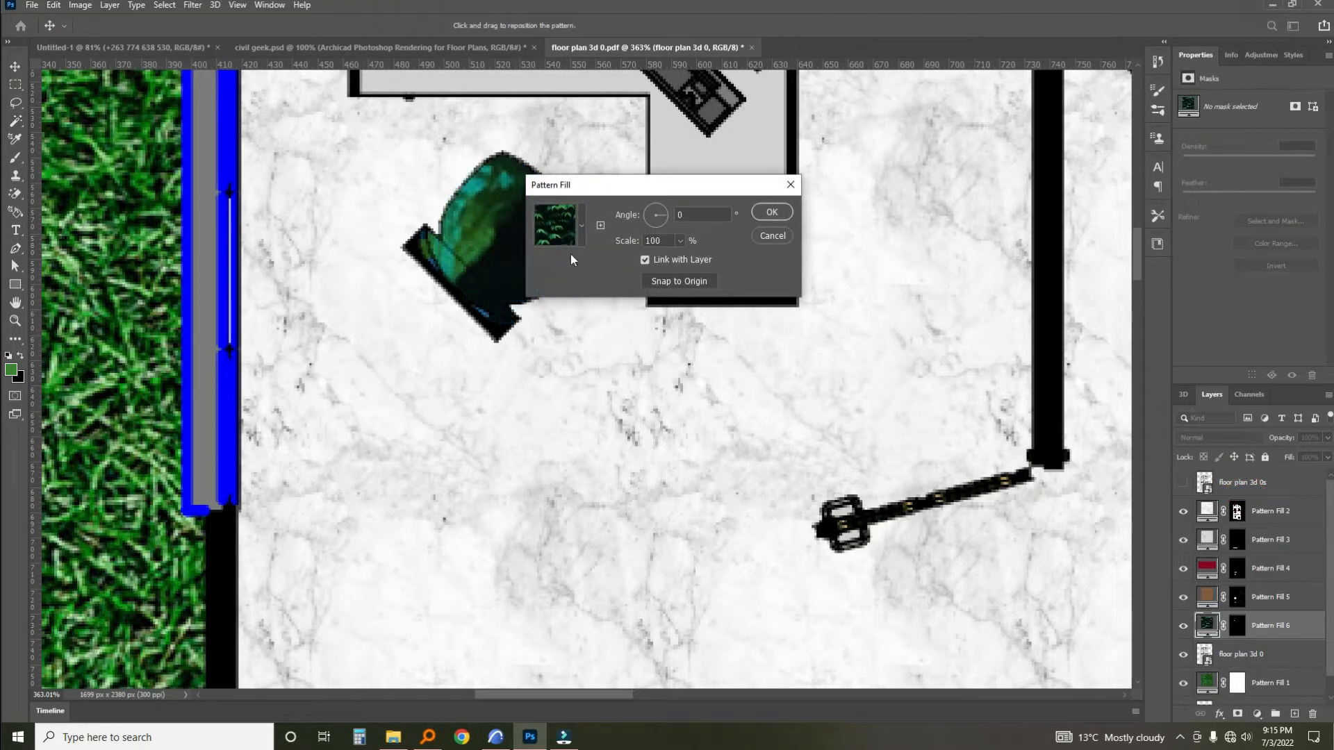
{"action": "left_click", "coordinate": [583, 225]}
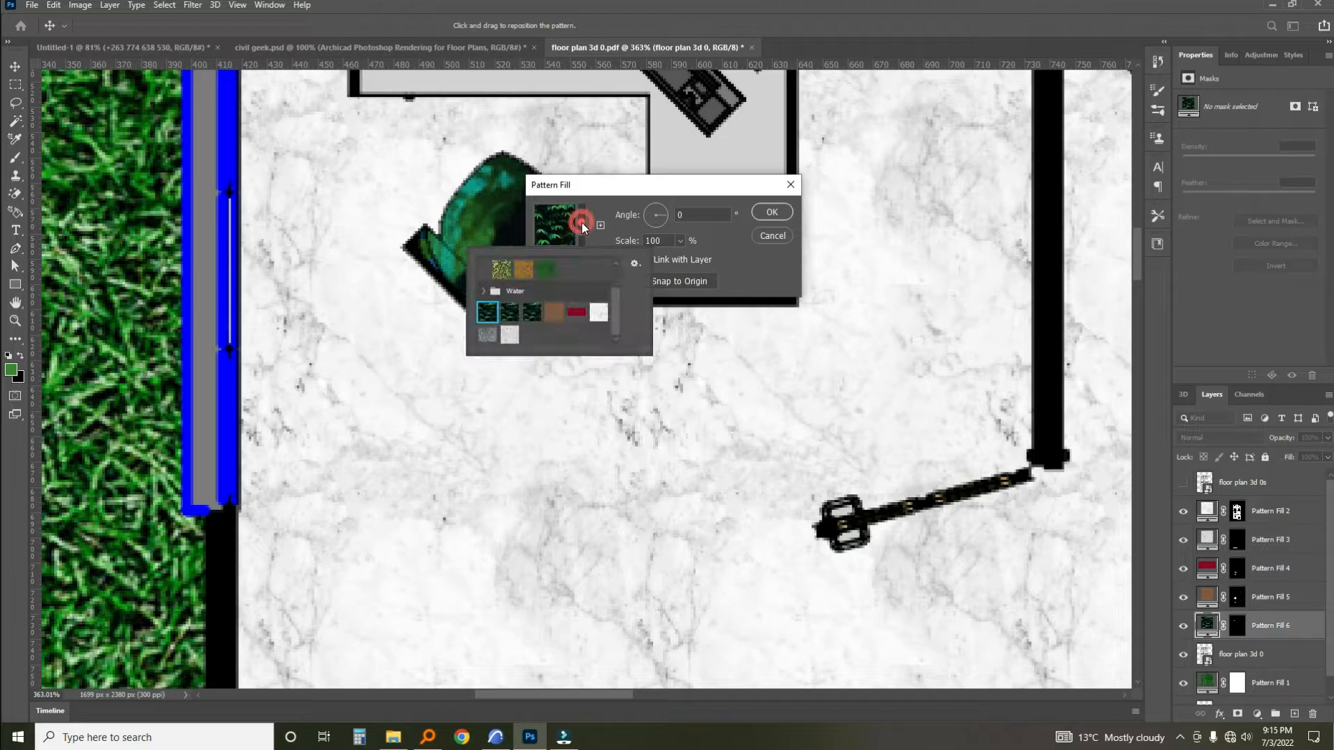
{"action": "left_click", "coordinate": [575, 314]}
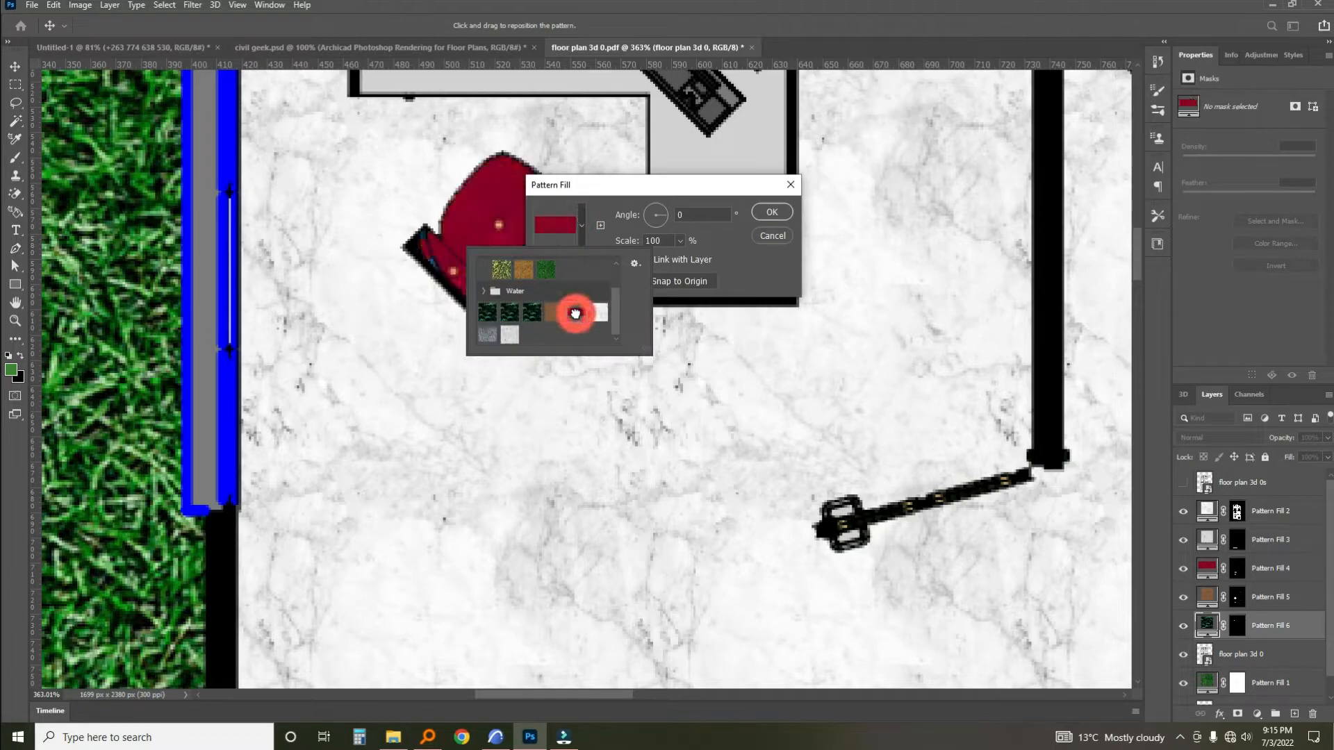
Set the office chair pattern's scale to 45% and apply the fill.
{"action": "left_click", "coordinate": [678, 244]}
{"action": "left_click", "coordinate": [678, 242]}
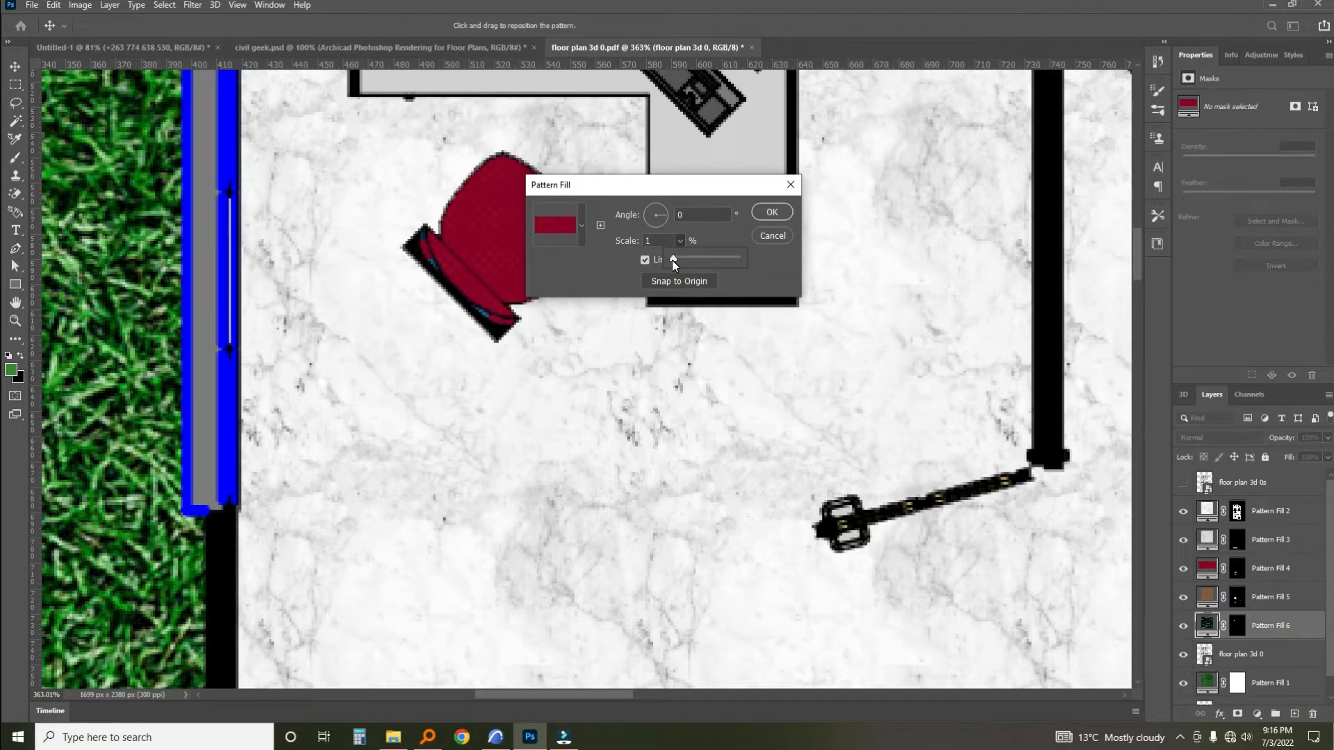
{"action": "left_click_drag", "start_coordinate": [675, 260], "coordinate": [676, 260]}
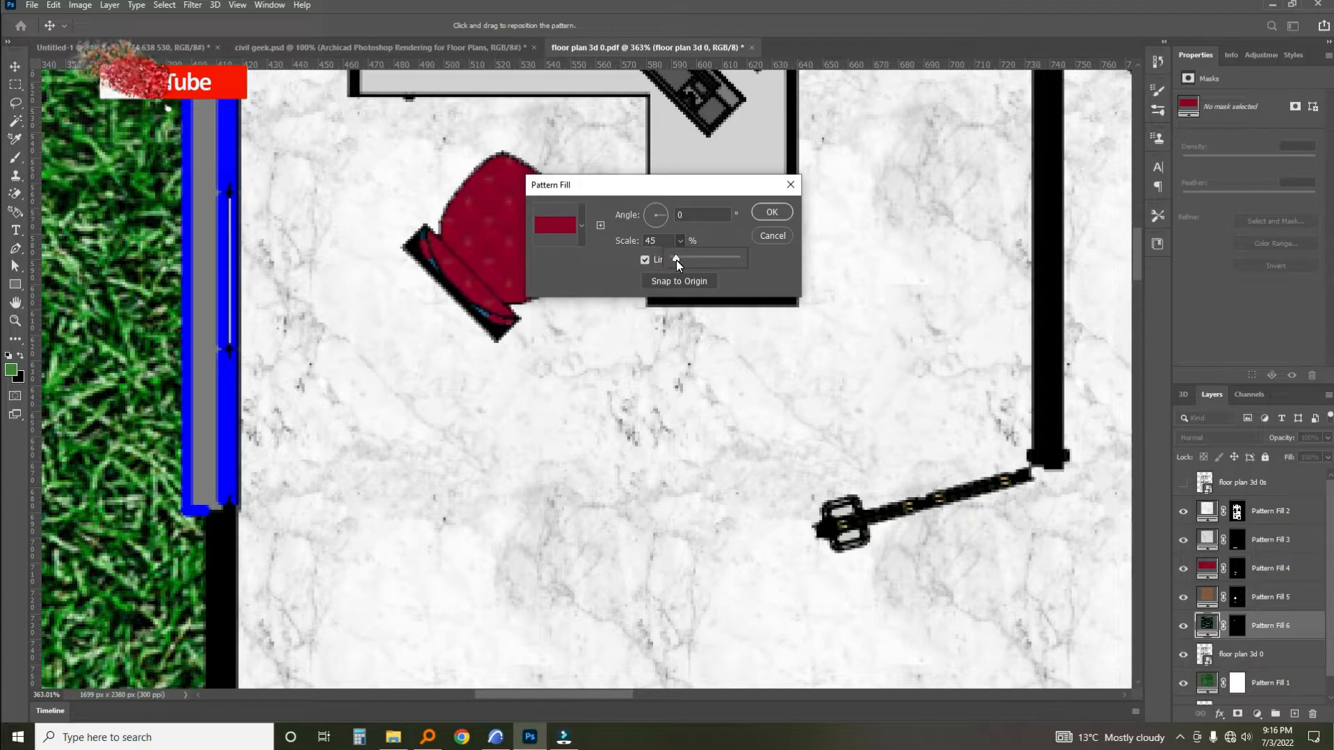
{"action": "left_click", "coordinate": [772, 212]}
Select the three grey bed surfaces in the bedrooms together on the floor plan 3d 0 layer with the Magic Wand.
{"action": "key", "text": "w"}
{"action": "scroll", "coordinate": [483, 311], "scroll_direction": "down", "scroll_amount": 2}
{"action": "scroll", "coordinate": [483, 311], "scroll_direction": "down", "scroll_amount": 3}
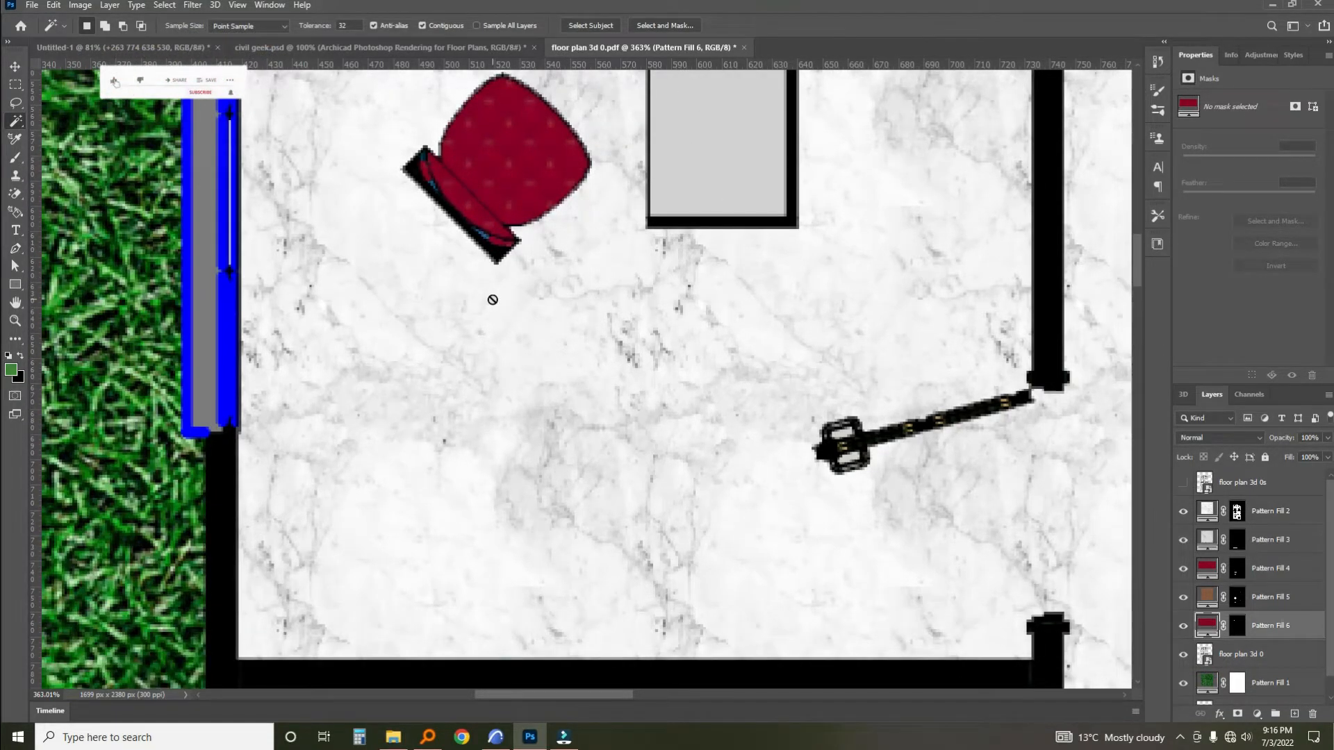
{"action": "key", "text": "z"}
{"action": "left_click_drag", "start_coordinate": [549, 273], "coordinate": [432, 254]}
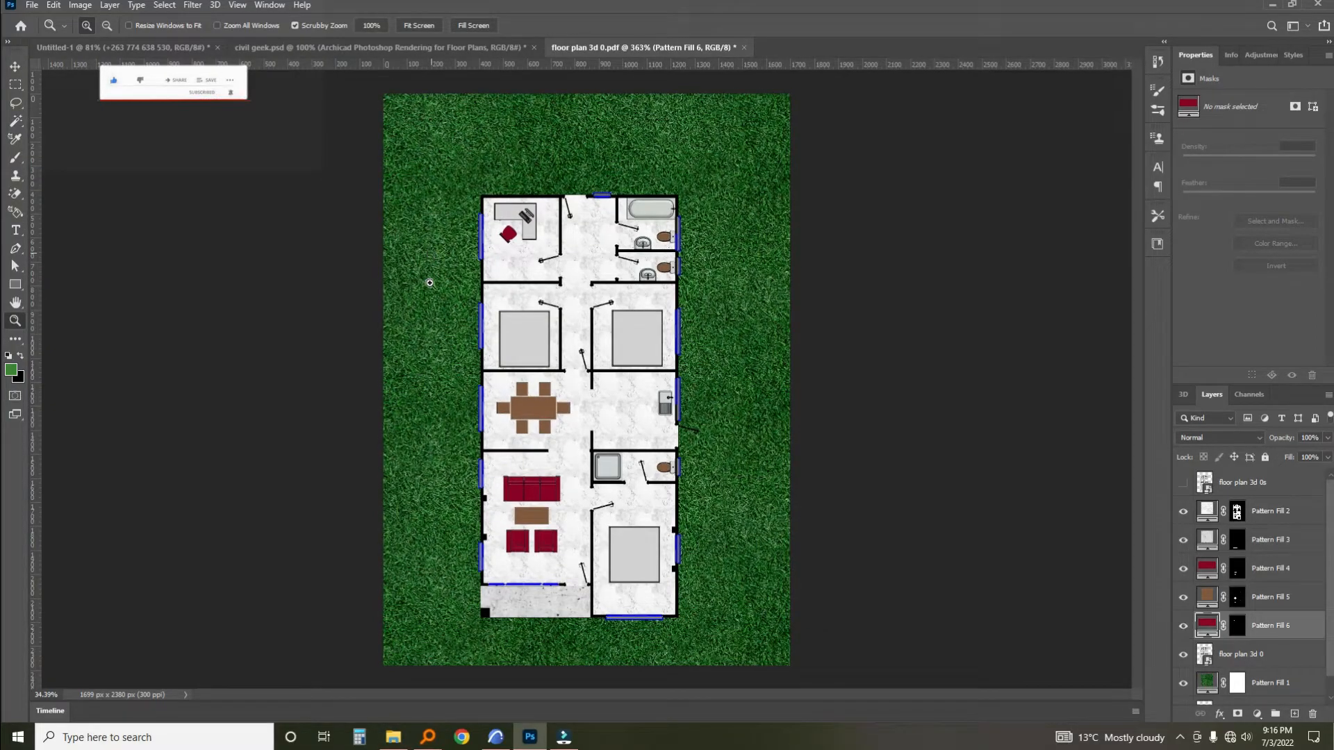
{"action": "key", "text": "w"}
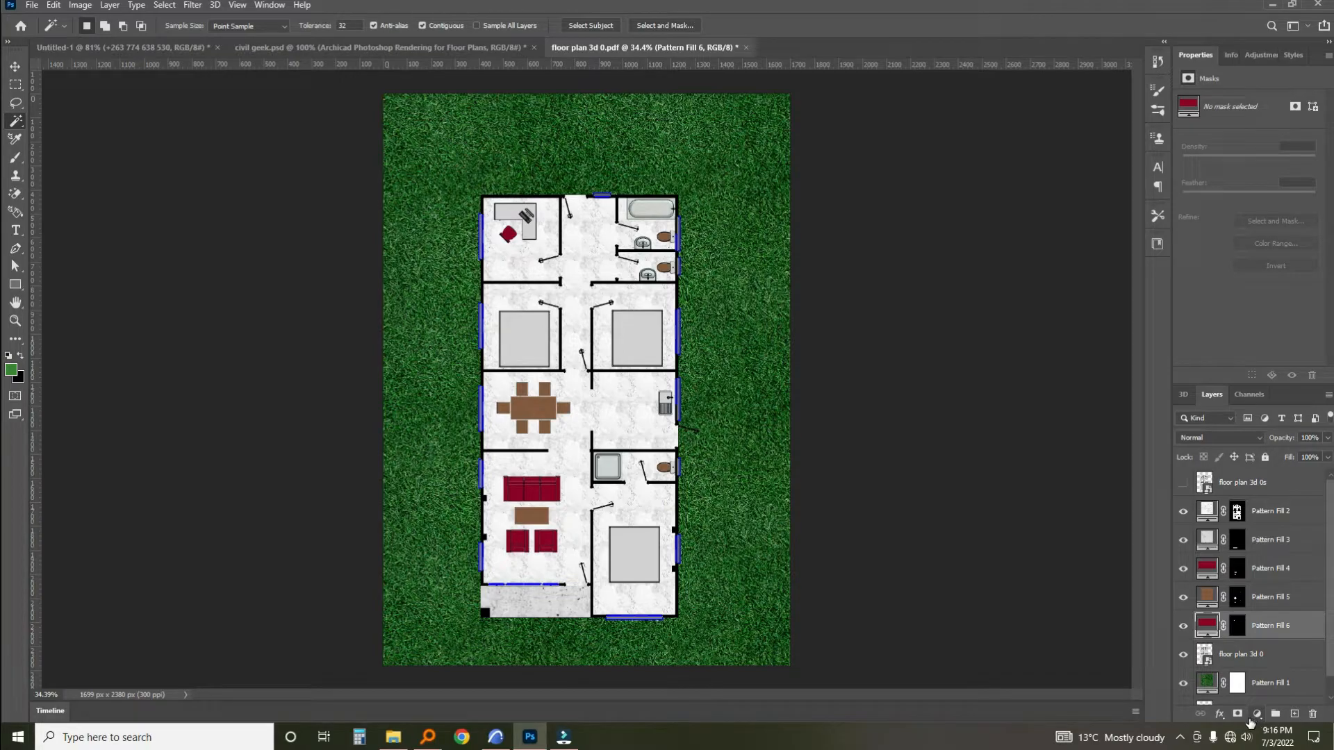
{"action": "left_click", "coordinate": [1257, 713]}
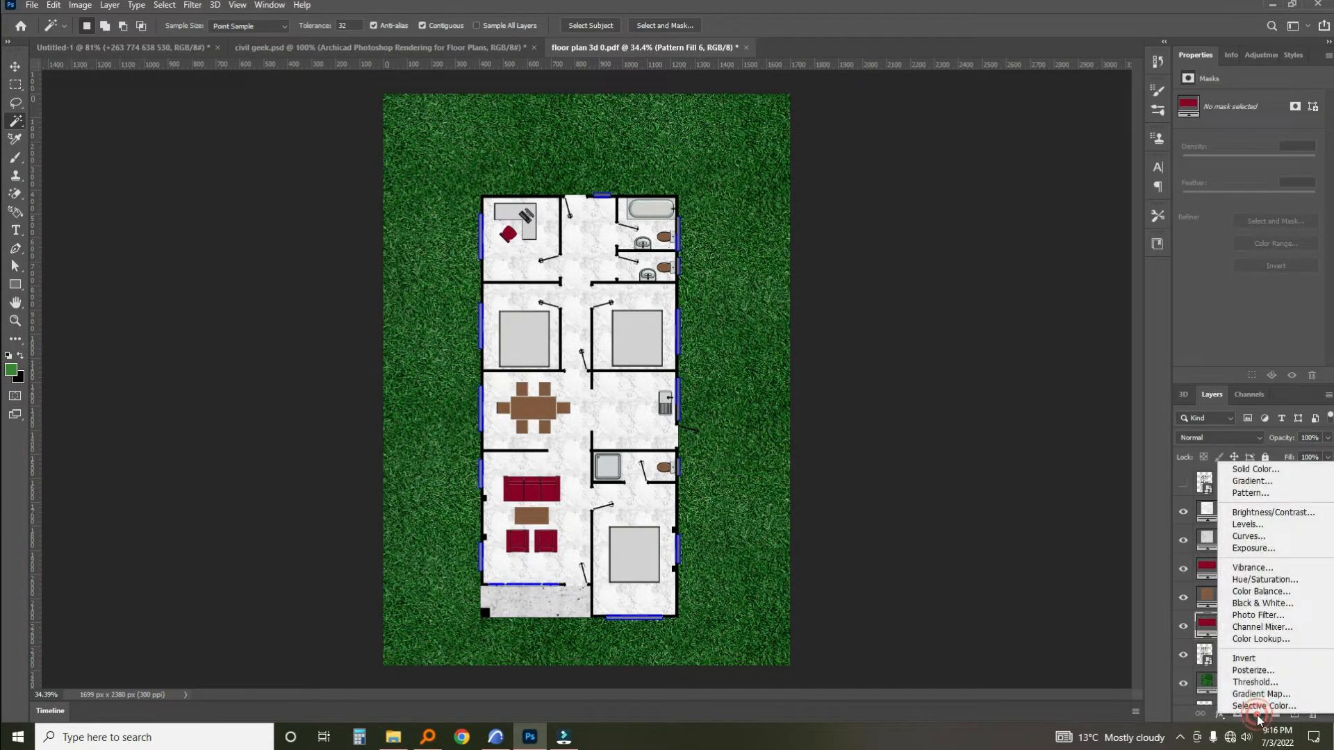
{"action": "left_click", "coordinate": [973, 601]}
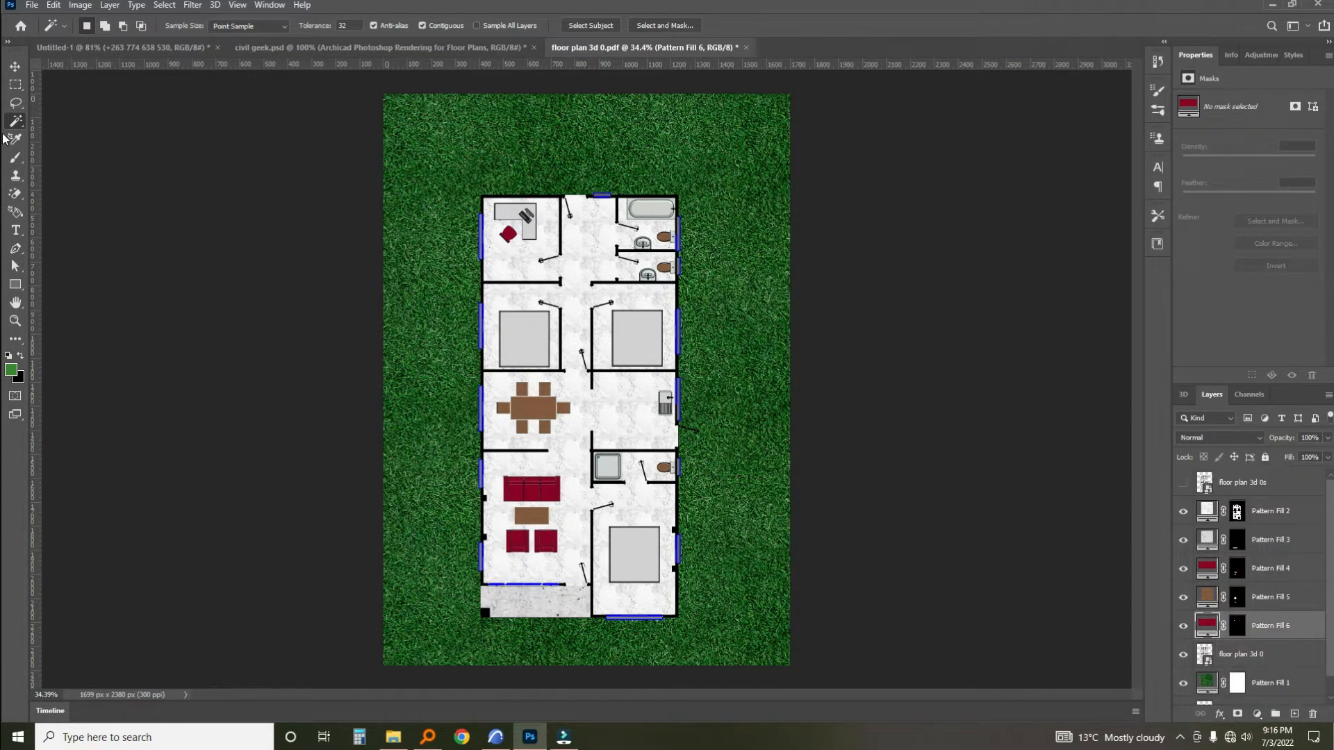
{"action": "left_click", "coordinate": [1254, 657]}
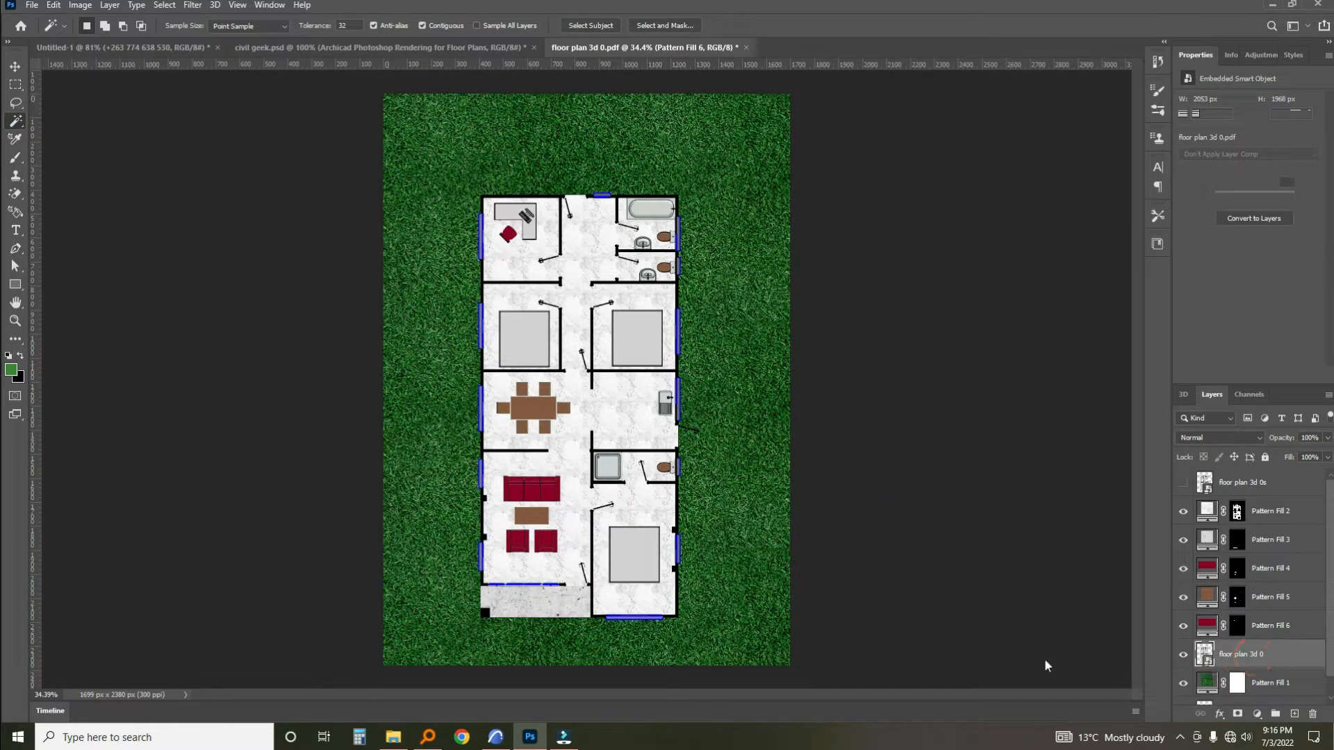
{"action": "left_click", "coordinate": [511, 354]}
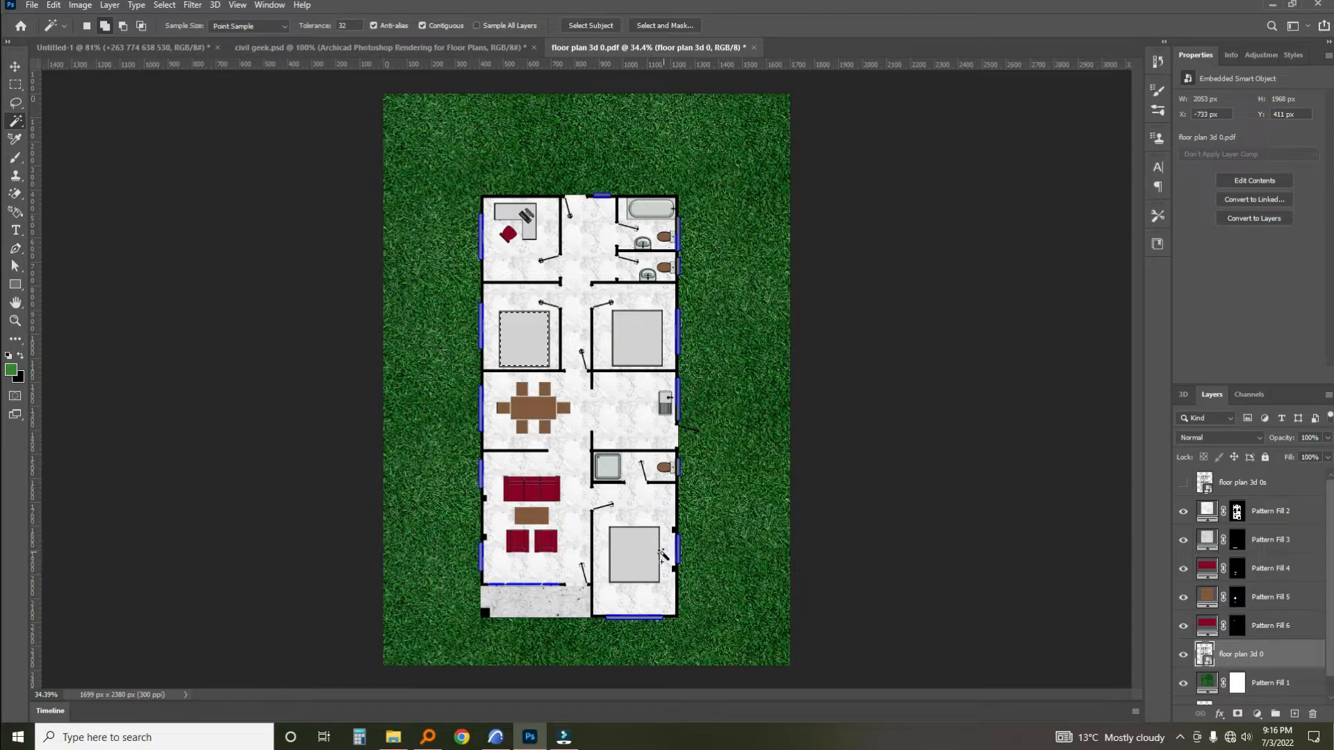
{"action": "left_click", "coordinate": [638, 547]}
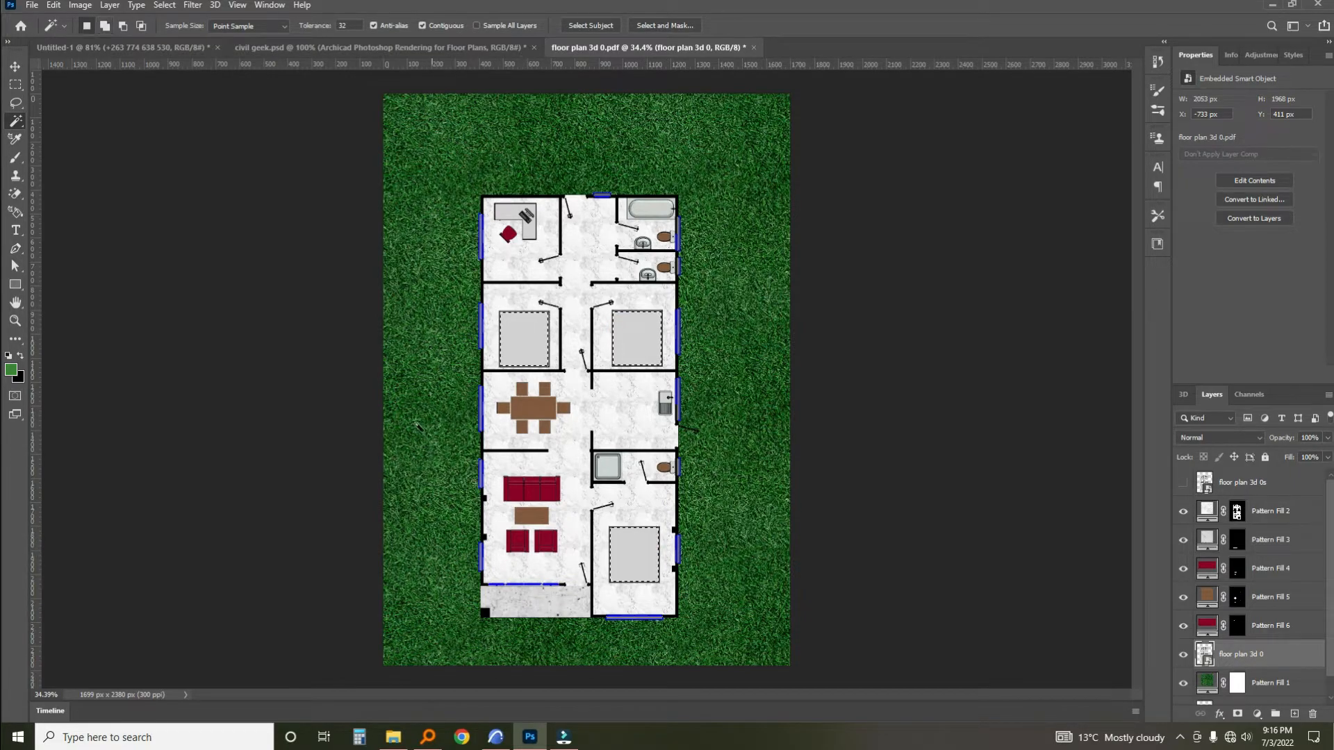
Add a pattern fill layer to the selected beds with the blue-grey carpet pattern at 12% scale.
{"action": "left_click", "coordinate": [1256, 716]}
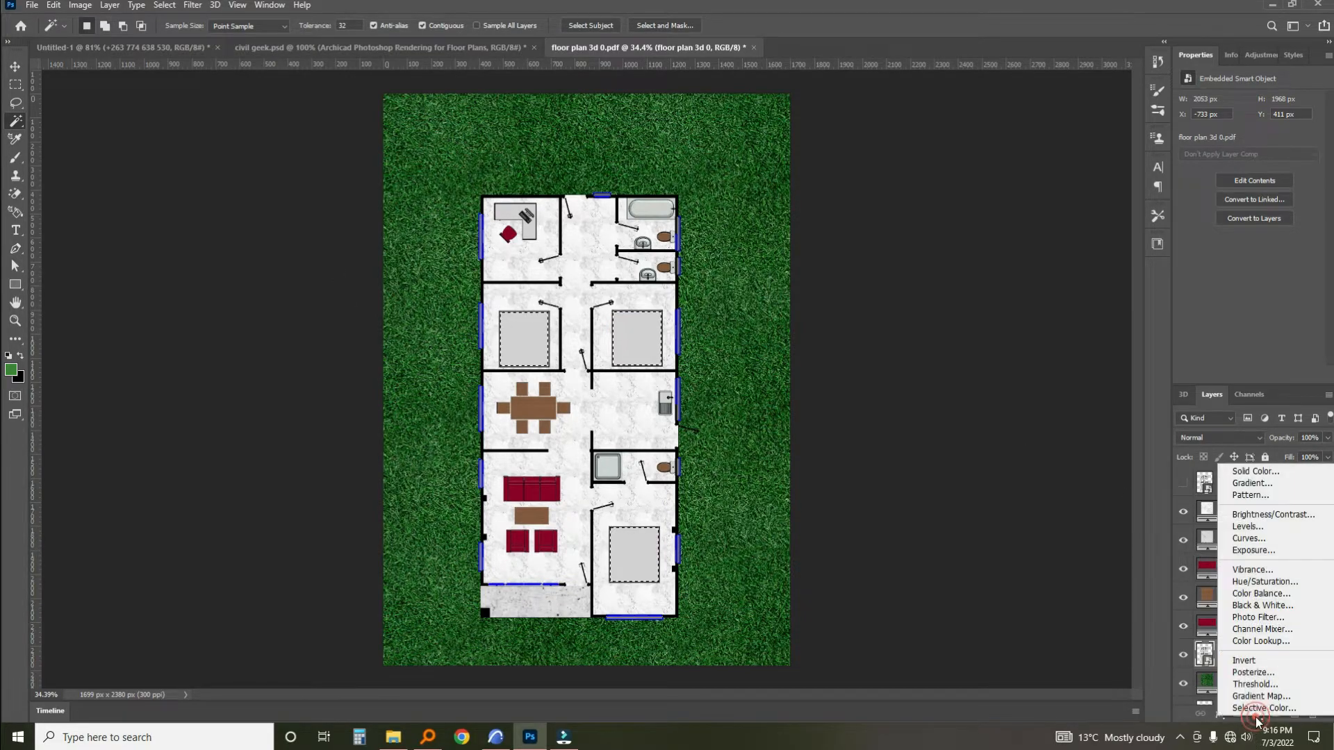
{"action": "left_click", "coordinate": [1235, 498]}
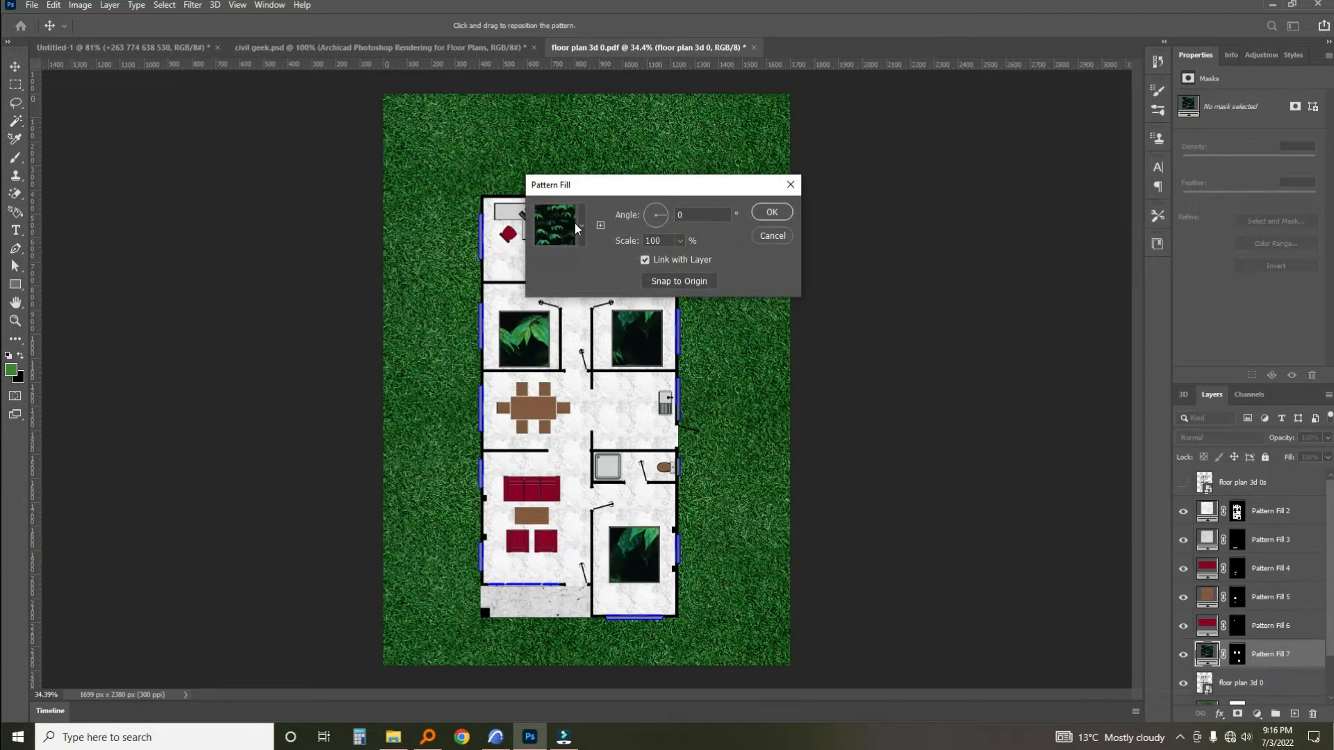
{"action": "left_click", "coordinate": [578, 223]}
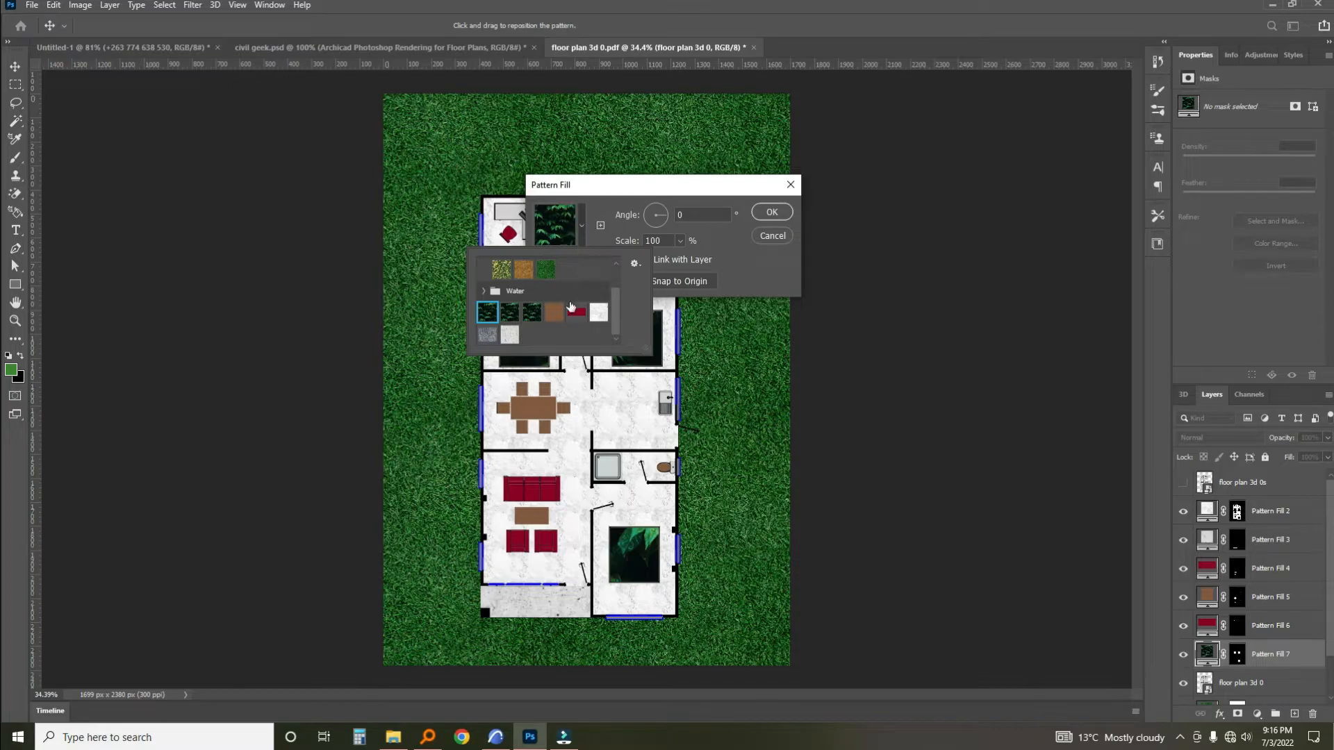
{"action": "left_click", "coordinate": [487, 334]}
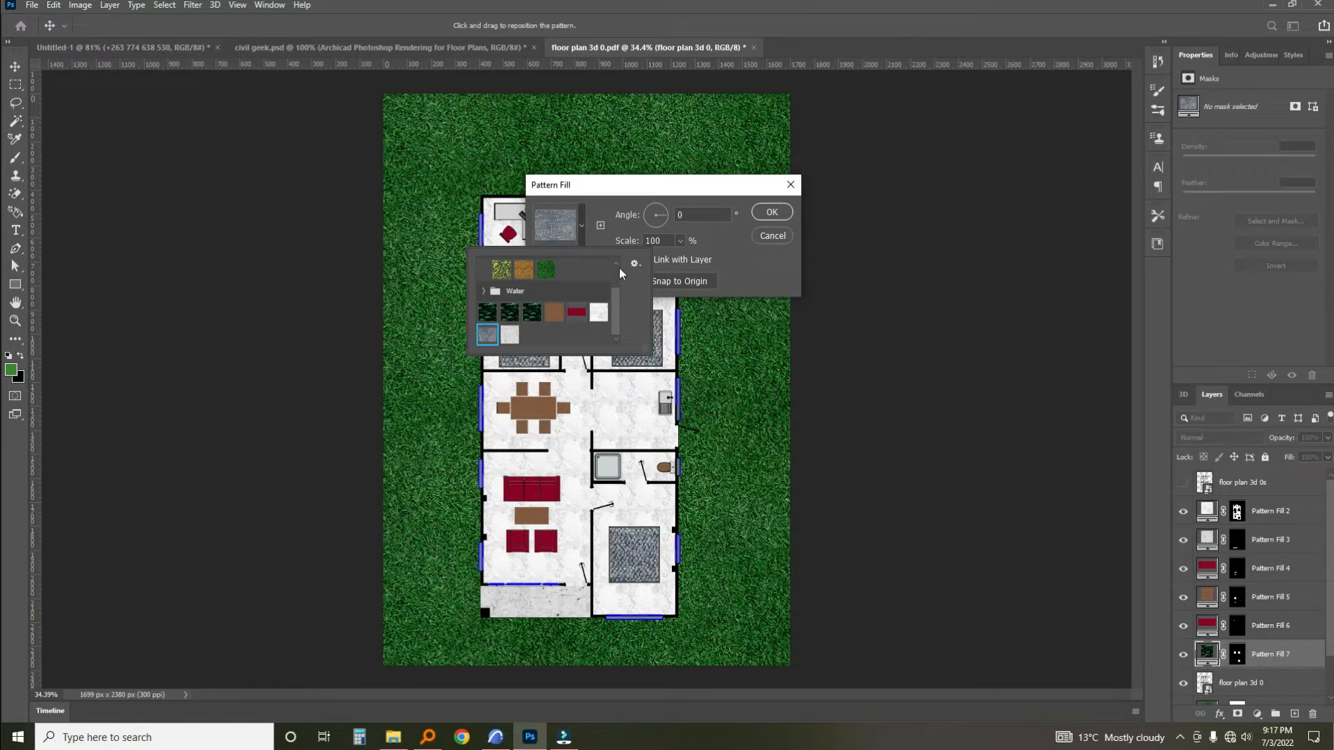
{"action": "left_click", "coordinate": [723, 261]}
{"action": "left_click", "coordinate": [680, 240]}
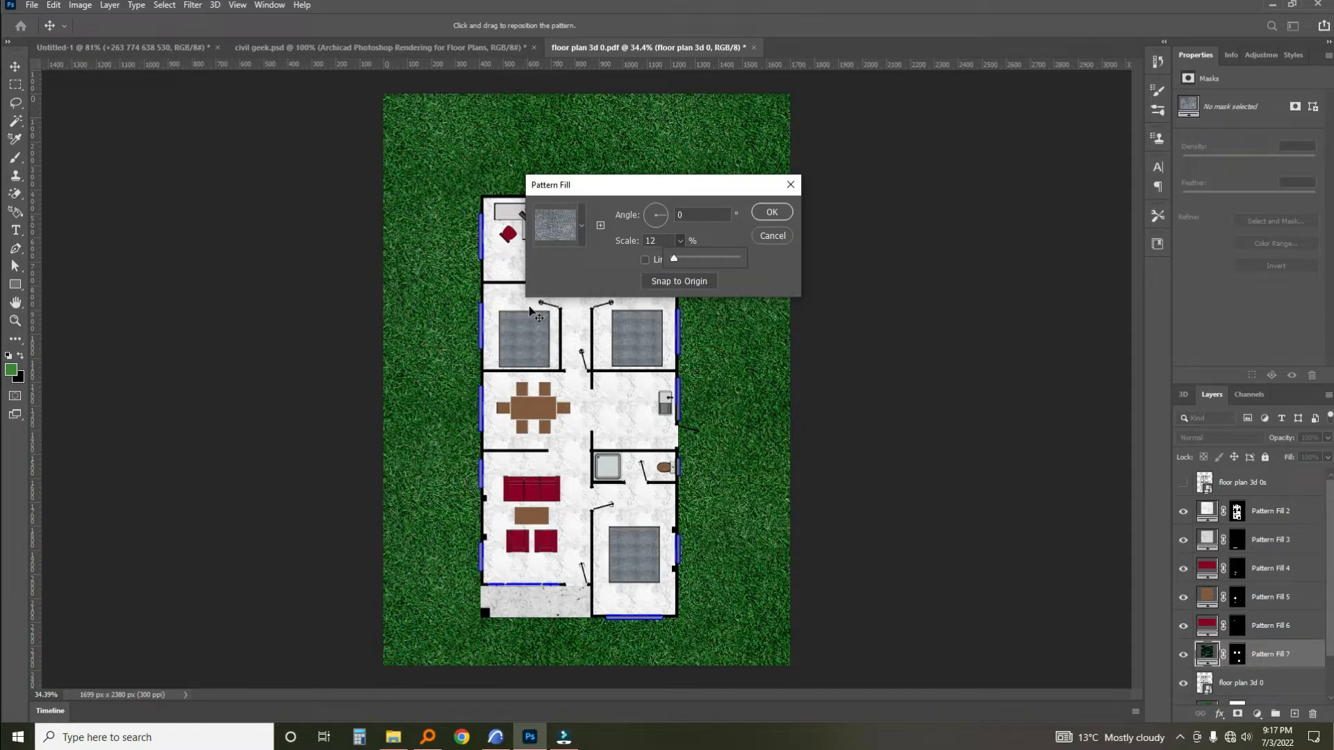
{"action": "left_click", "coordinate": [771, 212]}
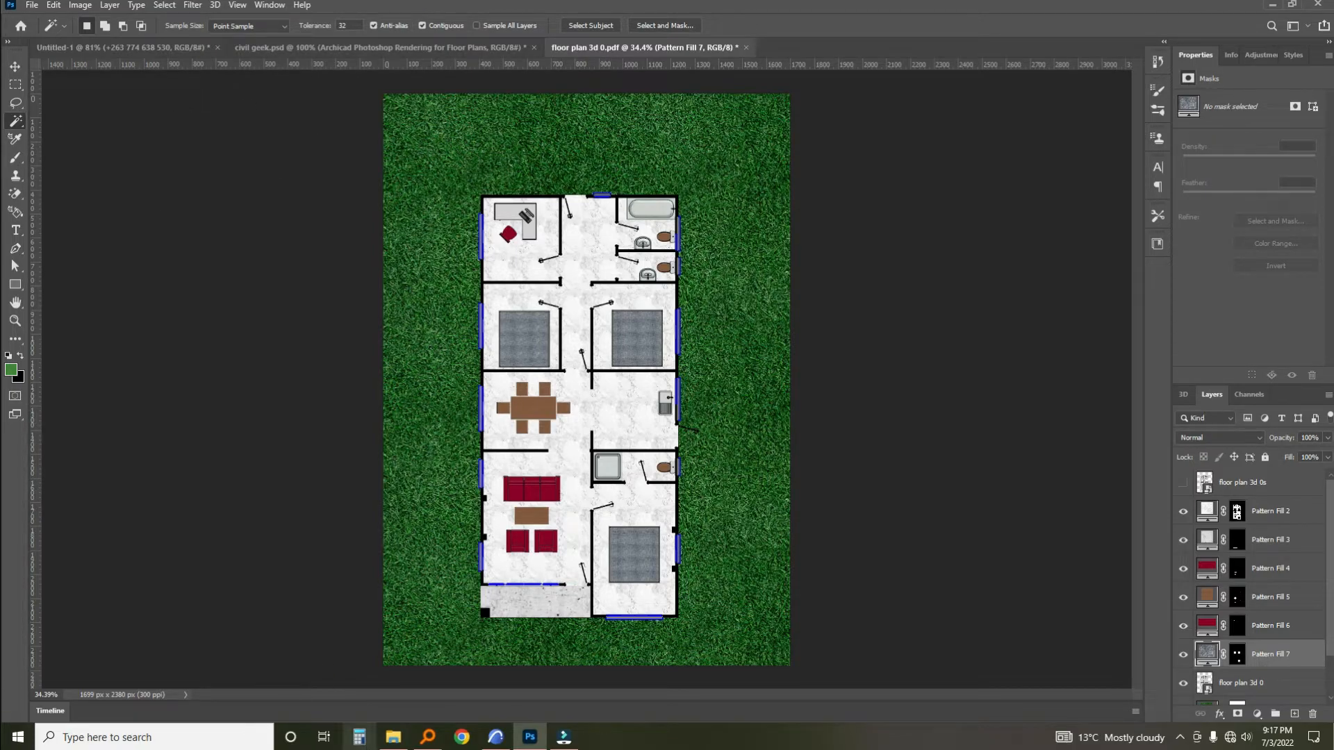
Switch to File Explorer and open the Floor plan resources folder inside Floor plan photoshop resources0001.
{"action": "left_click", "coordinate": [393, 737]}
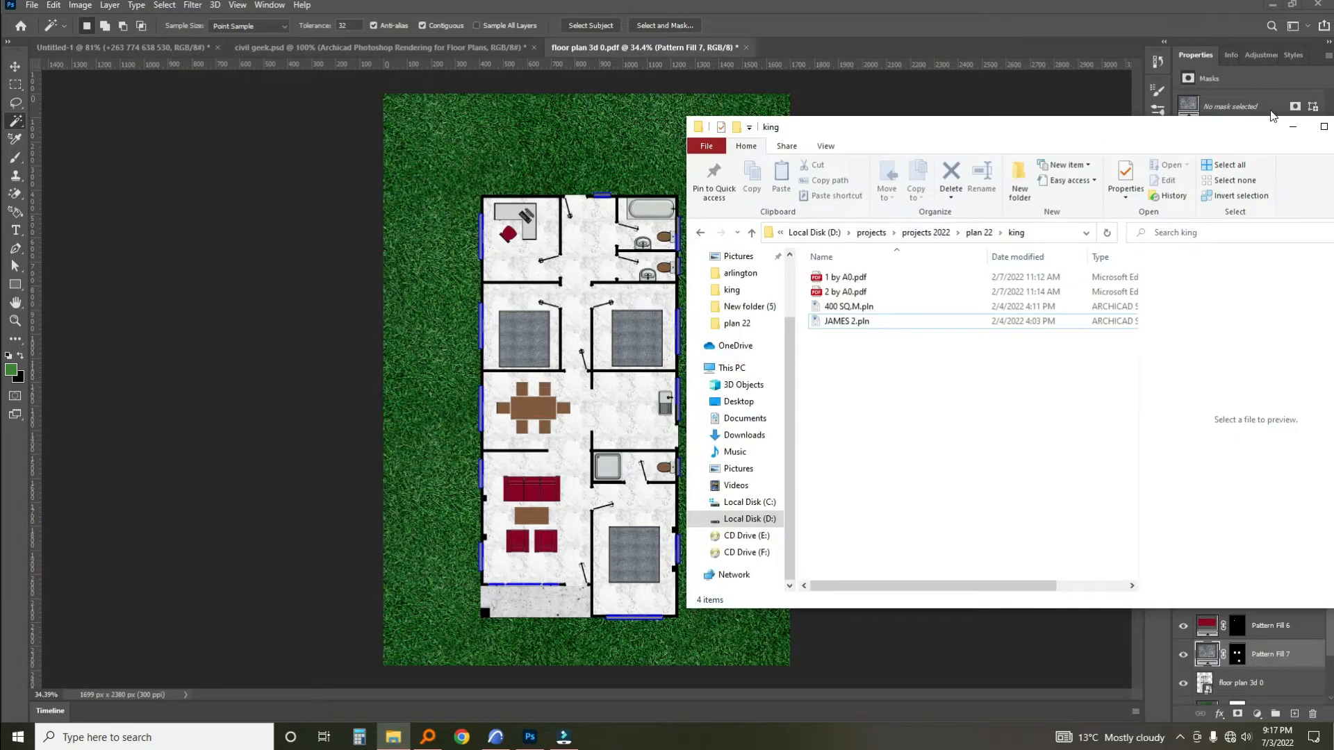
{"action": "left_click_drag", "start_coordinate": [1212, 134], "coordinate": [1004, 131]}
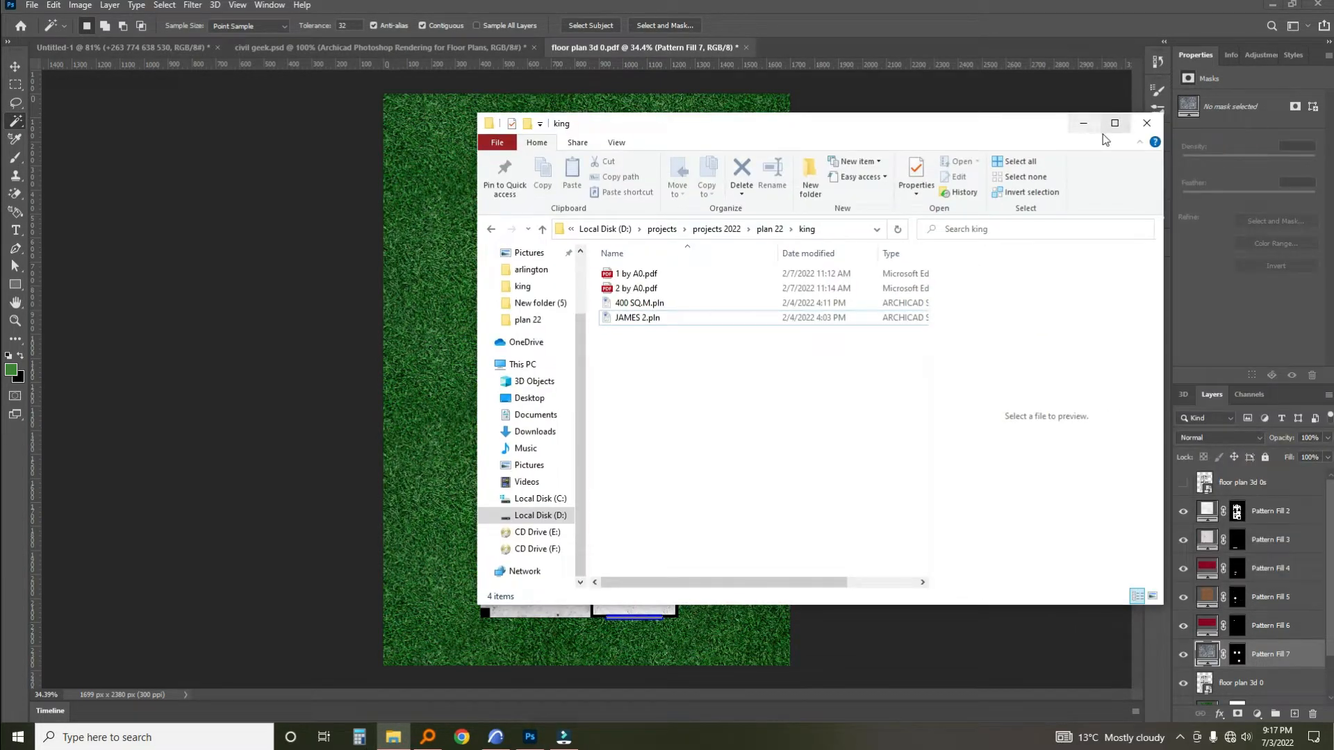
{"action": "left_click", "coordinate": [1147, 123]}
{"action": "left_click", "coordinate": [1267, 4]}
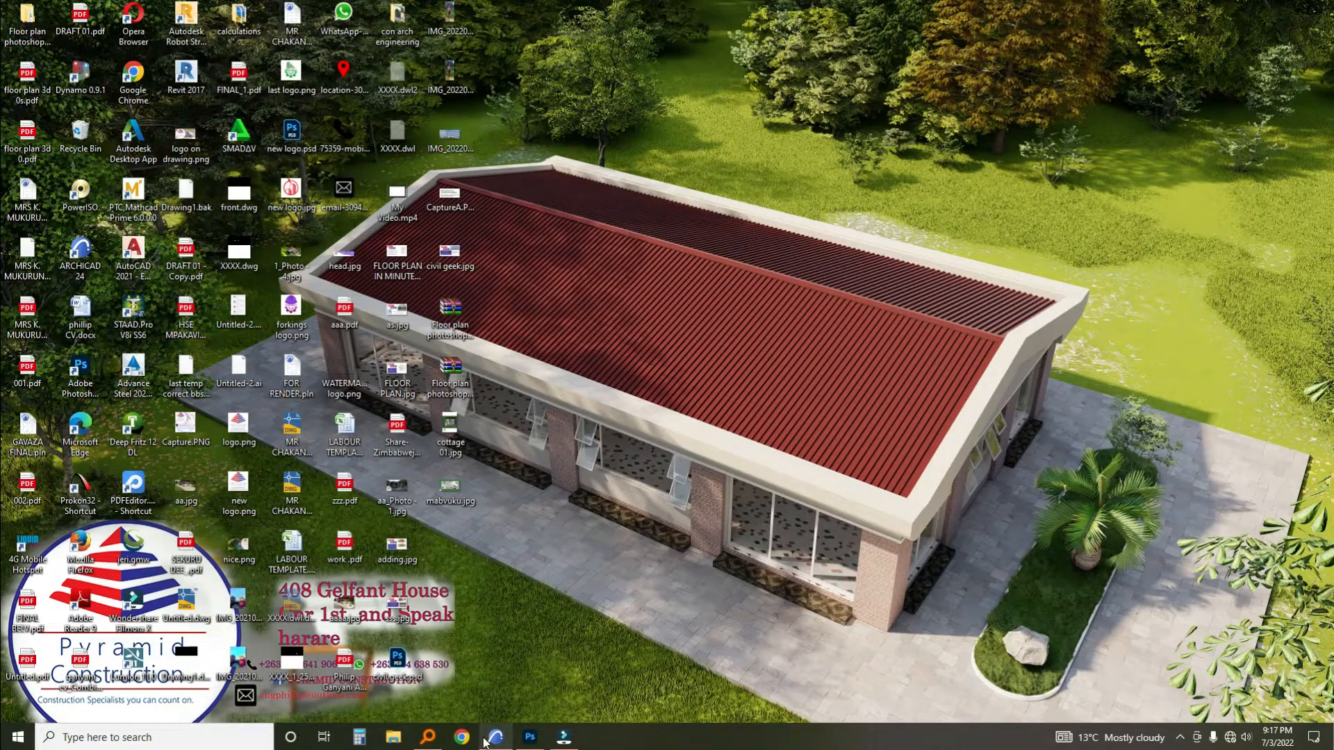
{"action": "left_click", "coordinate": [393, 737]}
{"action": "left_click", "coordinate": [631, 274]}
{"action": "double_click", "coordinate": [631, 275]}
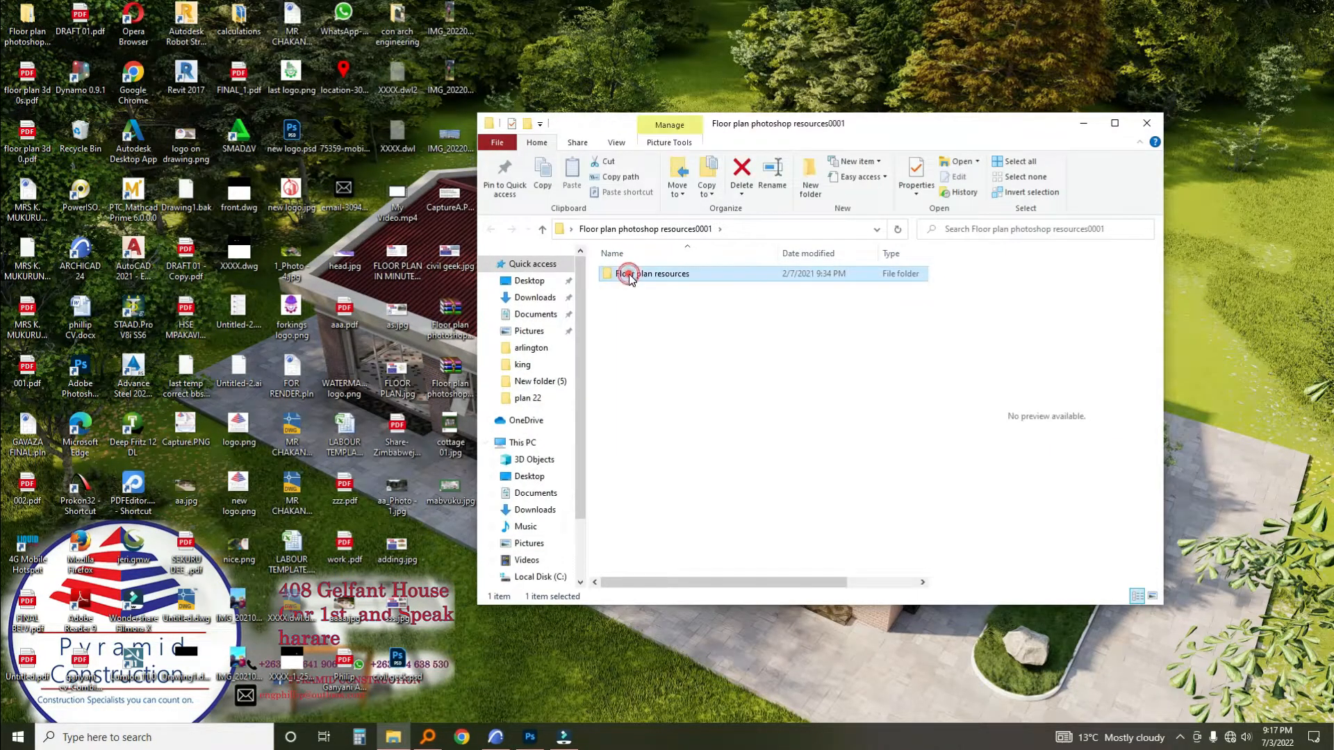
{"action": "scroll", "coordinate": [669, 456], "scroll_direction": "down", "scroll_amount": 1}
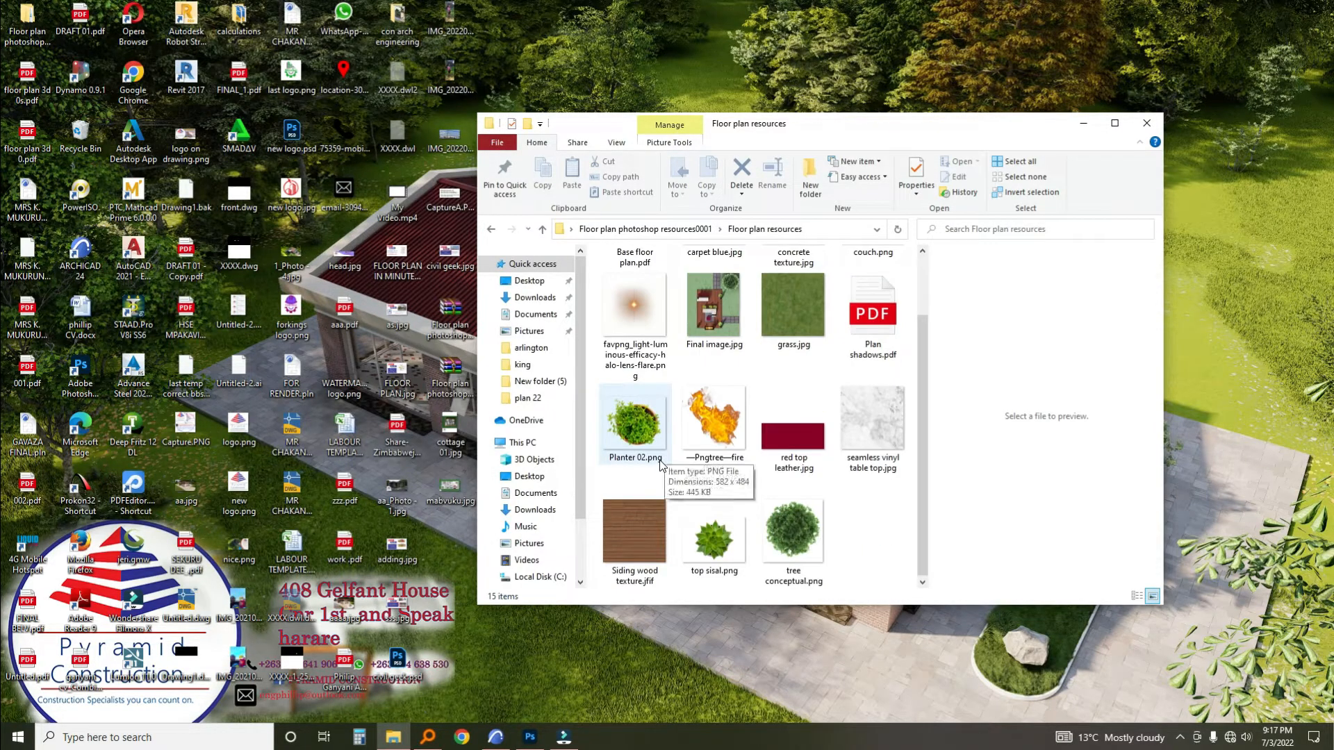
{"action": "left_click_drag", "start_coordinate": [737, 126], "coordinate": [1054, 119]}
Place tree conceptual.png into the Photoshop floor plan, scaled to about 386 x 390 px in the lawn's upper-left corner.
{"action": "left_click", "coordinate": [1111, 524]}
{"action": "left_click_drag", "start_coordinate": [532, 741], "coordinate": [721, 454]}
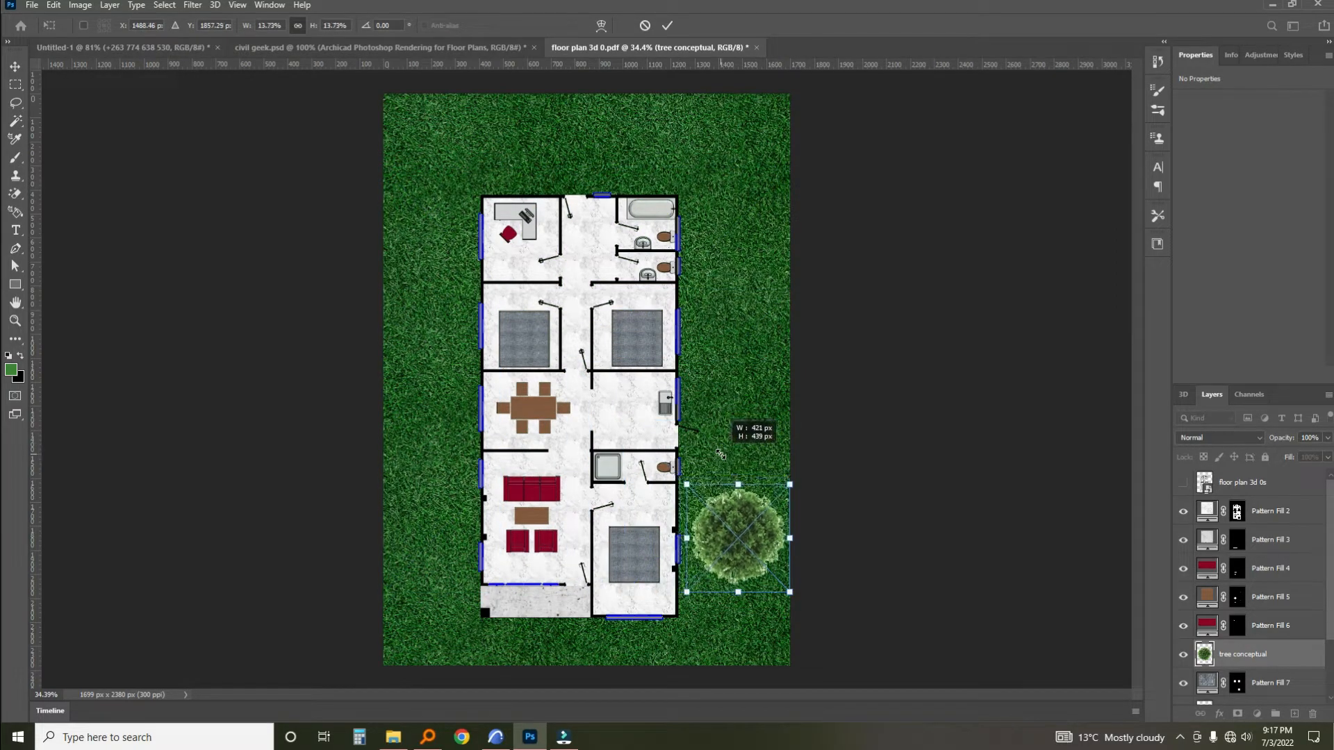
{"action": "left_click_drag", "start_coordinate": [736, 532], "coordinate": [717, 507]}
{"action": "left_click_drag", "start_coordinate": [554, 264], "coordinate": [436, 156]}
{"action": "left_click", "coordinate": [666, 27]}
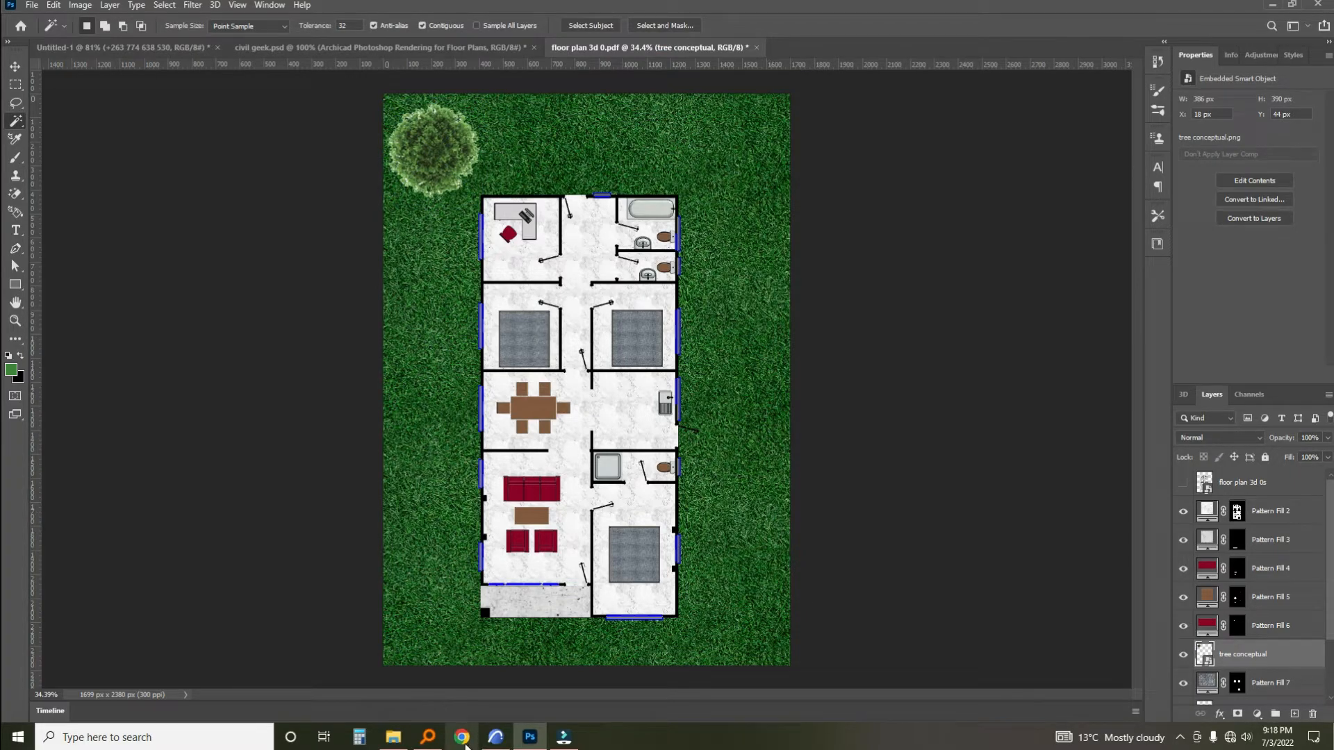
Place top sisal.png on the lawn just below the house, scaled to about 14%.
{"action": "left_click", "coordinate": [393, 738]}
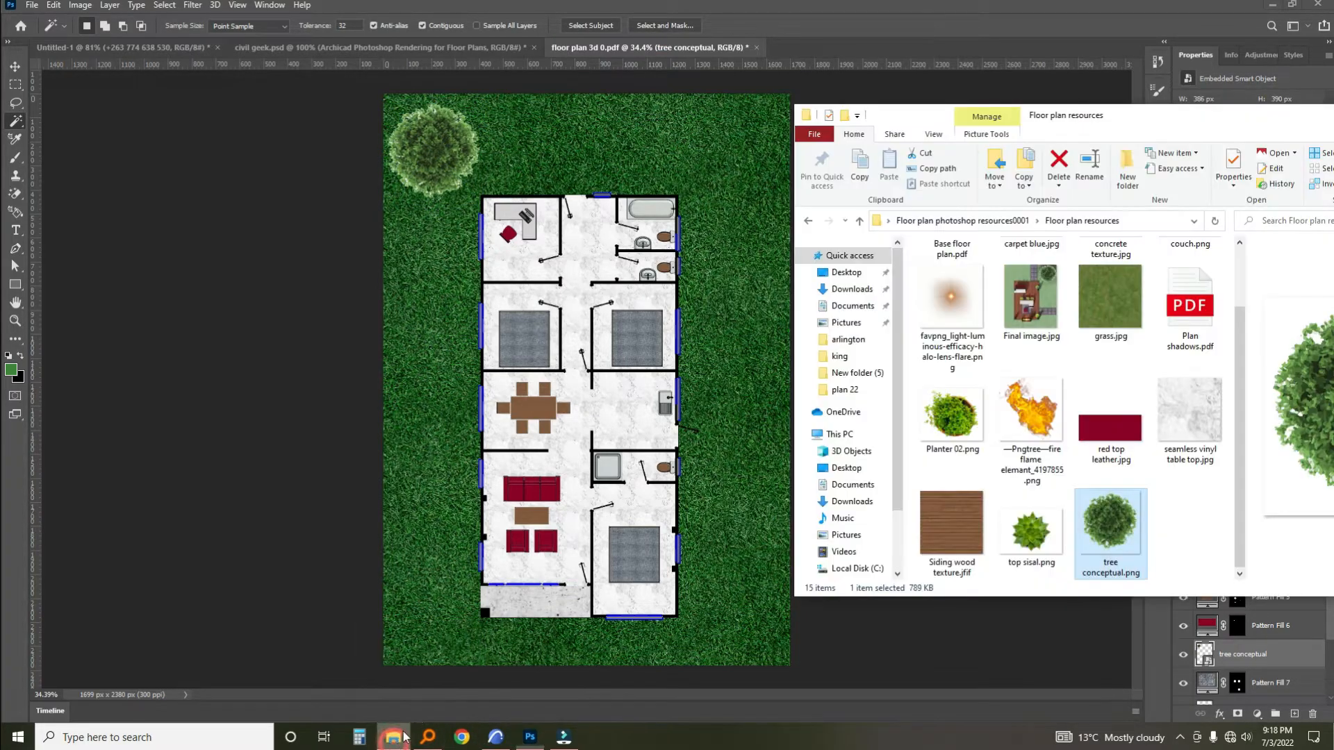
{"action": "left_click", "coordinate": [1031, 531]}
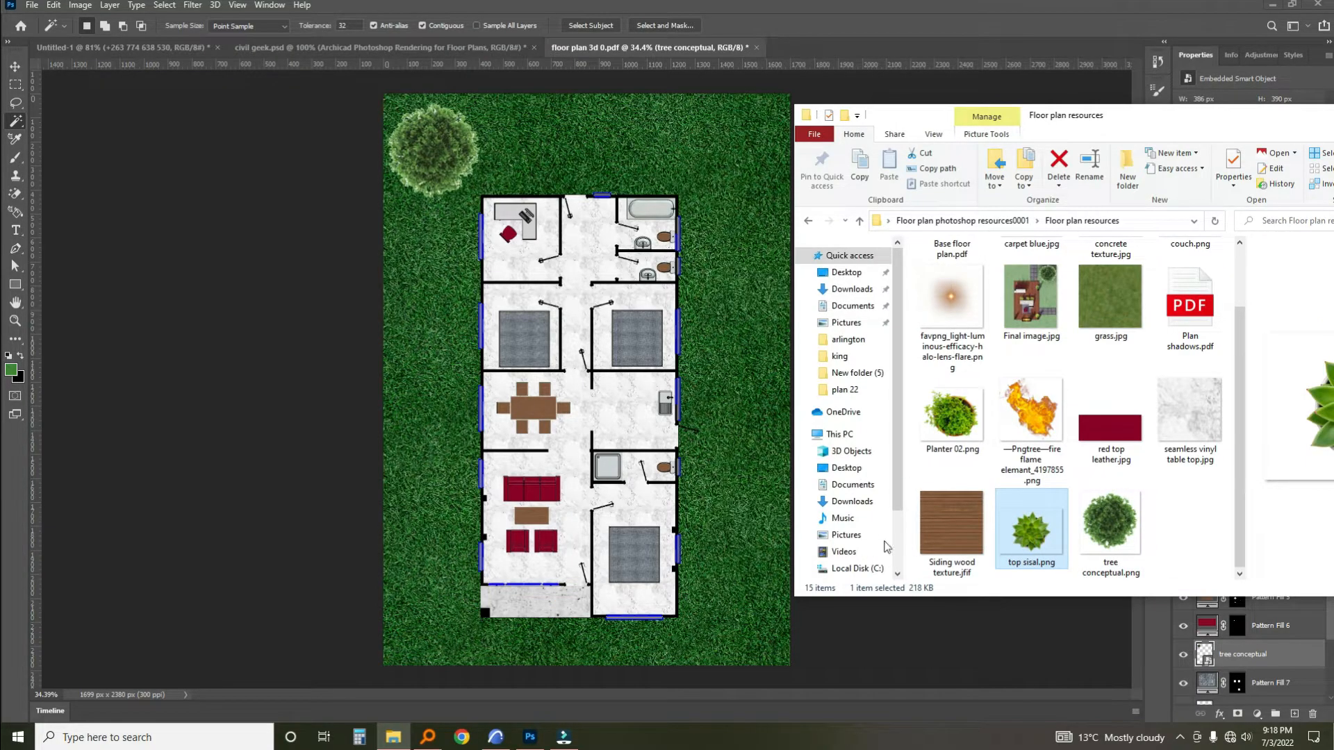
{"action": "left_click_drag", "start_coordinate": [446, 499], "coordinate": [428, 519]}
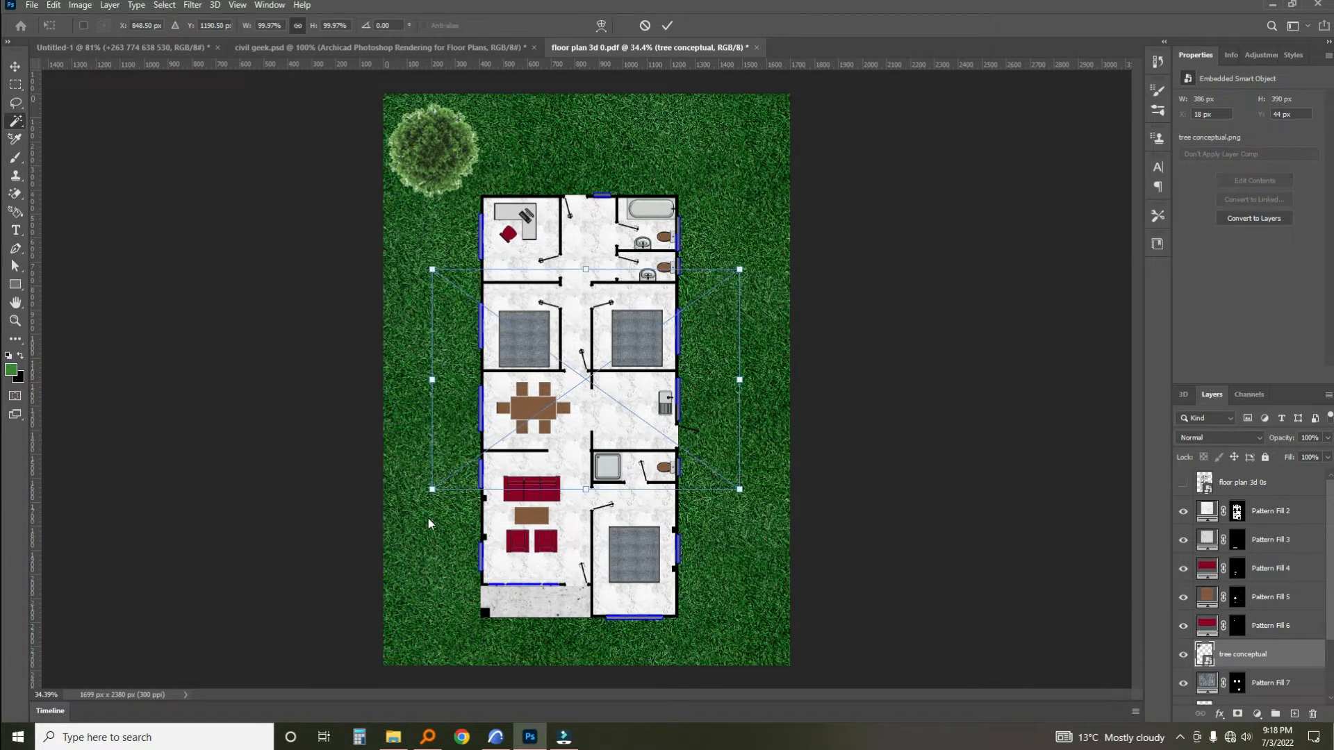
{"action": "left_click_drag", "start_coordinate": [431, 269], "coordinate": [596, 648]}
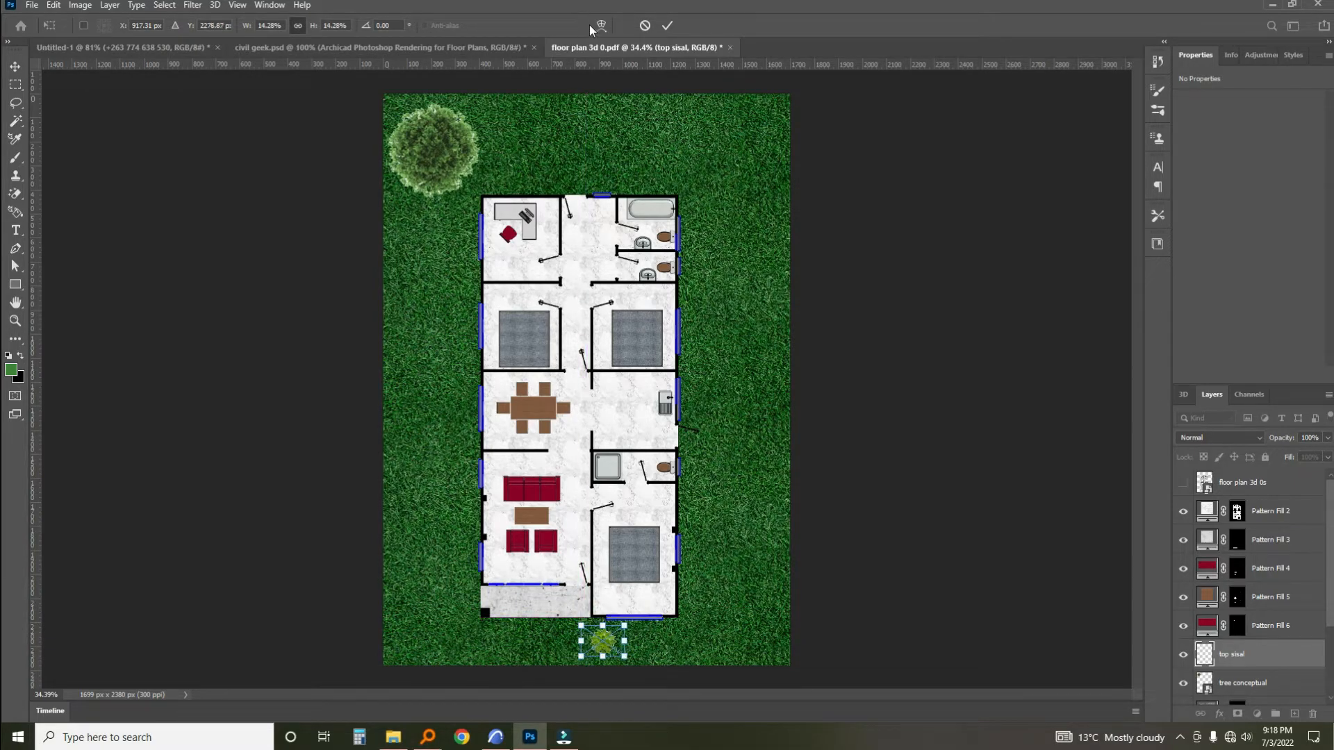
{"action": "left_click", "coordinate": [666, 26]}
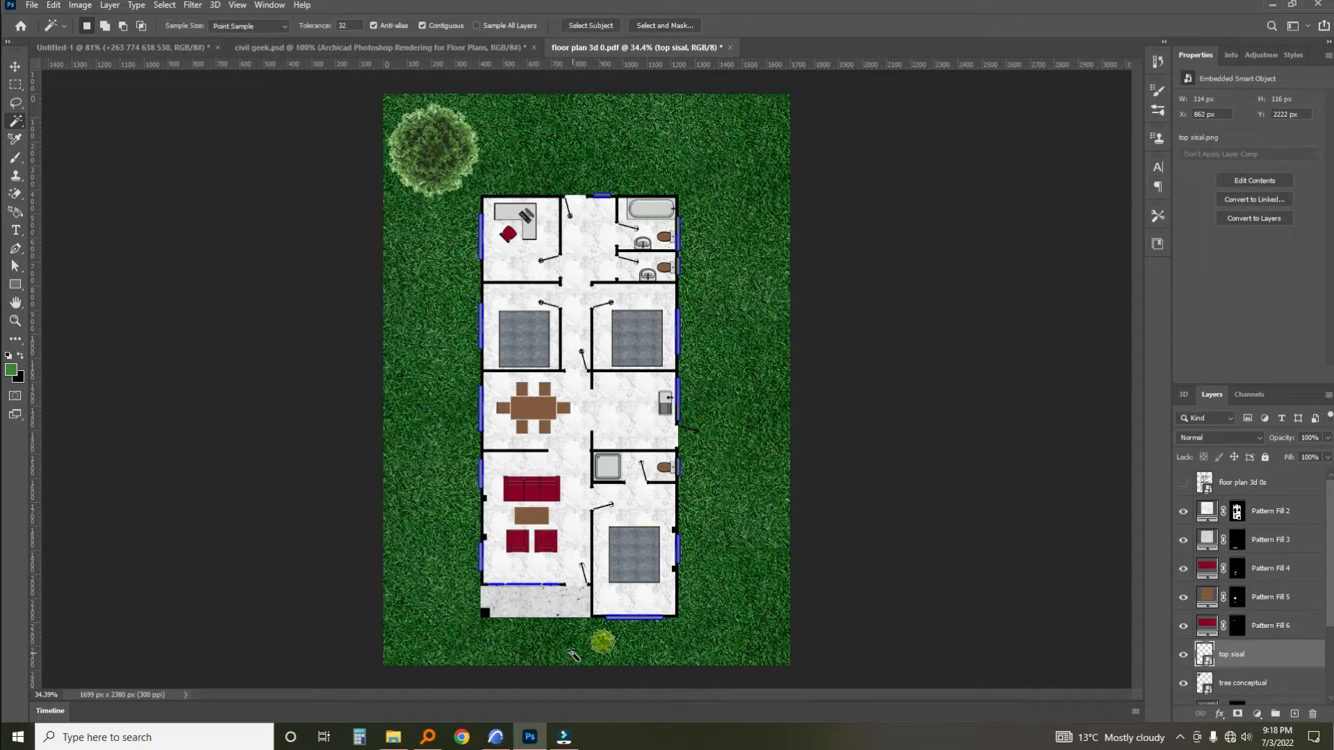
Shrink the top sisal plant to about 7% and position it on the lawn near the porch's lower-right corner.
{"action": "key", "text": "z"}
{"action": "left_click_drag", "start_coordinate": [573, 616], "coordinate": [611, 590]}
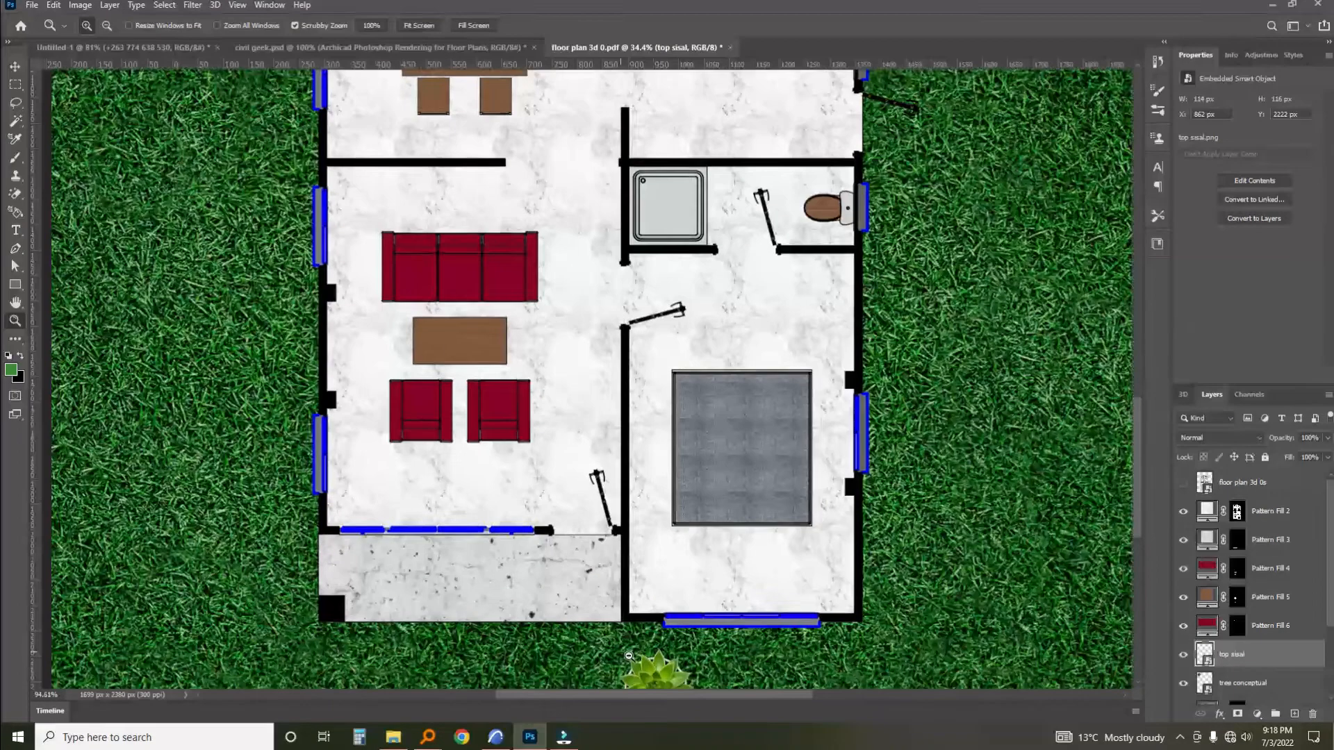
{"action": "scroll", "coordinate": [612, 590], "scroll_direction": "down", "scroll_amount": 5}
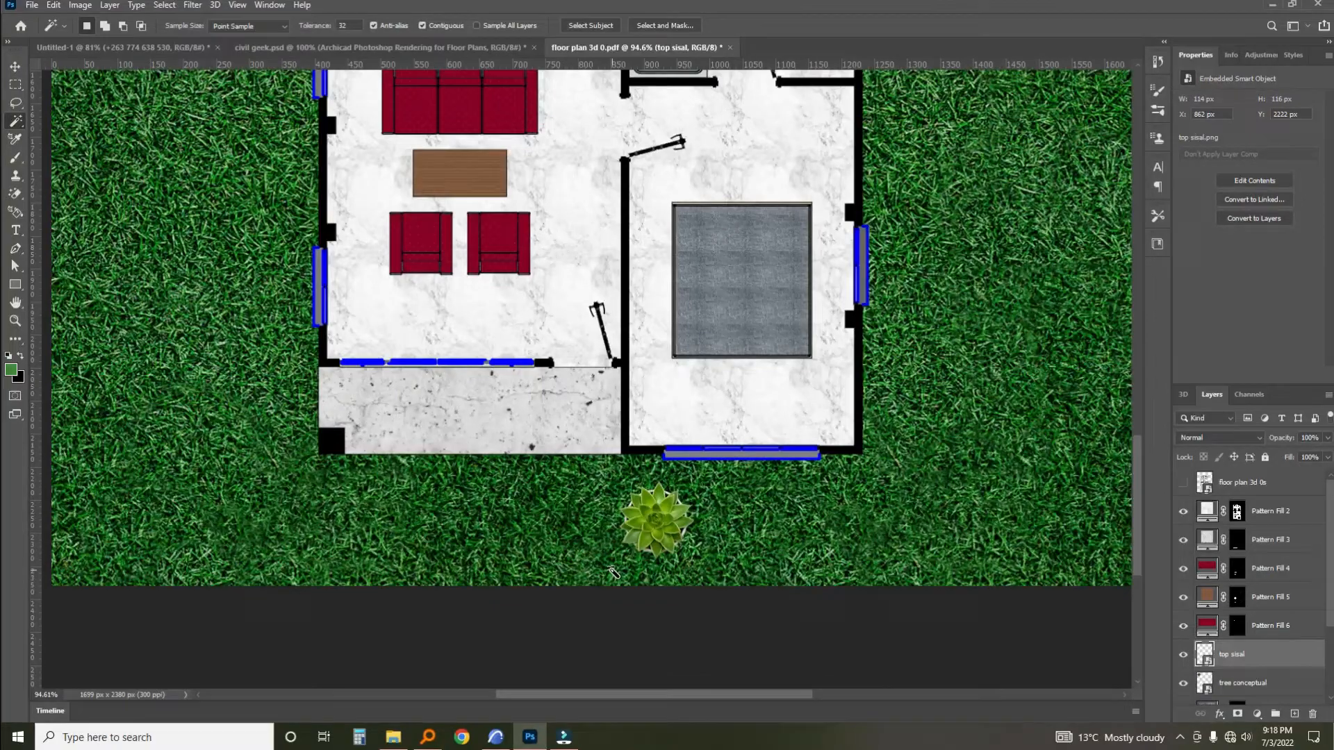
{"action": "key", "text": "ctrl+t"}
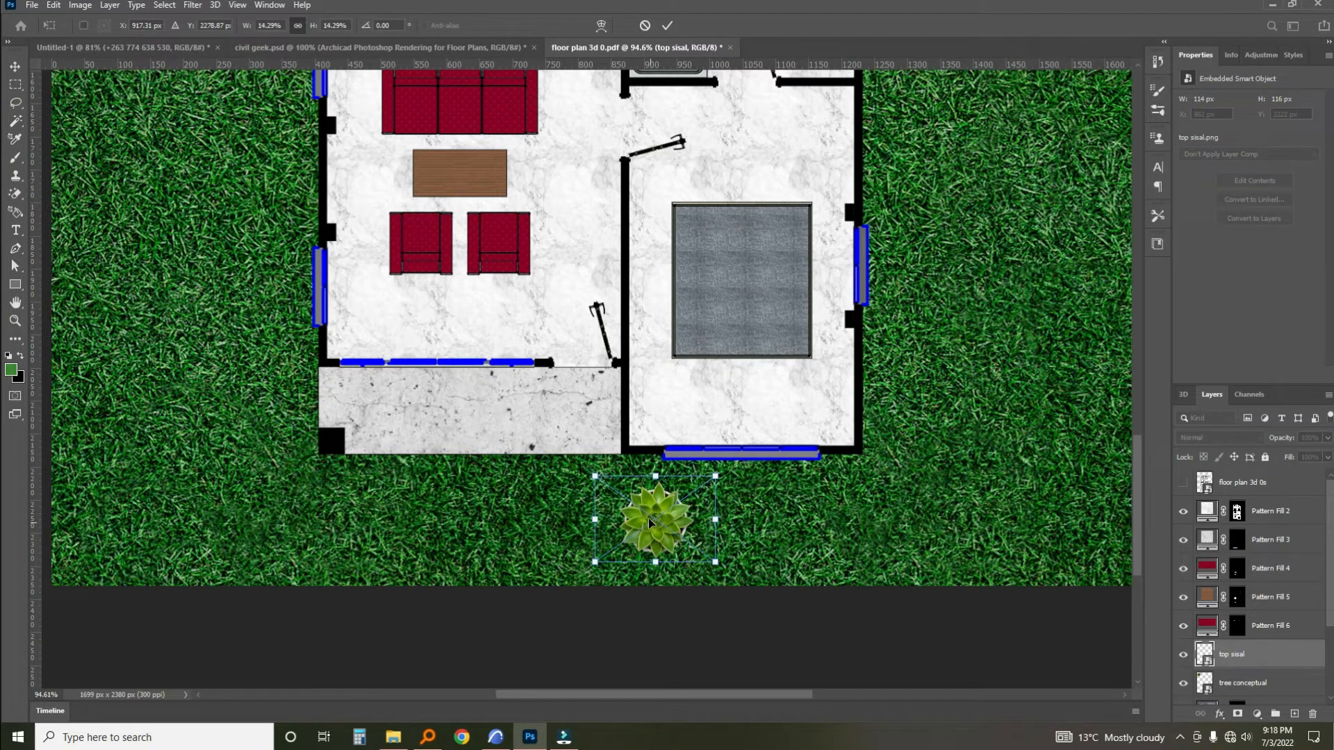
{"action": "left_click_drag", "start_coordinate": [594, 476], "coordinate": [645, 511]}
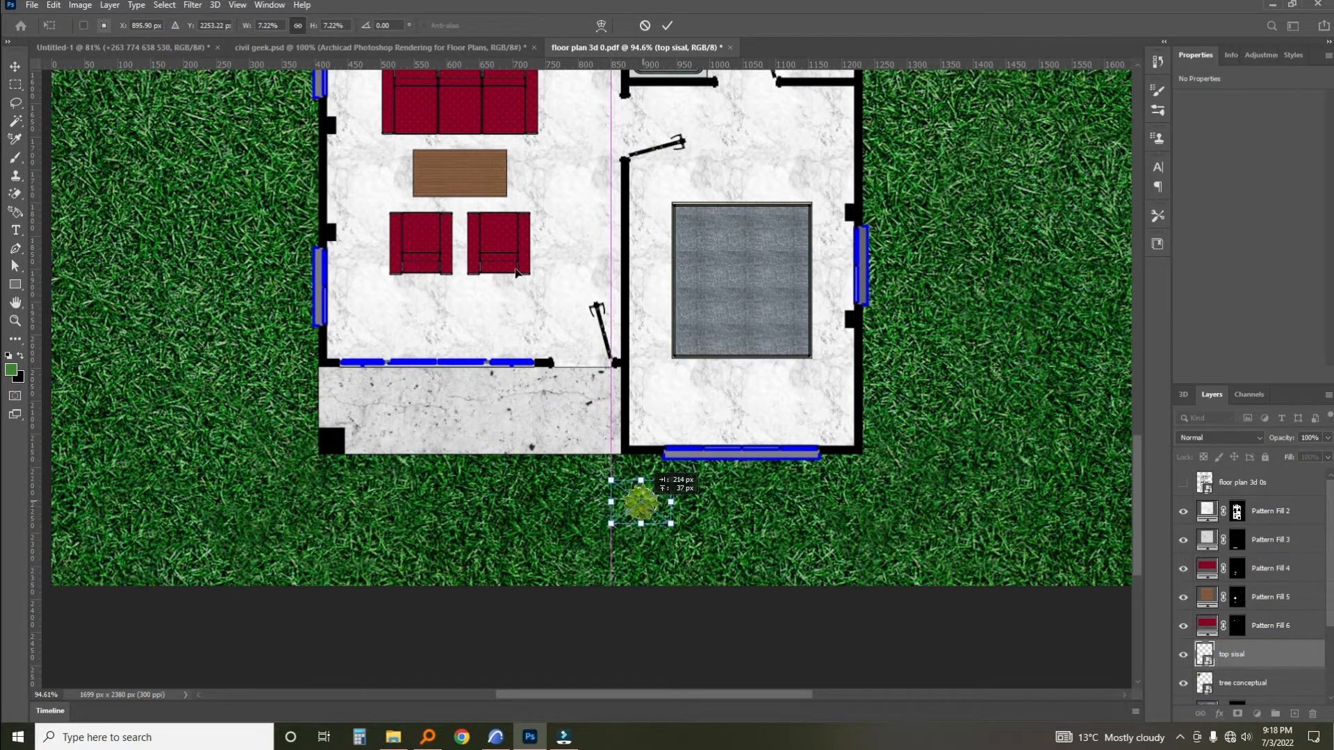
{"action": "left_click", "coordinate": [667, 25]}
{"action": "key", "text": "w"}
Export the floor plan as a JPG at 100% quality to the Desktop, named floor plan 3d 0.jpg.
{"action": "scroll", "coordinate": [416, 374], "scroll_direction": "up", "scroll_amount": 10}
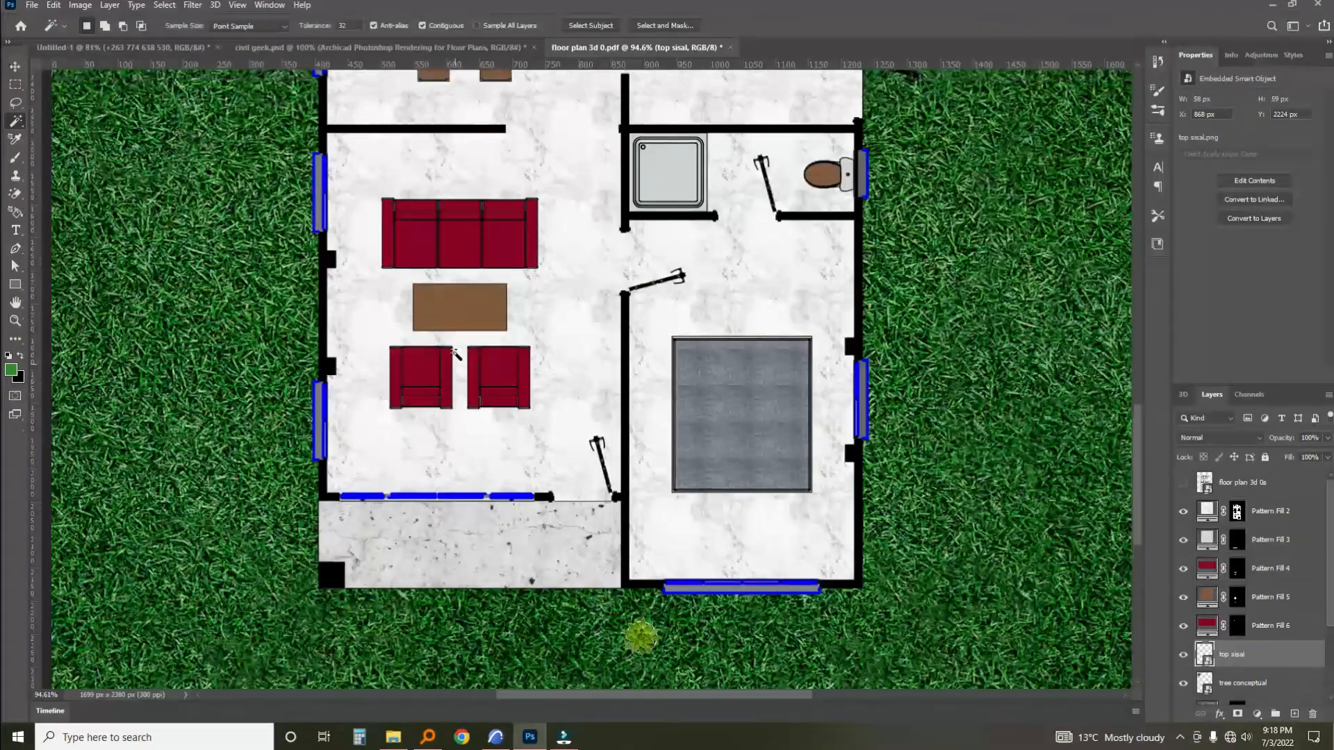
{"action": "scroll", "coordinate": [415, 373], "scroll_direction": "up", "scroll_amount": 5}
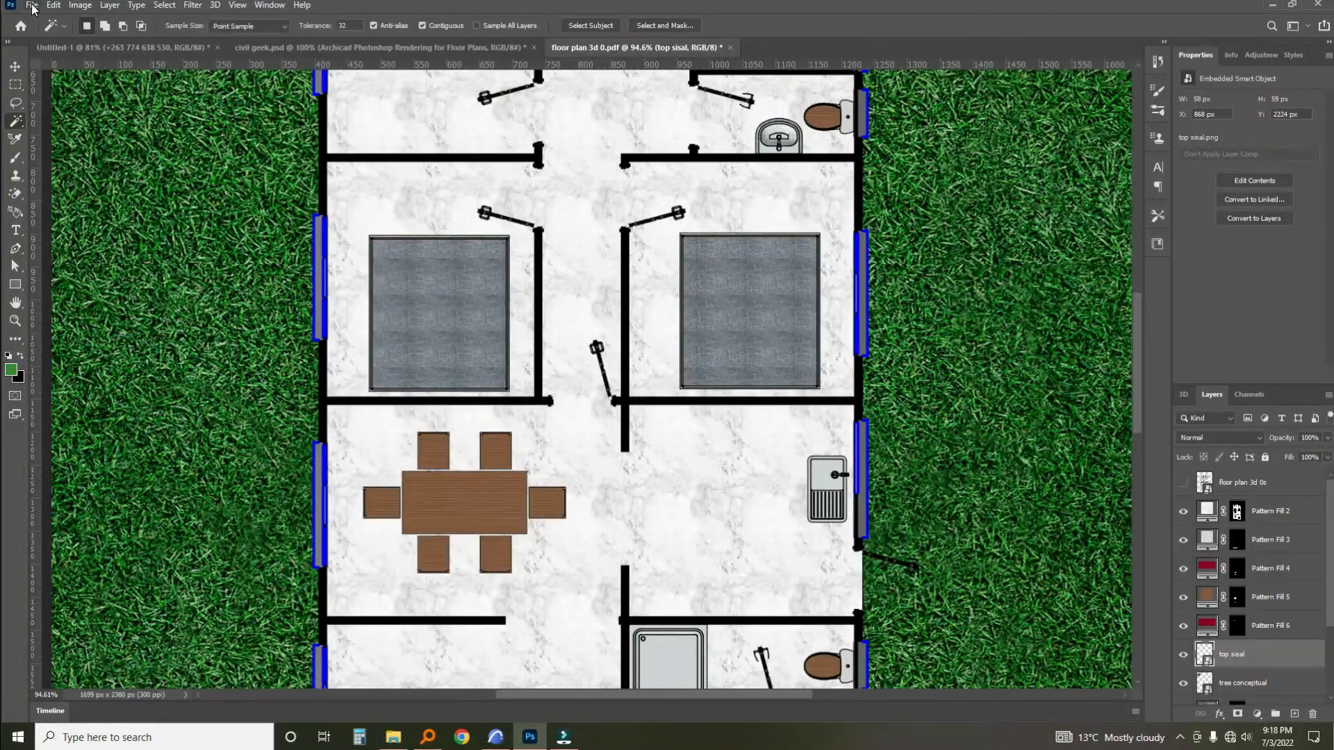
{"action": "left_click", "coordinate": [32, 6]}
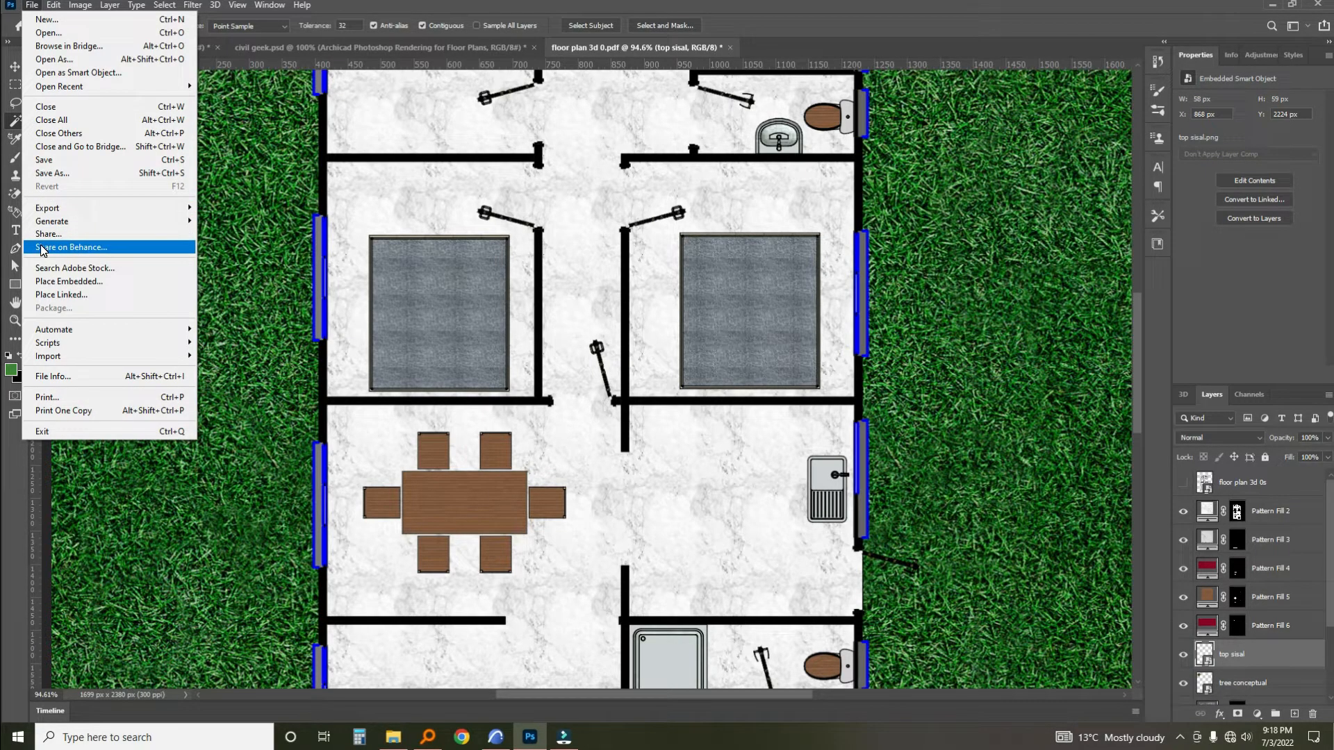
{"action": "mouse_move", "coordinate": [54, 212]}
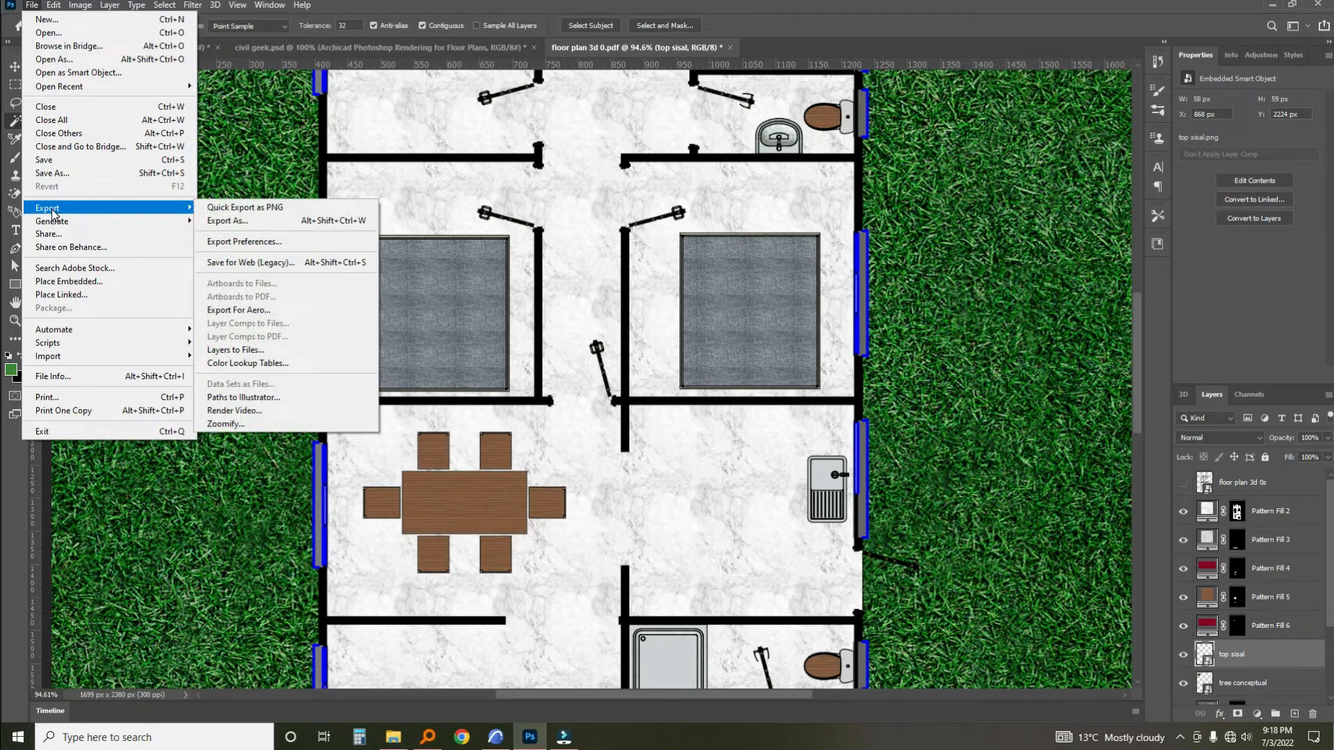
{"action": "left_click", "coordinate": [268, 227]}
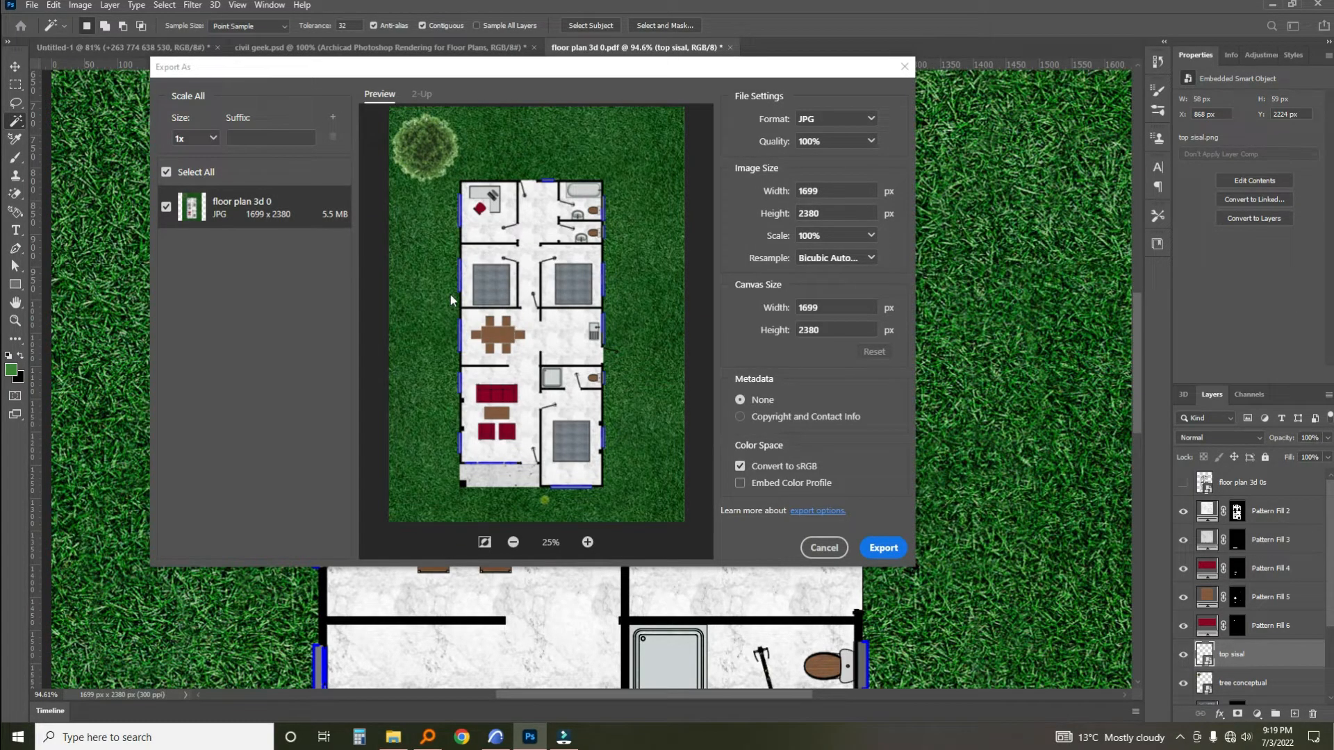
{"action": "left_click", "coordinate": [882, 549]}
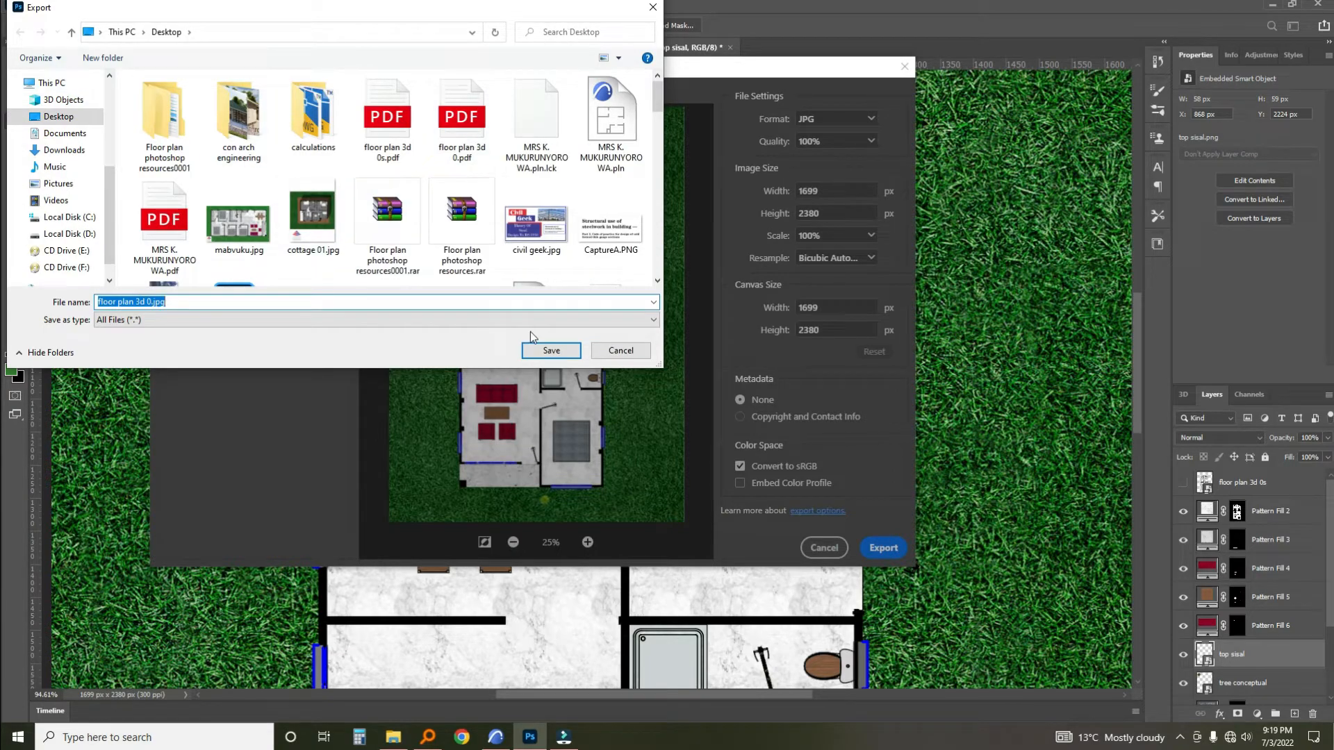
{"action": "left_click", "coordinate": [551, 351]}
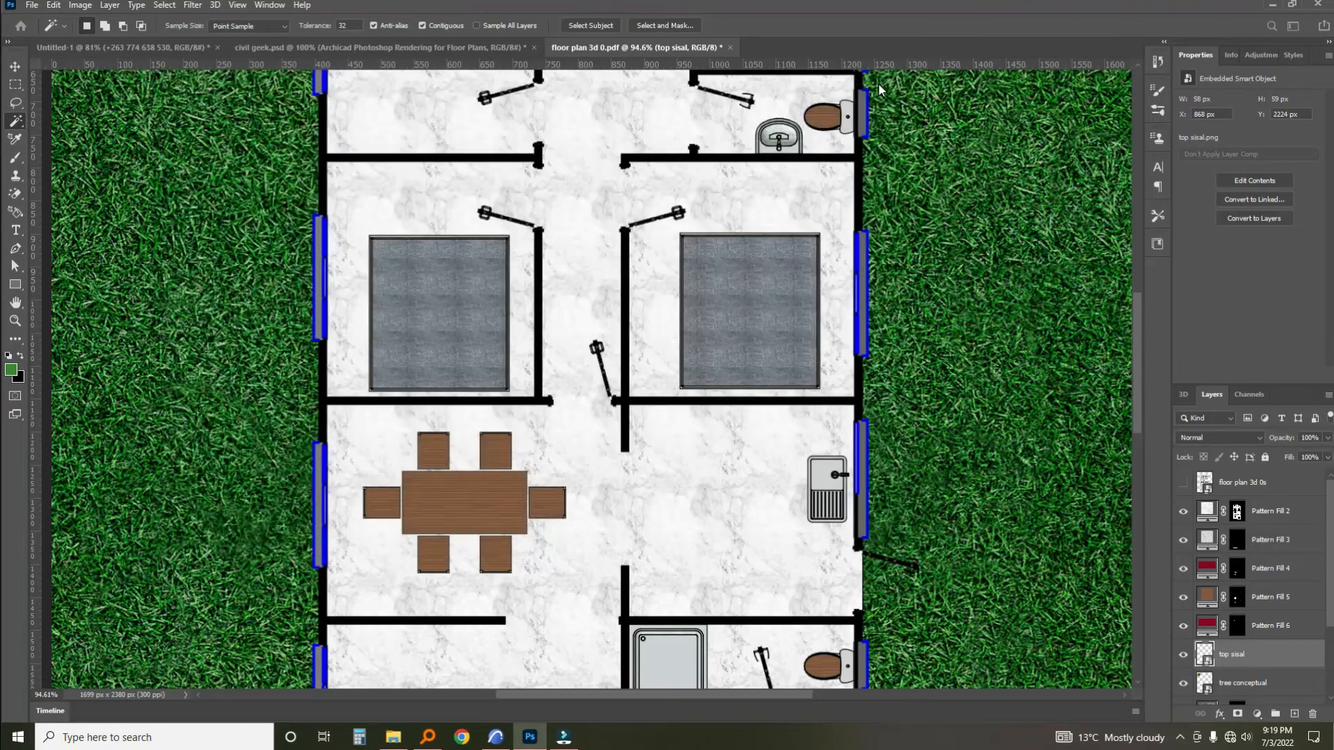
Open the exported floor plan 3d 0.jpg from the desktop to examine the rendering, and return to Photoshop.
{"action": "left_click", "coordinate": [1273, 10]}
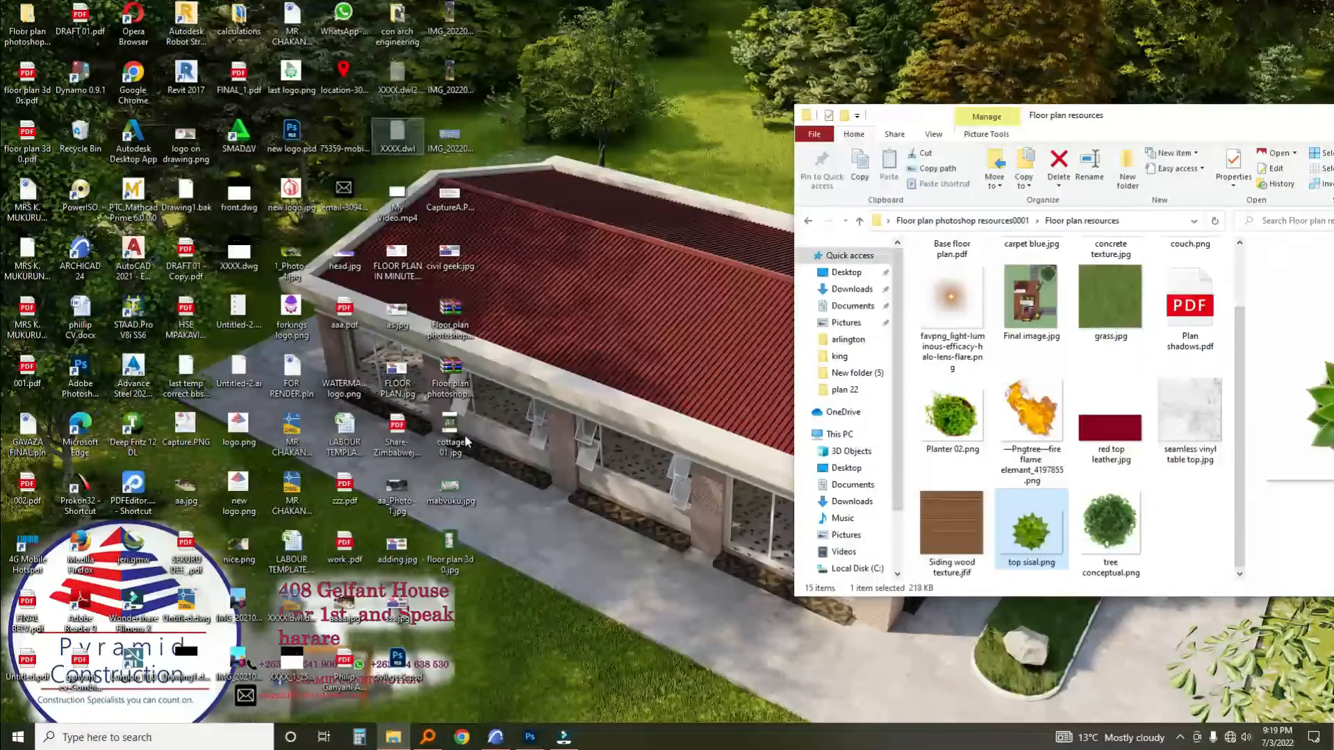
{"action": "double_click", "coordinate": [451, 553]}
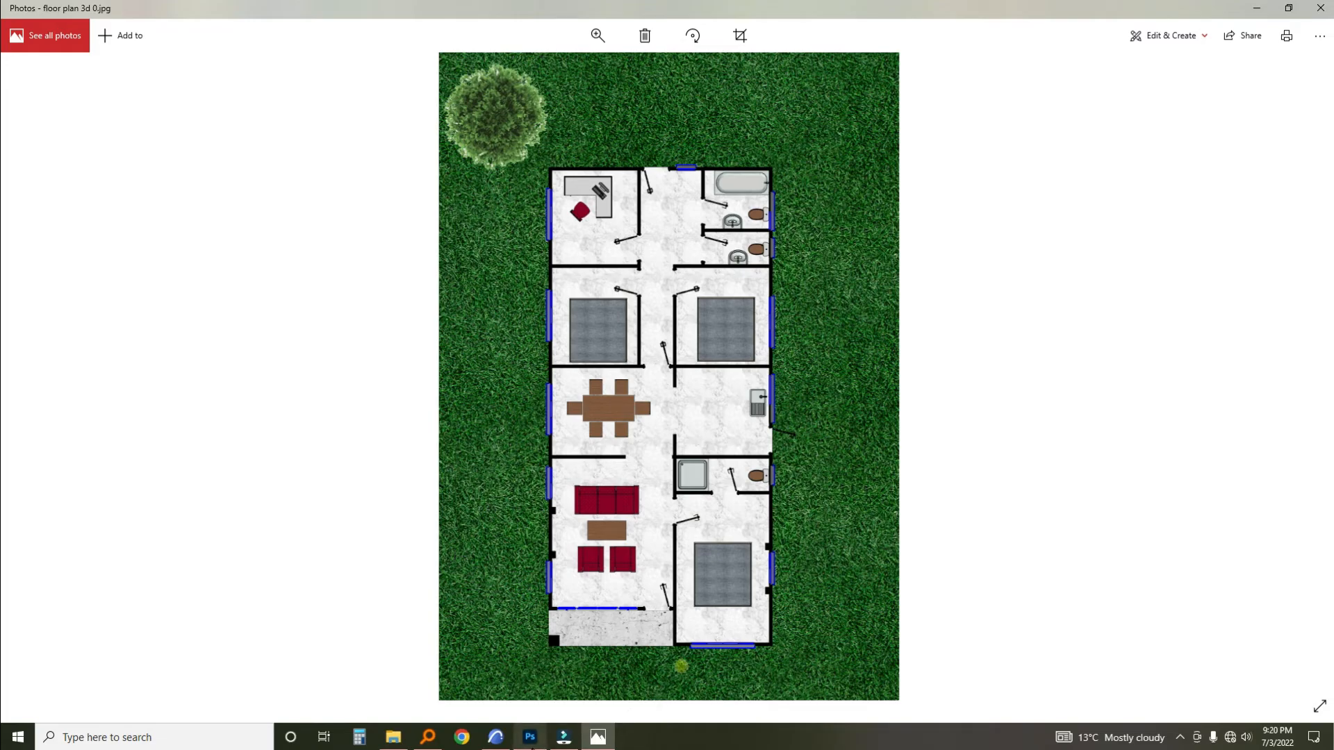
{"action": "left_click", "coordinate": [532, 741]}
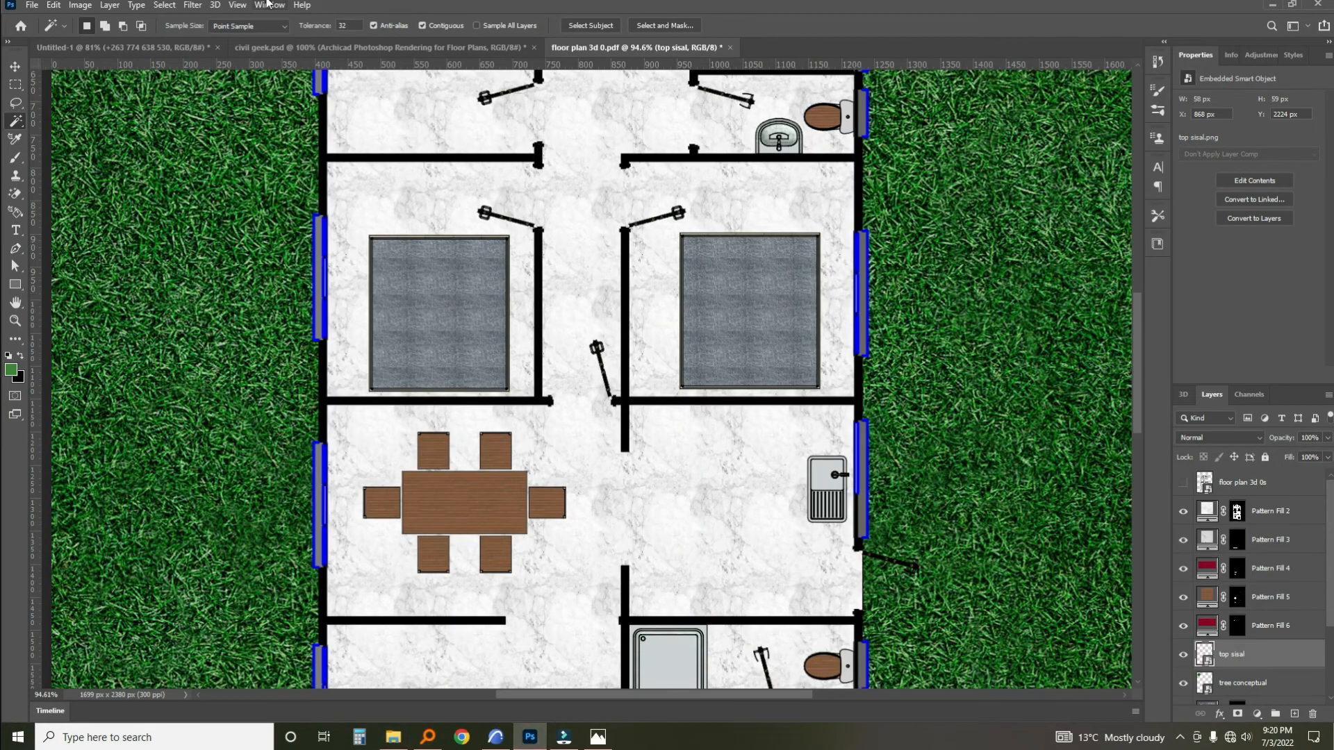